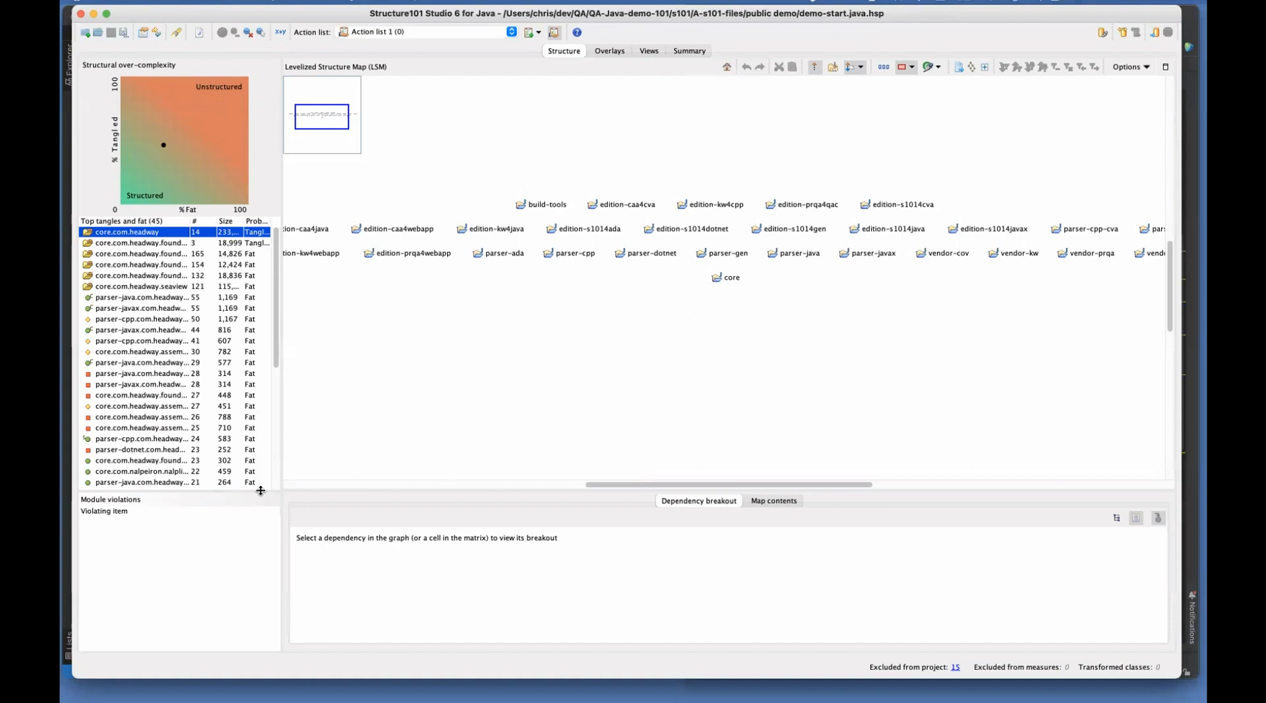
Step: Expand the Module violations list over the complexity panes and adjust the structure map overlays so that only module violations are shown
left_click_drag(261, 490, 234, 60)
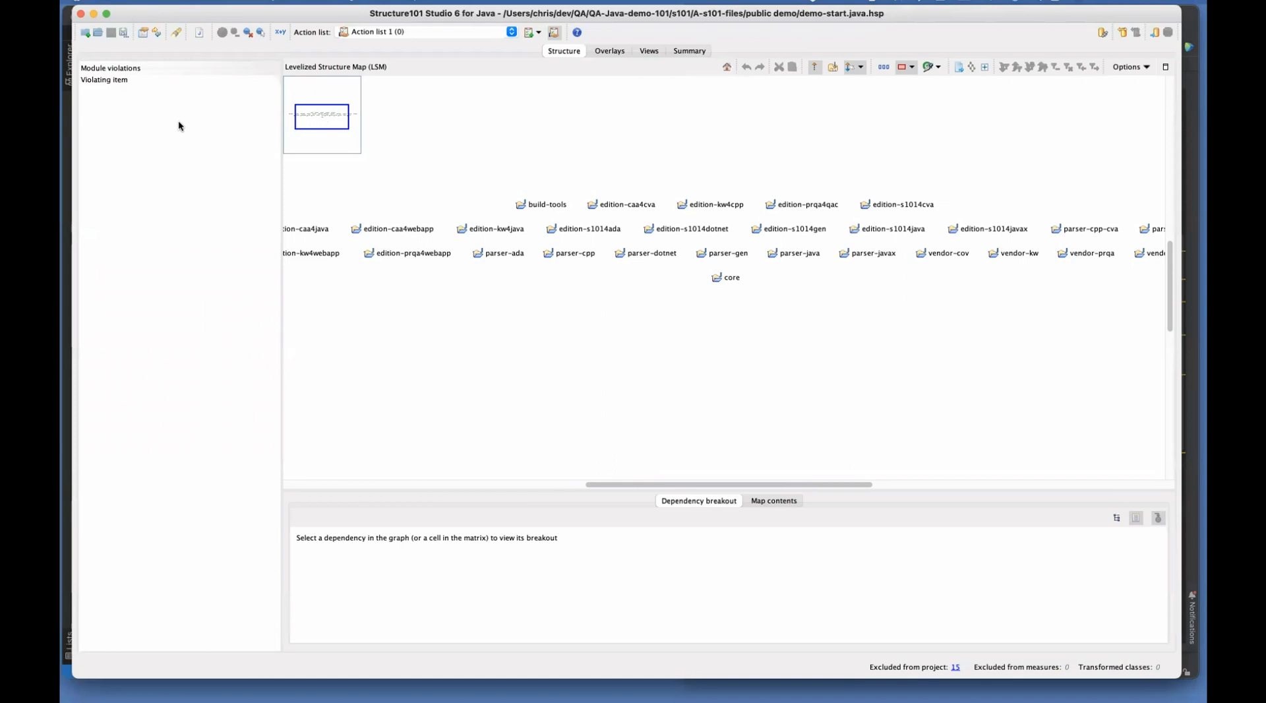
left_click(905, 69)
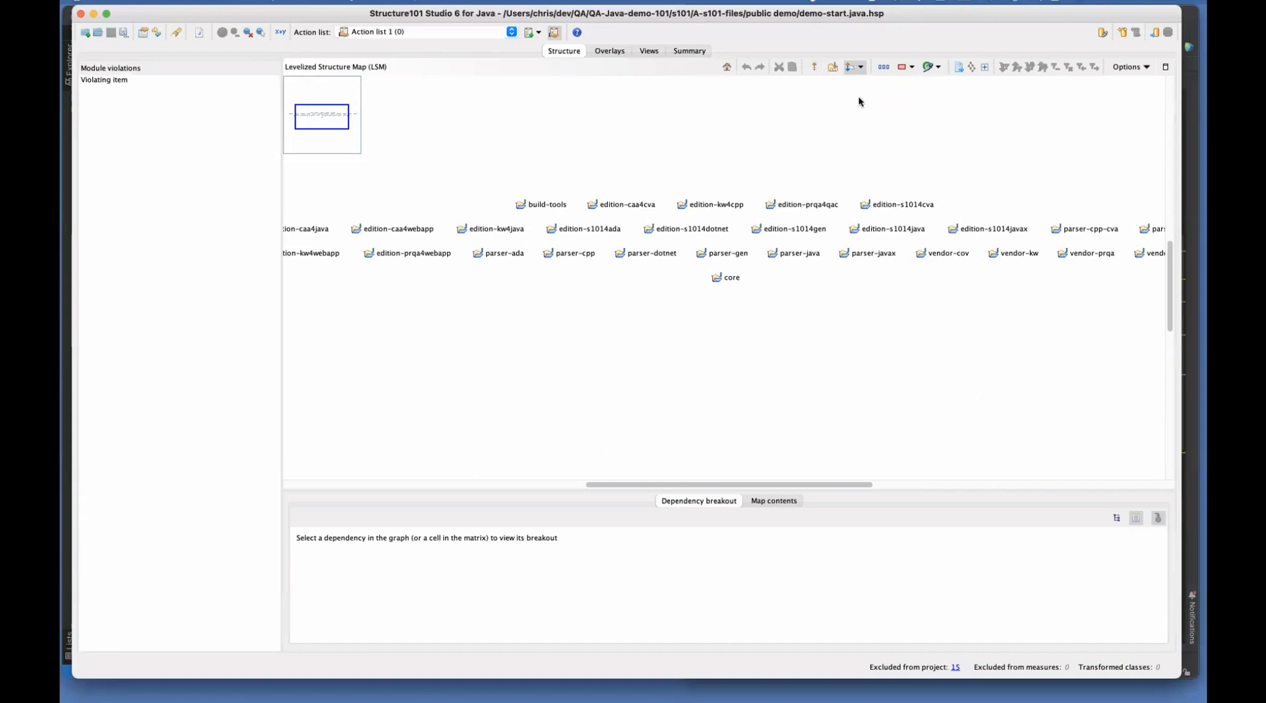
left_click(833, 67)
Step: Review the project properties for bytecode location, granularity and module violation detection, and close them without changing anything
left_click(142, 32)
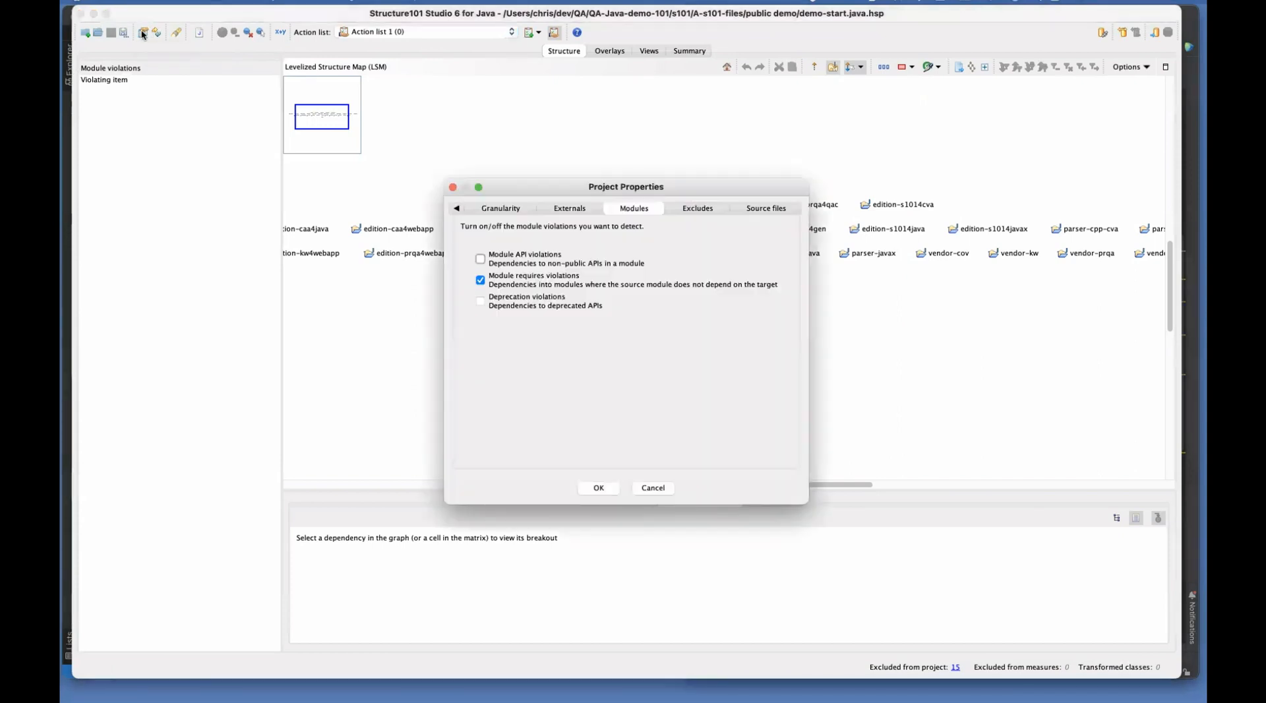
left_click(454, 209)
left_click(454, 208)
left_click(453, 209)
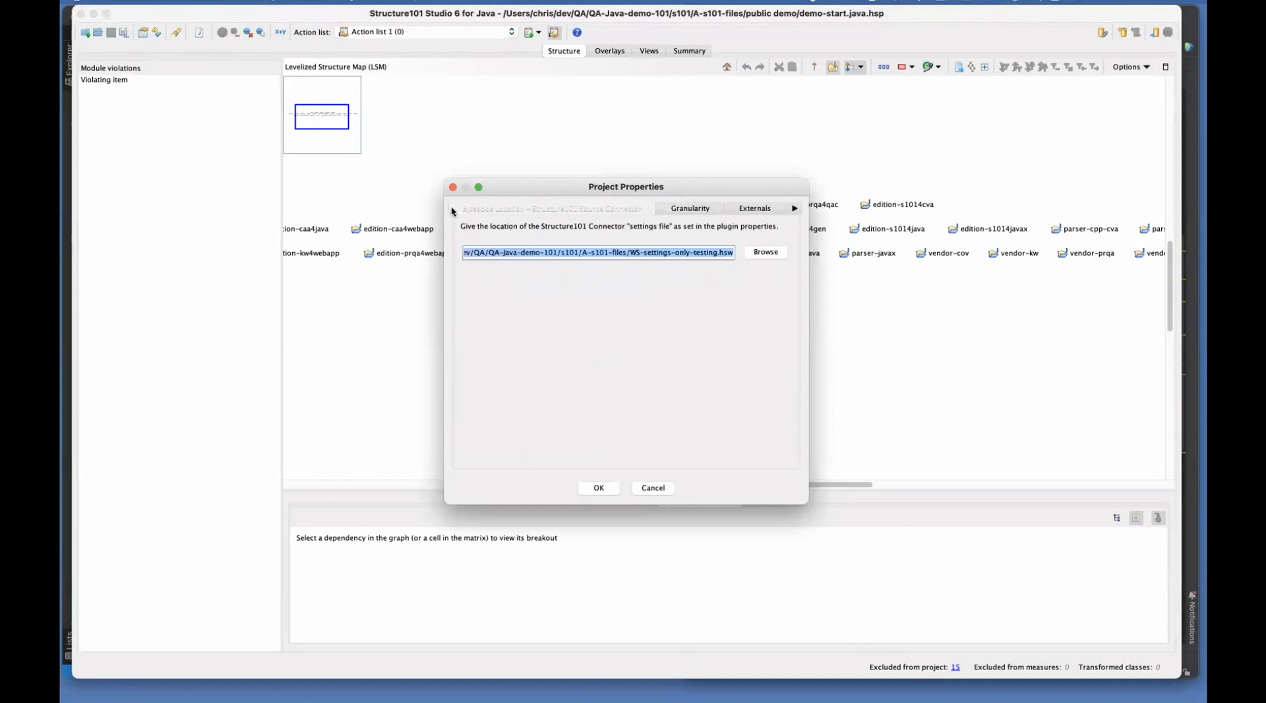
left_click(796, 208)
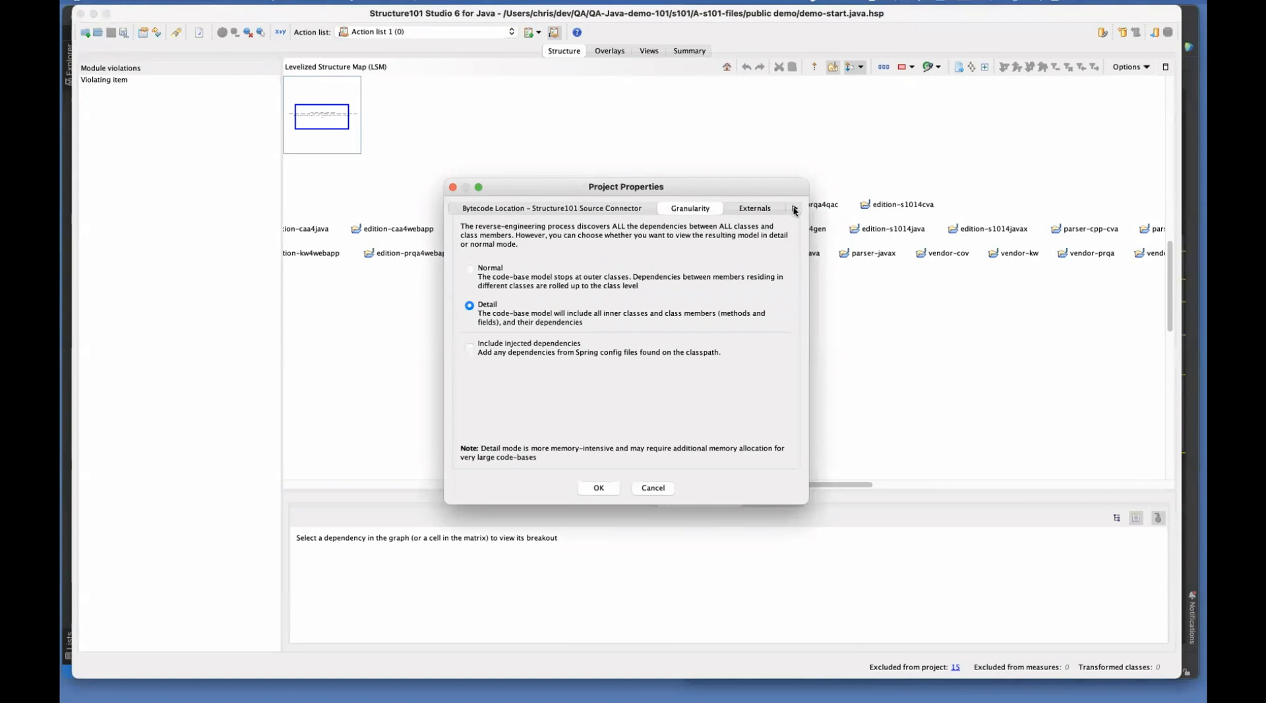
left_click(795, 209)
left_click(795, 209)
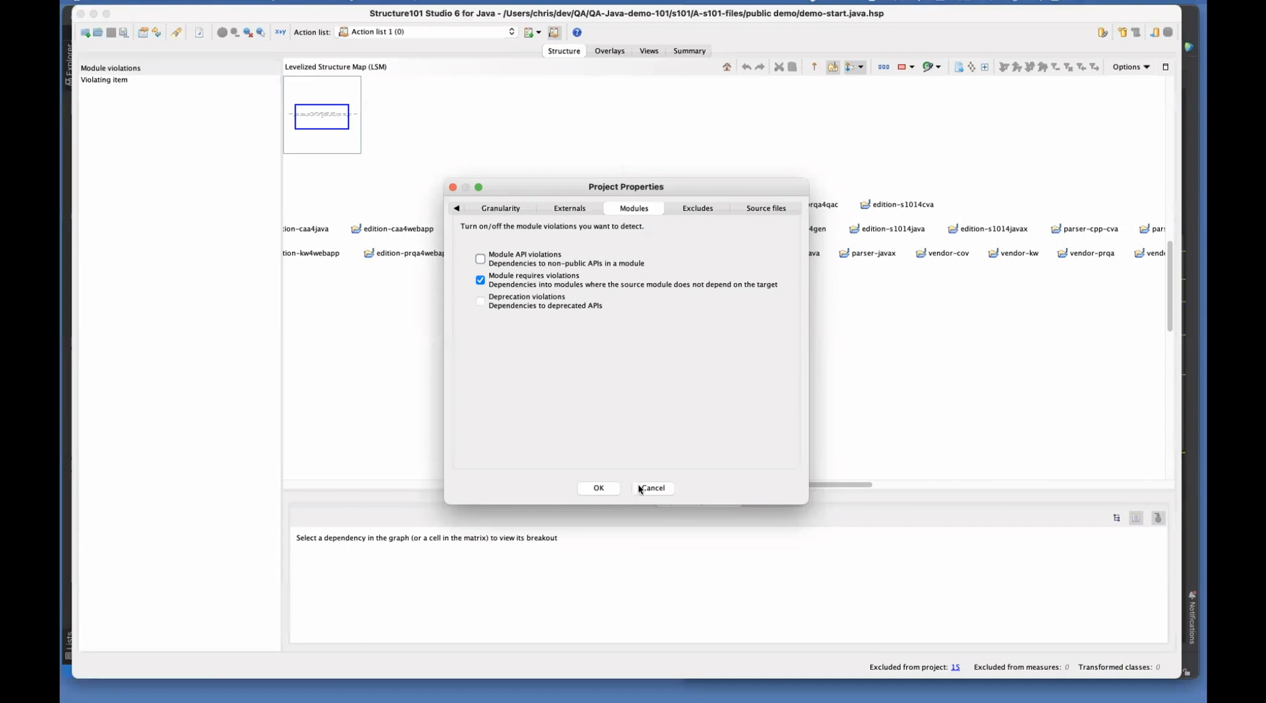
left_click(607, 488)
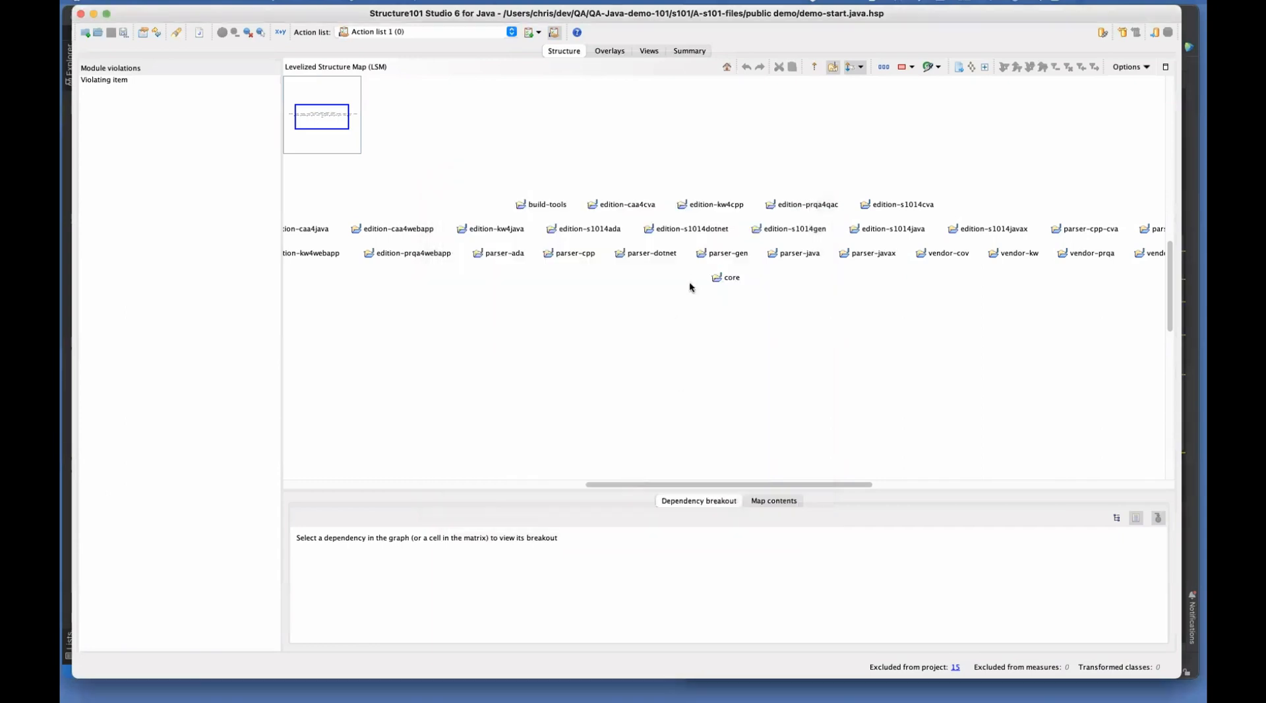
Step: Expand the core module in the structure map down to the packages inside com
double_click(734, 298)
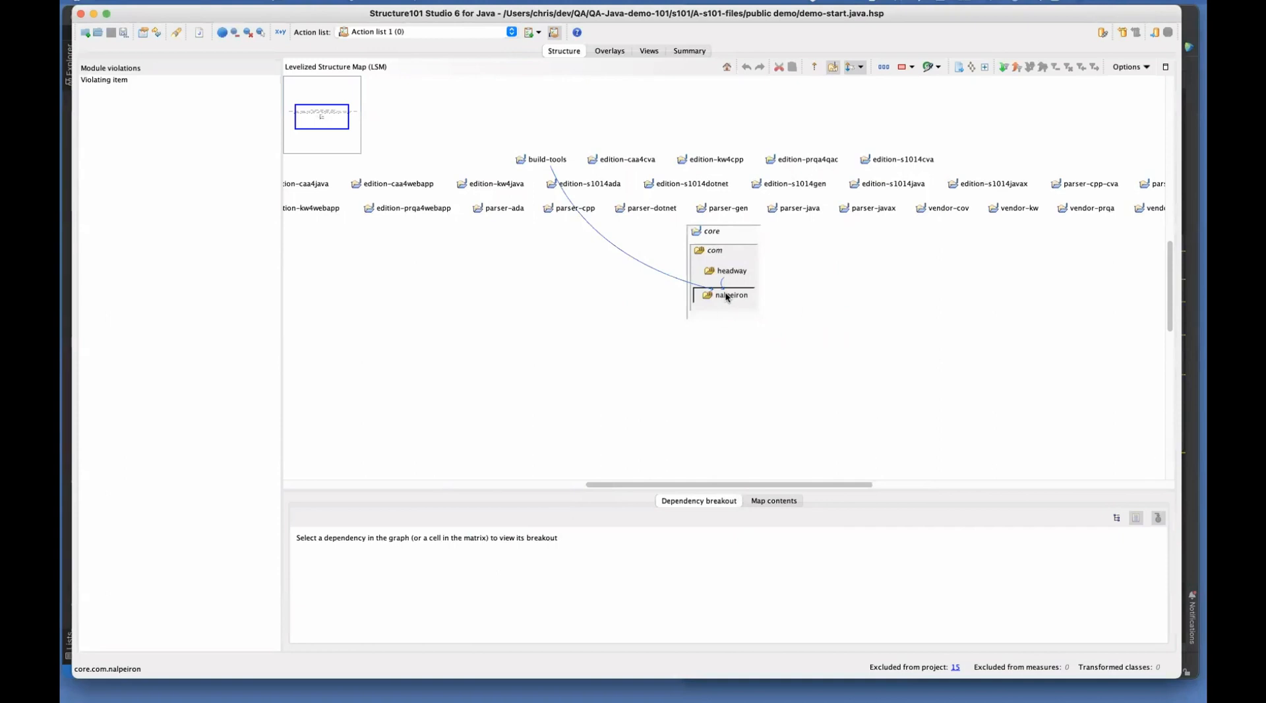
right_click(806, 285)
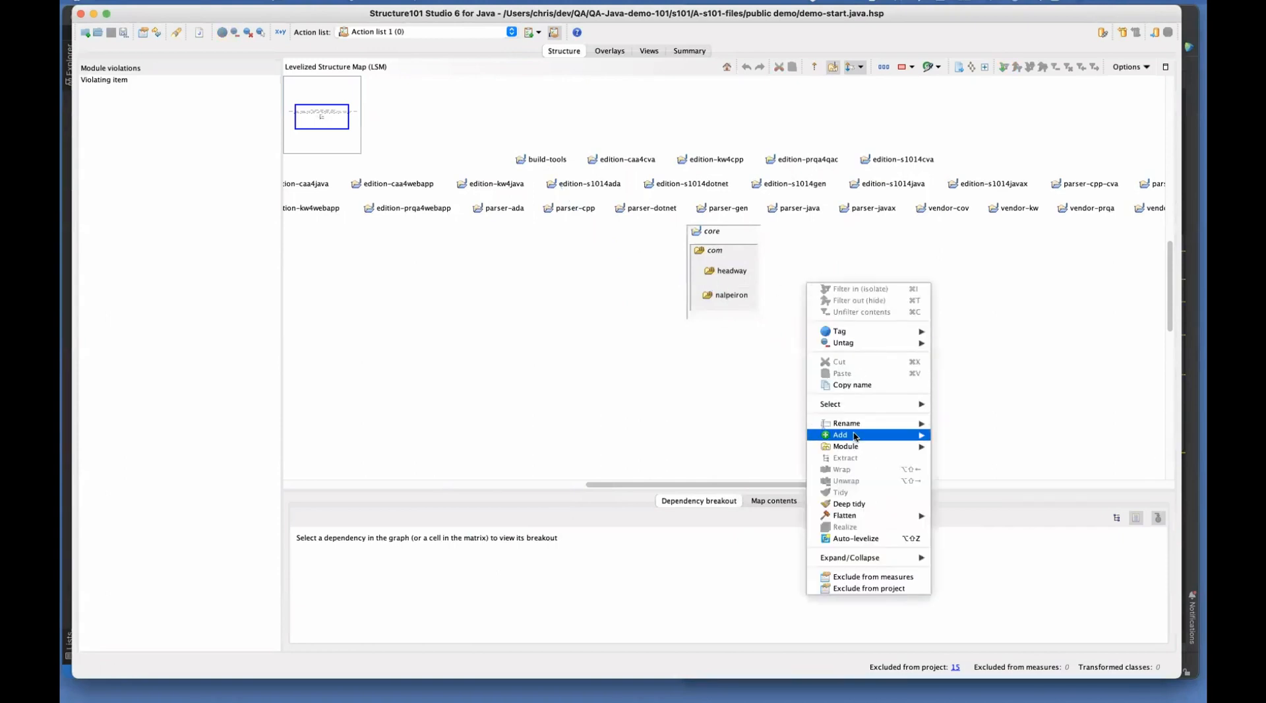
mouse_move(859, 446)
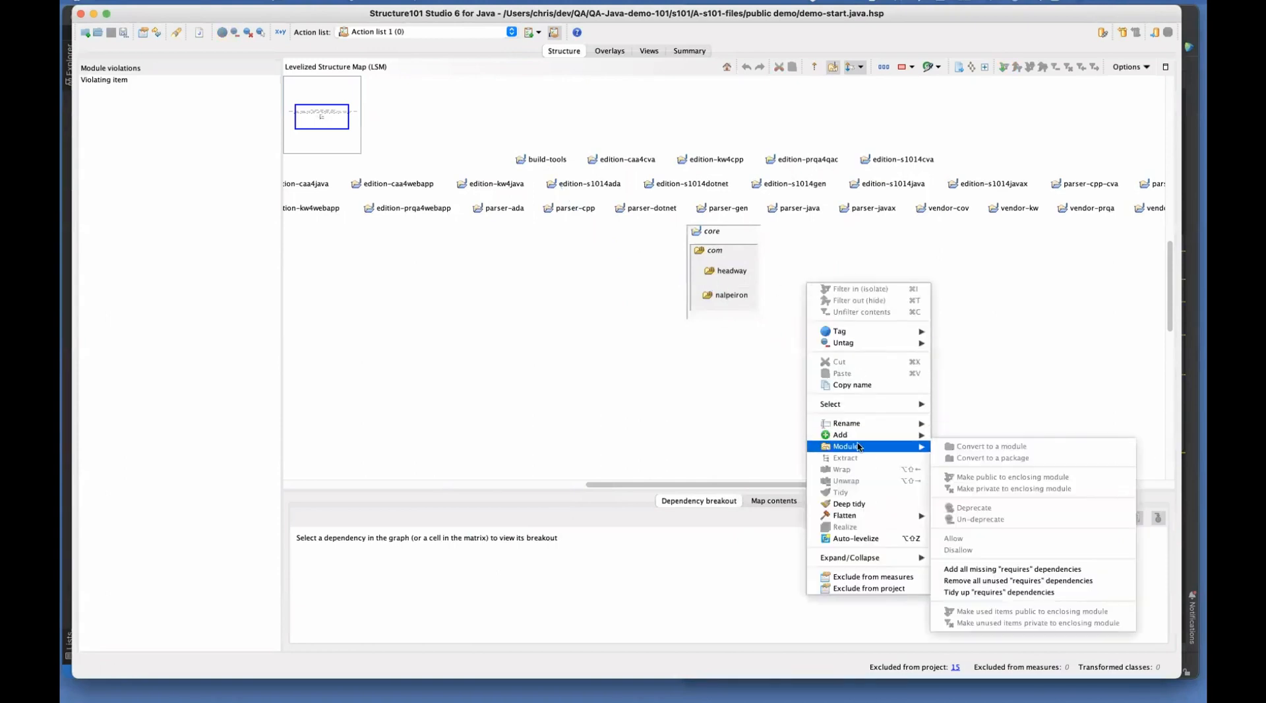
left_click(959, 383)
Step: Add a new module named licensing to the structure map
right_click(805, 281)
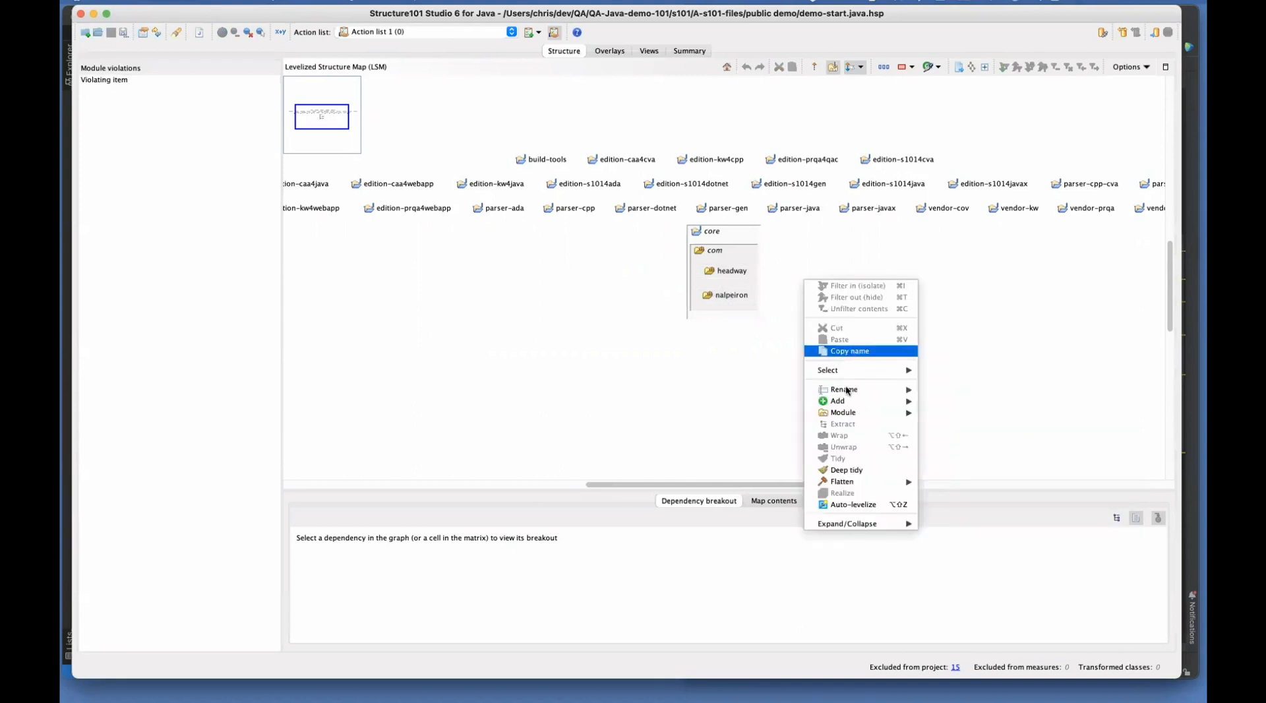
mouse_move(852, 377)
mouse_move(856, 400)
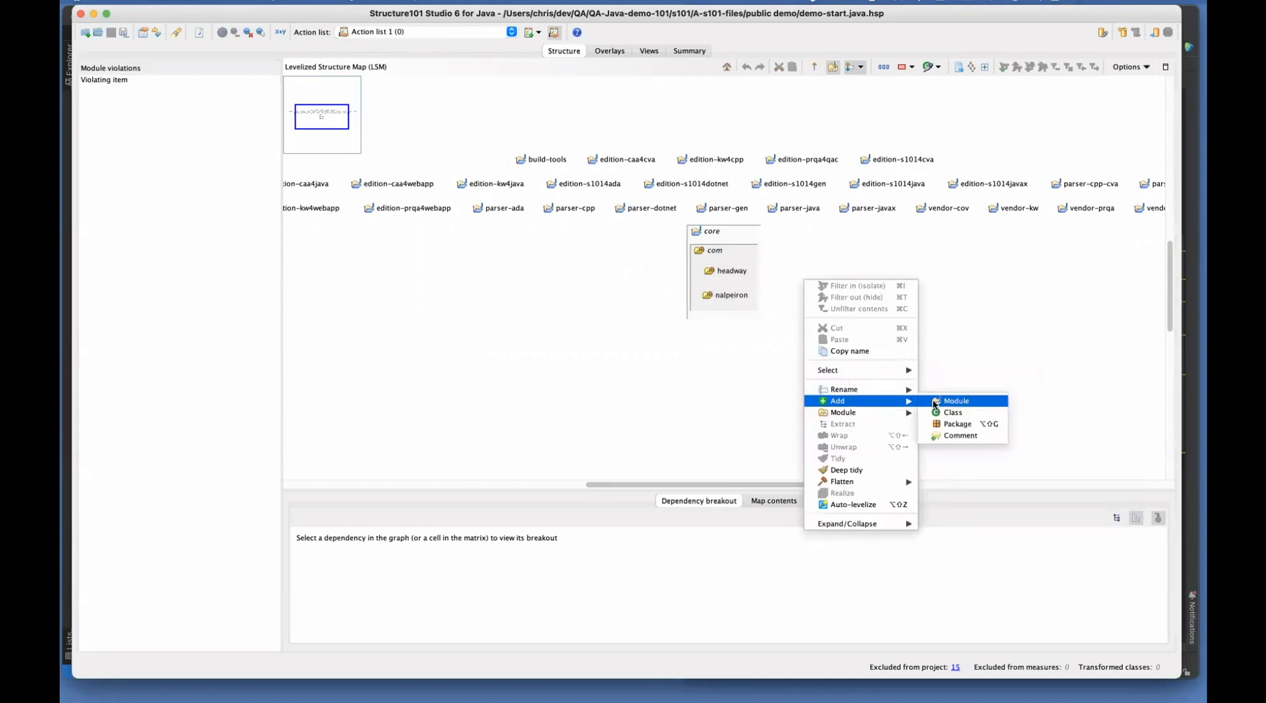
left_click(957, 400)
type("licensing")
key("Return")
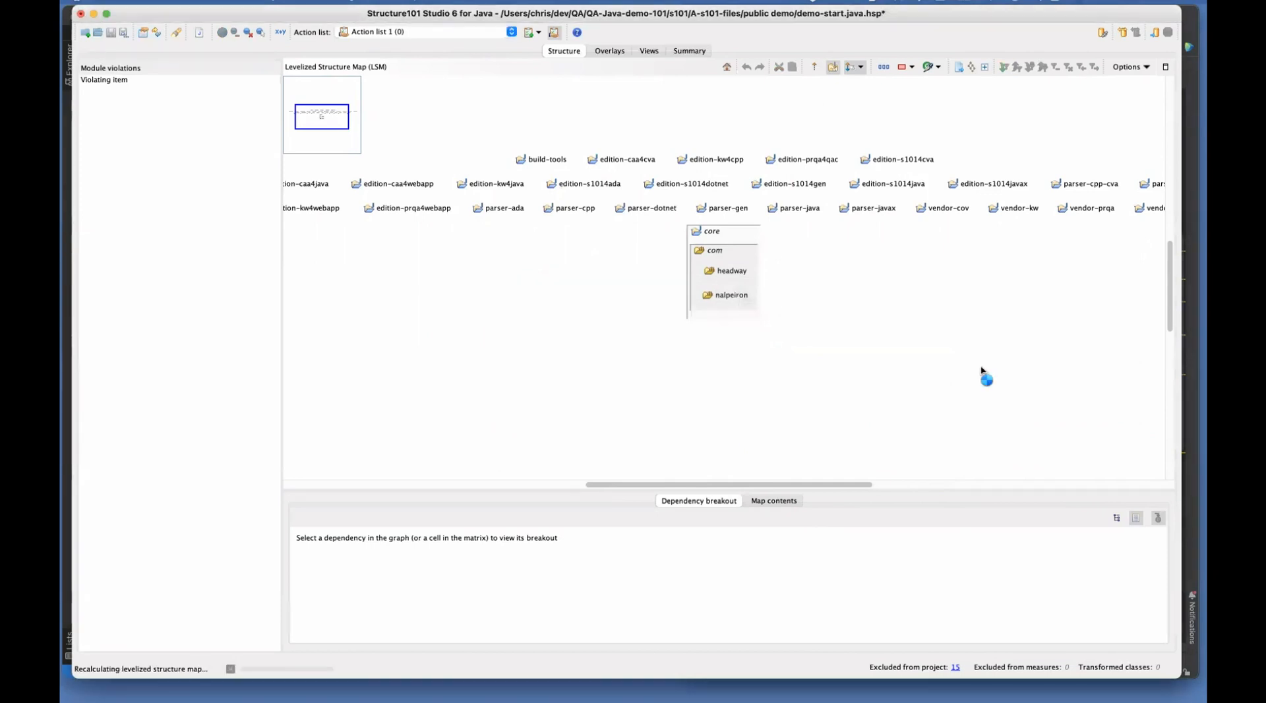
Step: Move the nalpeiron package from core's com package into the licensing module and collapse core
left_click_drag(654, 307, 725, 280)
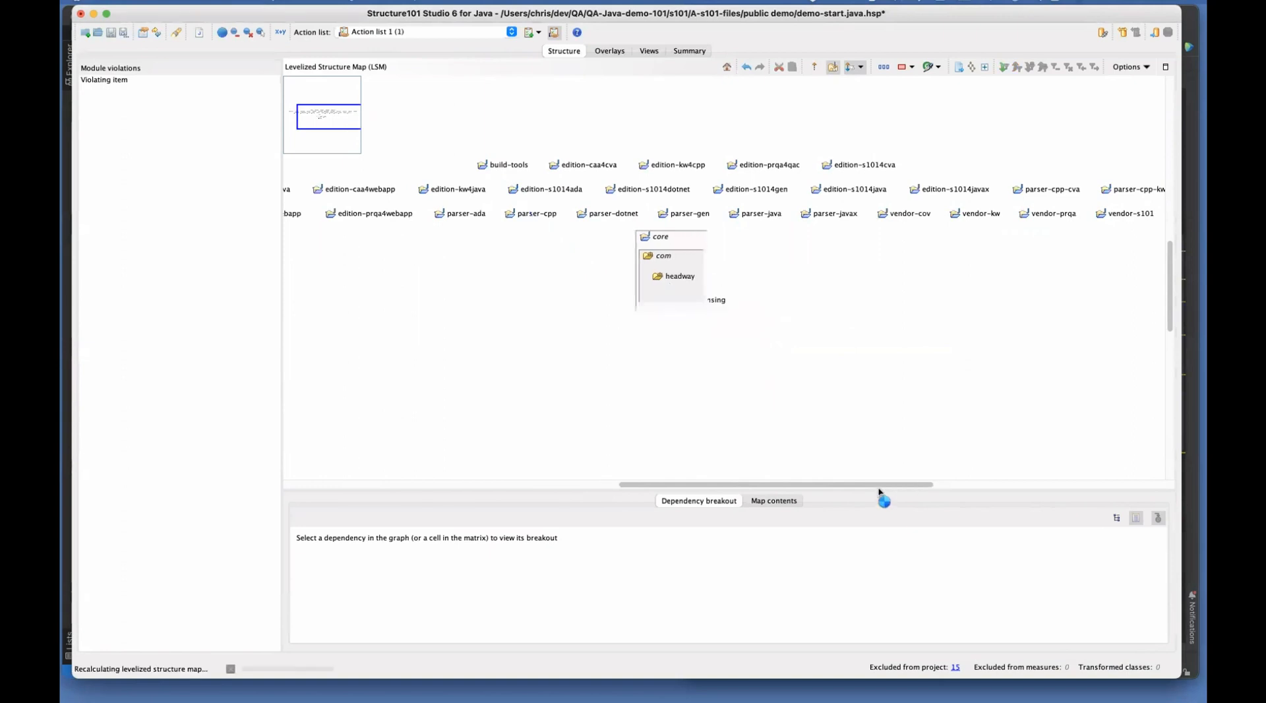
double_click(709, 242)
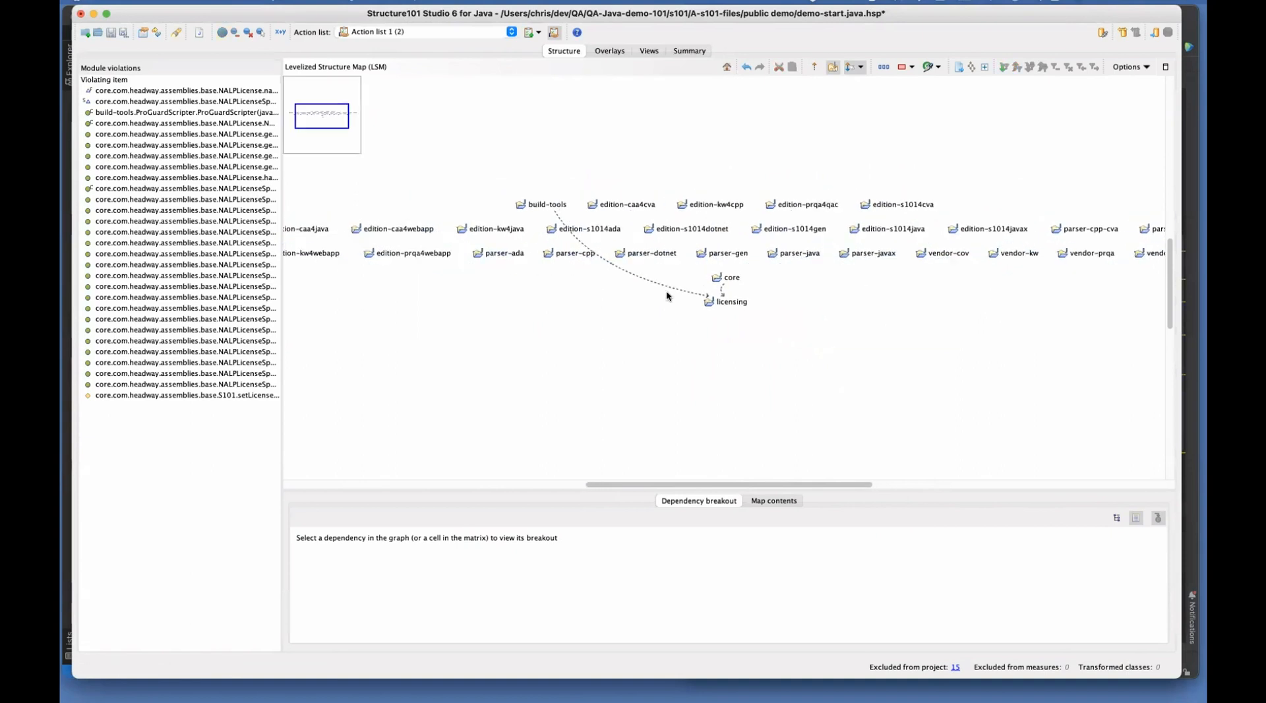
Step: Inspect the violating dependencies that lead from build-tools and core into the licensing module
left_click(667, 292)
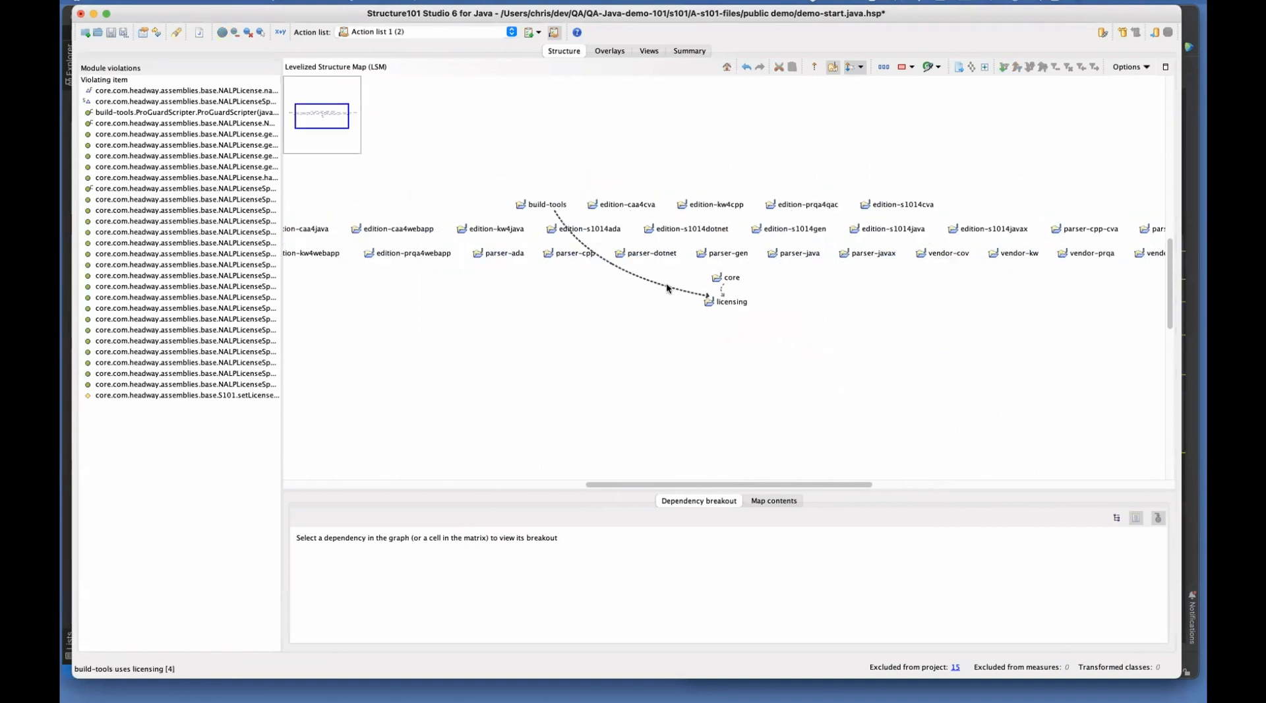
left_click(722, 290)
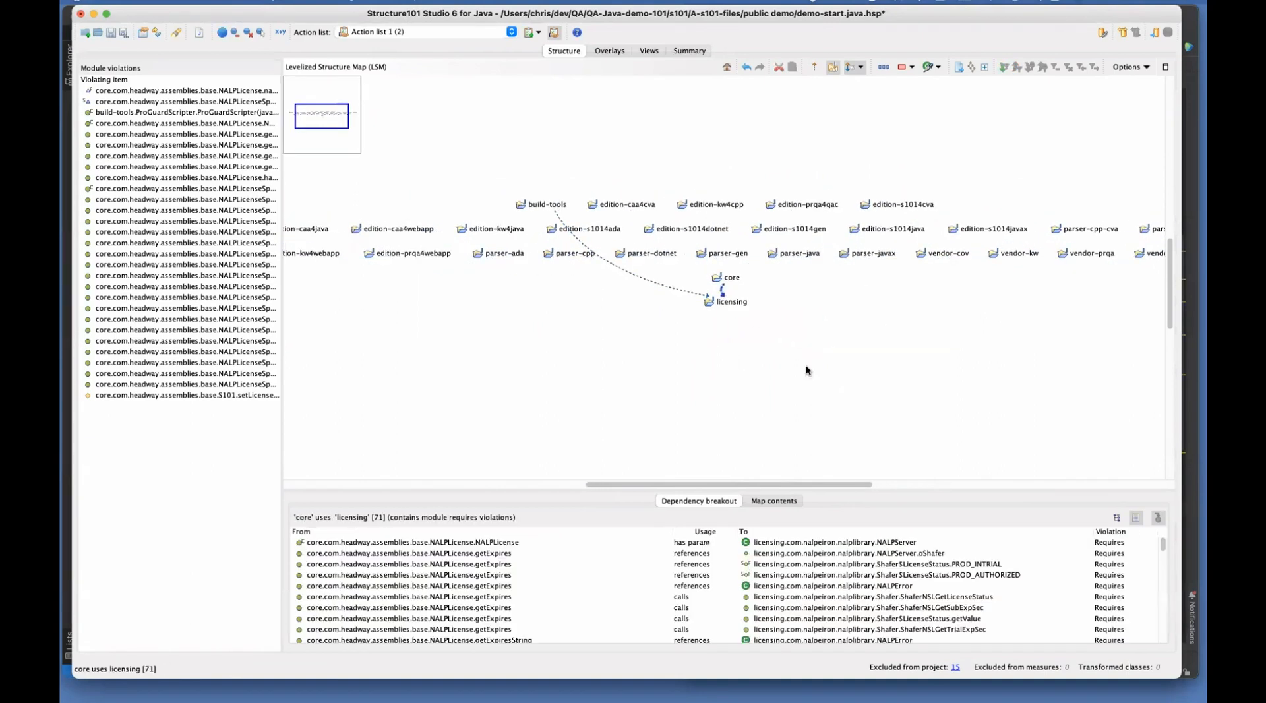
left_click(716, 301)
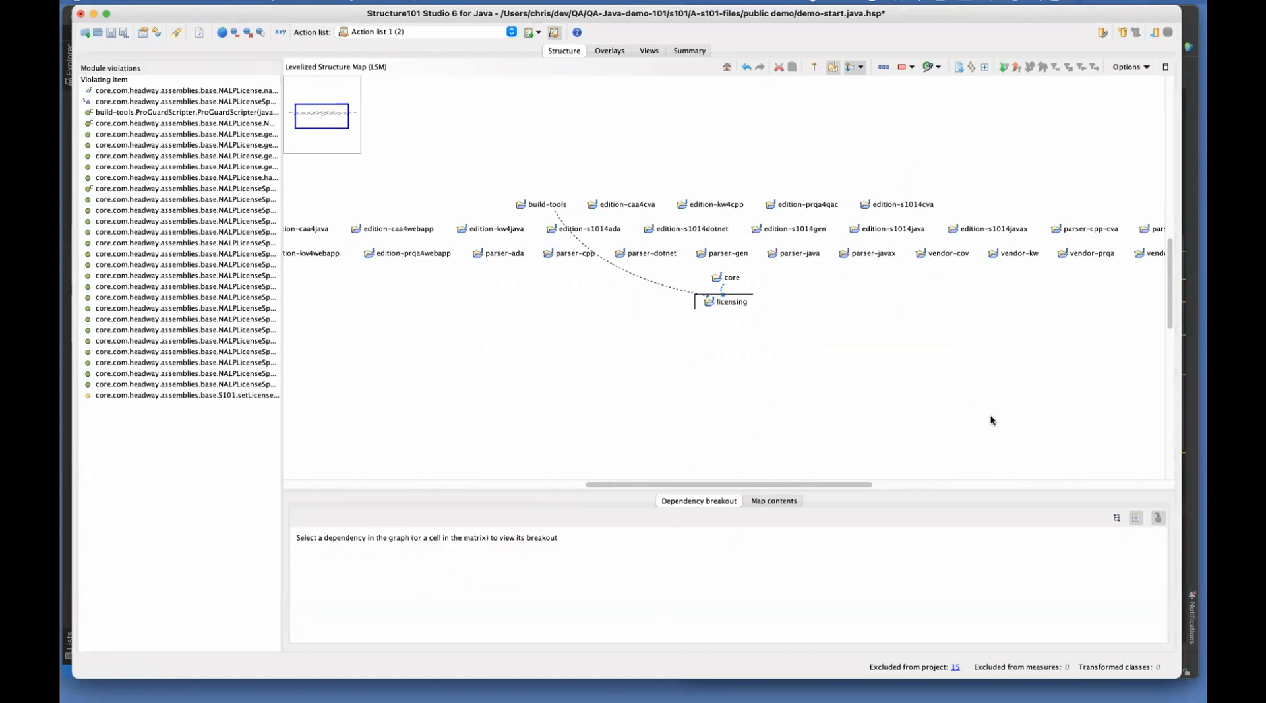
Step: Select both violating dependencies, from build-tools and from core to licensing, and mark them as allowed
left_click(654, 285)
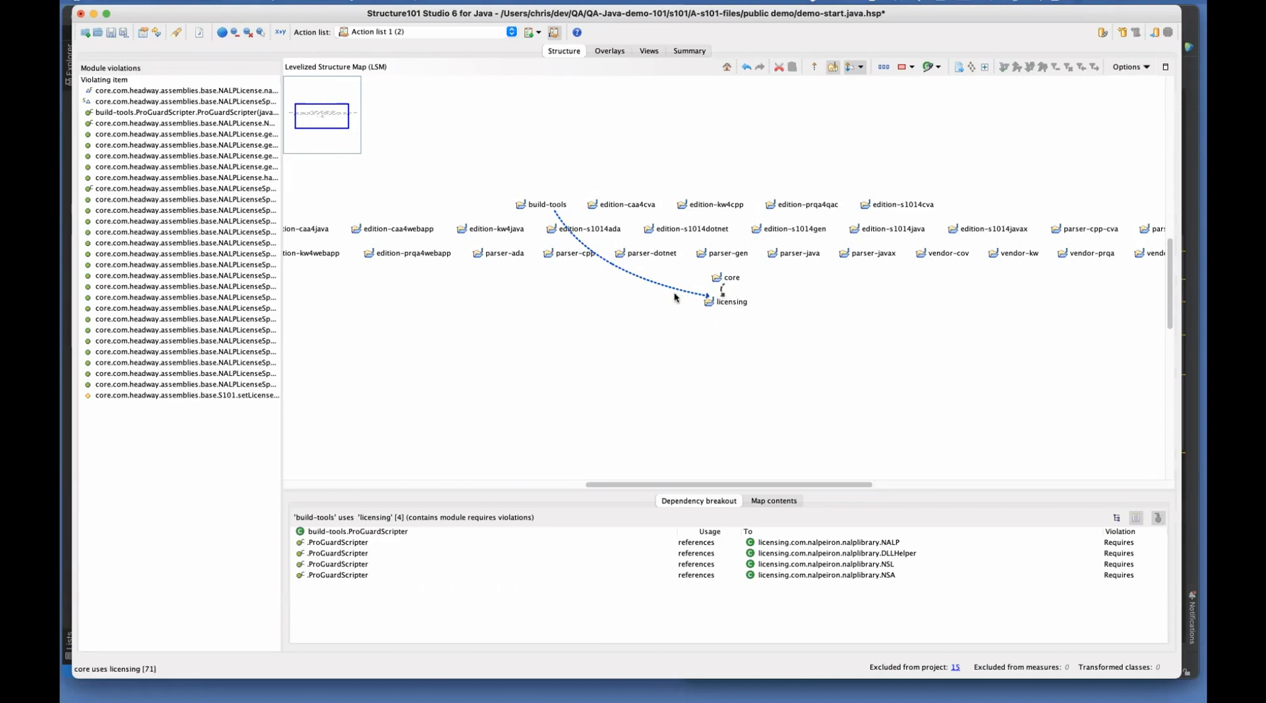
right_click(723, 289)
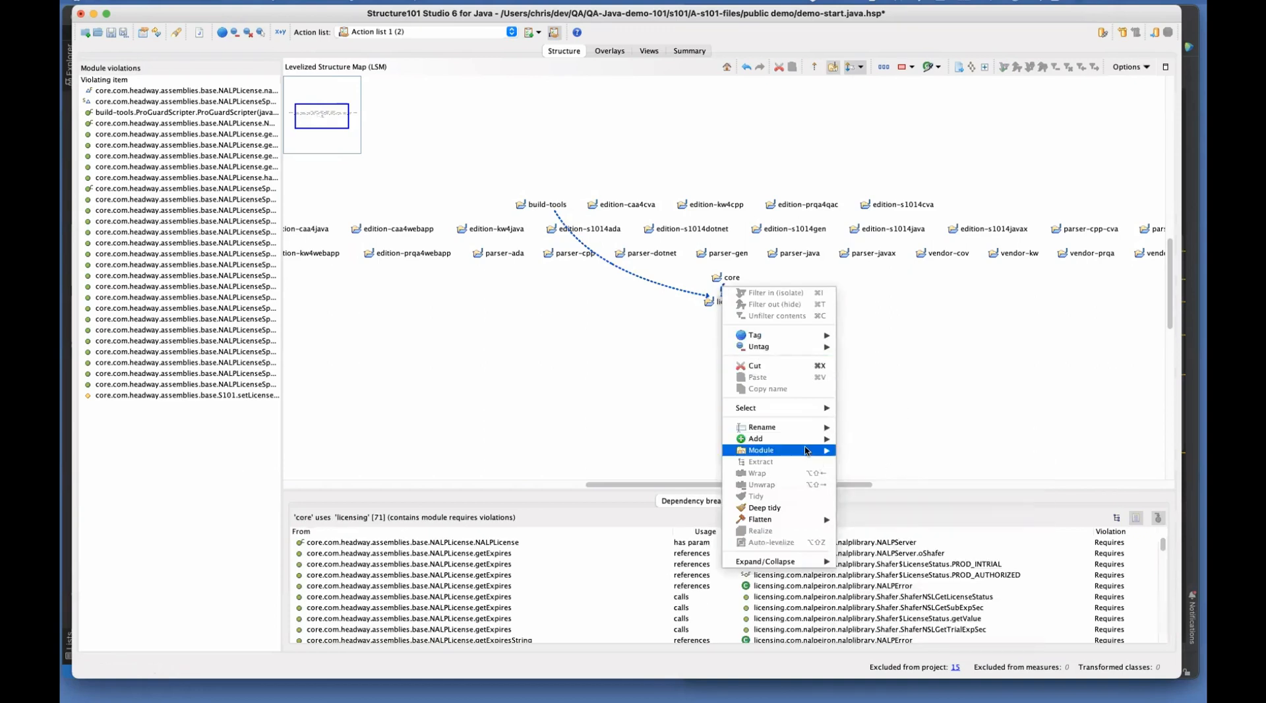
mouse_move(811, 452)
left_click(897, 543)
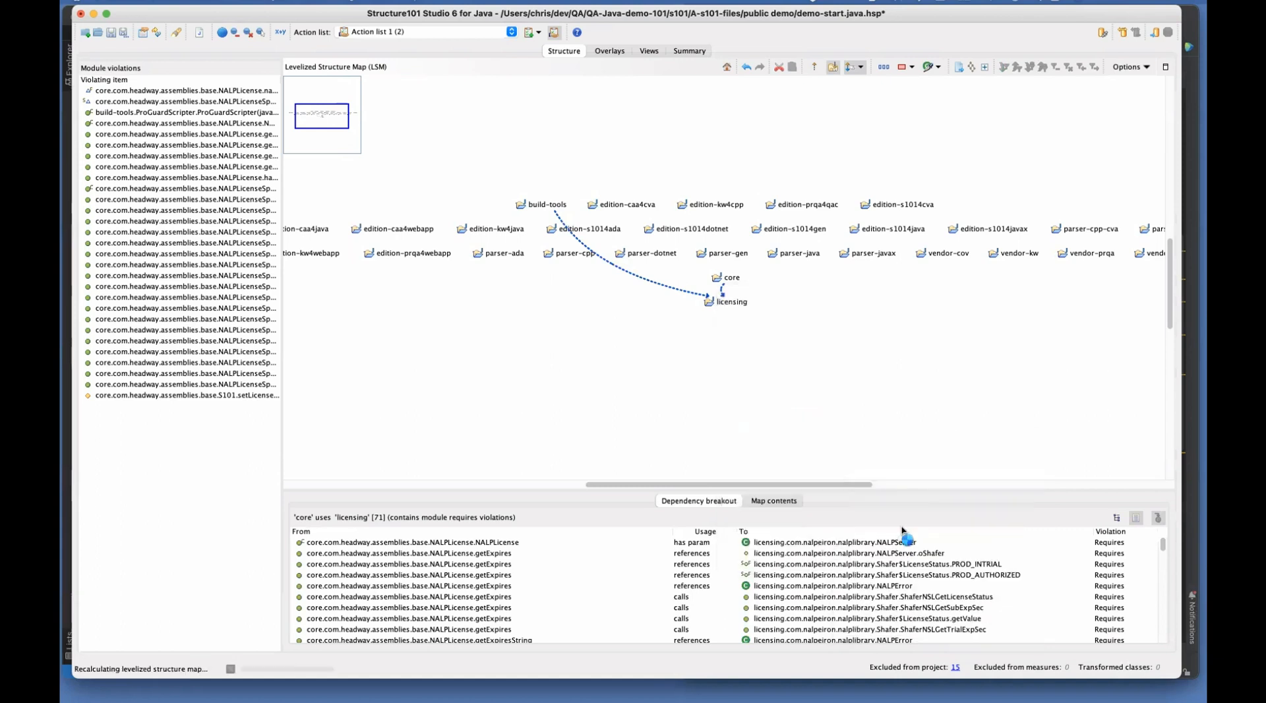
Step: Compare the dependency breakout of core to licensing with that of parser-gen to core
left_click(724, 289)
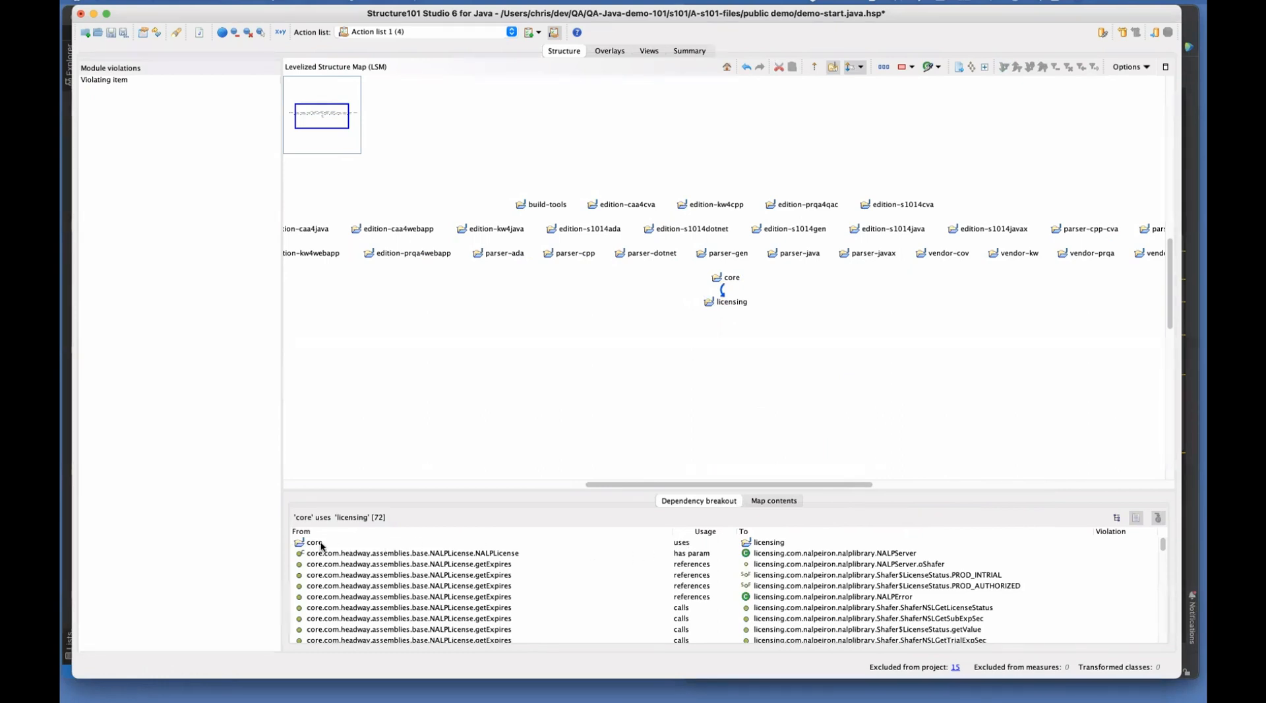
left_click(673, 542)
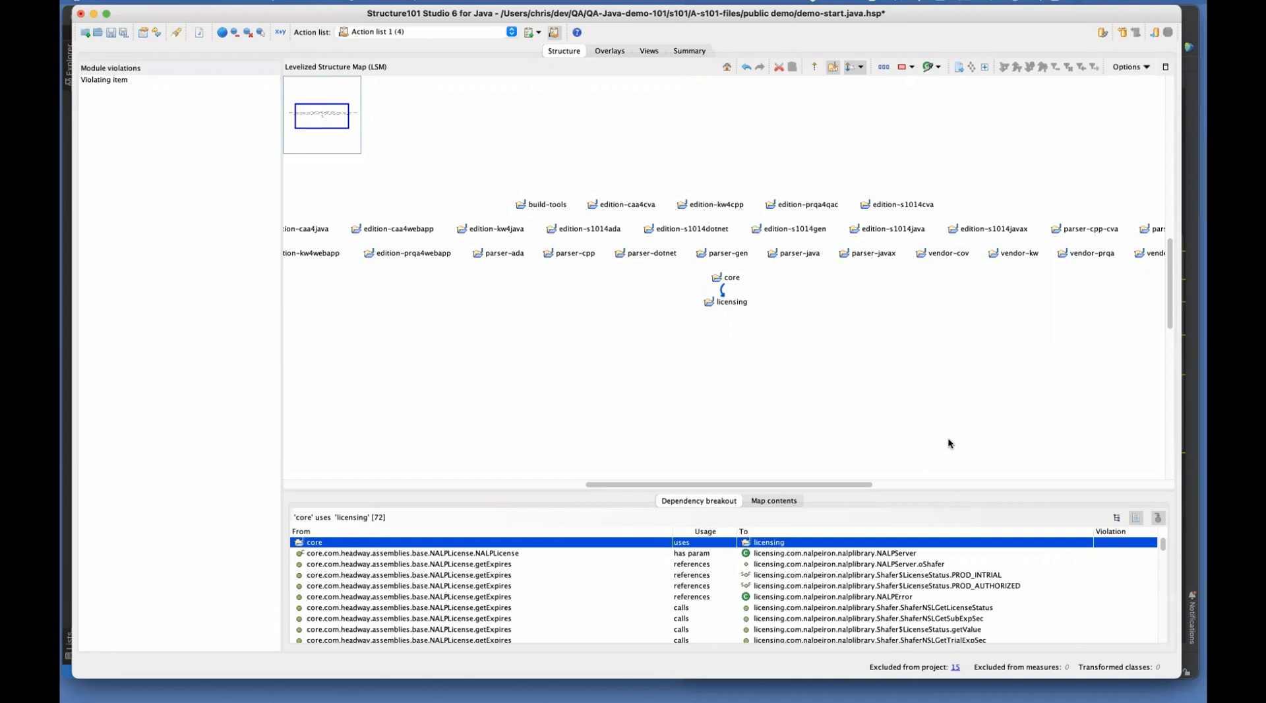
left_click(734, 255)
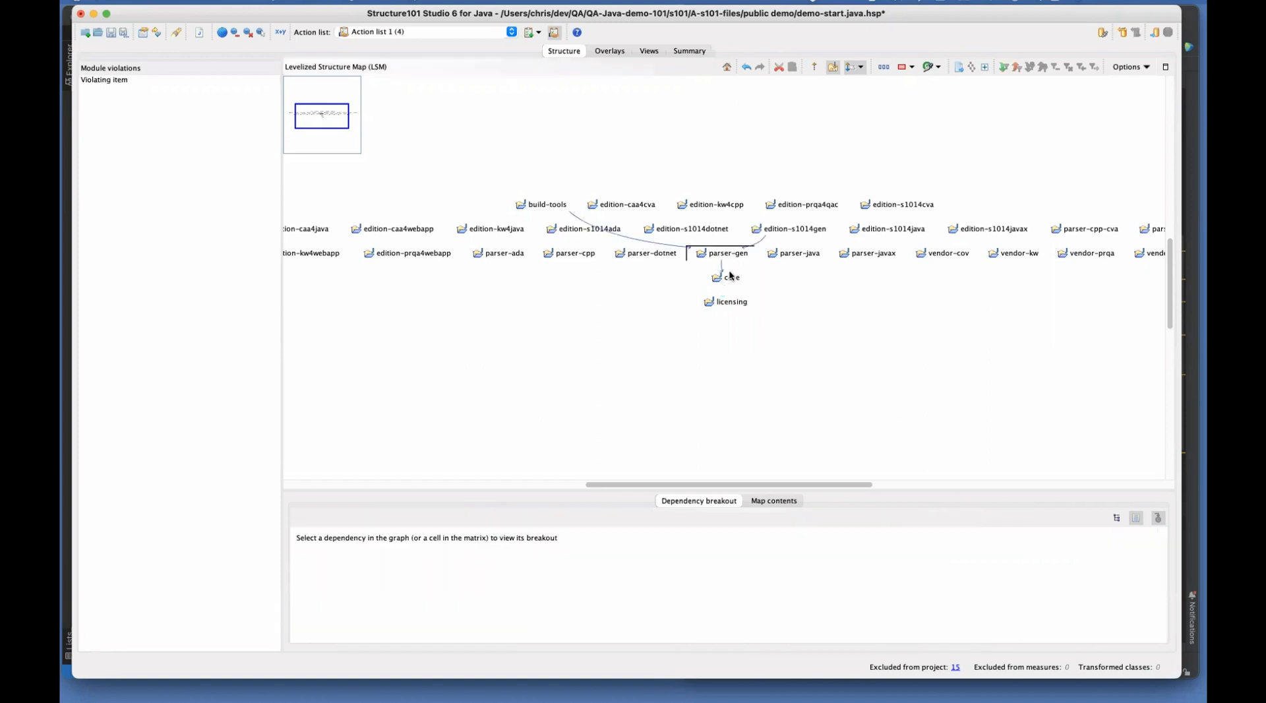
left_click(721, 265)
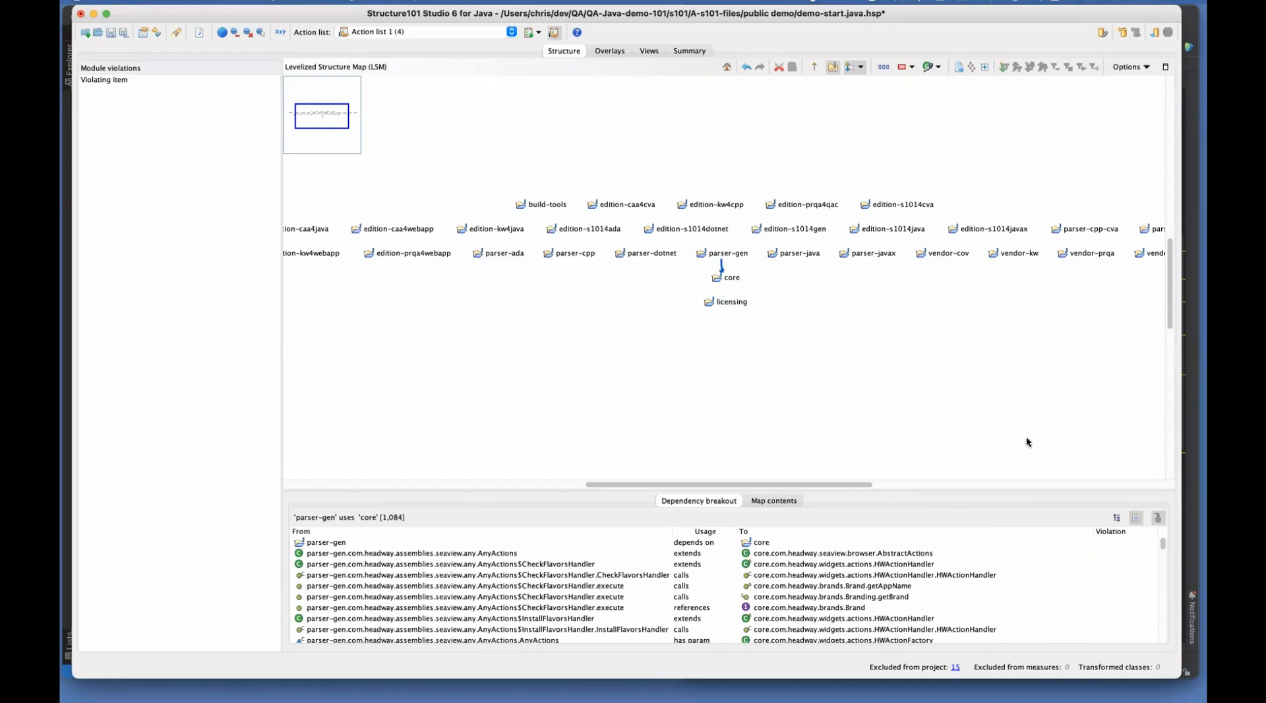
Step: Check the dependency breakouts of core to licensing and build-tools to licensing, then clear the selection
left_click(729, 276)
left_click(712, 302)
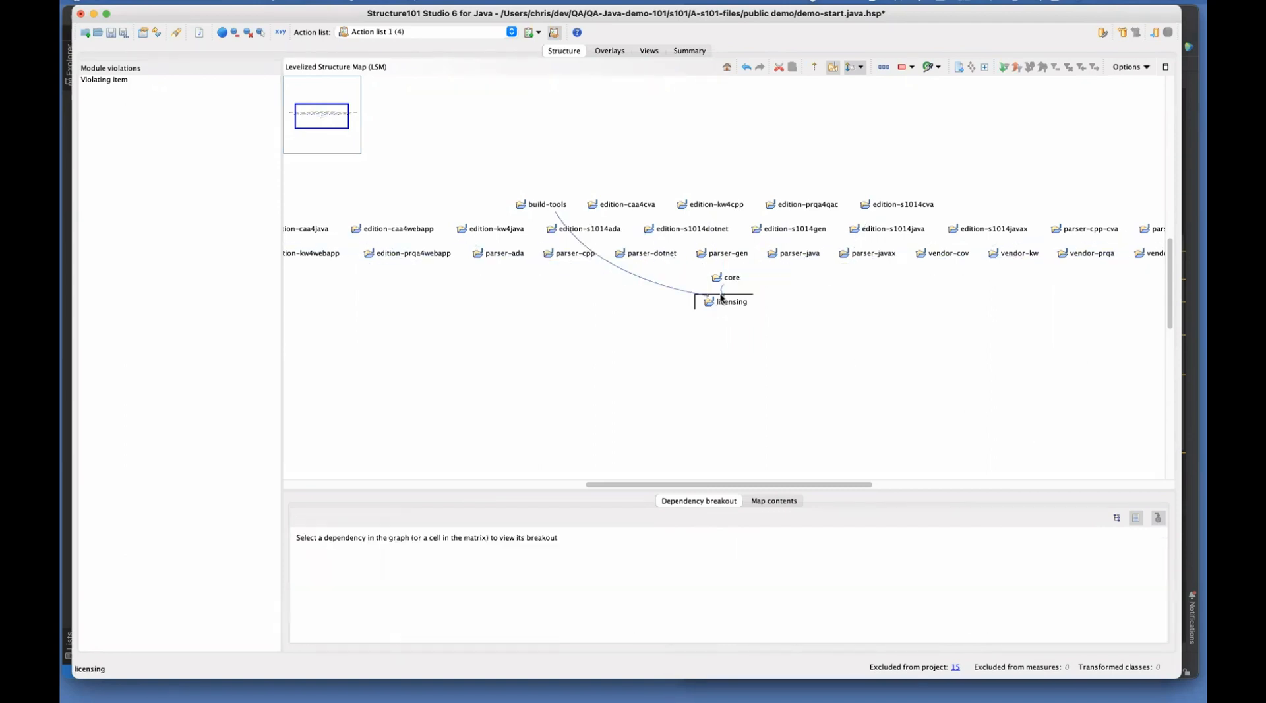
left_click(722, 290)
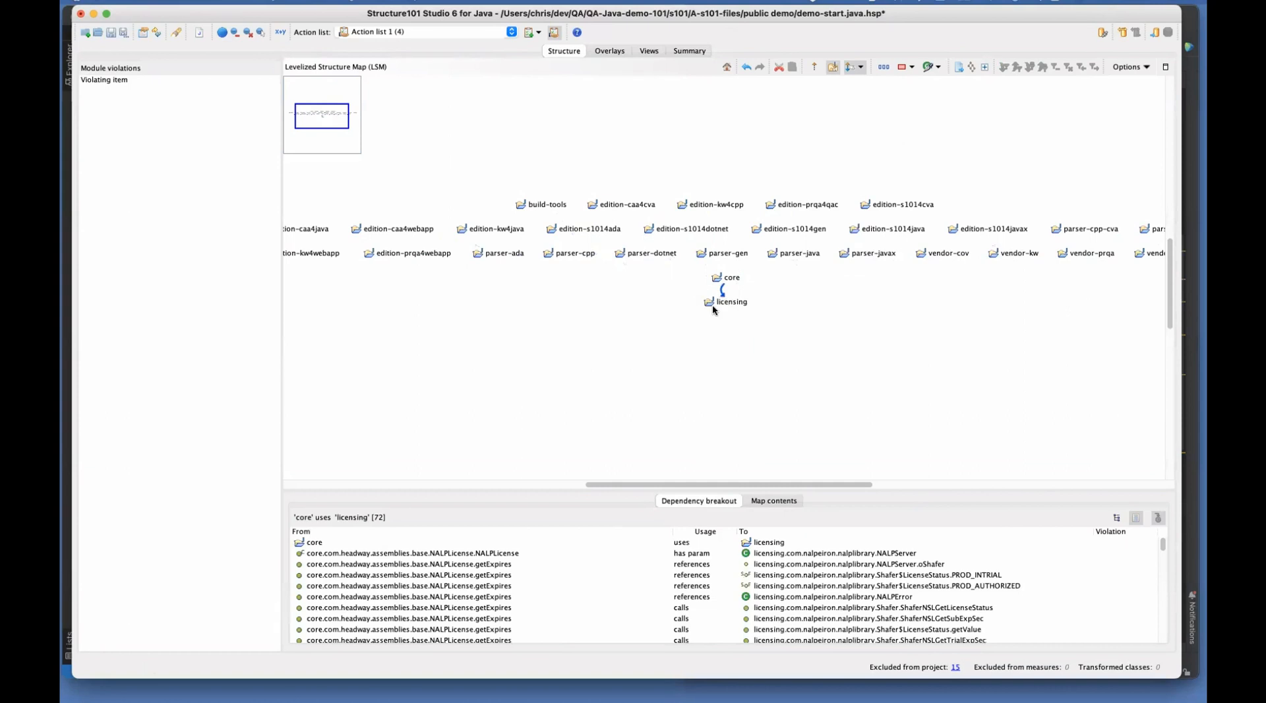
left_click(712, 302)
left_click(655, 282)
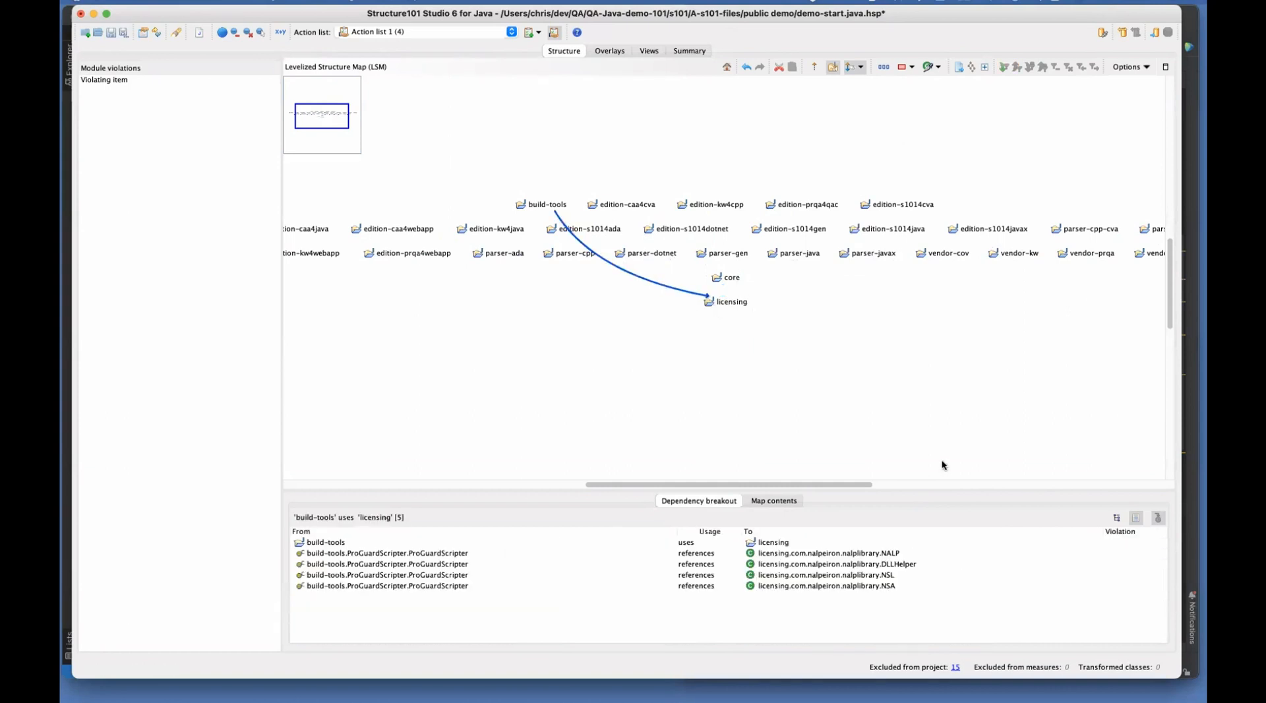
left_click(671, 413)
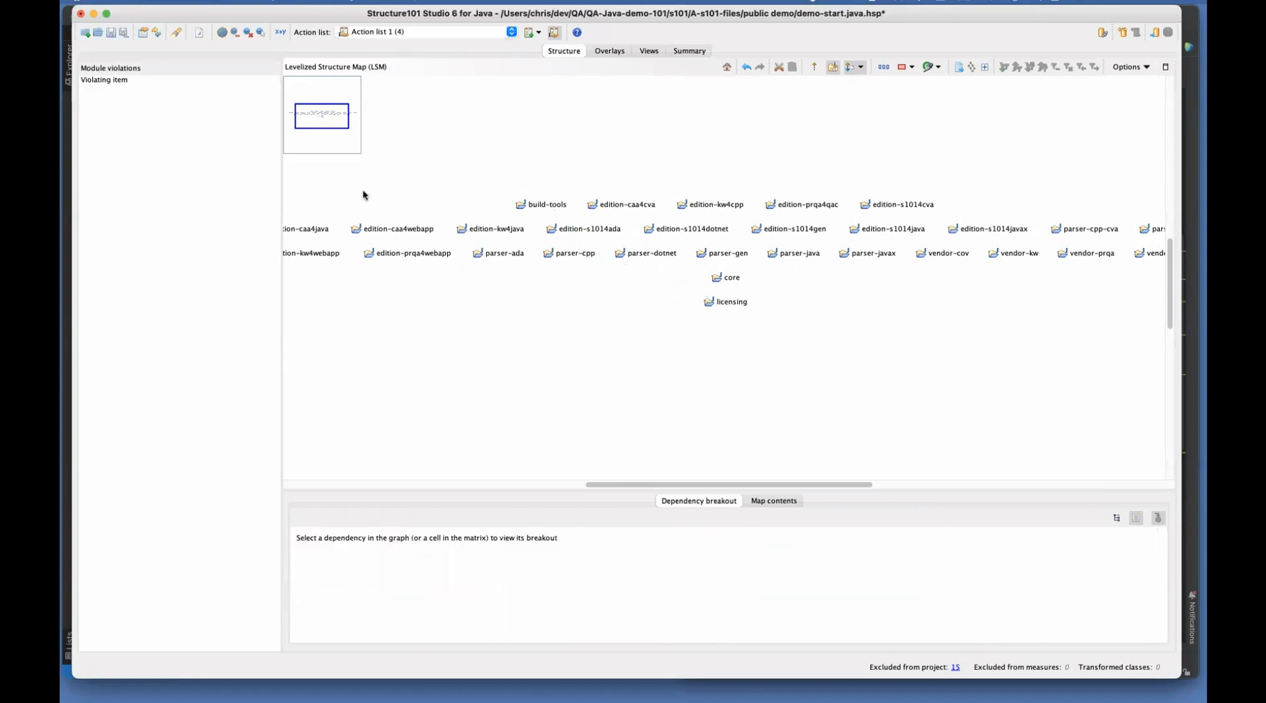
Step: Turn on detection of Module API violations in the project properties
left_click(144, 33)
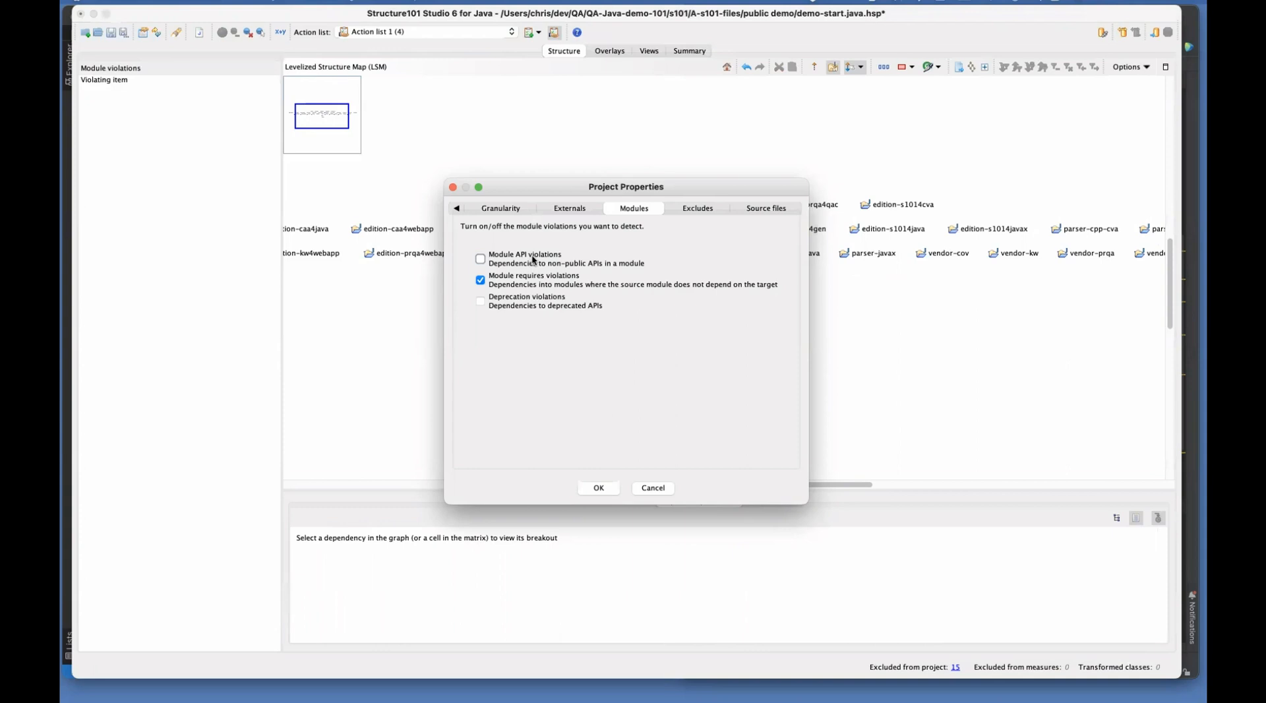
left_click(480, 259)
left_click(603, 484)
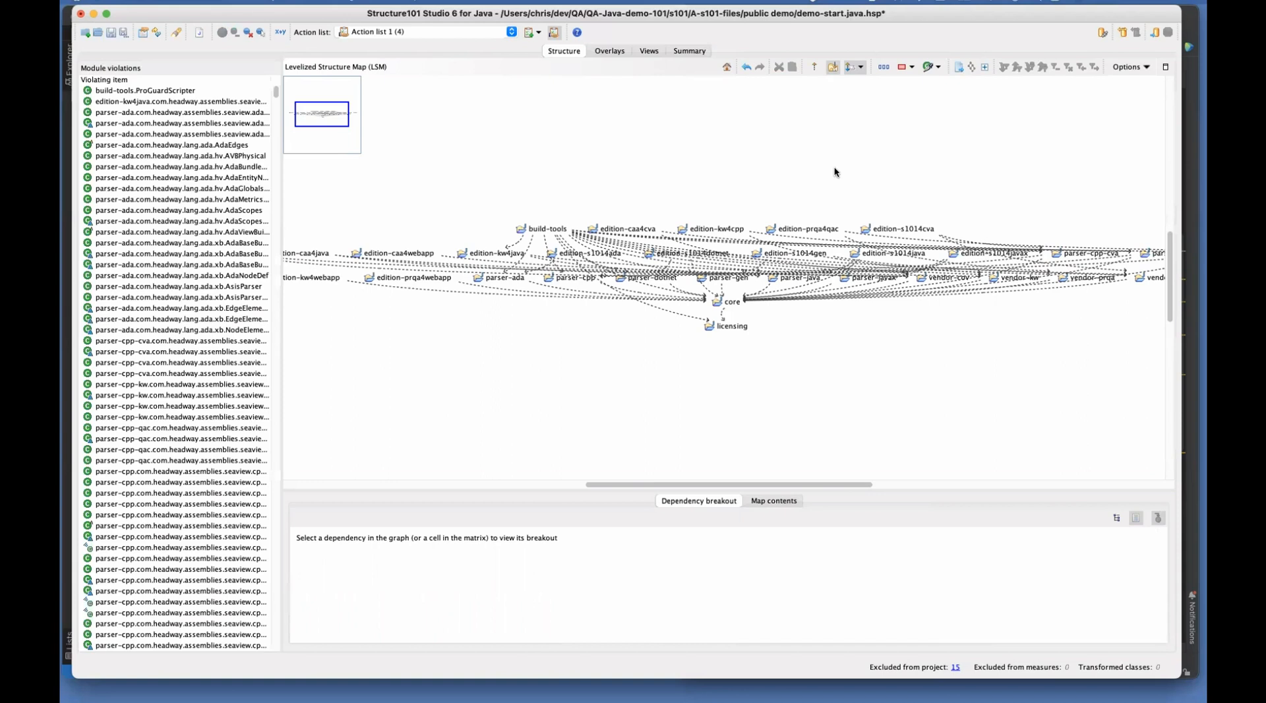
left_click(833, 67)
left_click(835, 68)
Step: Isolate the build-tools, edition-kw4java and parser-cpp modules in the structure map
left_click(545, 227)
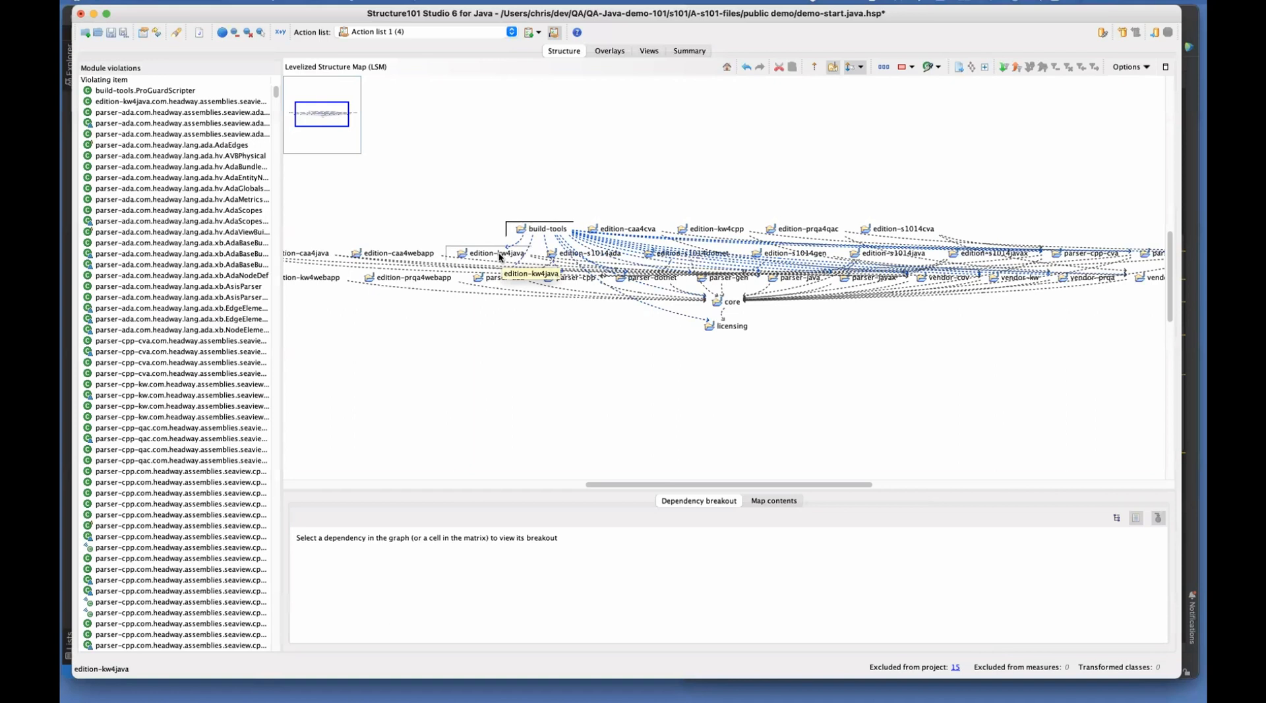
left_click(500, 257, "super")
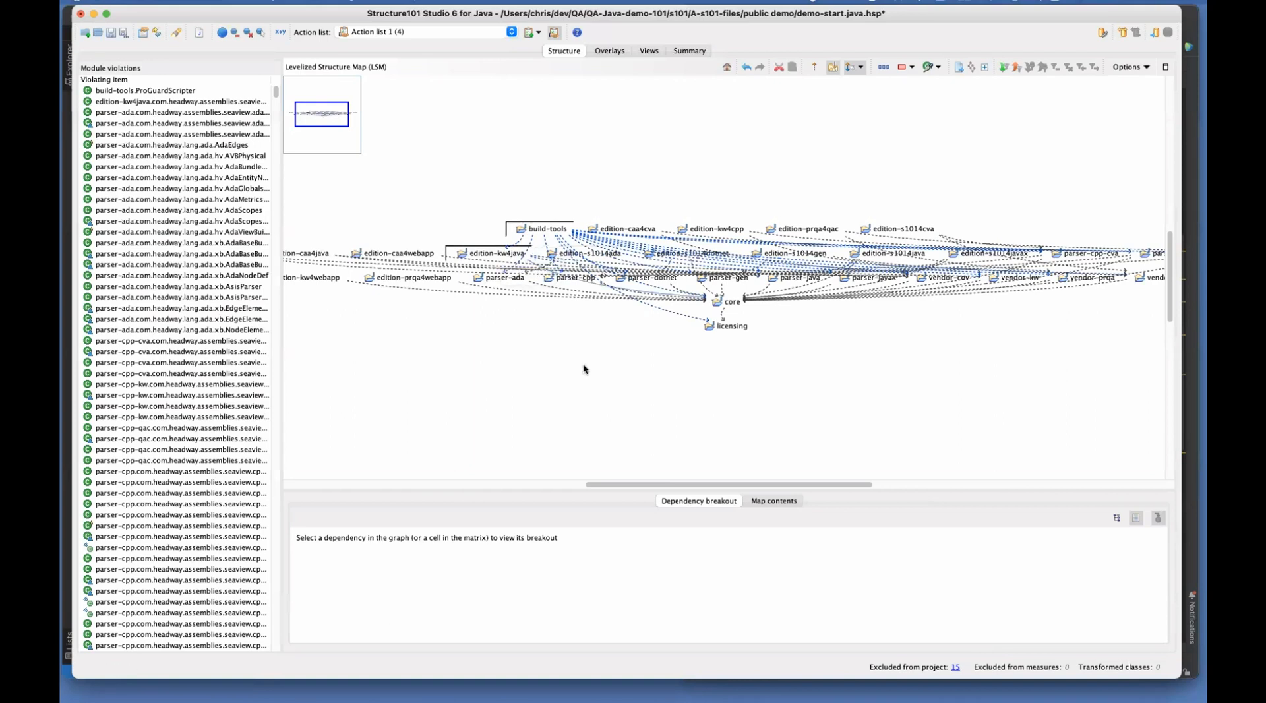
left_click(553, 281, "super")
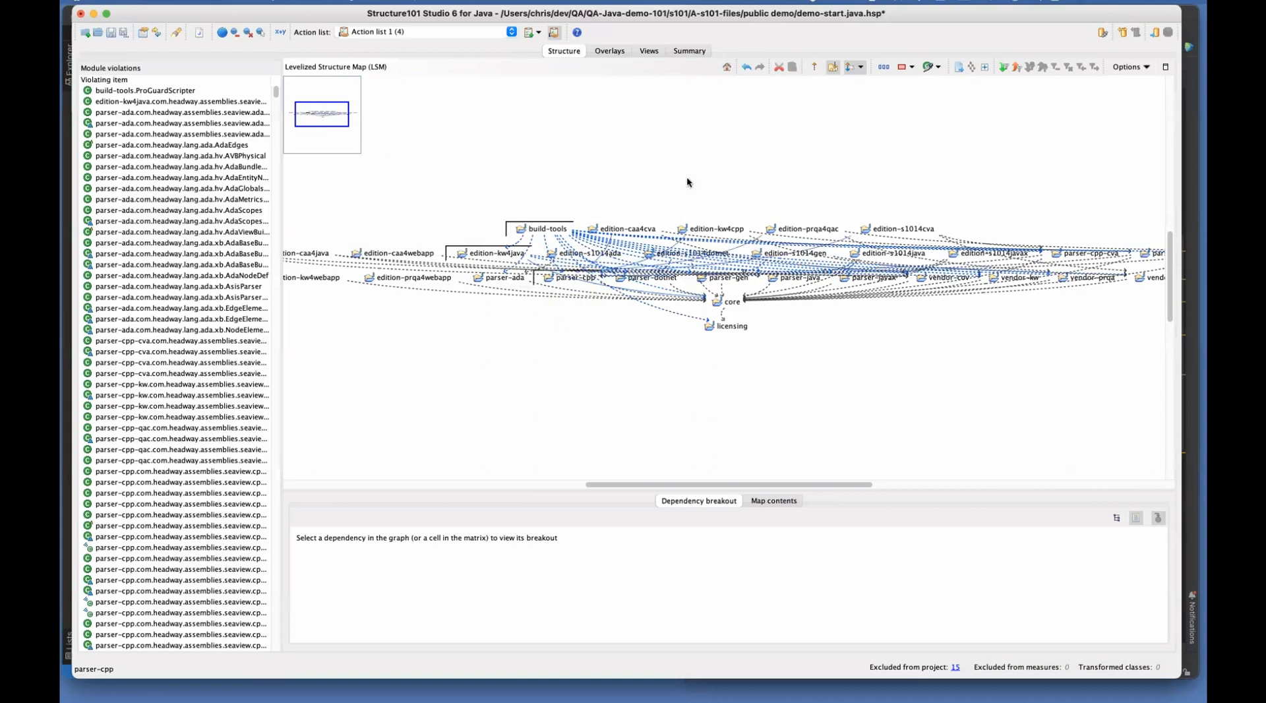
left_click(1005, 66)
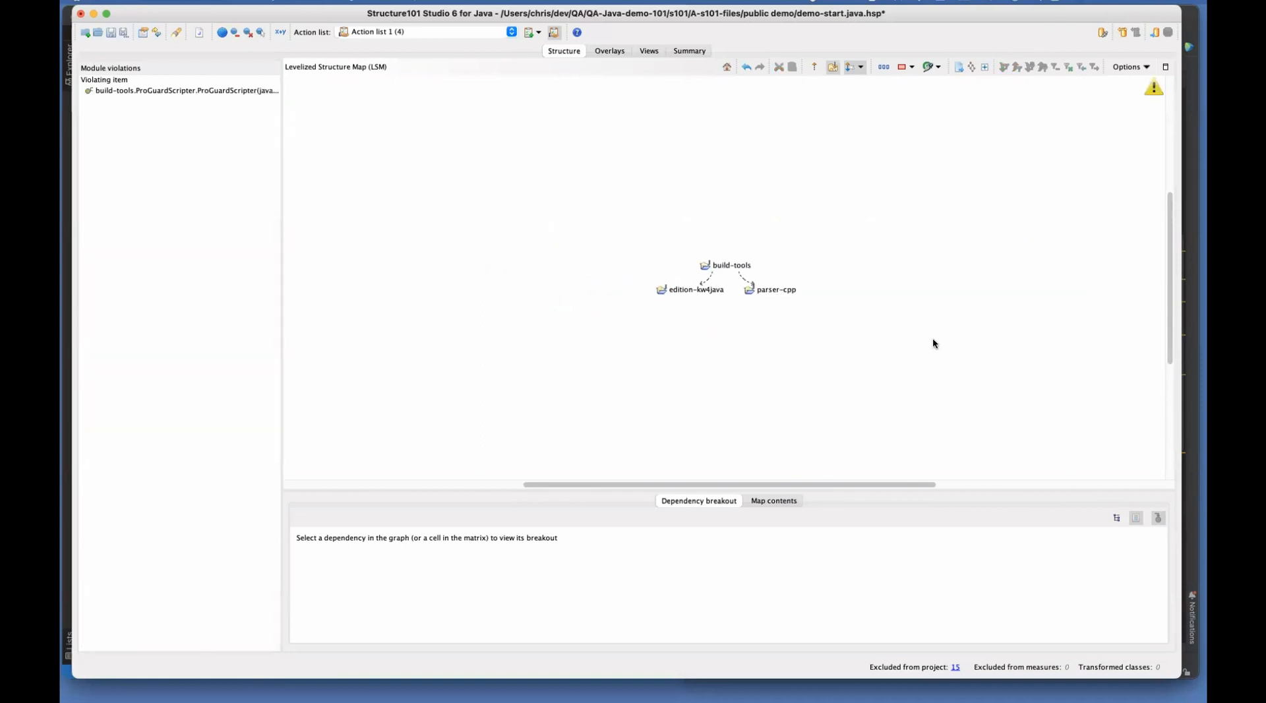
Step: Expand edition-kw4java down to the KWJLanguagePack class and make that class public to its enclosing module
double_click(706, 293)
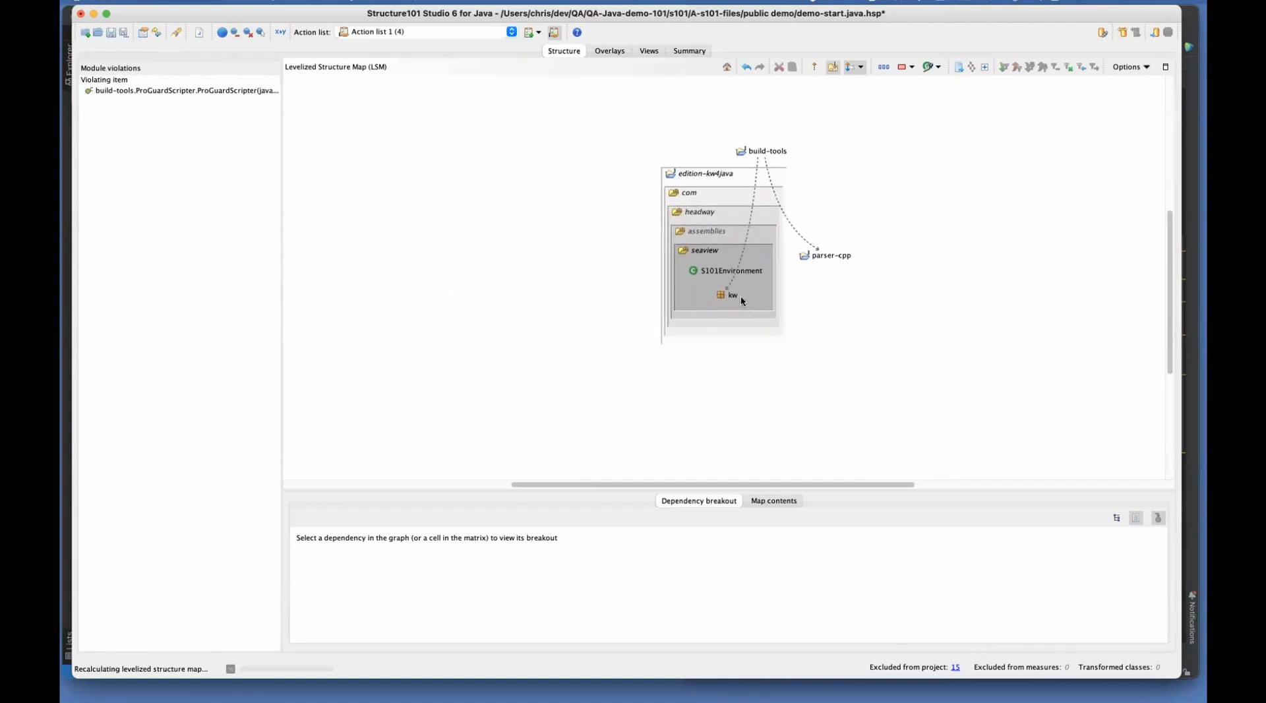
double_click(729, 294)
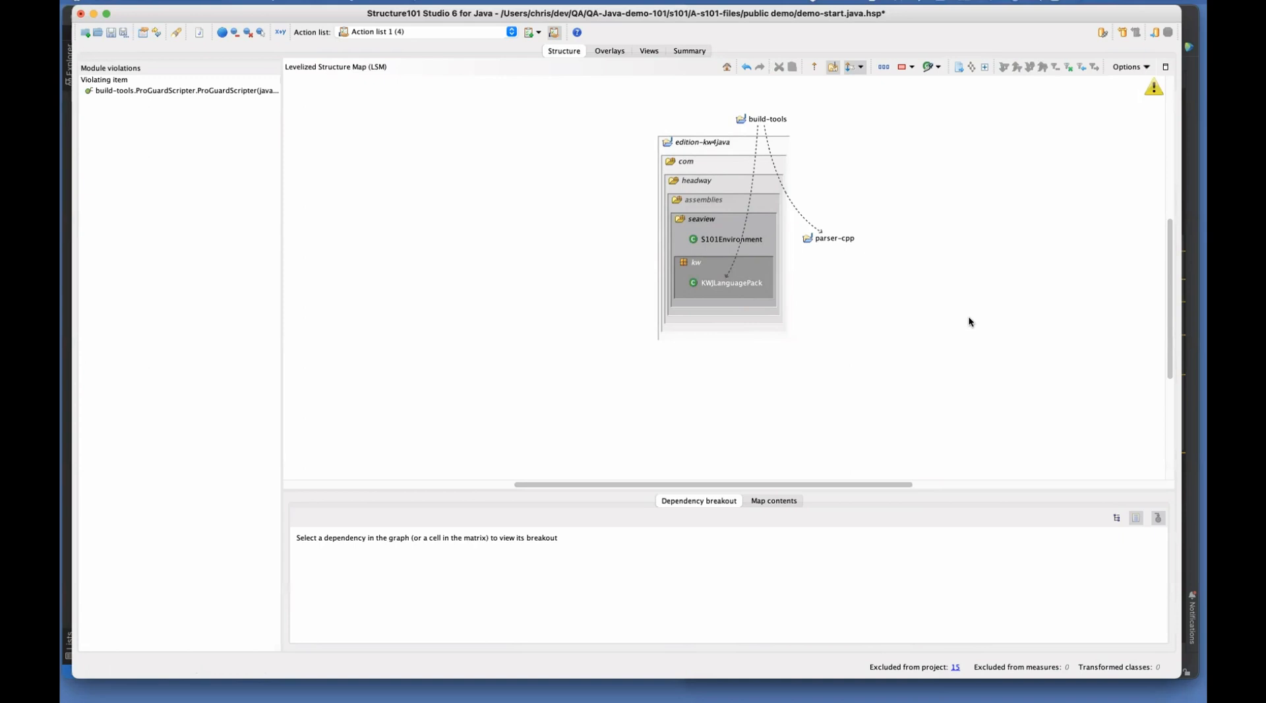
right_click(715, 281)
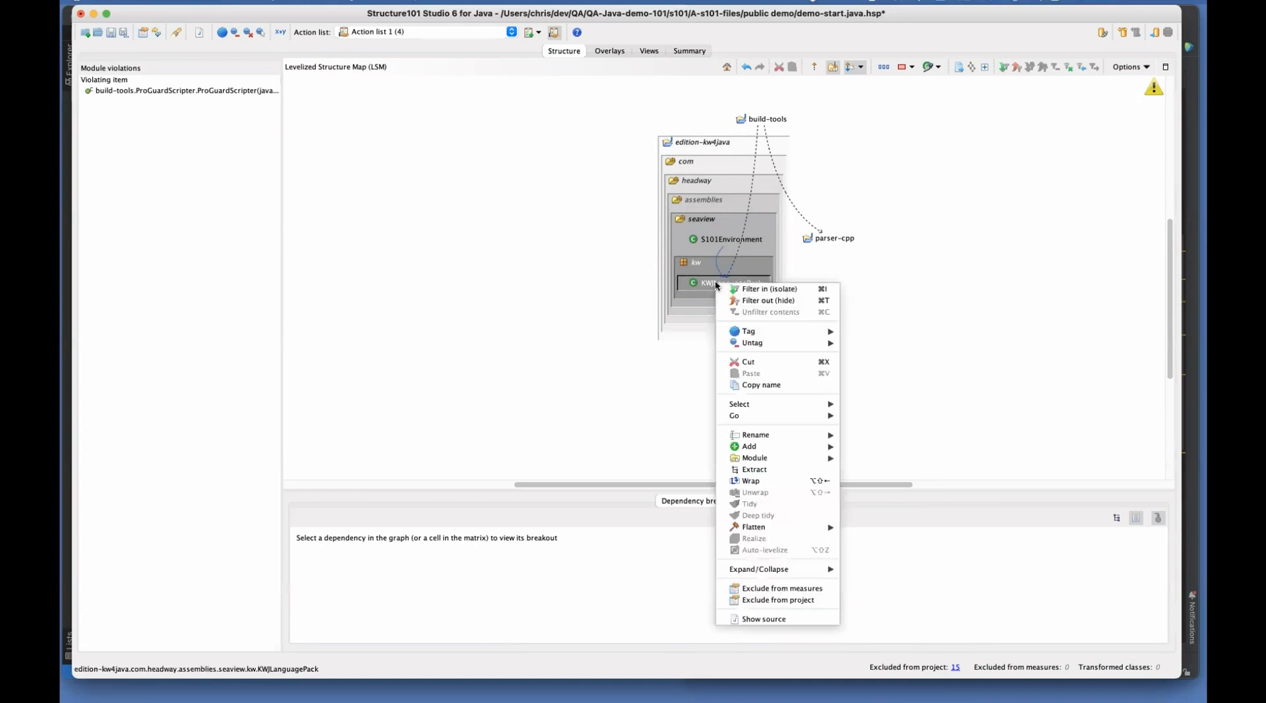
mouse_move(786, 435)
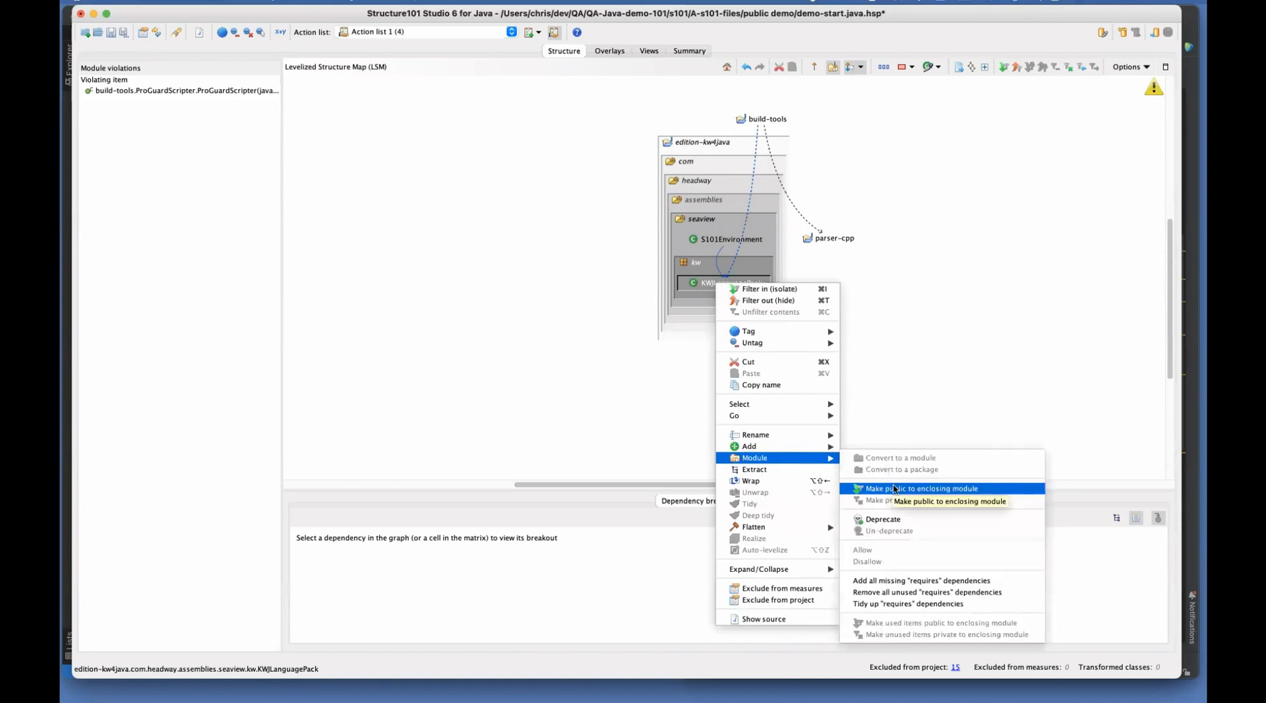
left_click(895, 489)
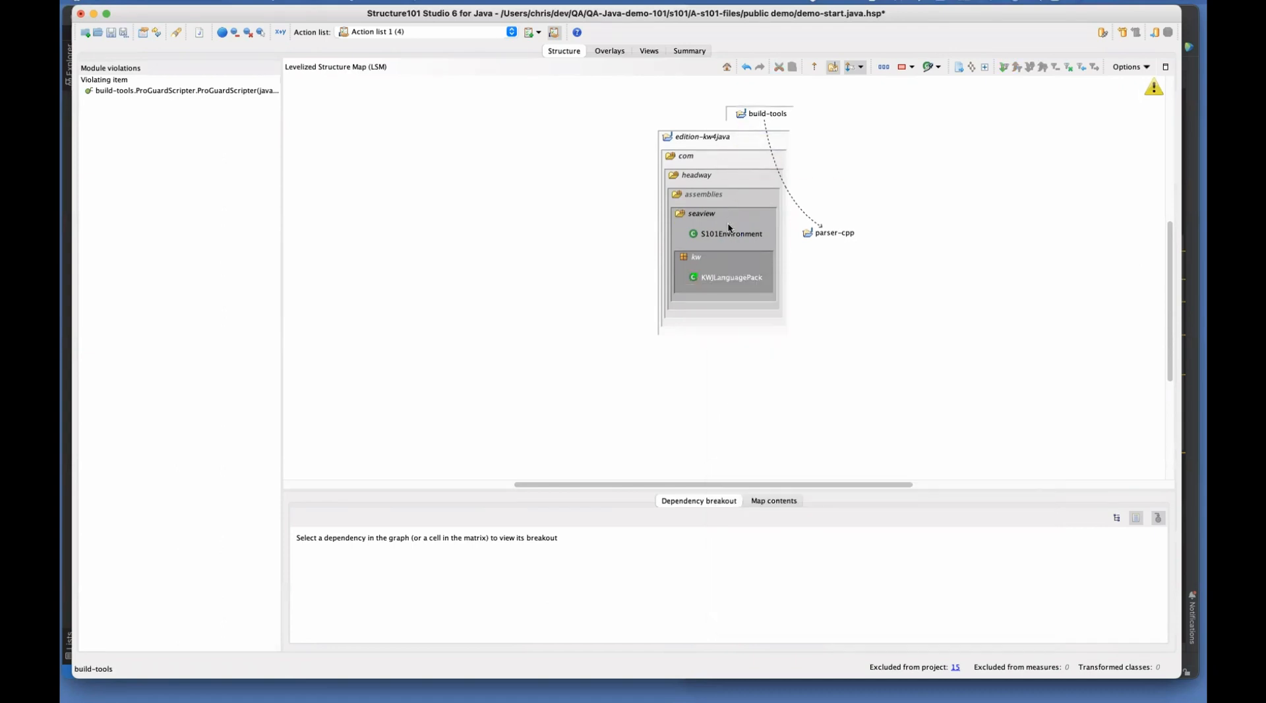
Step: Locate the violating ProGuardScripter item in the map, collapse build-tools and expand parser-cpp down to the classes of its cpp package
double_click(149, 91)
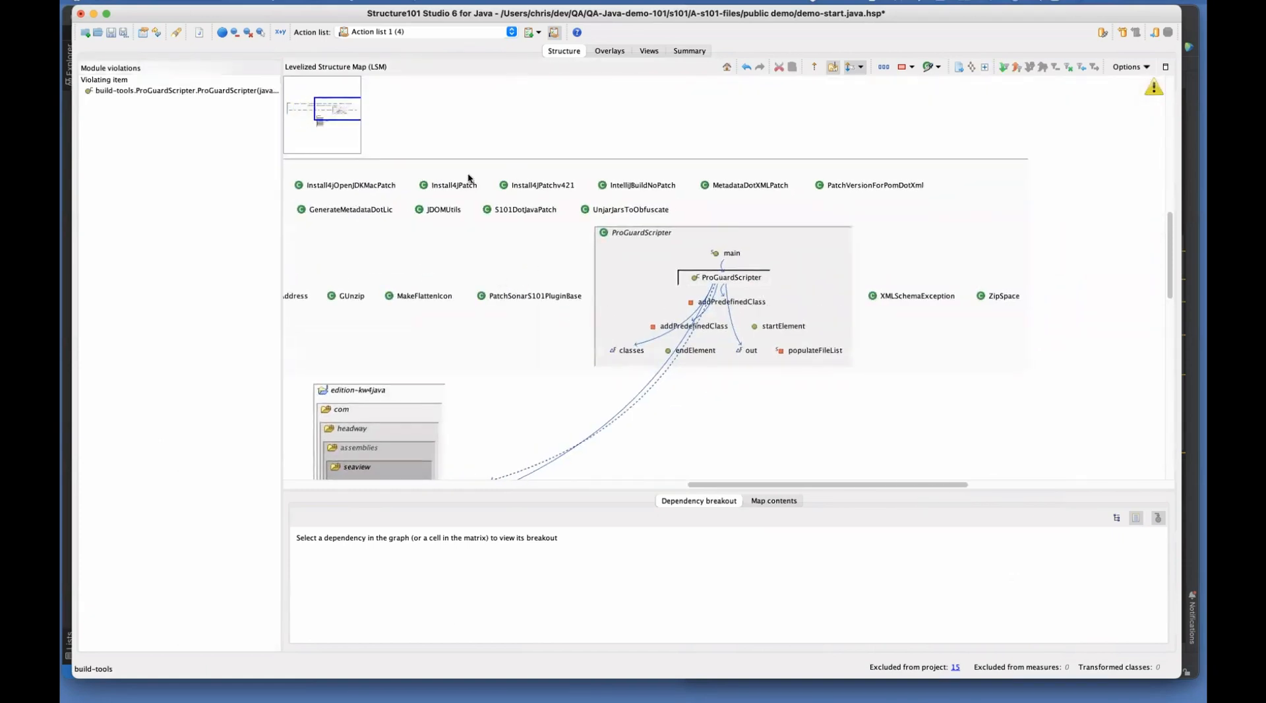
double_click(475, 170)
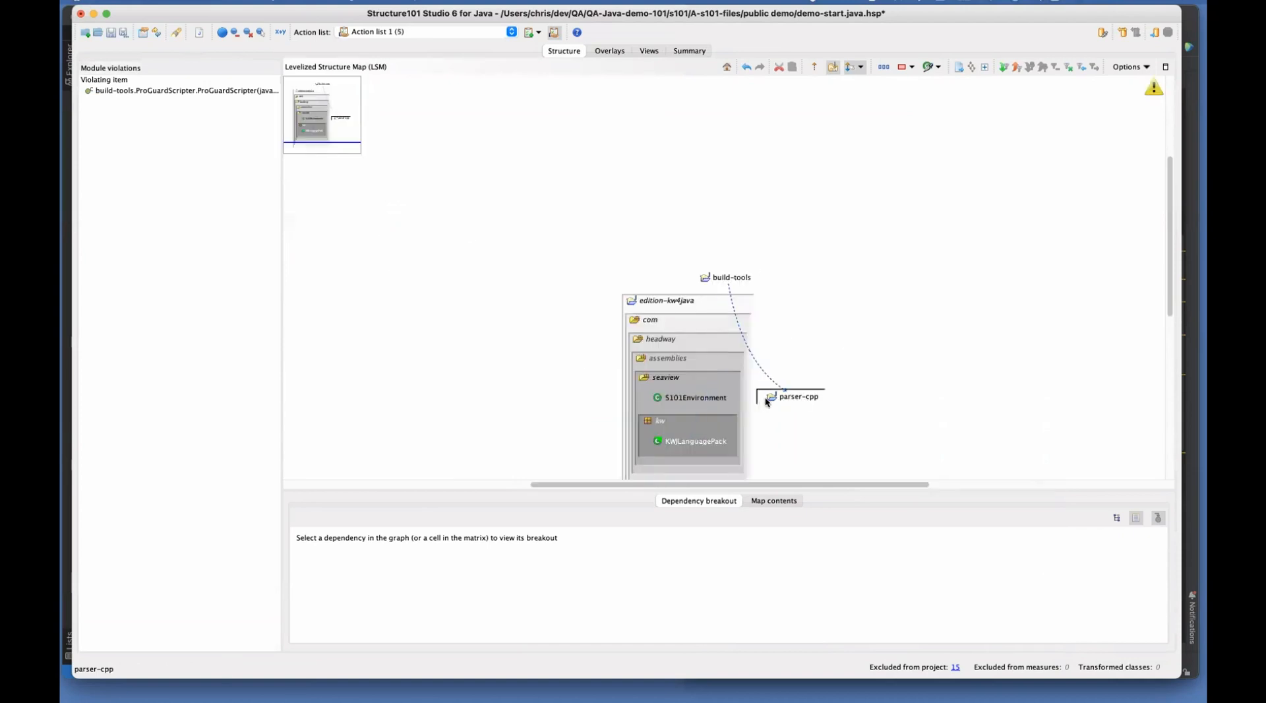
double_click(771, 398)
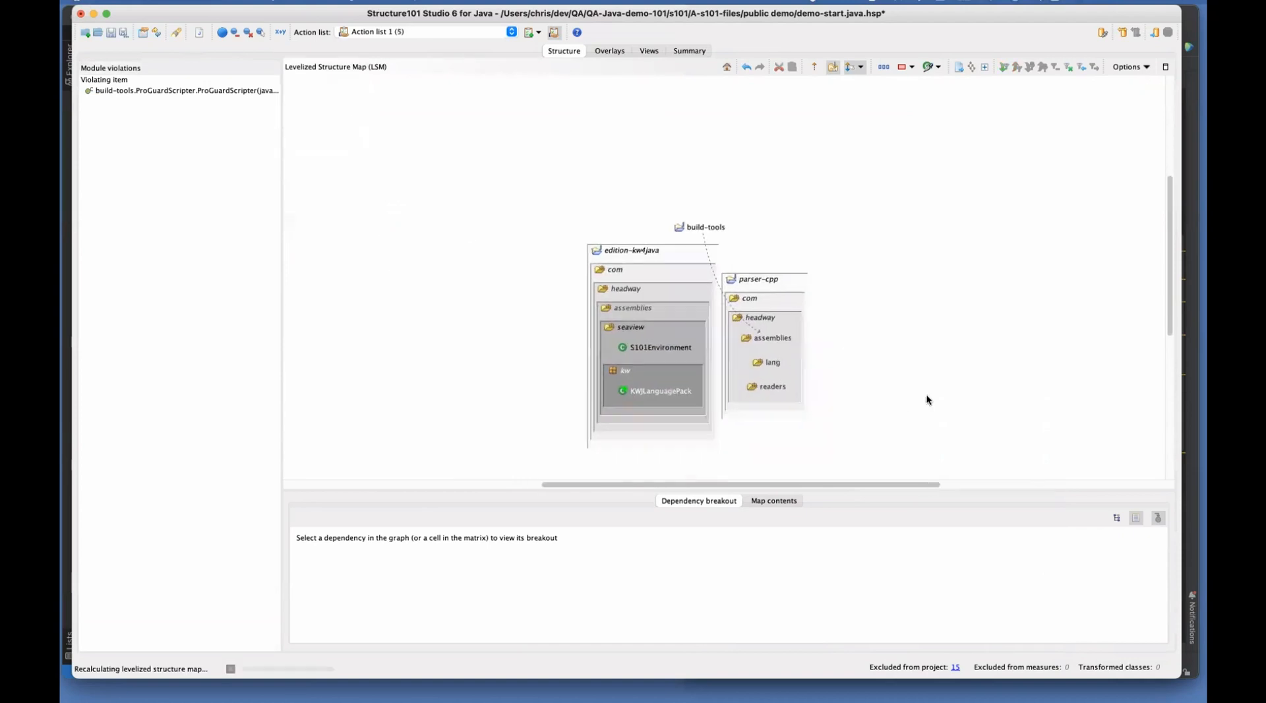
double_click(725, 260)
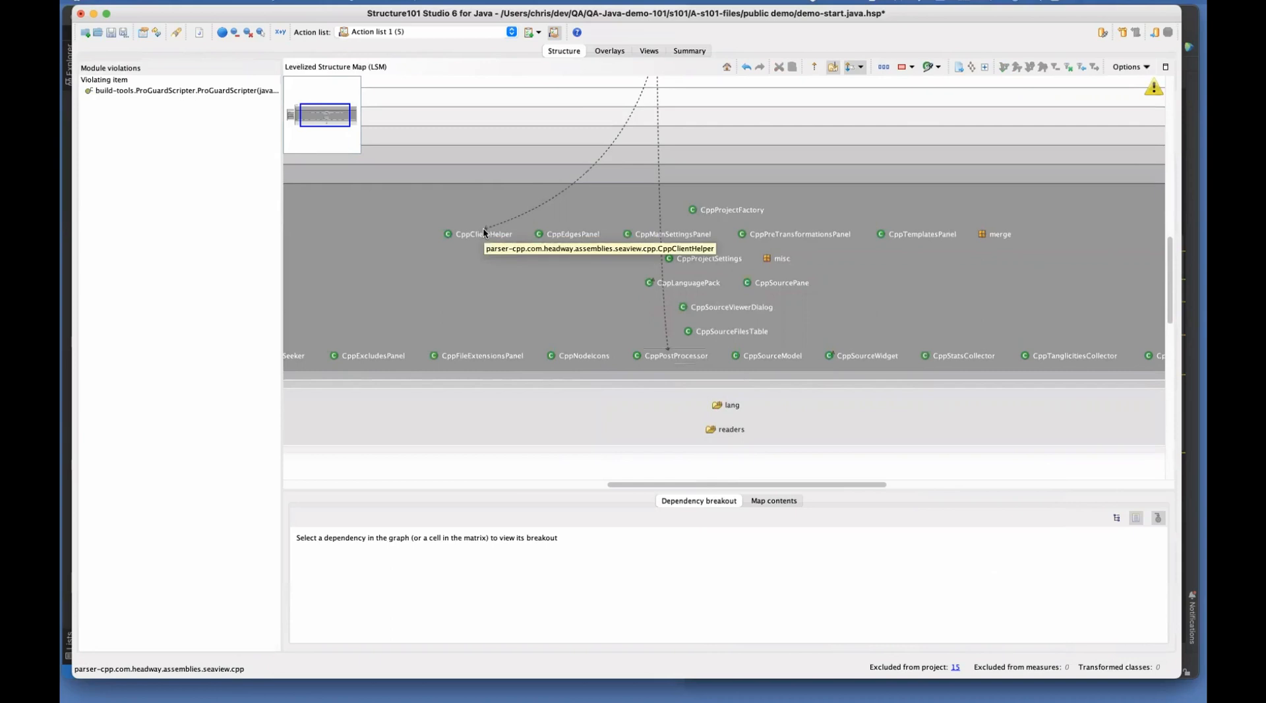
Step: Expand build-tools to the members of ProGuardScripter and trace its constructor's dependencies into the classes of the parser-cpp module's cpp package
scroll(706, 220, "up", 2)
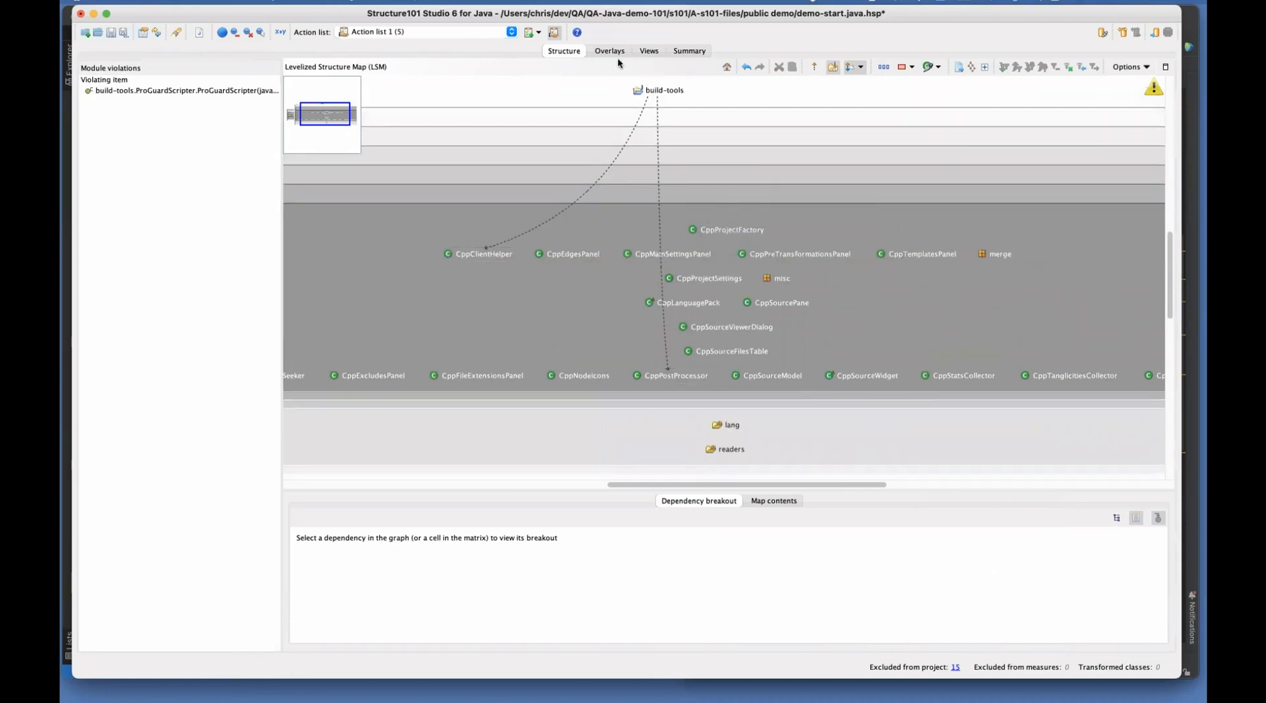
double_click(646, 89)
left_click(1040, 308)
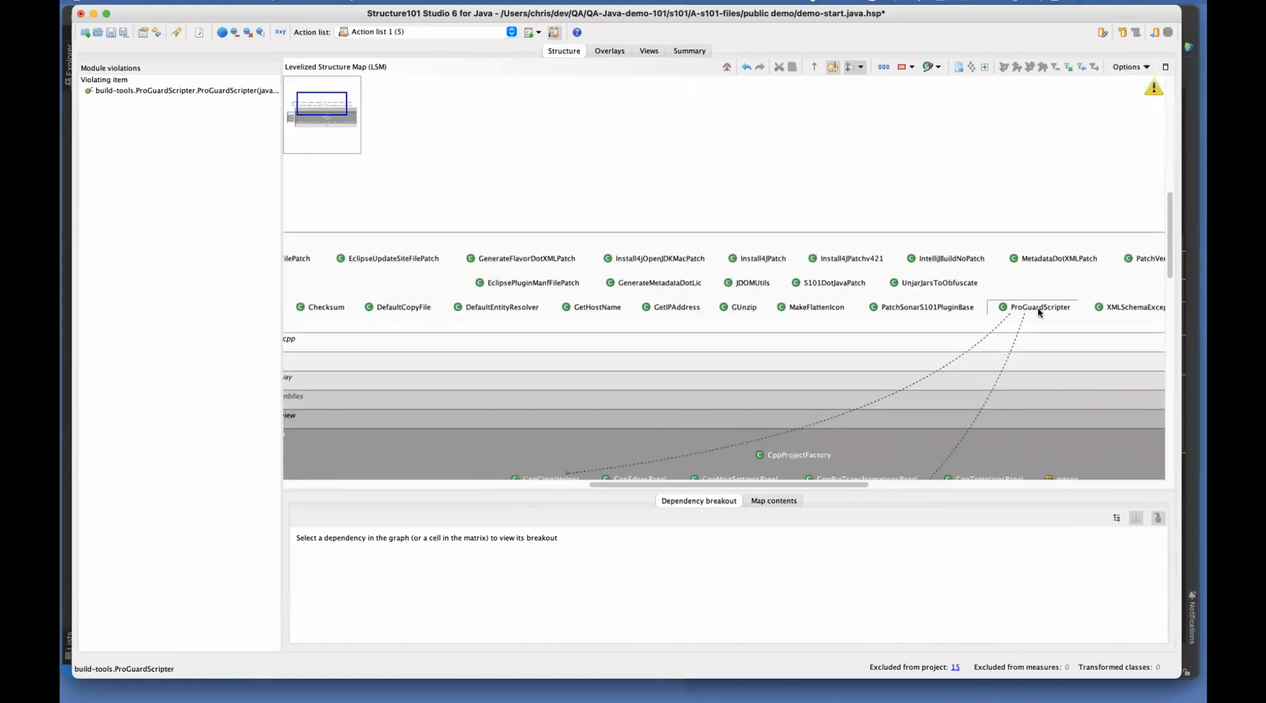
double_click(1039, 309)
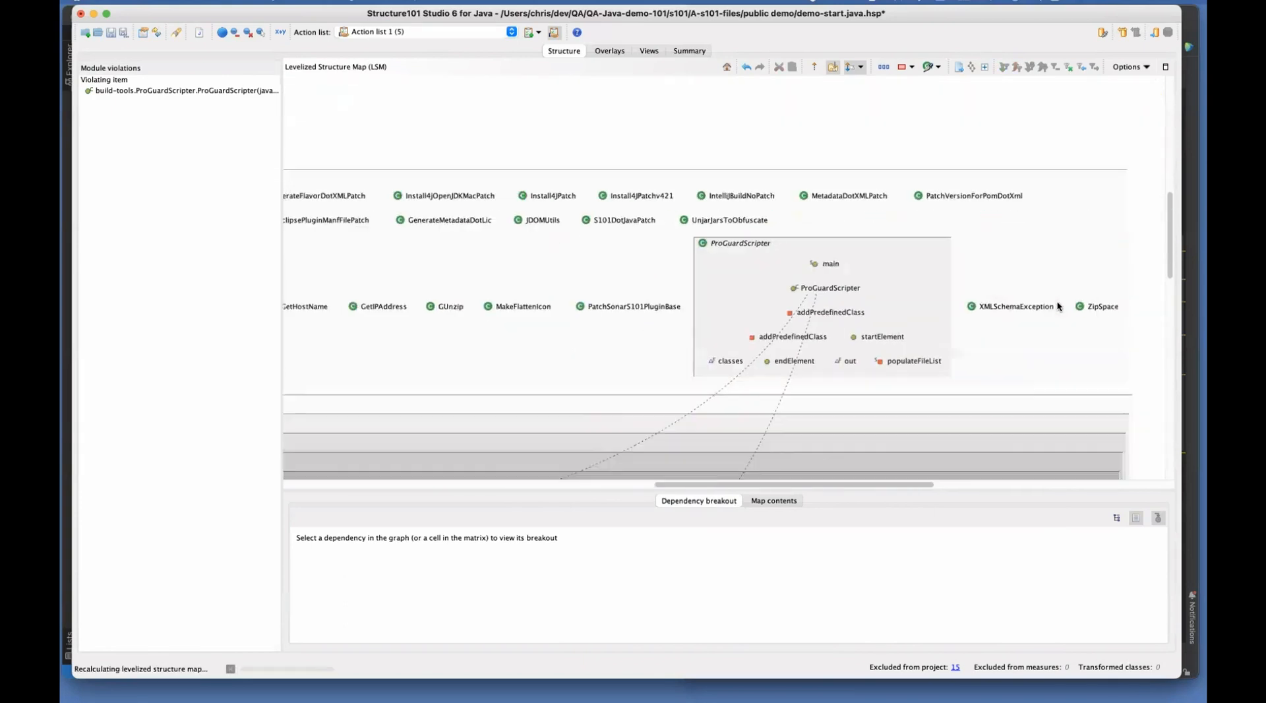
left_click(719, 256)
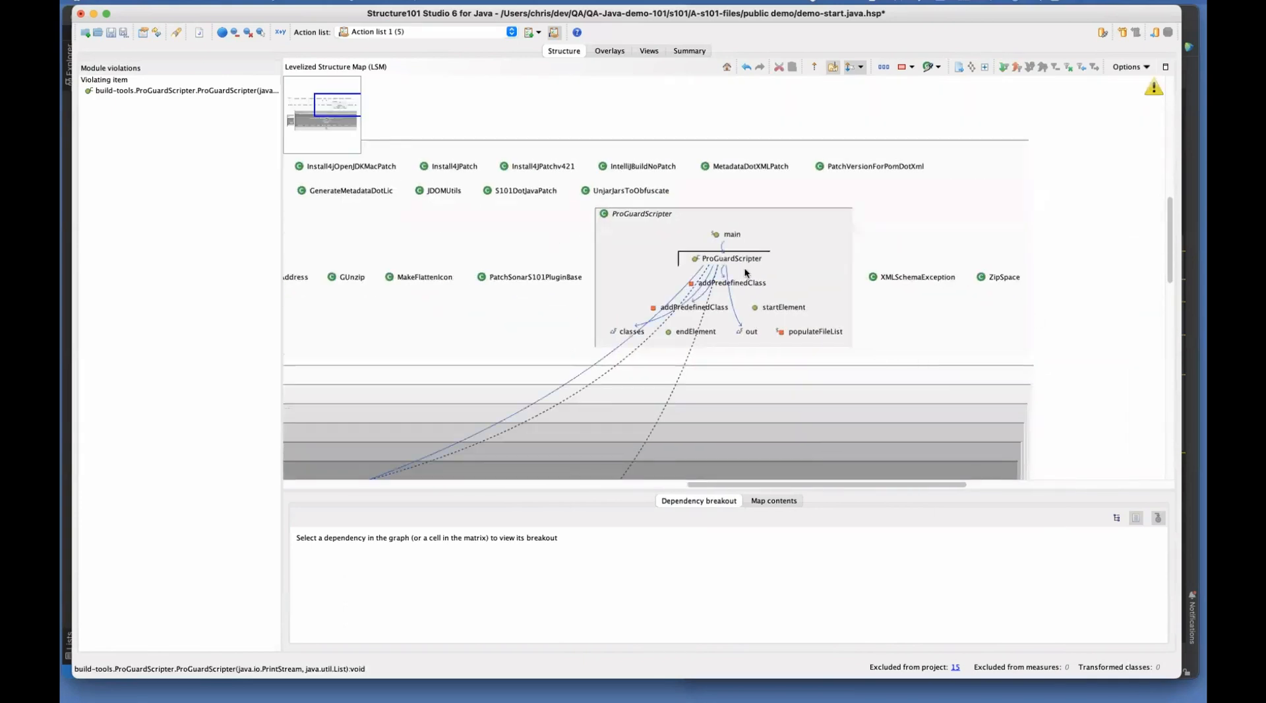
scroll(975, 343, "down", 3)
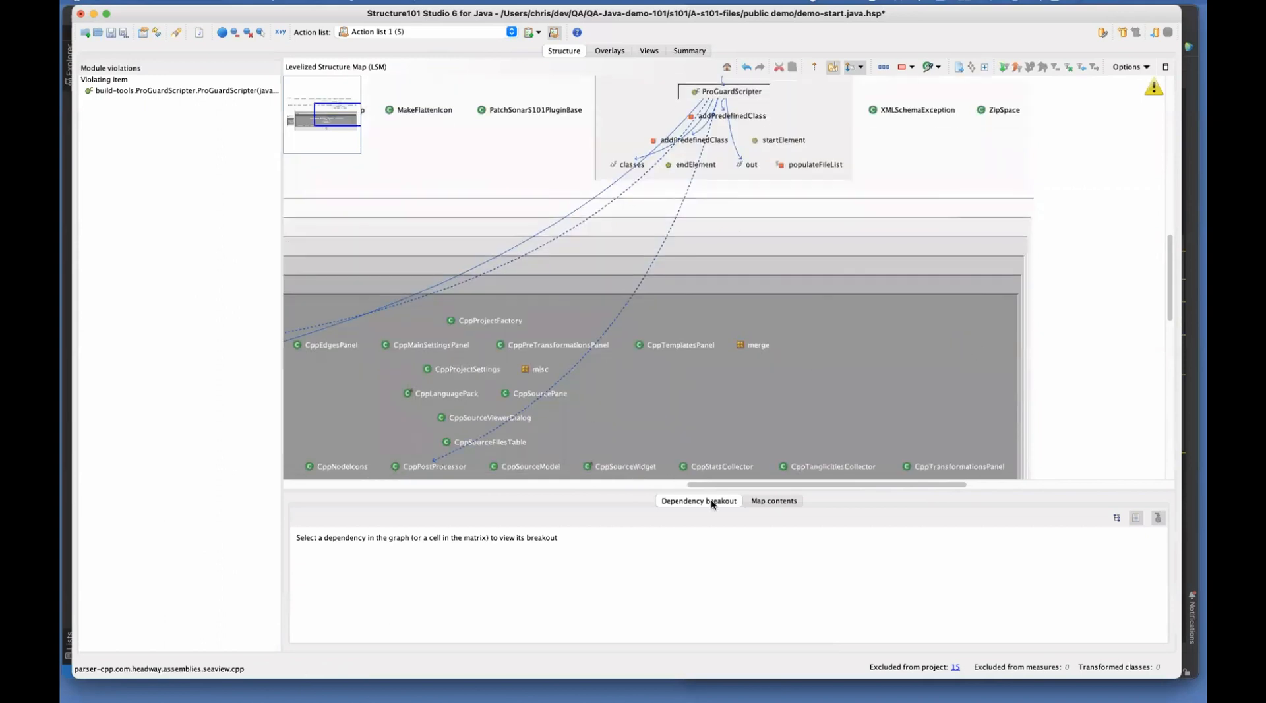
left_click_drag(712, 484, 627, 484)
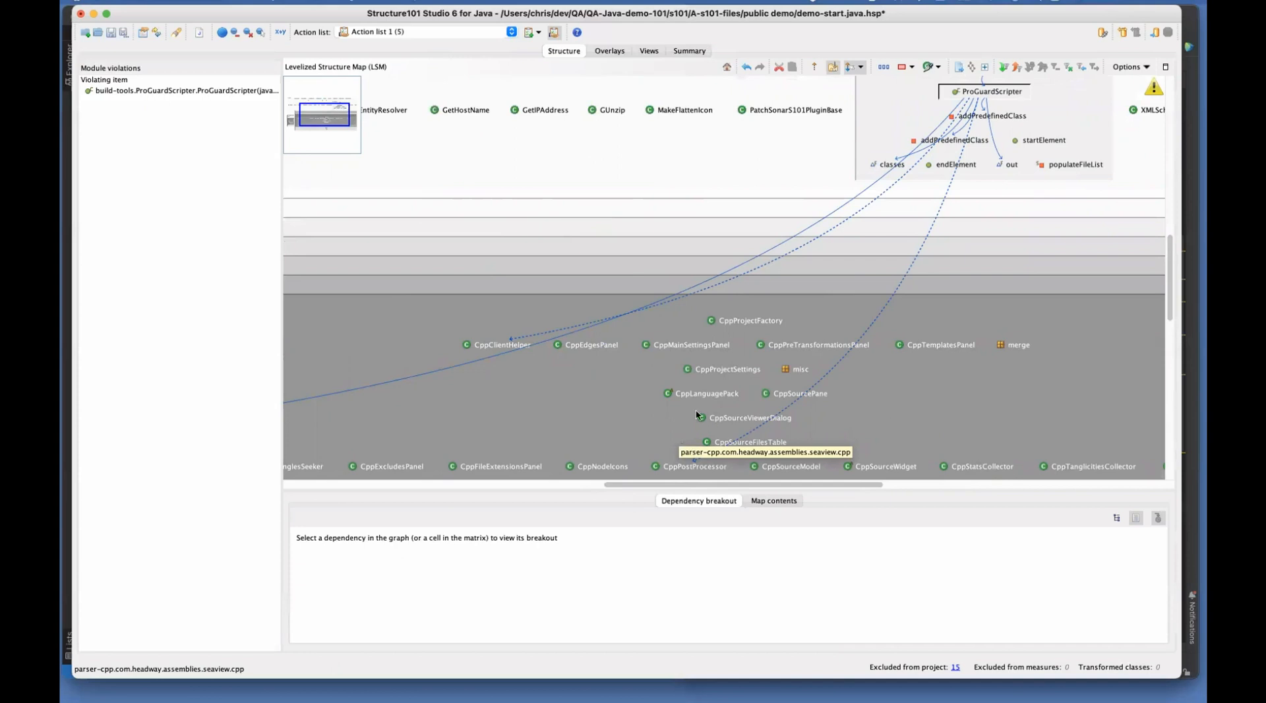
Step: Collapse the cpp package in parser-cpp and make the seaview package public to its enclosing module
double_click(526, 316)
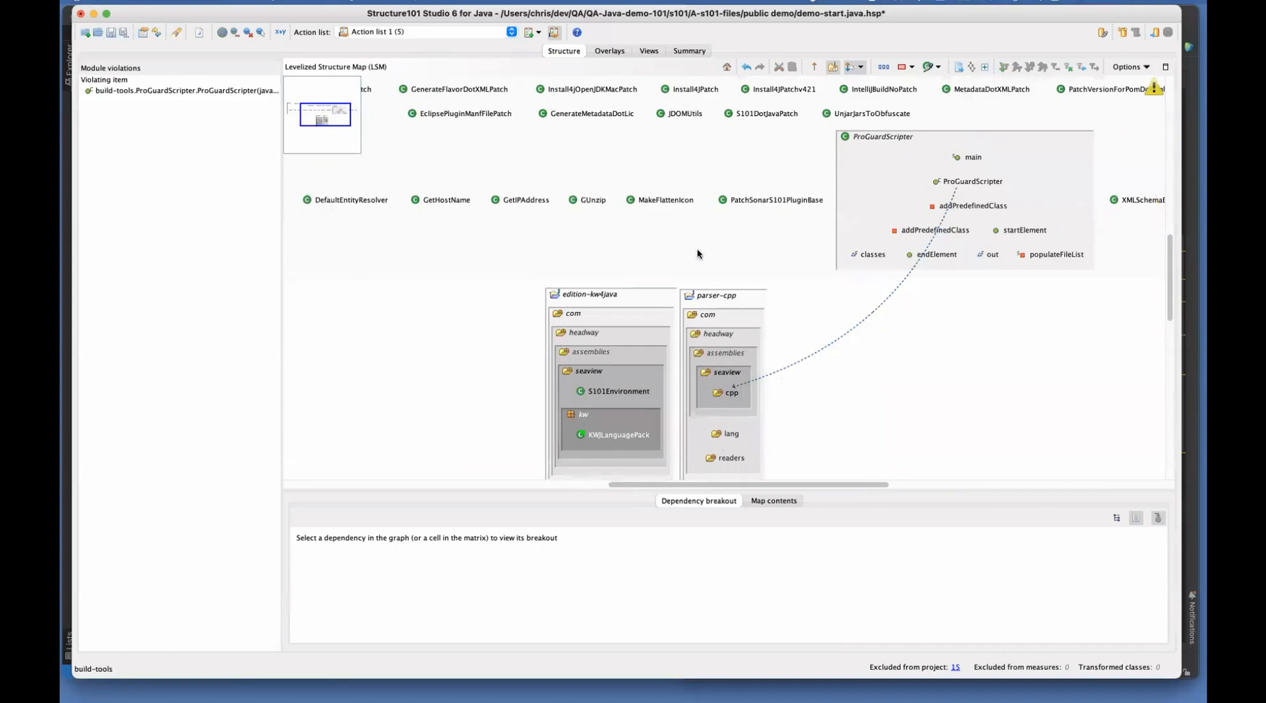
left_click(716, 374)
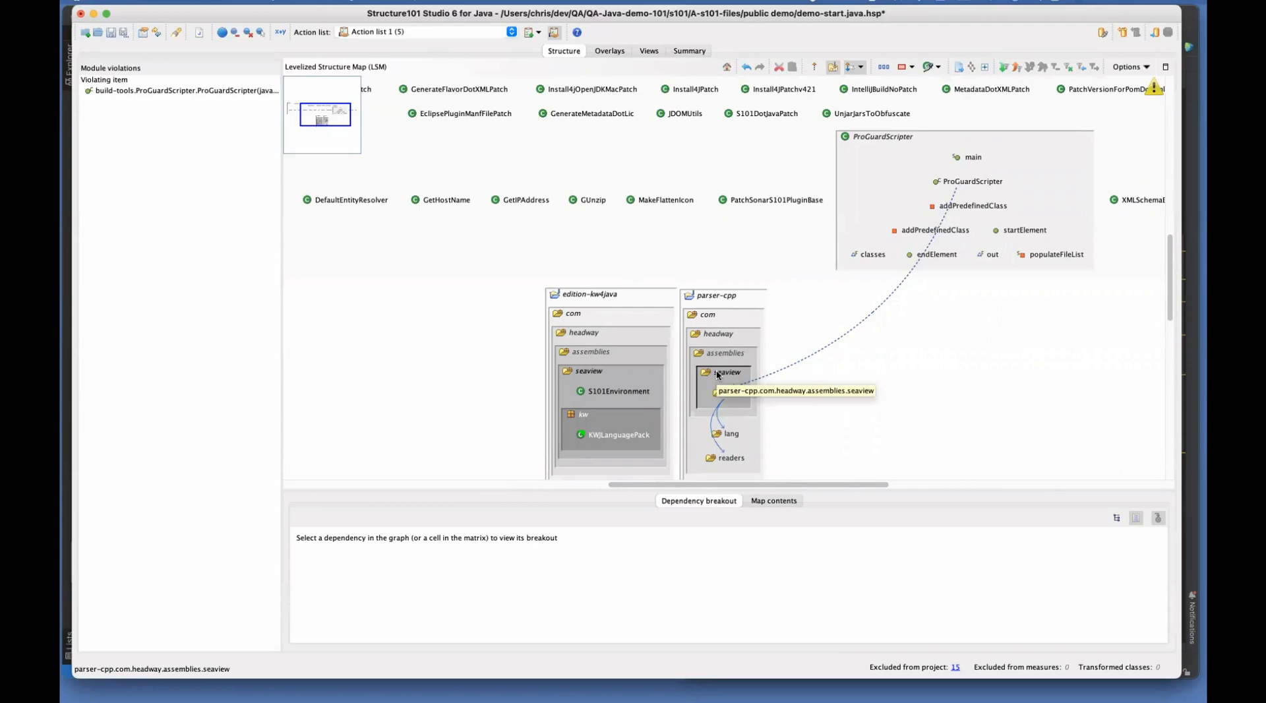
right_click(718, 375)
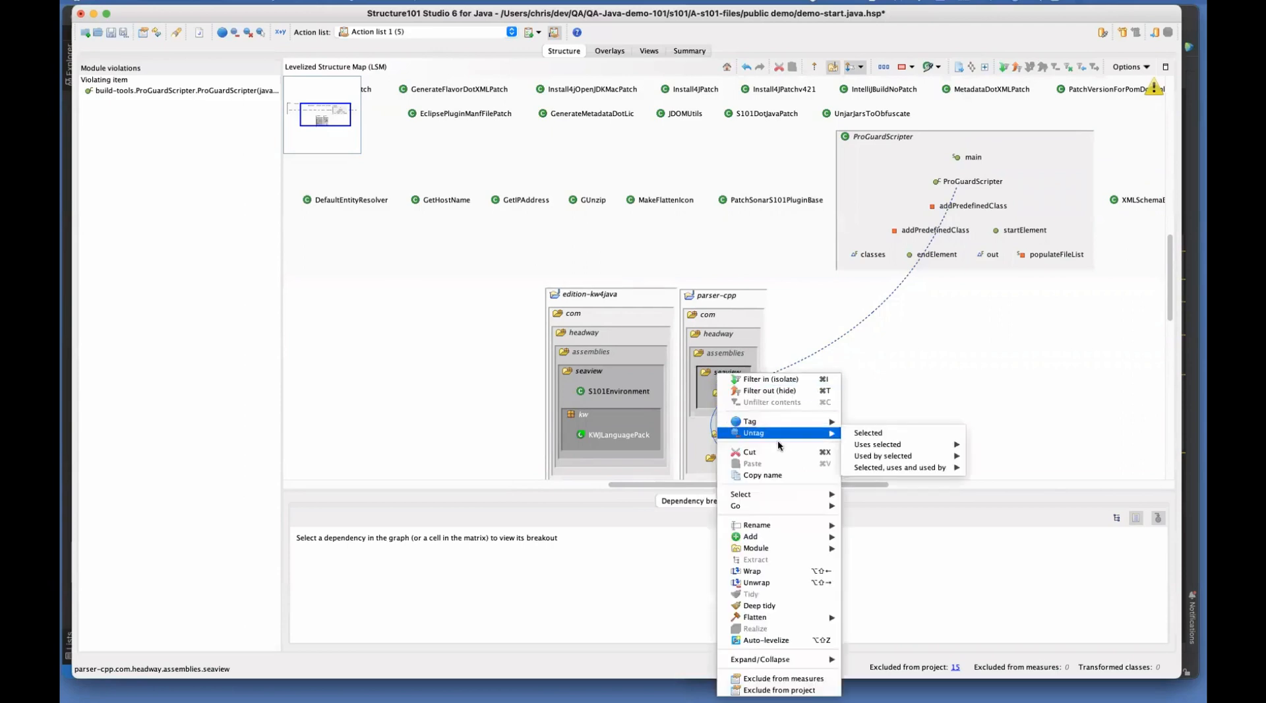
mouse_move(778, 531)
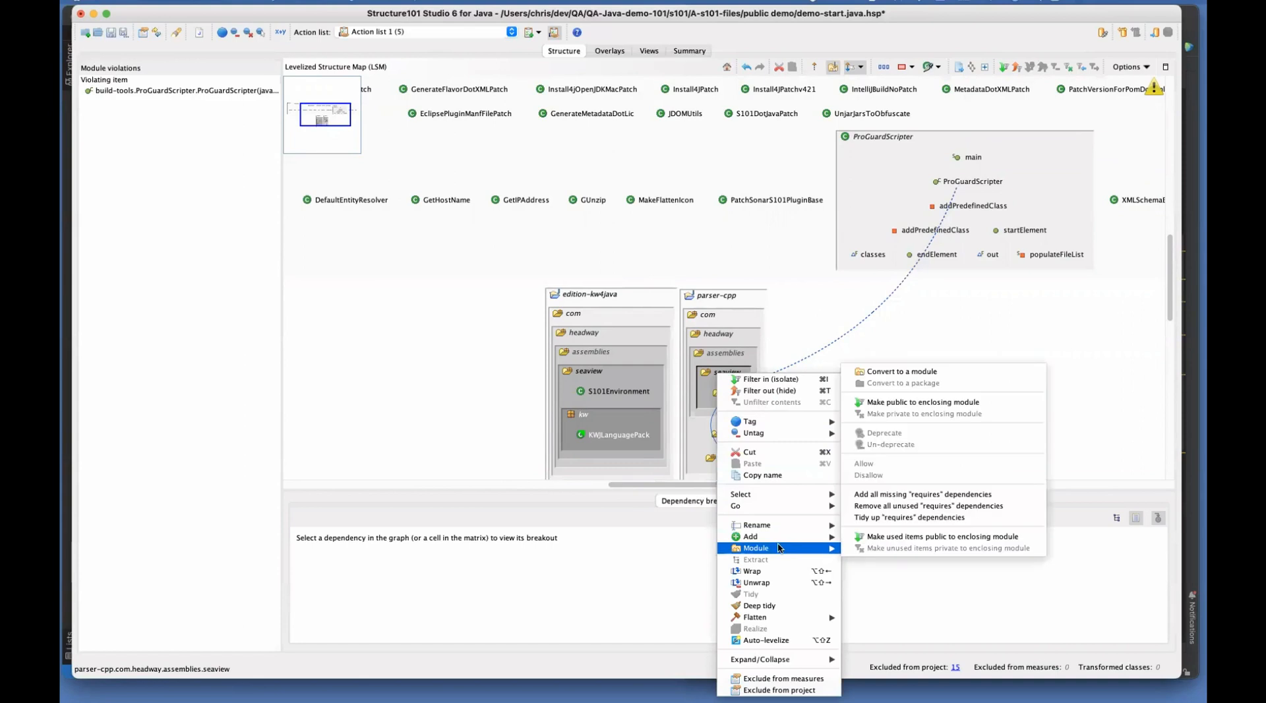
left_click(913, 405)
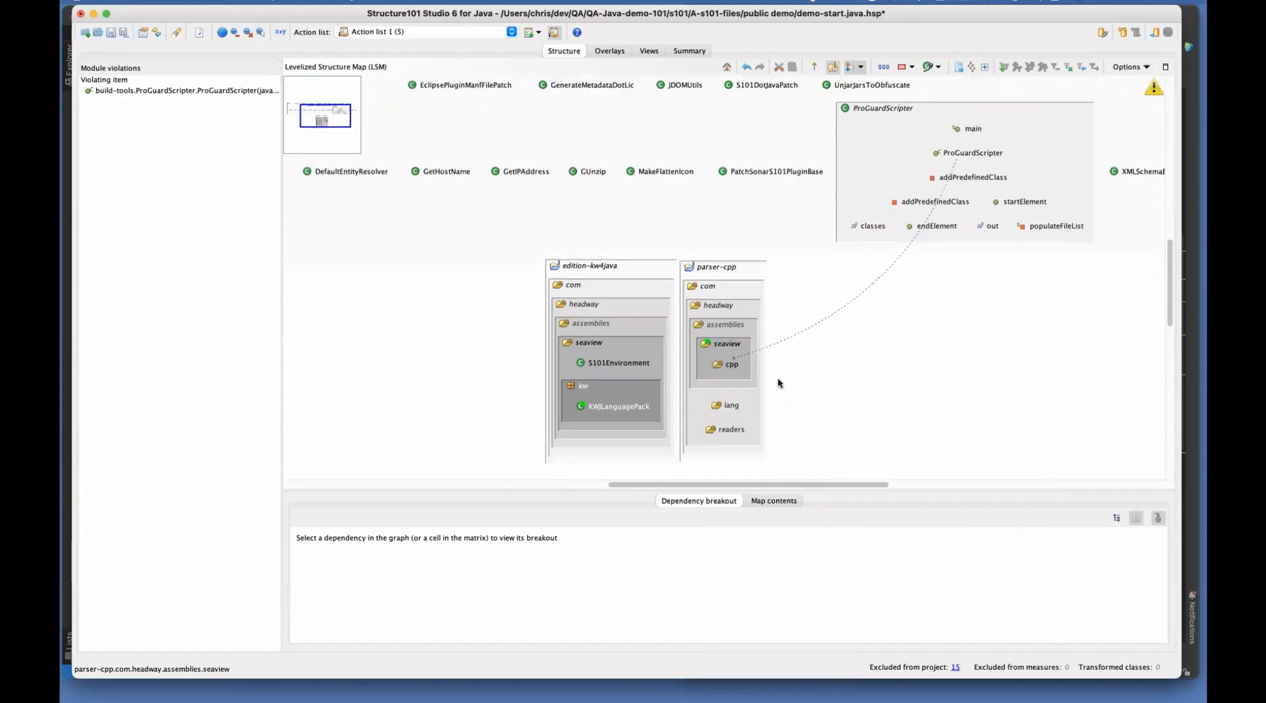
Step: Make the cpp package inside parser-cpp's seaview package public to its enclosing module
left_click(728, 286)
right_click(728, 286)
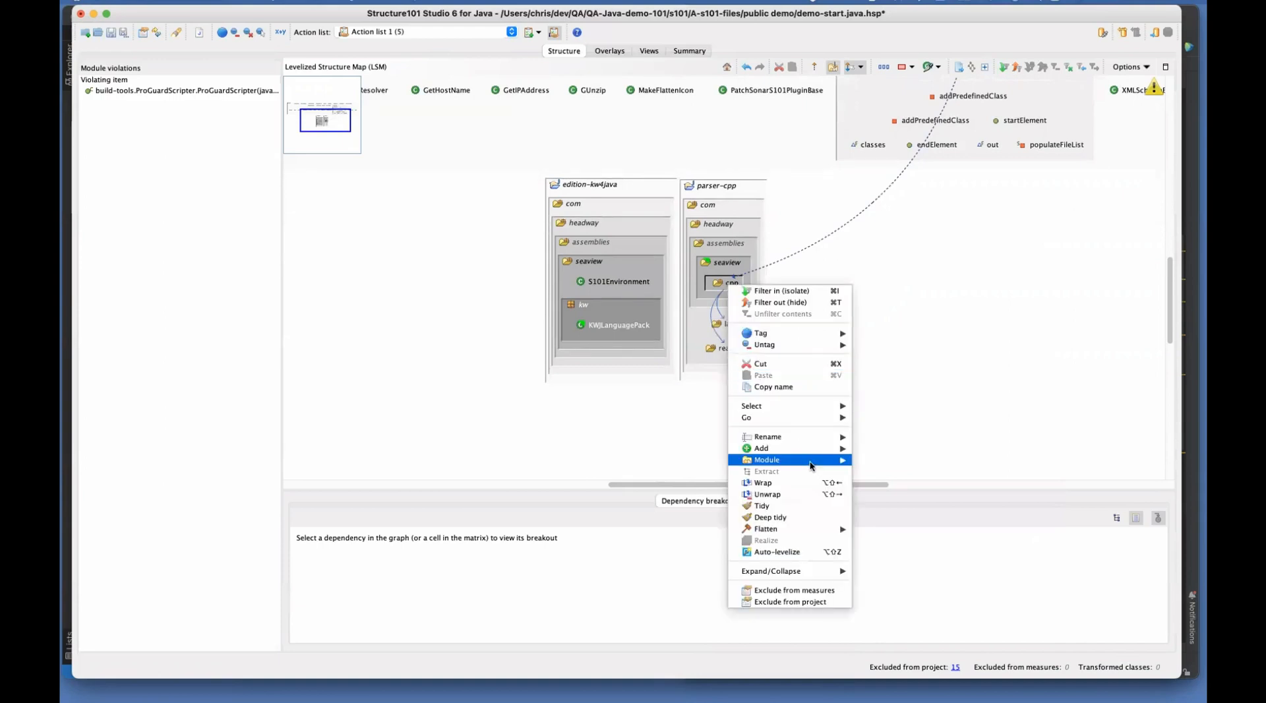
mouse_move(822, 459)
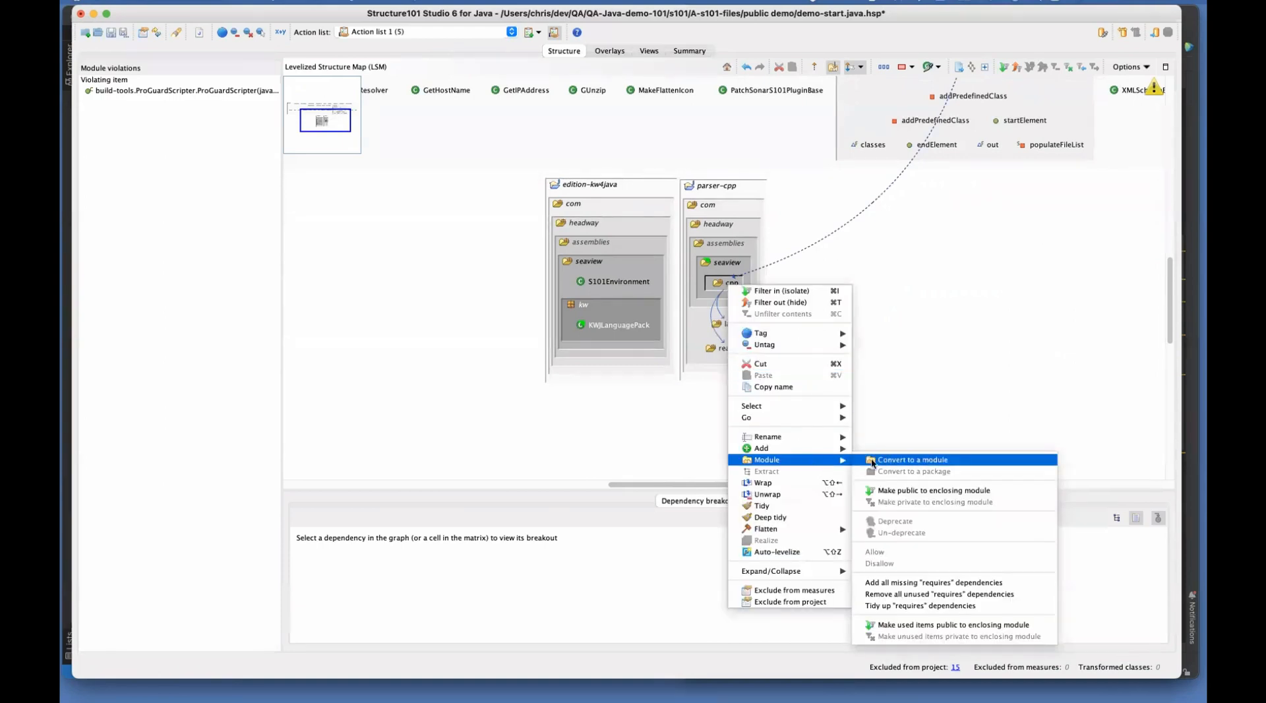
left_click(909, 490)
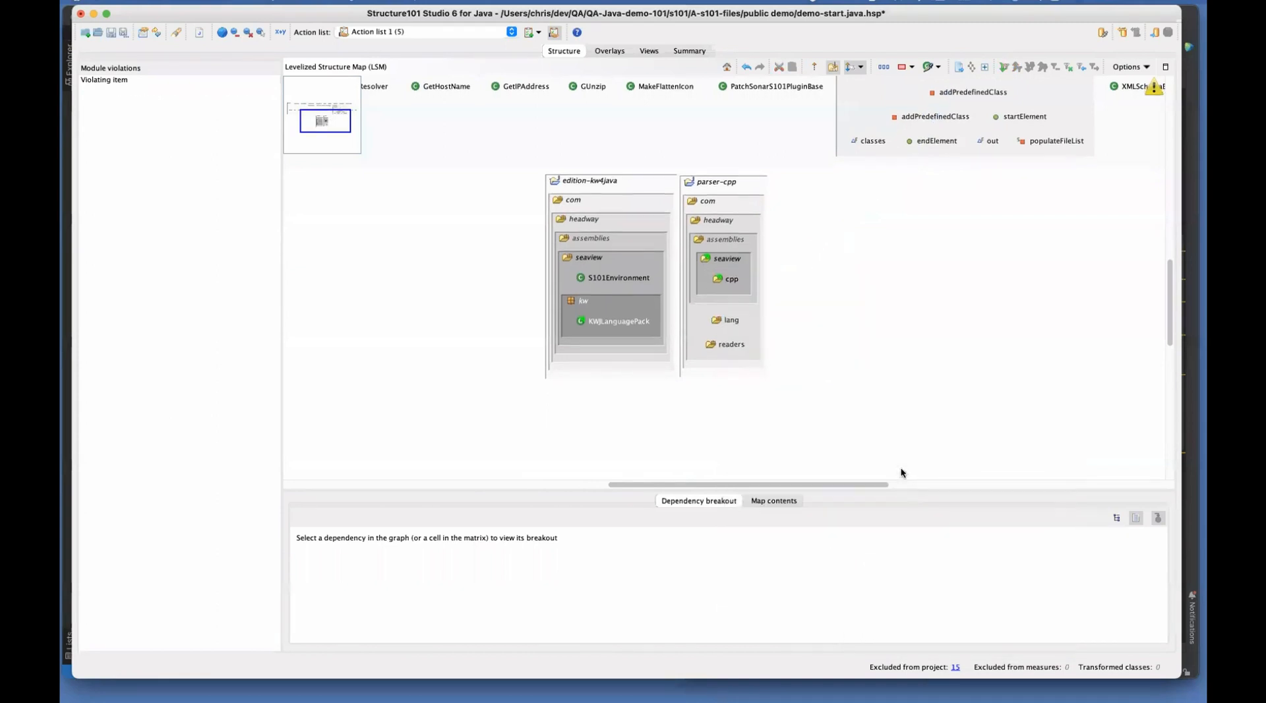
Step: Make parser-cpp's seaview package private to its enclosing module again and clear the selection
right_click(723, 261)
mouse_move(793, 426)
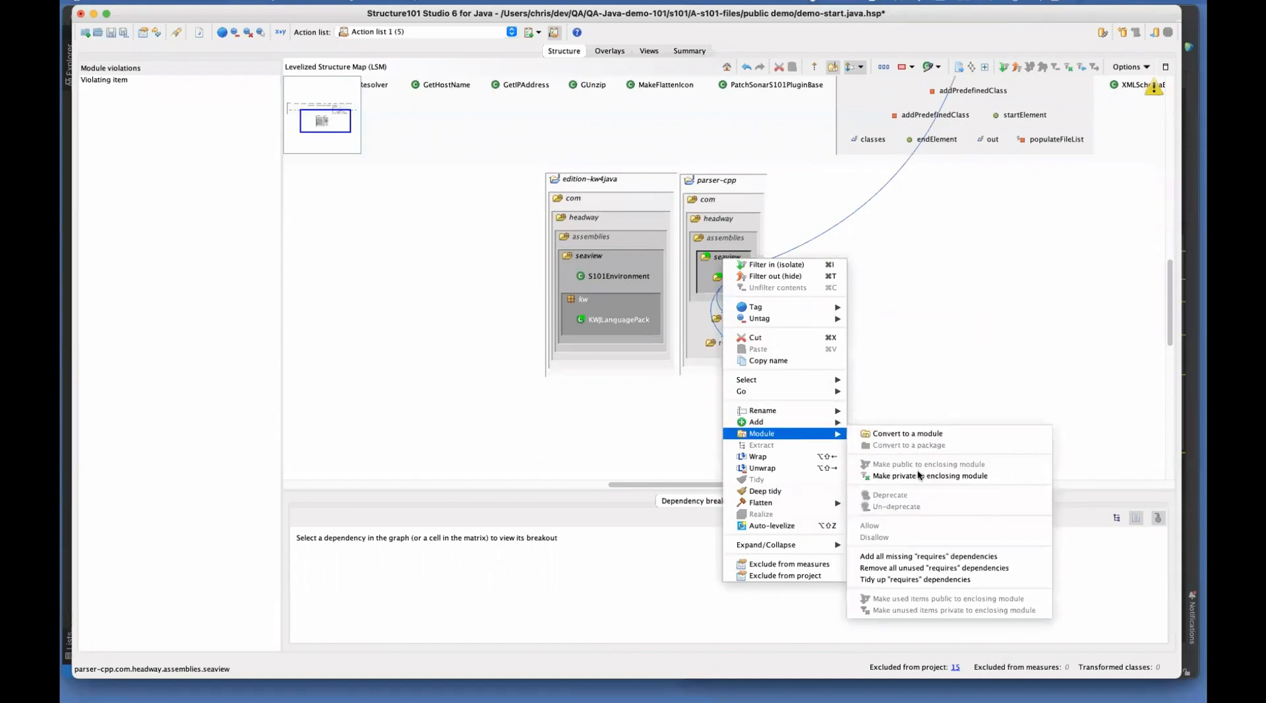
left_click(919, 475)
left_click(732, 285)
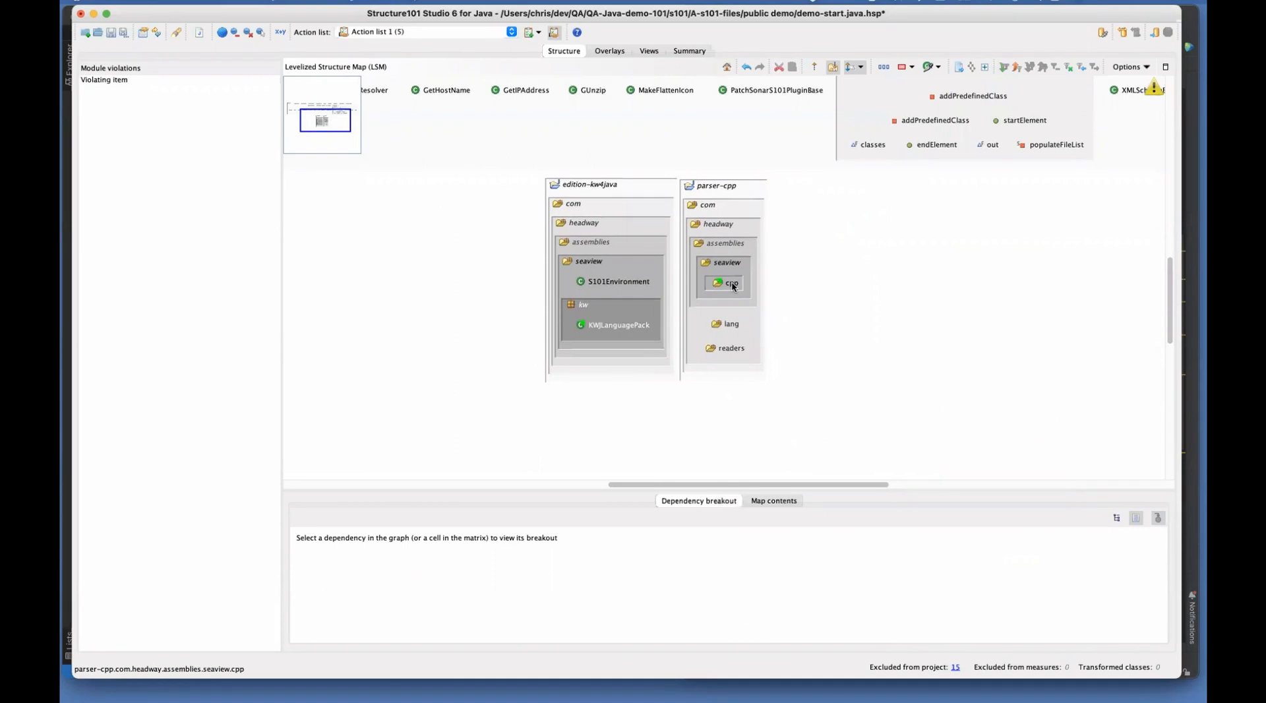
left_click(969, 277)
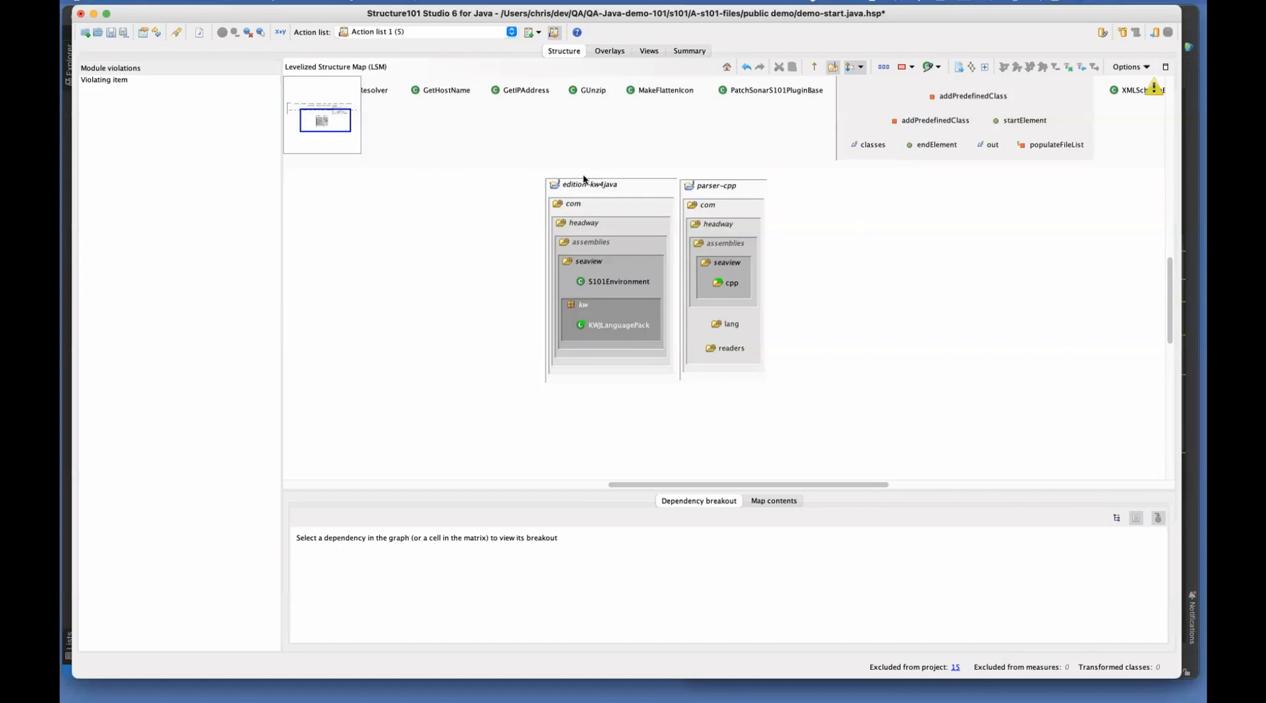
Step: Remove the filter from the structure map so that all modules show, down to core and licensing
left_click(1069, 67)
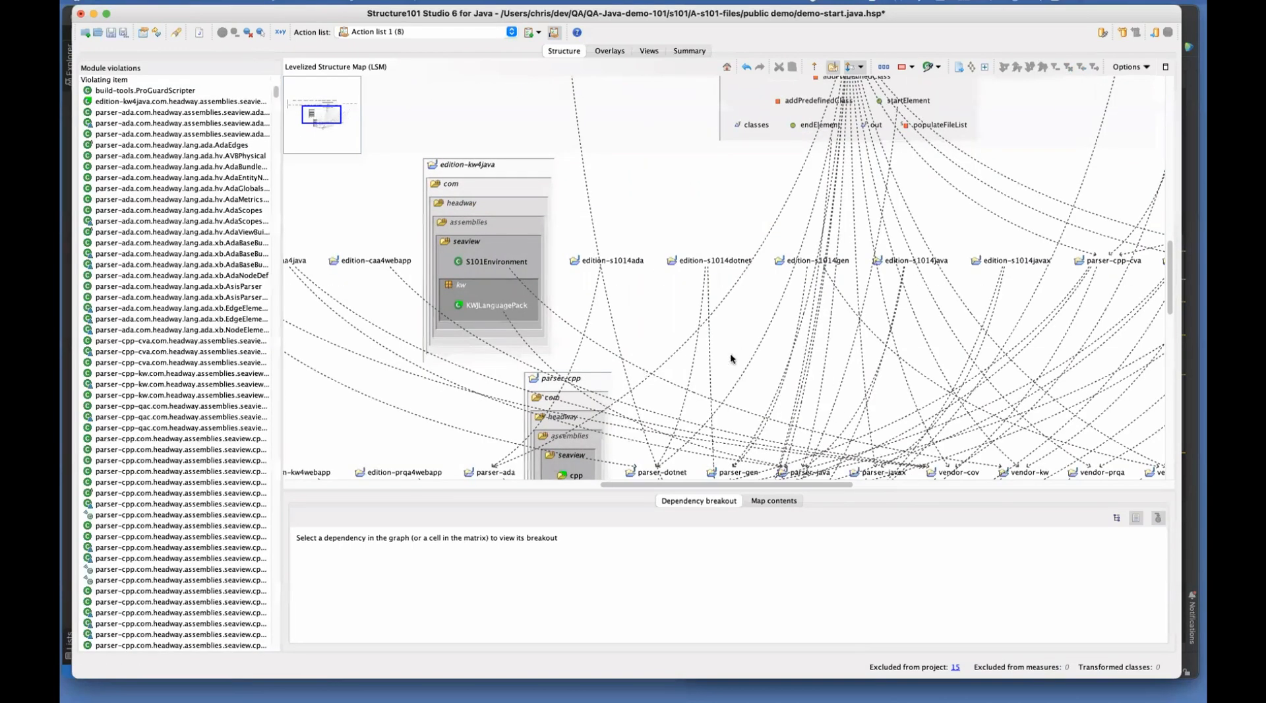
scroll(731, 354, "down", 5)
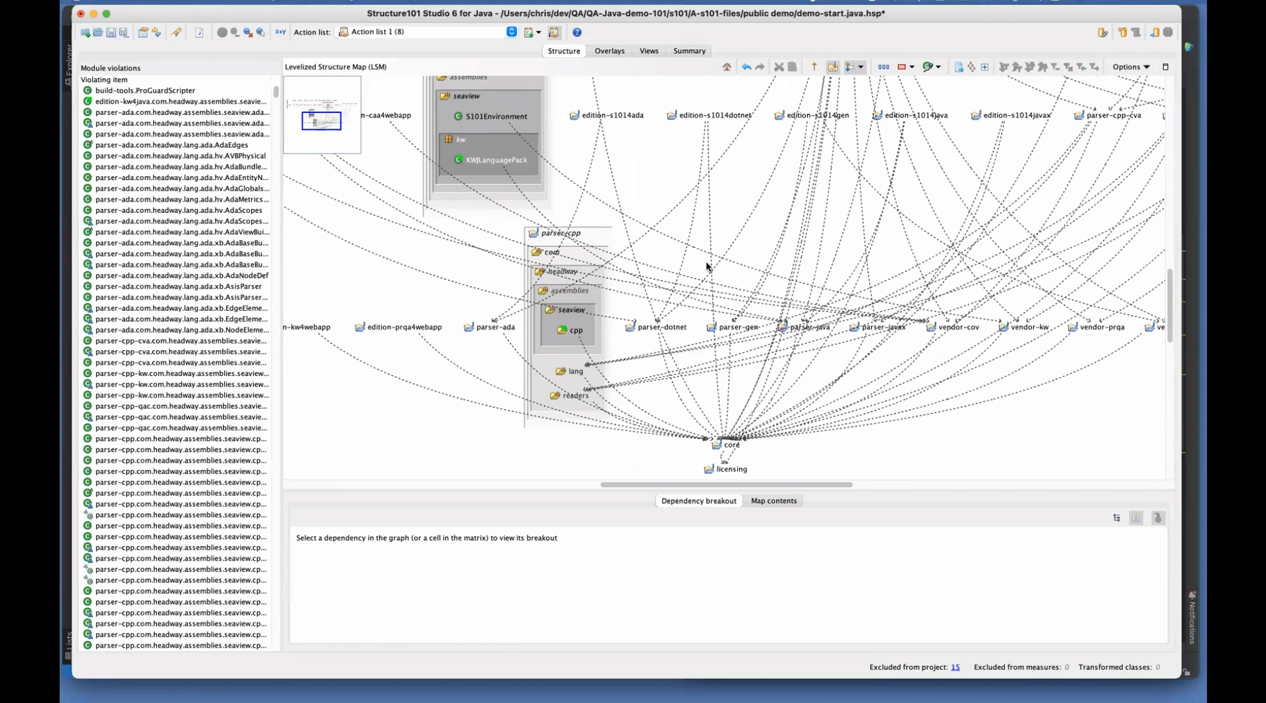
Step: In the project properties, turn off detection of Module API violations and turn on detection of Deprecation violations
left_click(143, 33)
left_click(481, 259)
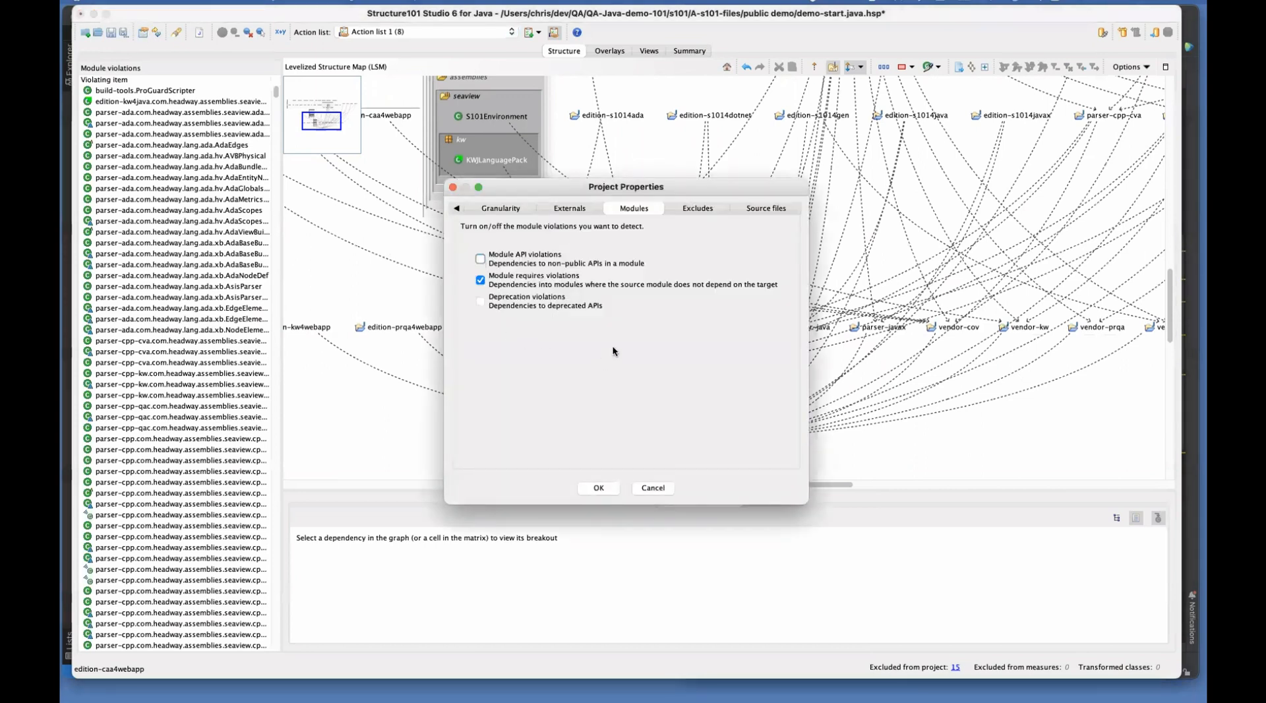
left_click(481, 301)
left_click(598, 488)
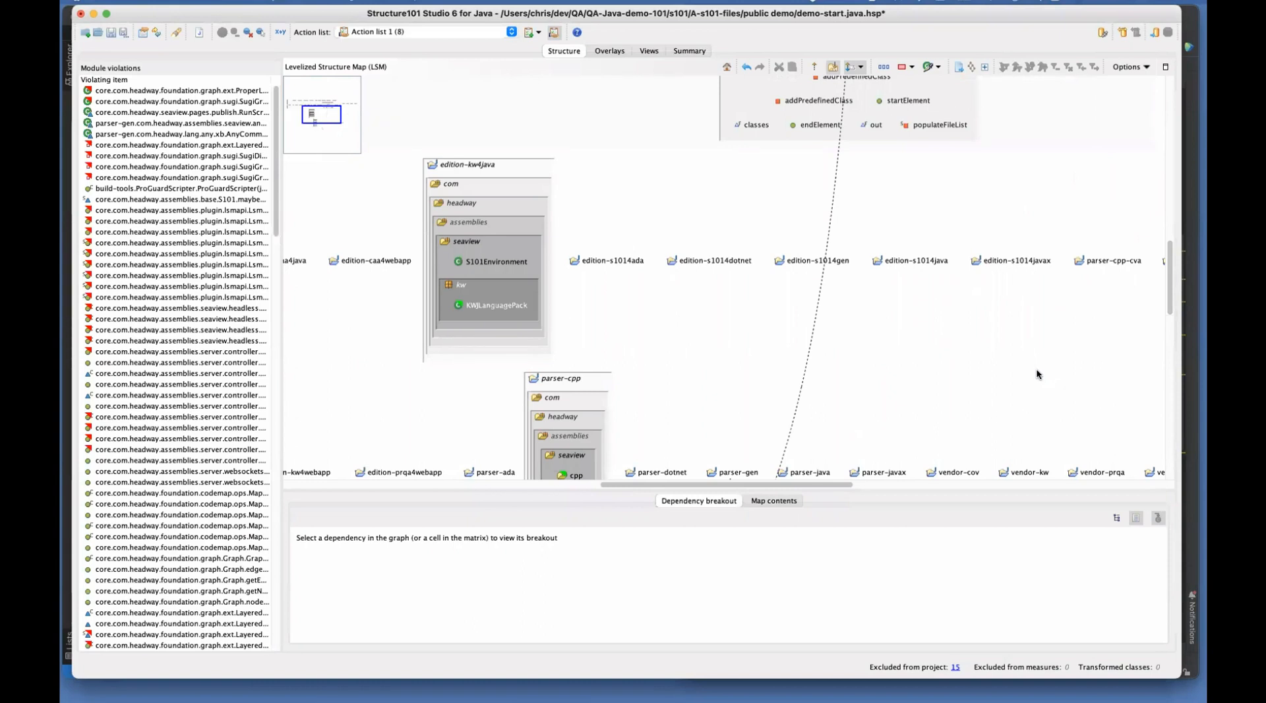
Step: Collapse the expanded build-tools, edition-kw4java and parser-cpp modules in the structure map
double_click(516, 168)
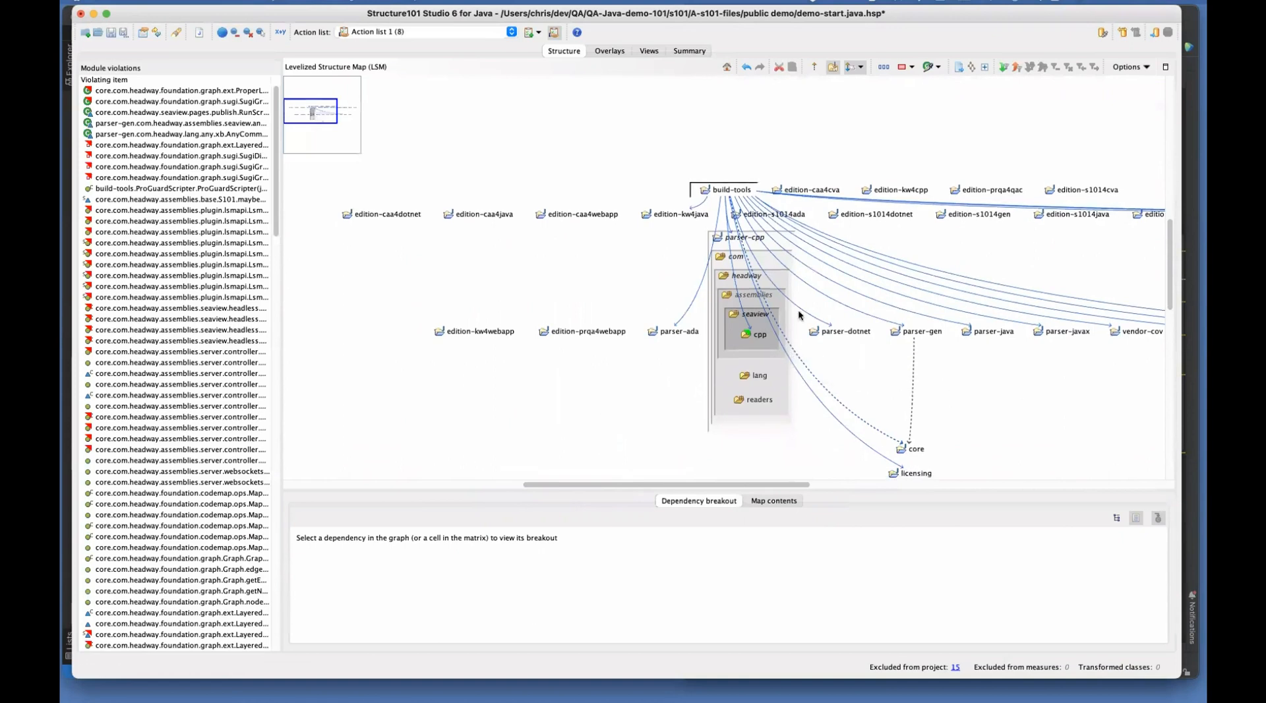
double_click(754, 239)
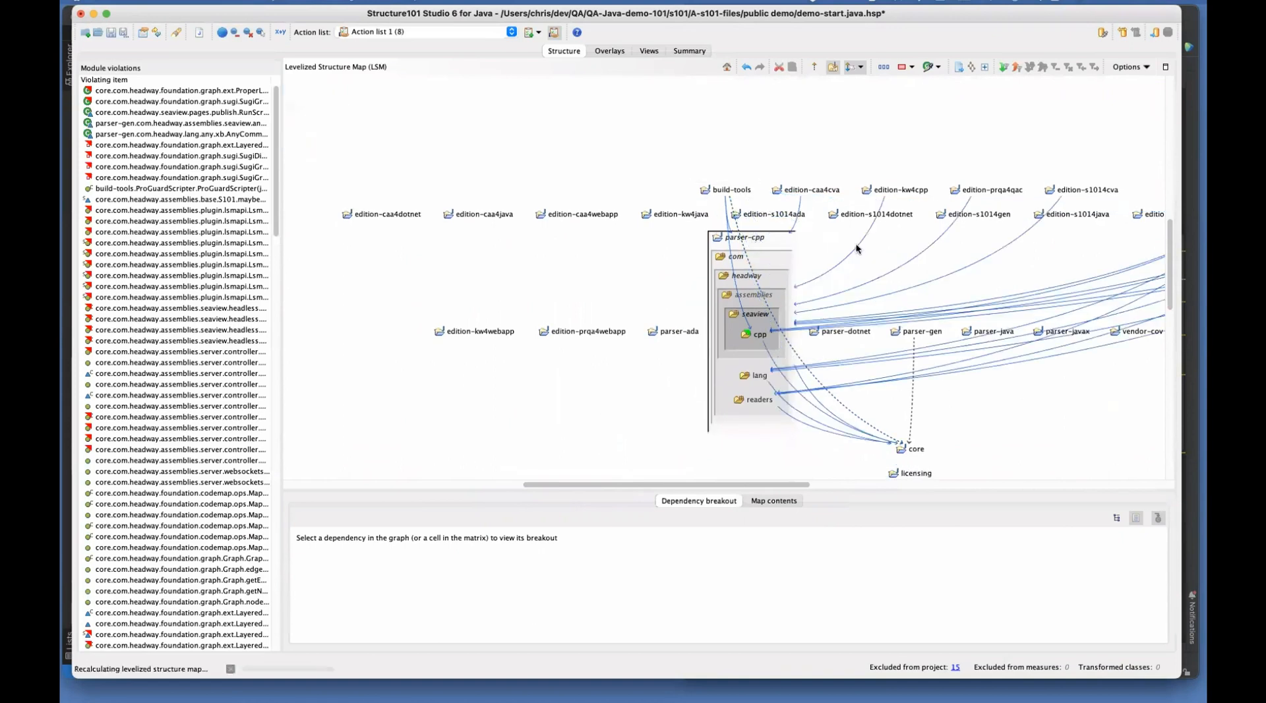
Step: Browse the module violations list and locate the violating getWeight method of core's LayeringViolationsCollector in the structure map
scroll(160, 260, "down", 10)
scroll(160, 266, "down", 15)
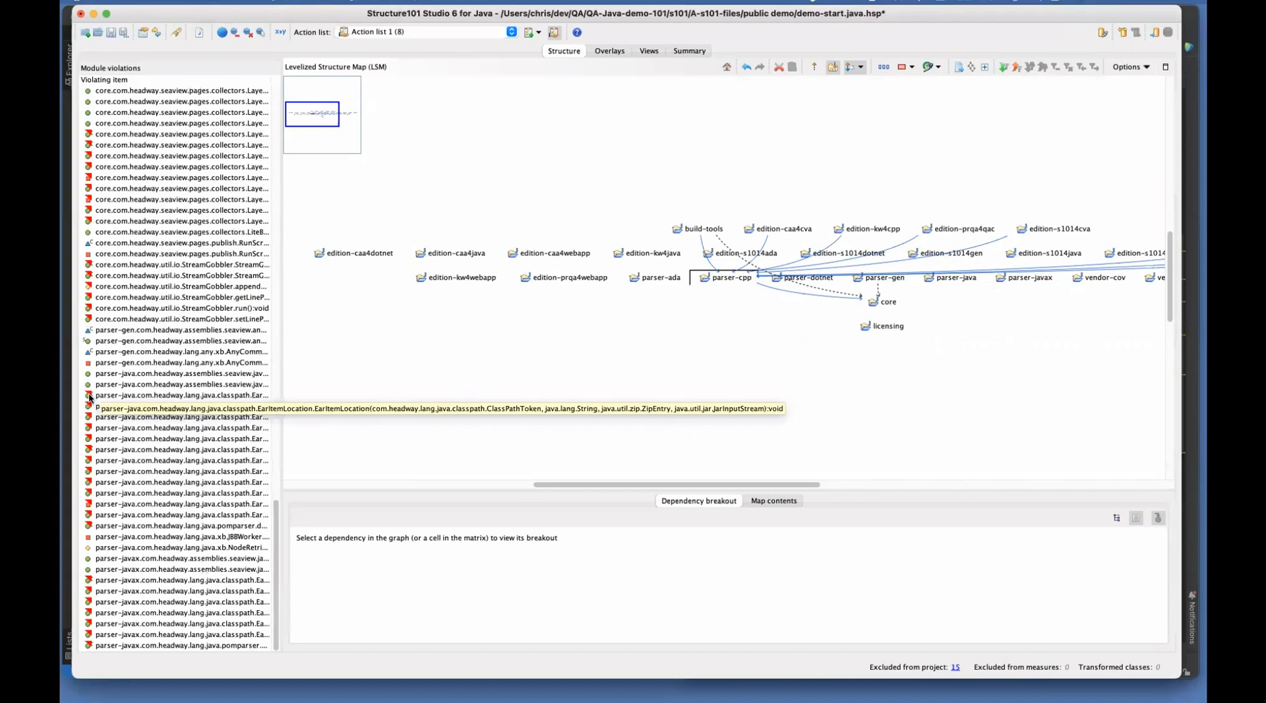
scroll(105, 370, "up", 3)
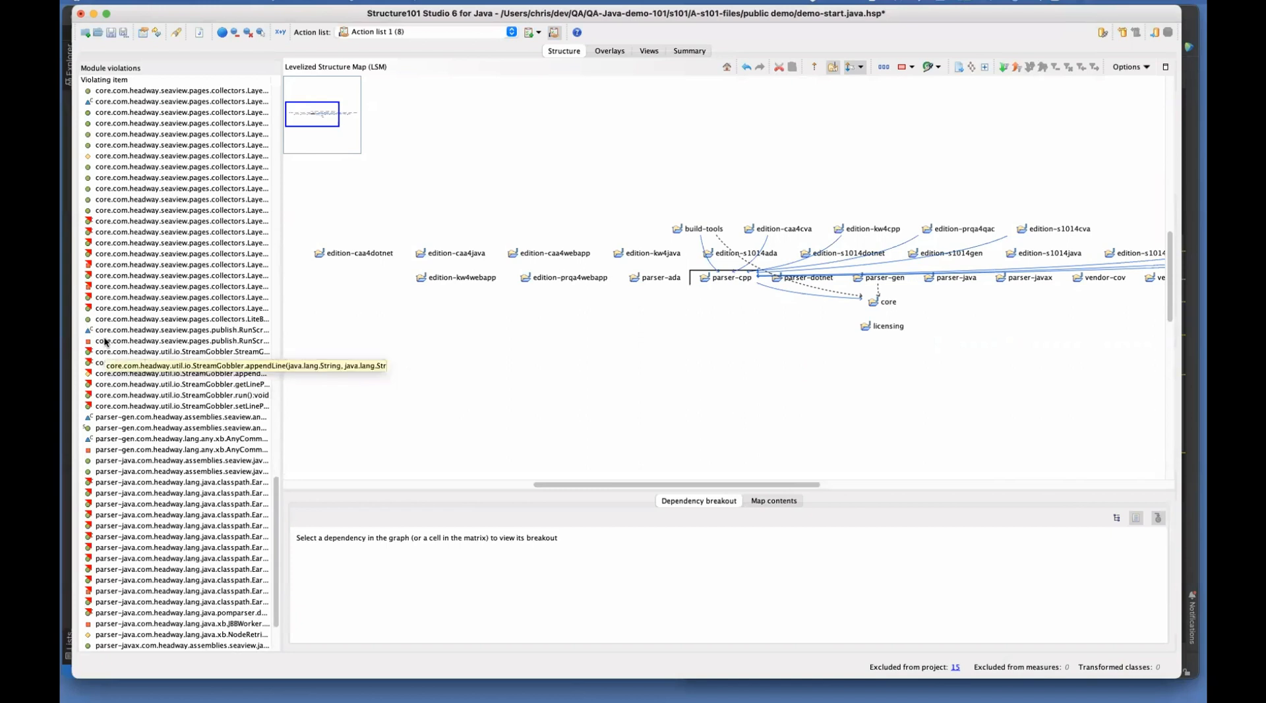
left_click(124, 181)
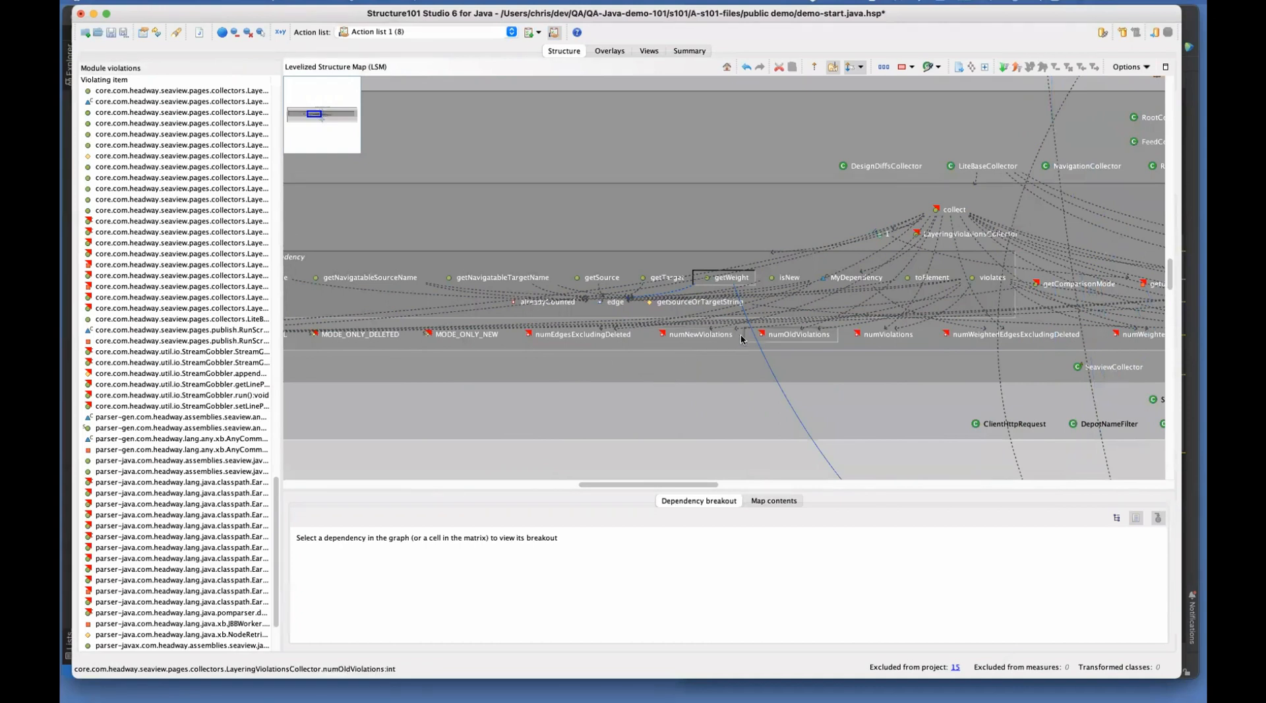
Step: Collapse the expanded levels in core's structure map, from LayeringViolationsCollector up through collectors, pages and seaview
double_click(664, 268)
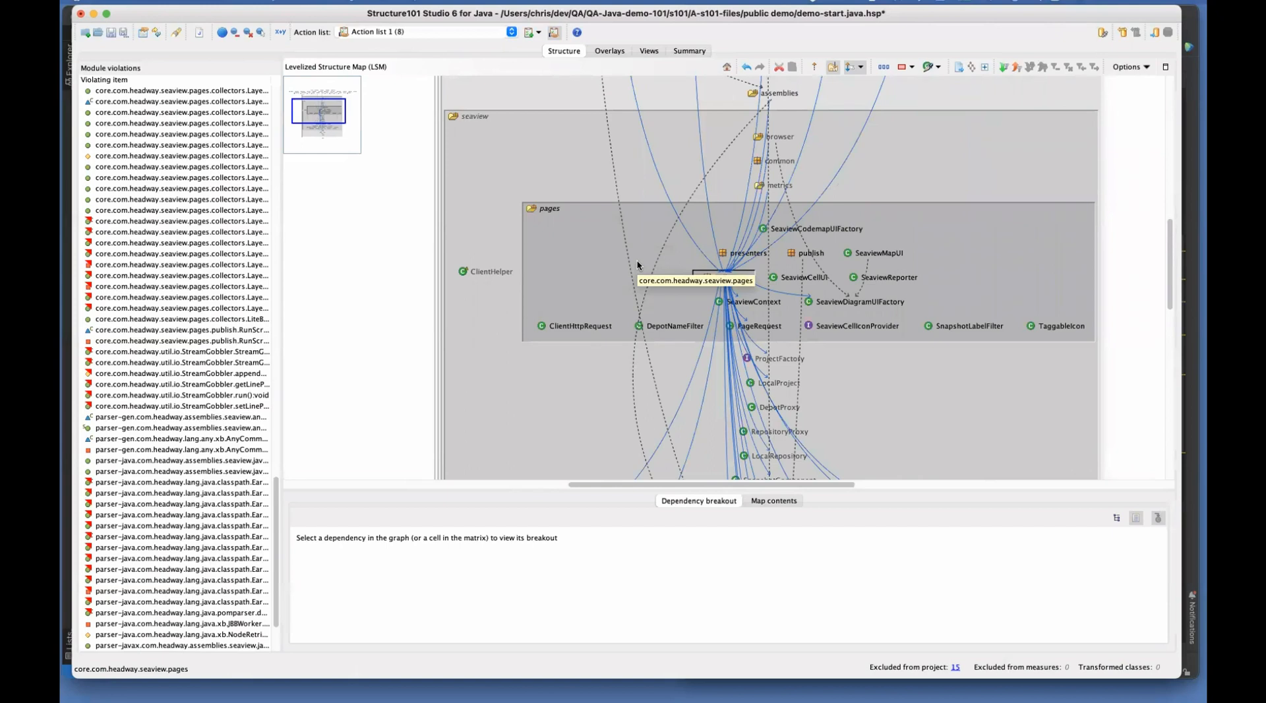
double_click(599, 240)
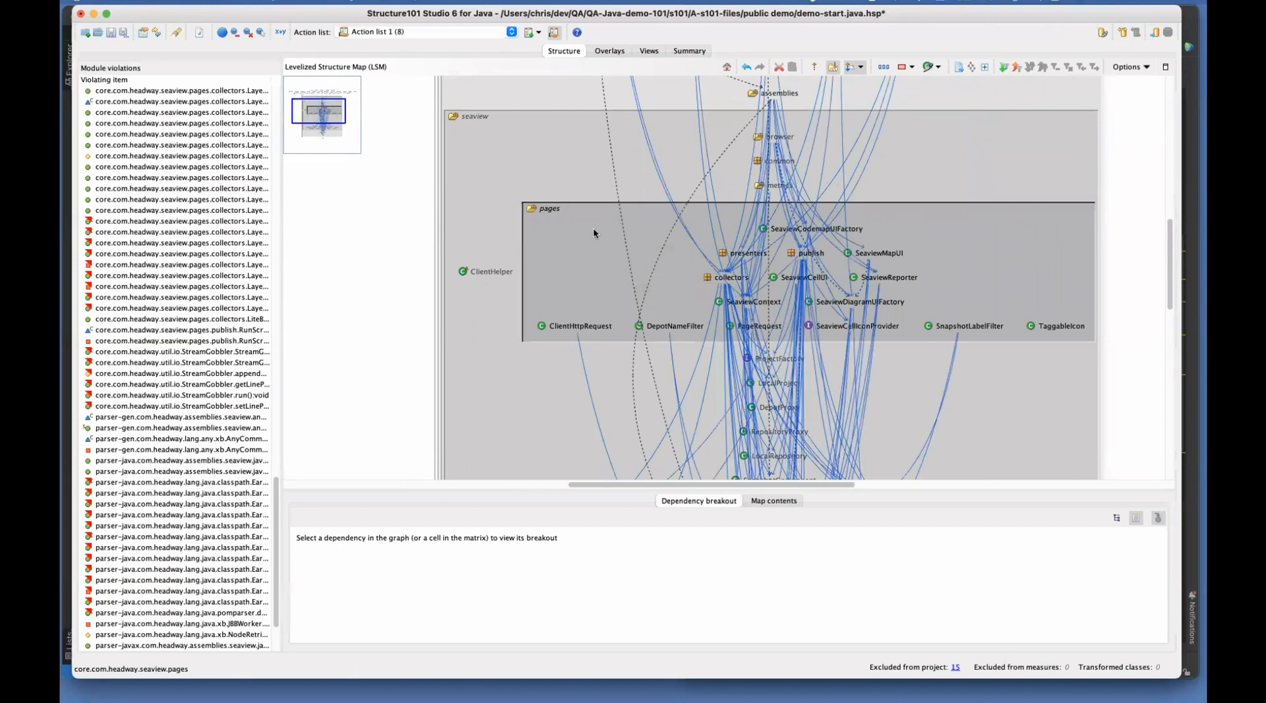
left_click(831, 209)
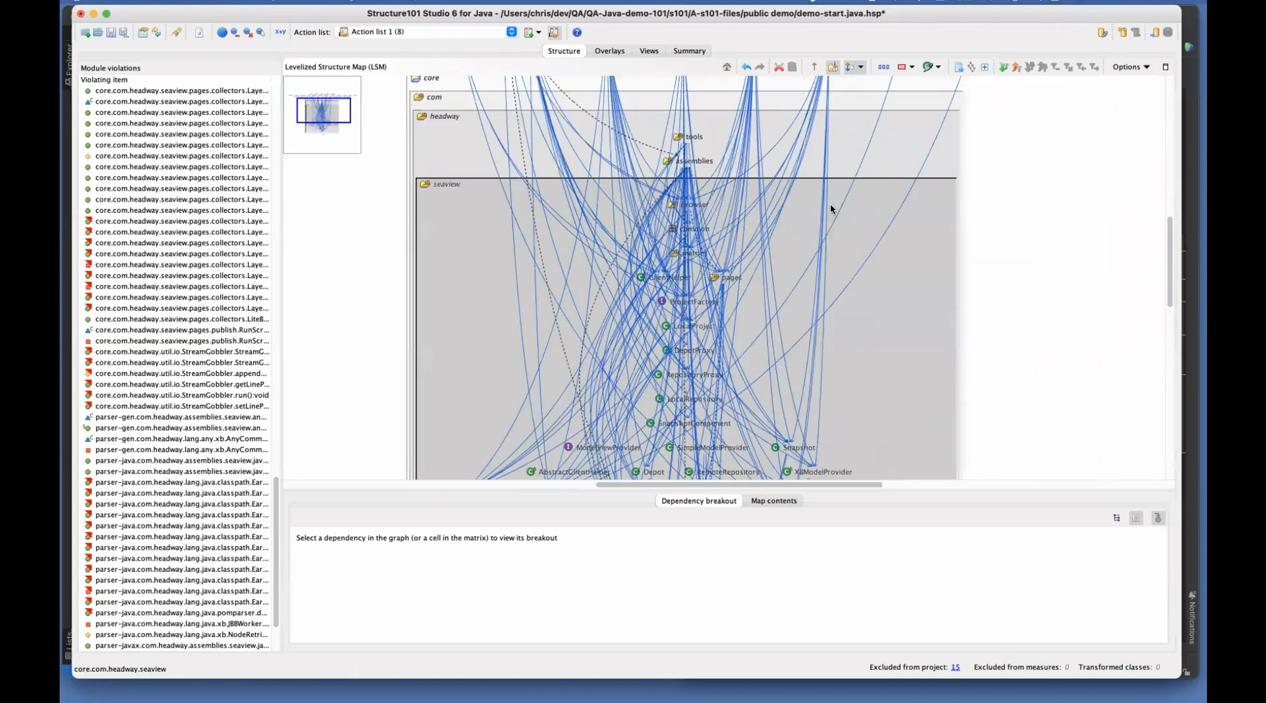
double_click(866, 196)
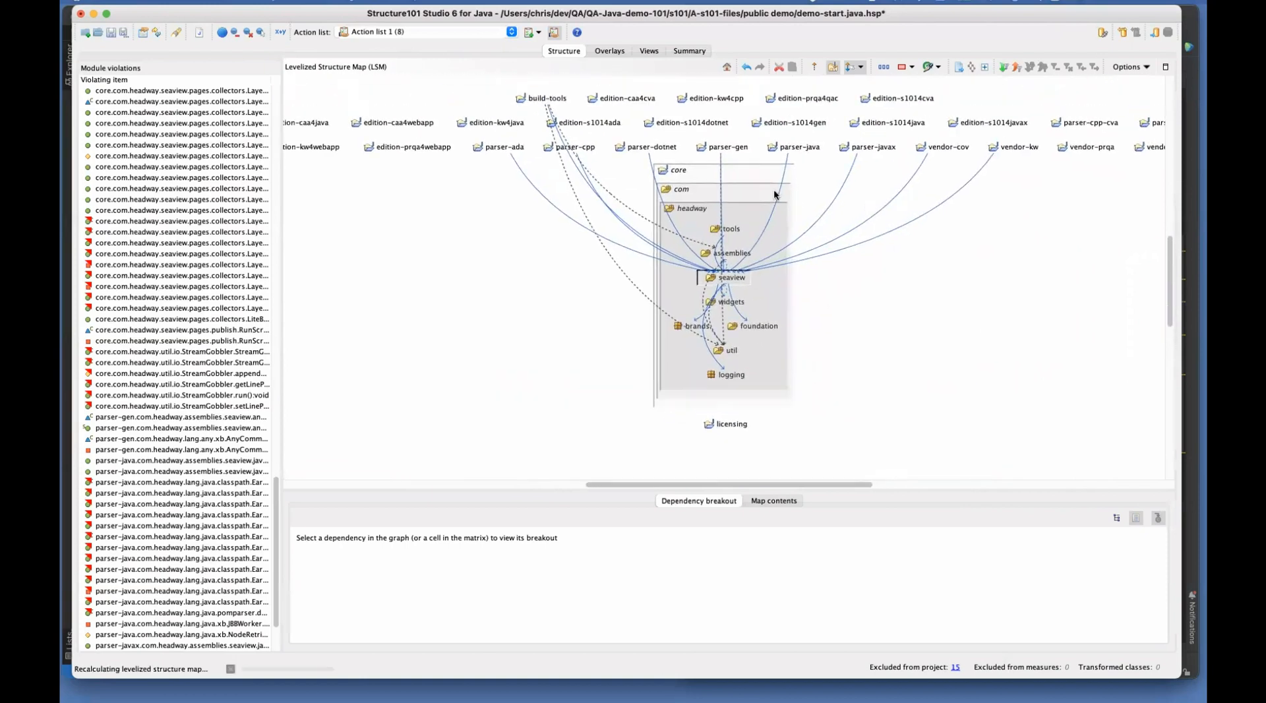
Step: Save the project, switch to Structure101 Workspace and reload demo-start.java.hsp there
left_click(109, 33)
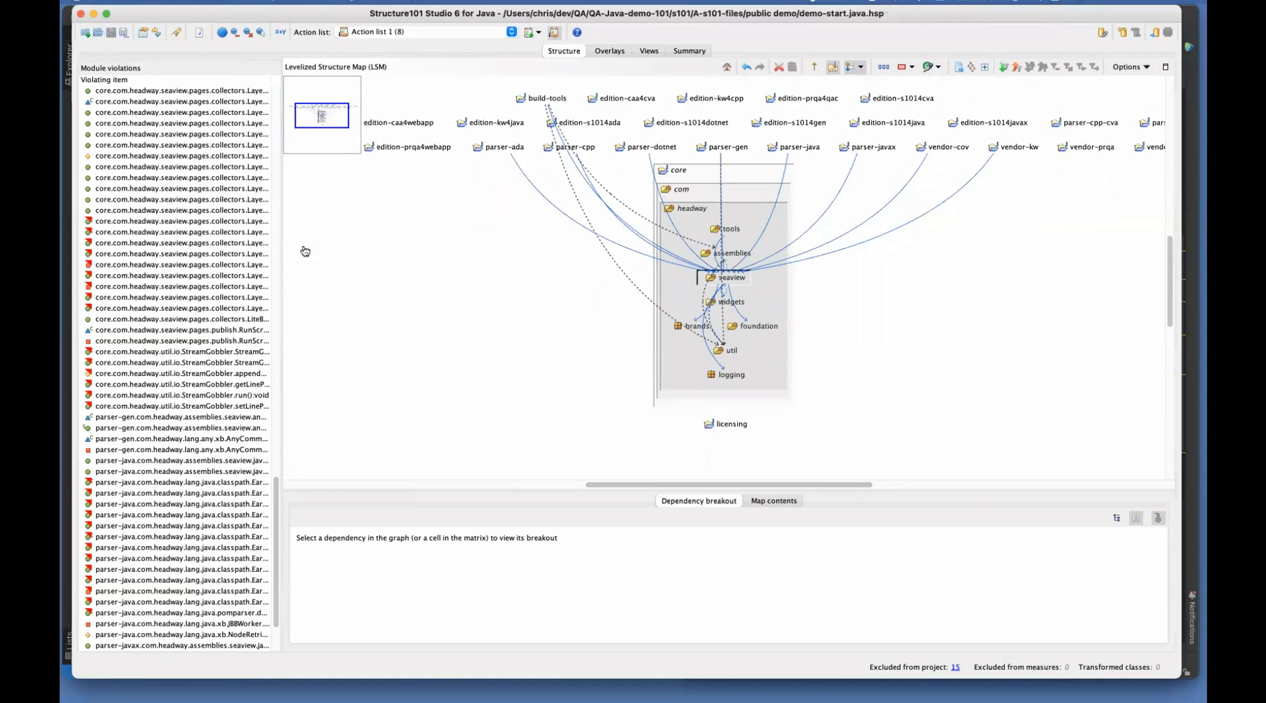
left_click(67, 338)
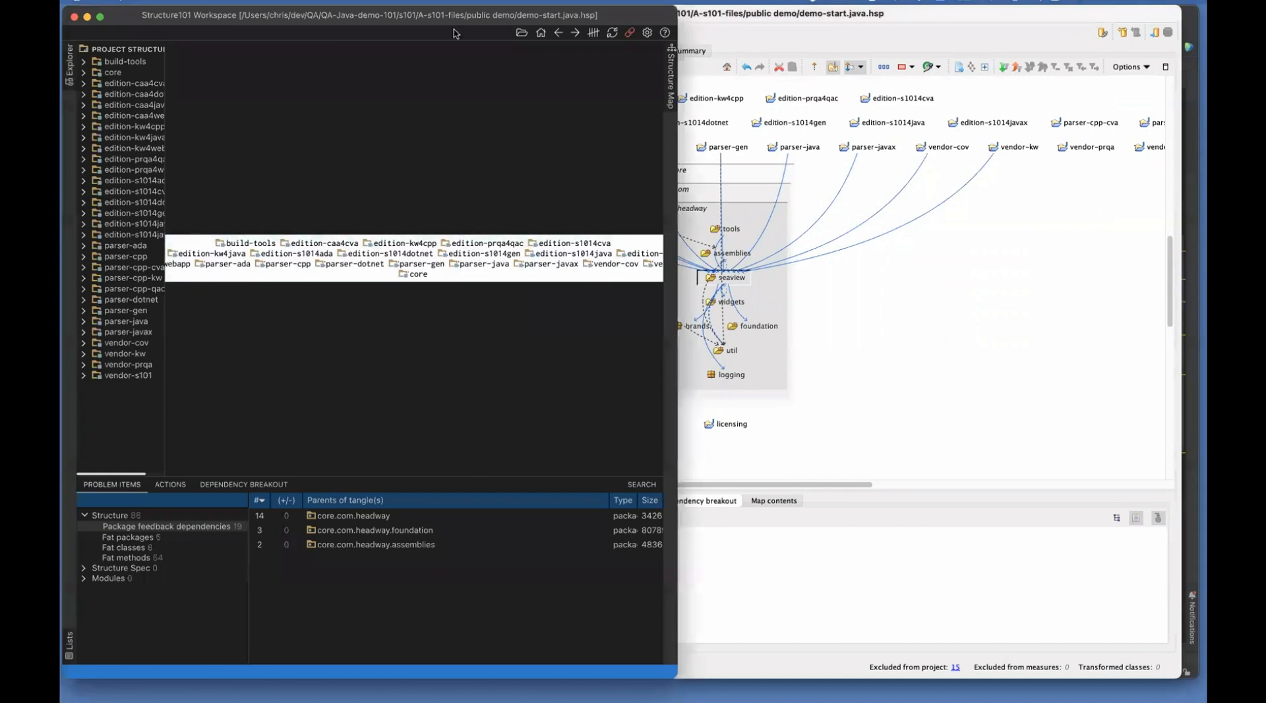
left_click(519, 33)
left_click(531, 484)
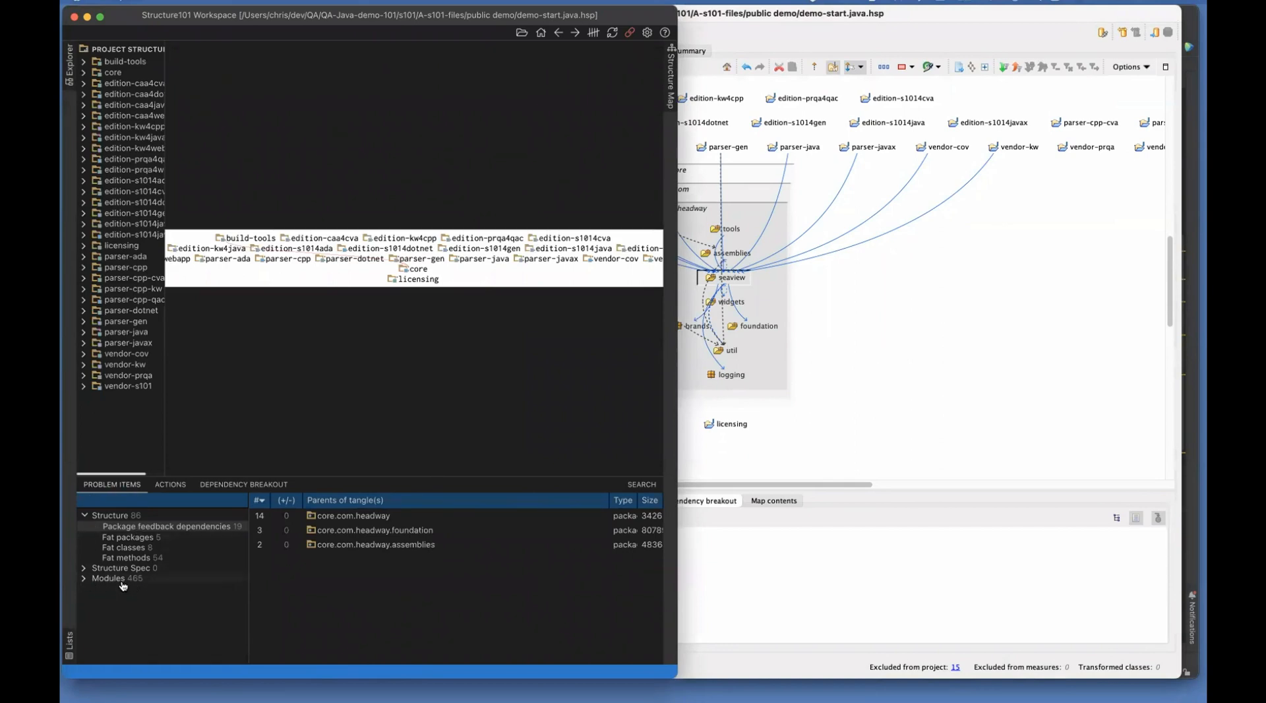
Step: List the Deprecation violations among the module problem items and examine the dependencies of LayeringViolationsCollector's collect method in the structure map
left_click(83, 579)
left_click(174, 615)
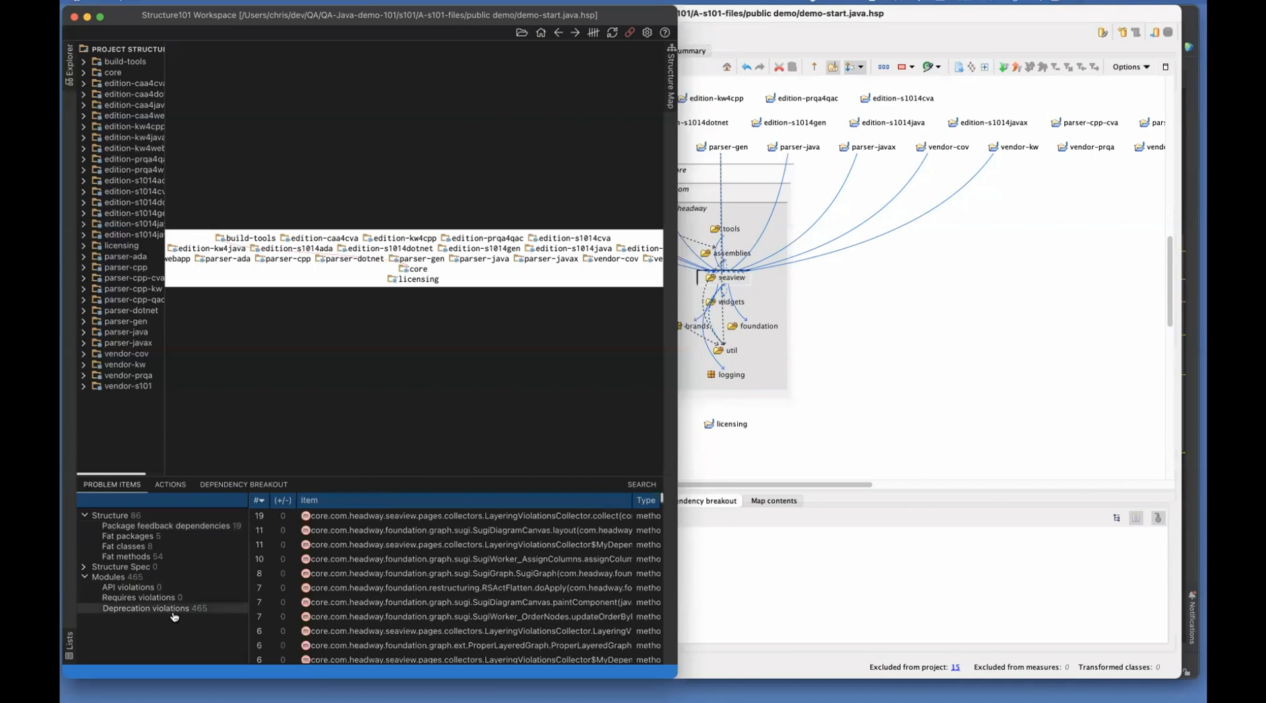
left_click(387, 519)
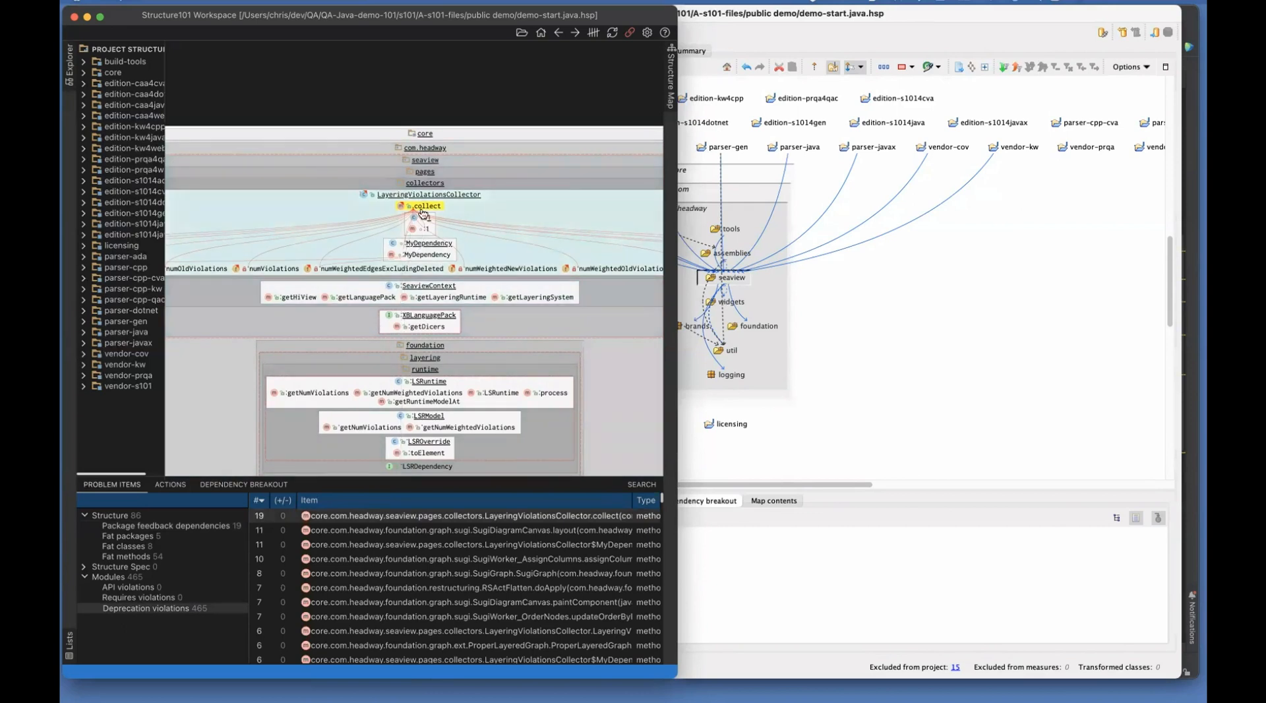
mouse_move(420, 209)
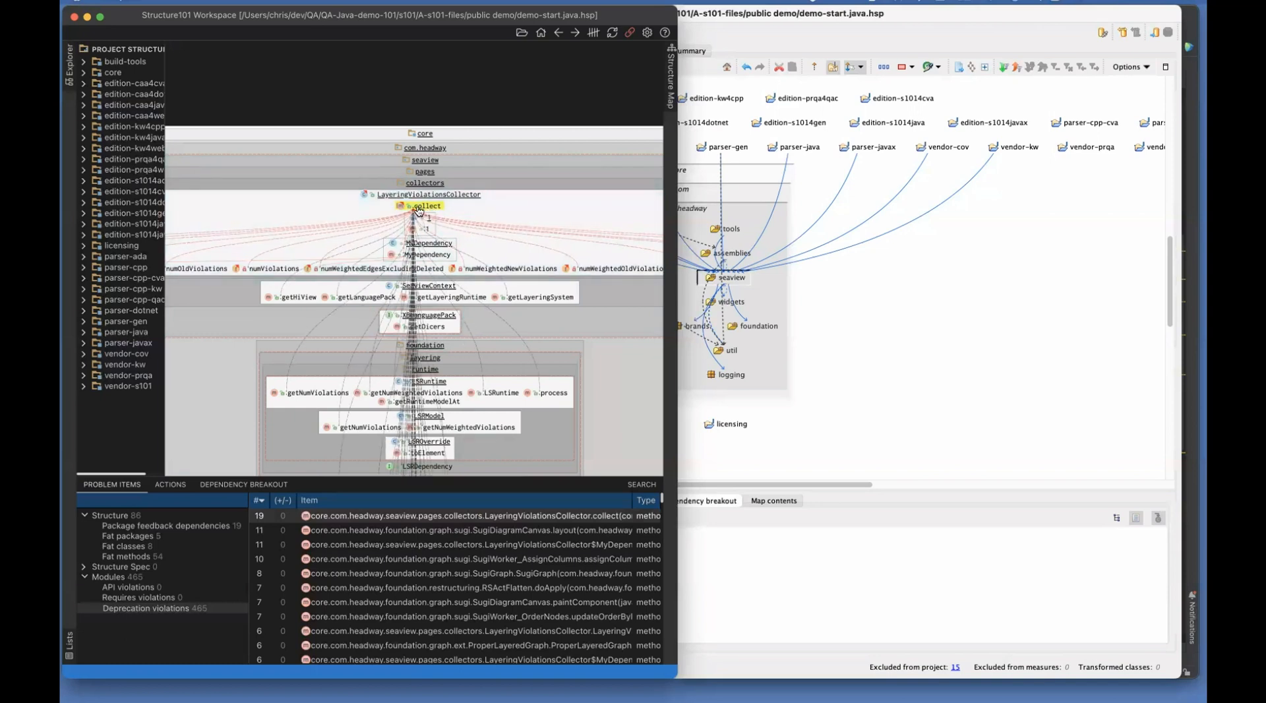
scroll(418, 210, "up", 5)
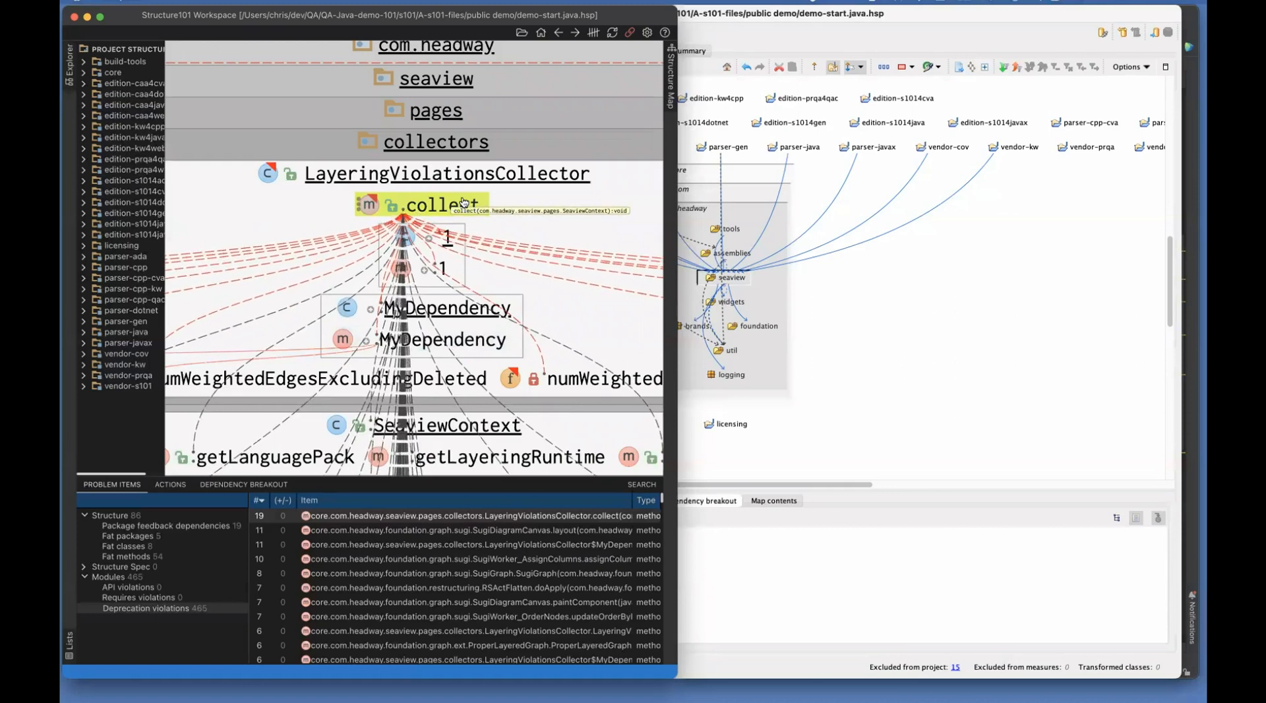
scroll(452, 208, "down", 2)
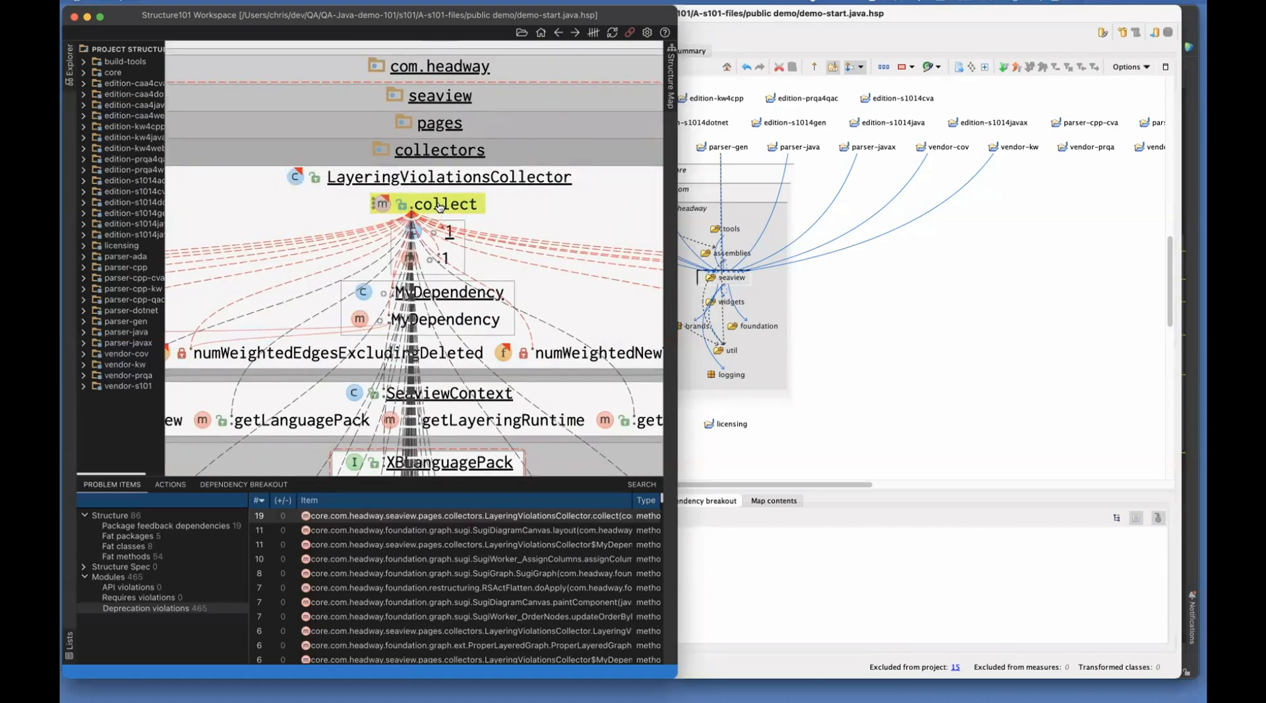
scroll(442, 210, "down", 1)
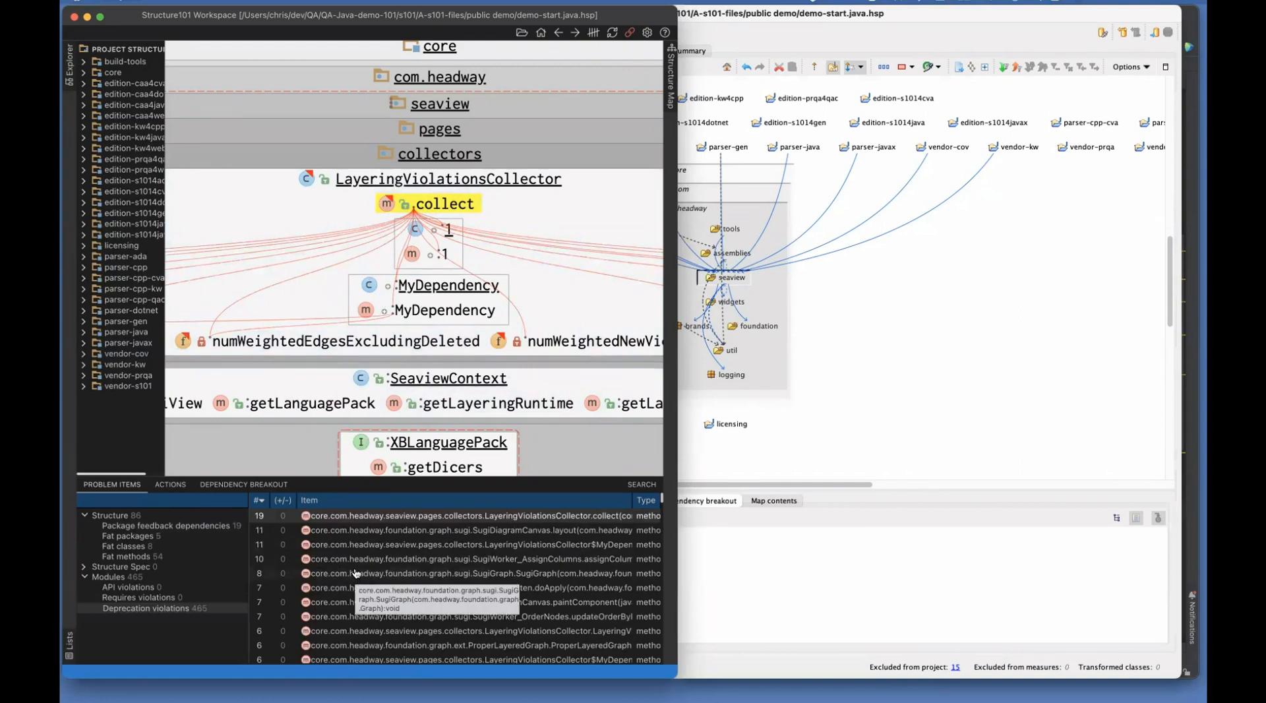
scroll(381, 308, "down", 3)
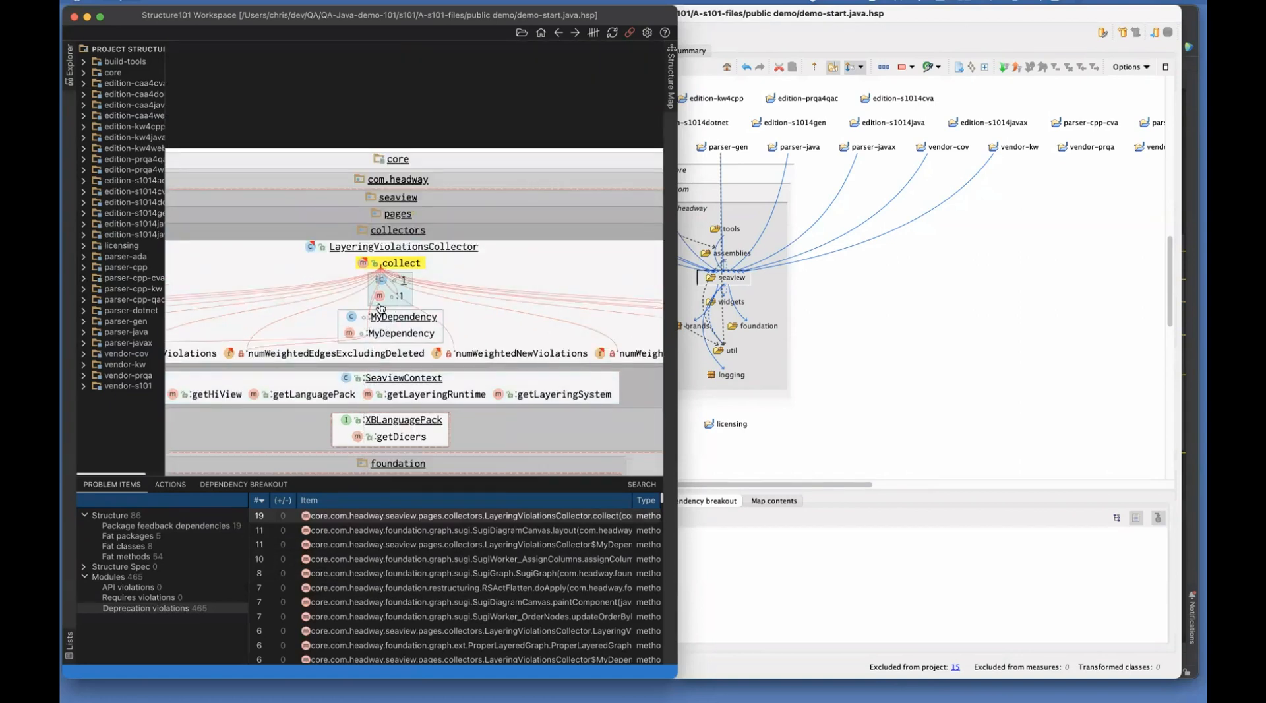
Step: Browse further deprecation violations in the map, from the SugiGraph constructor through StreamGobbler.getLinePrefix to LSRModel.findCellFor
left_click(366, 574)
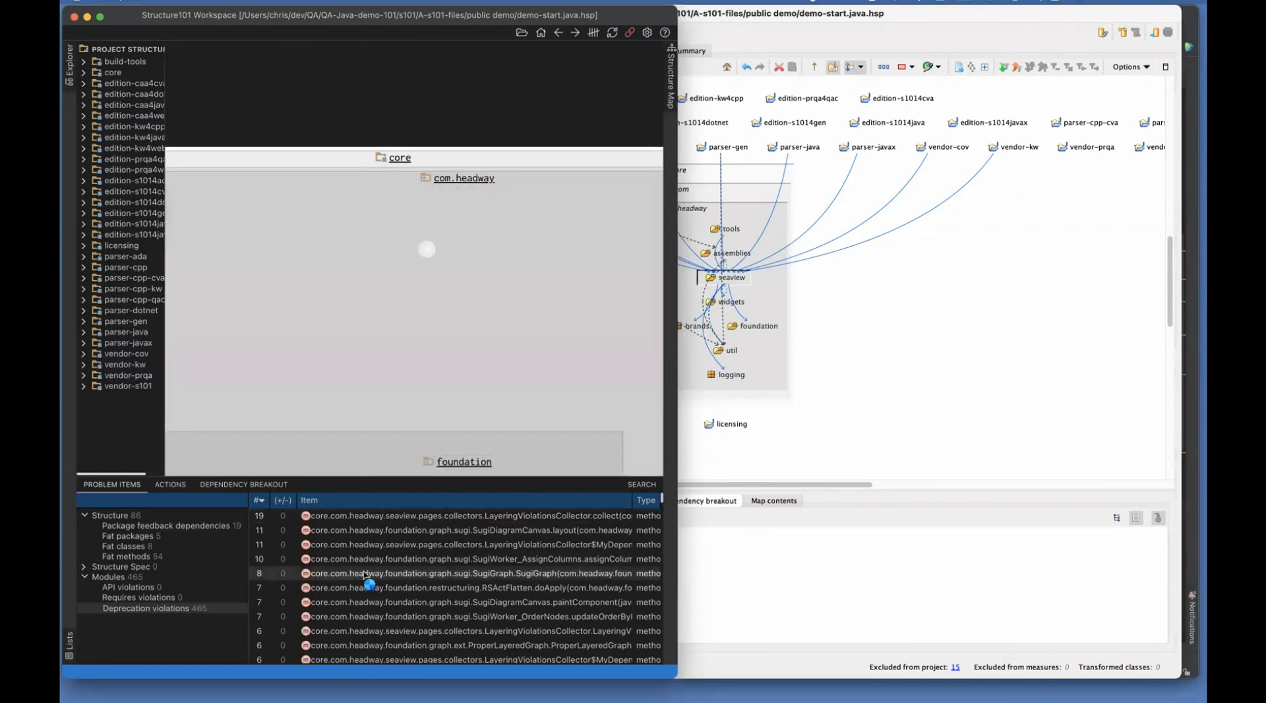
left_click(373, 615)
scroll(375, 602, "down", 5)
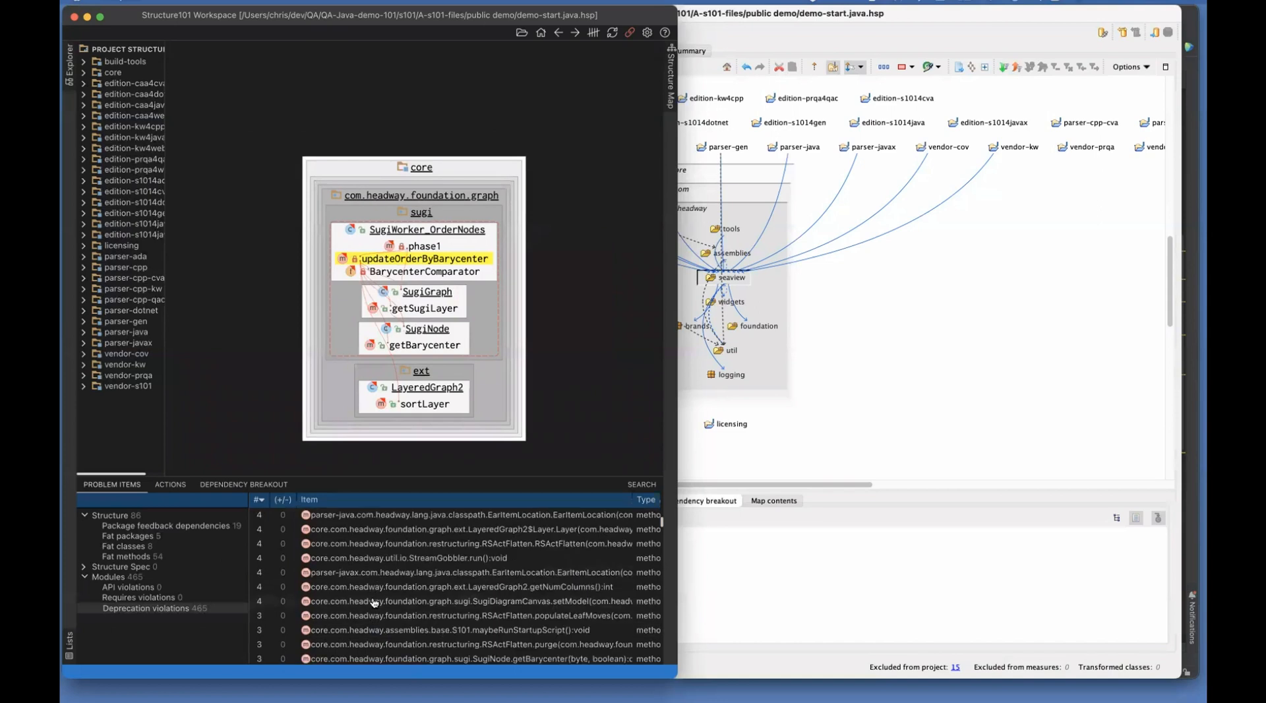
scroll(374, 602, "down", 1)
left_click(374, 600)
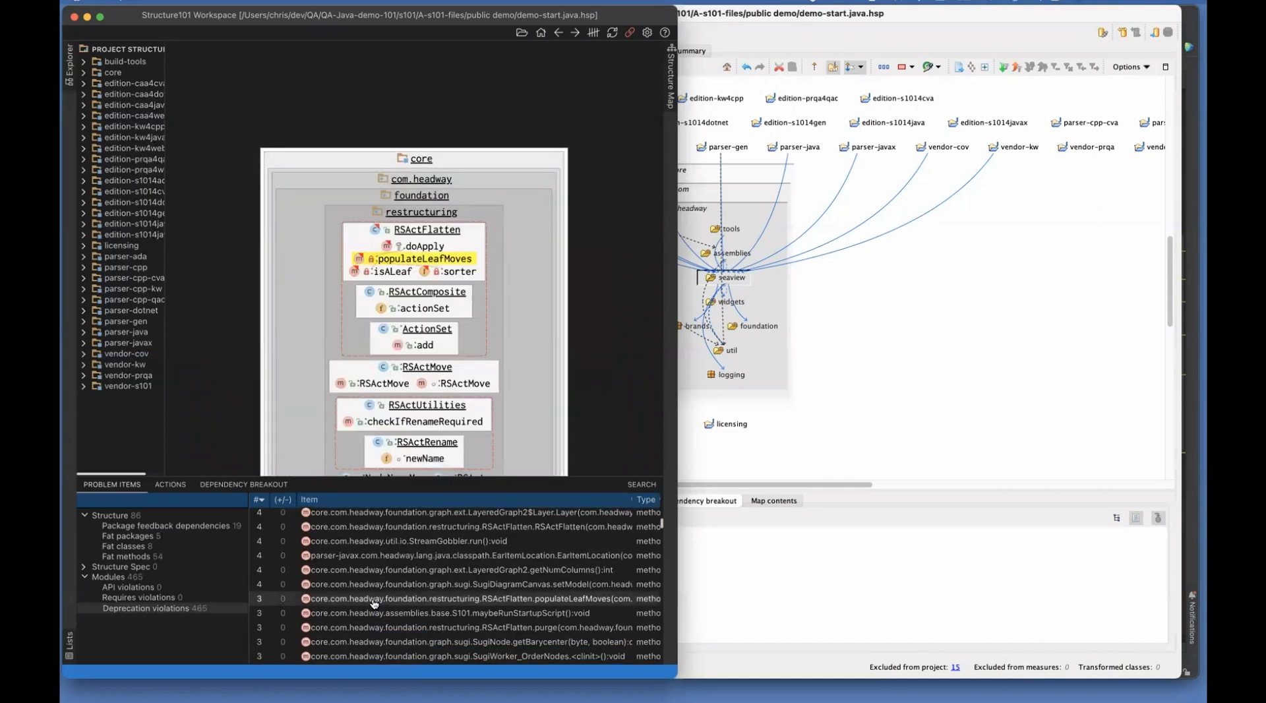
scroll(374, 602, "down", 5)
left_click(374, 596)
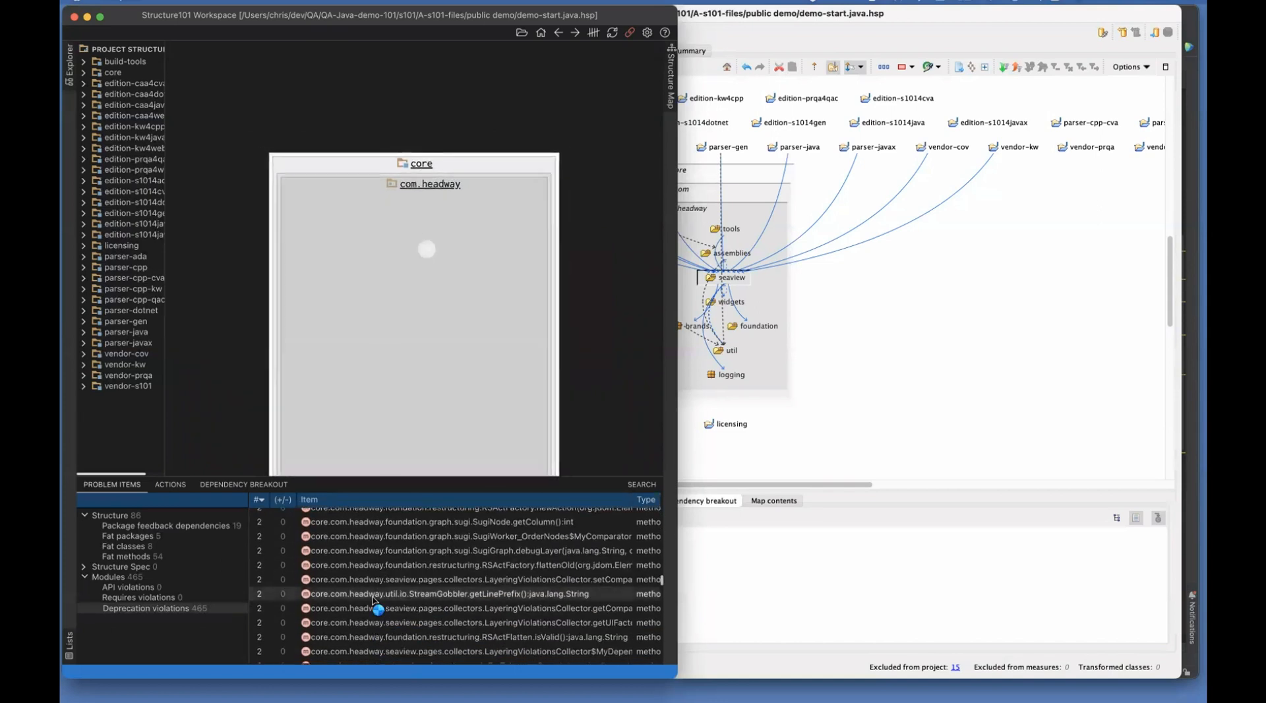
left_click(388, 634)
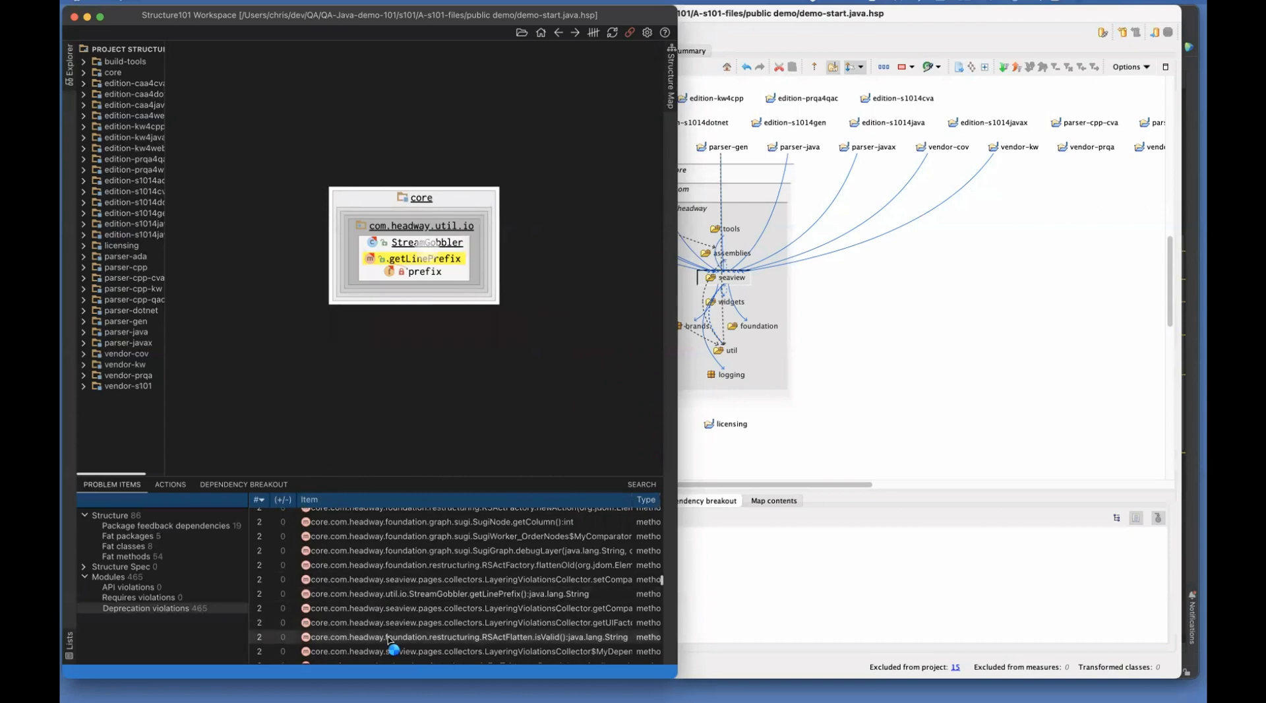
scroll(457, 625, "down", 9)
left_click(451, 625)
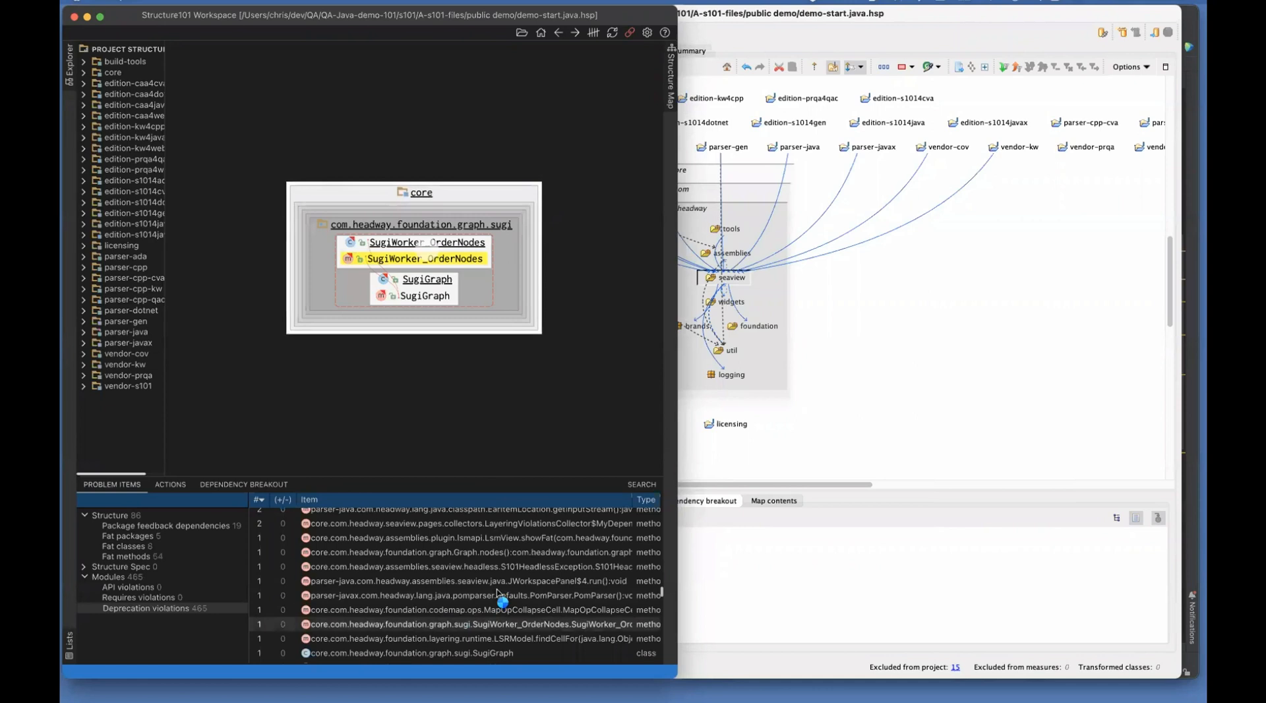
left_click(449, 639)
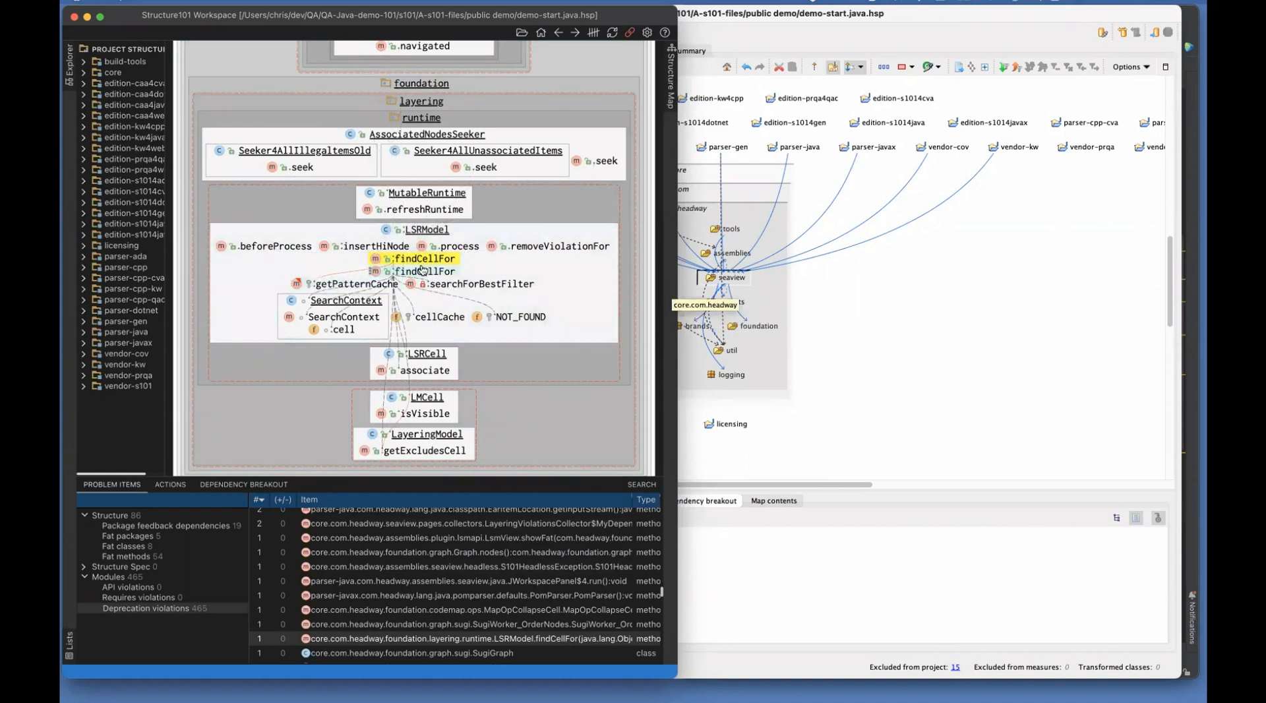
mouse_move(419, 262)
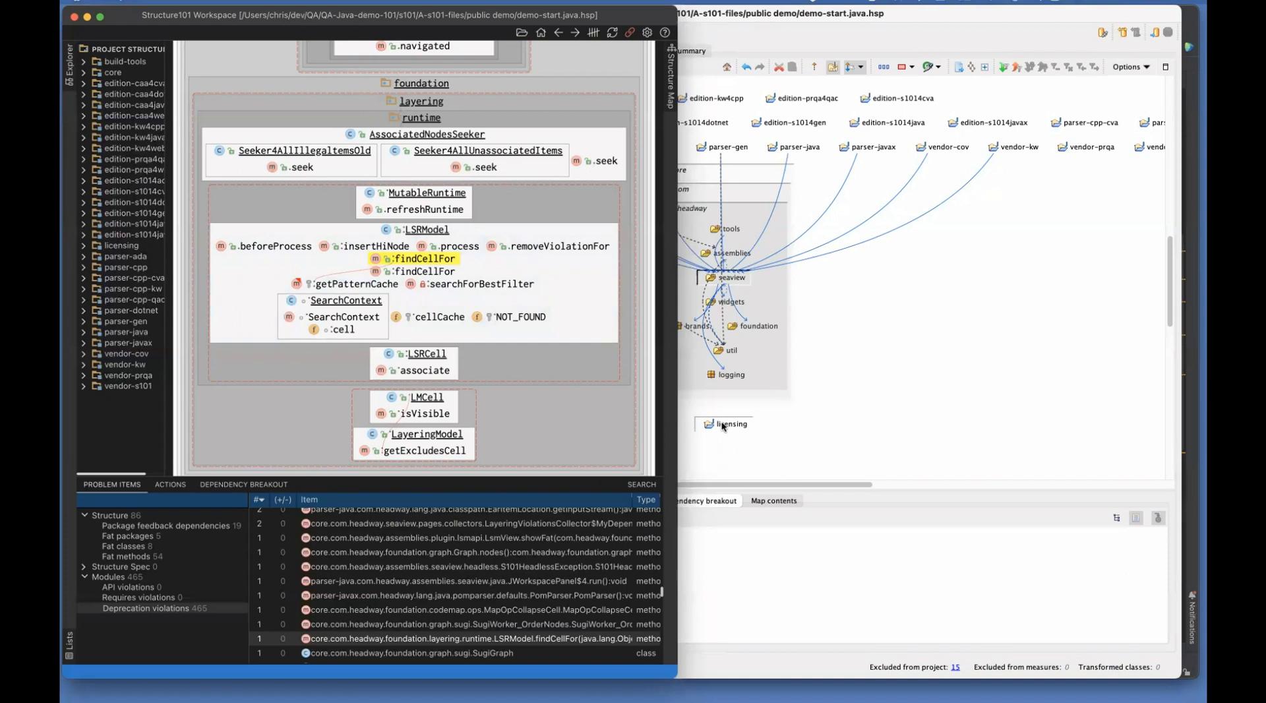
Step: Switch back to Structure101 Studio and collapse the core module in the structure map
left_click(791, 298)
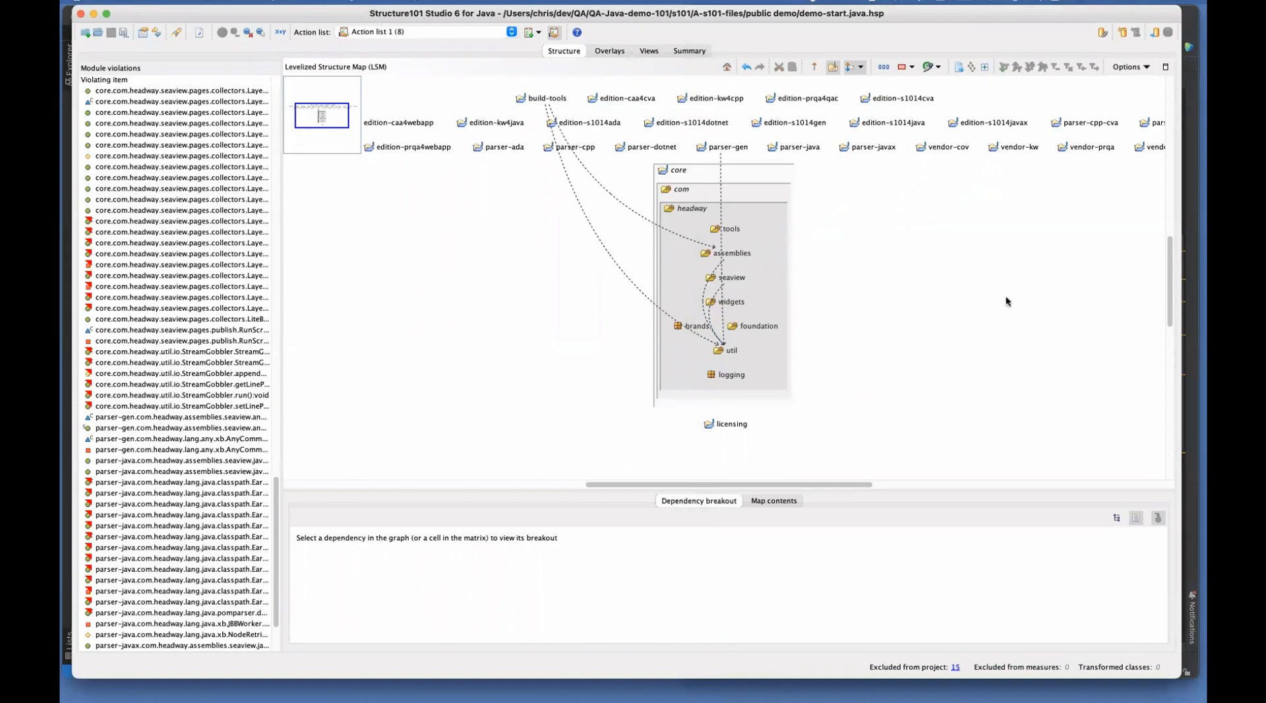
double_click(687, 173)
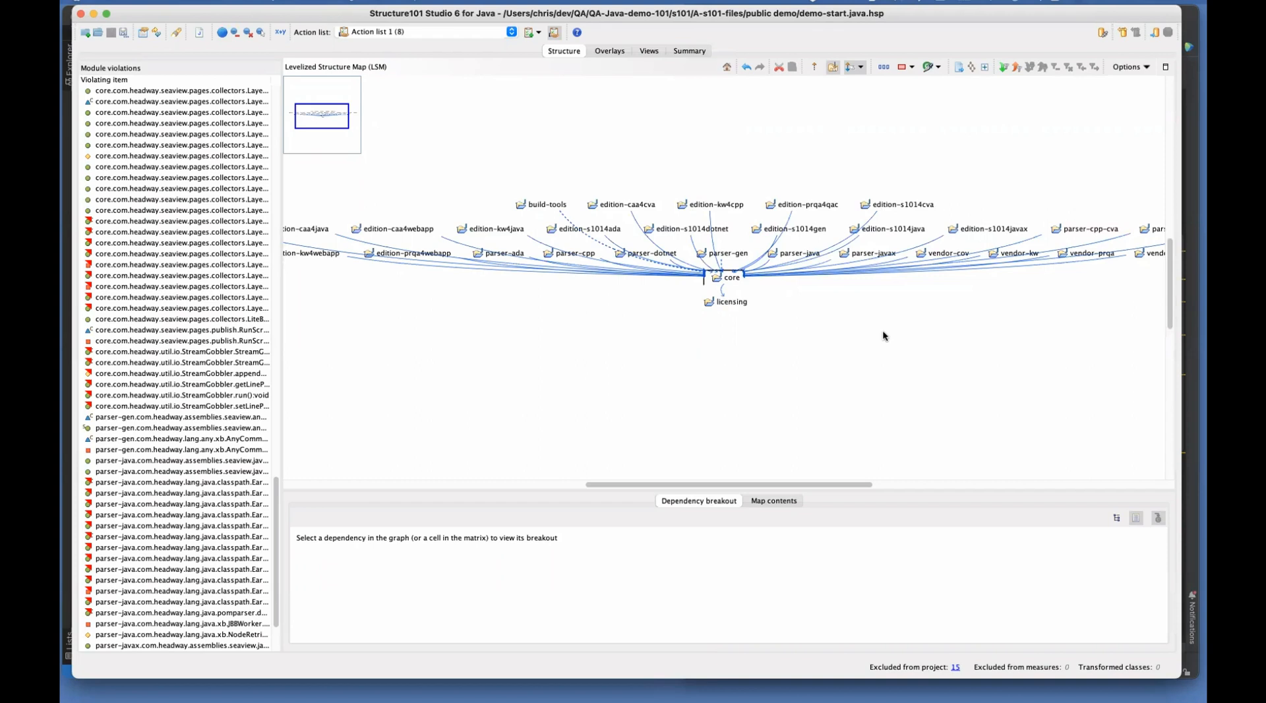
Step: In the project properties, turn off detection of Module requires violations and Deprecation violations
left_click(142, 31)
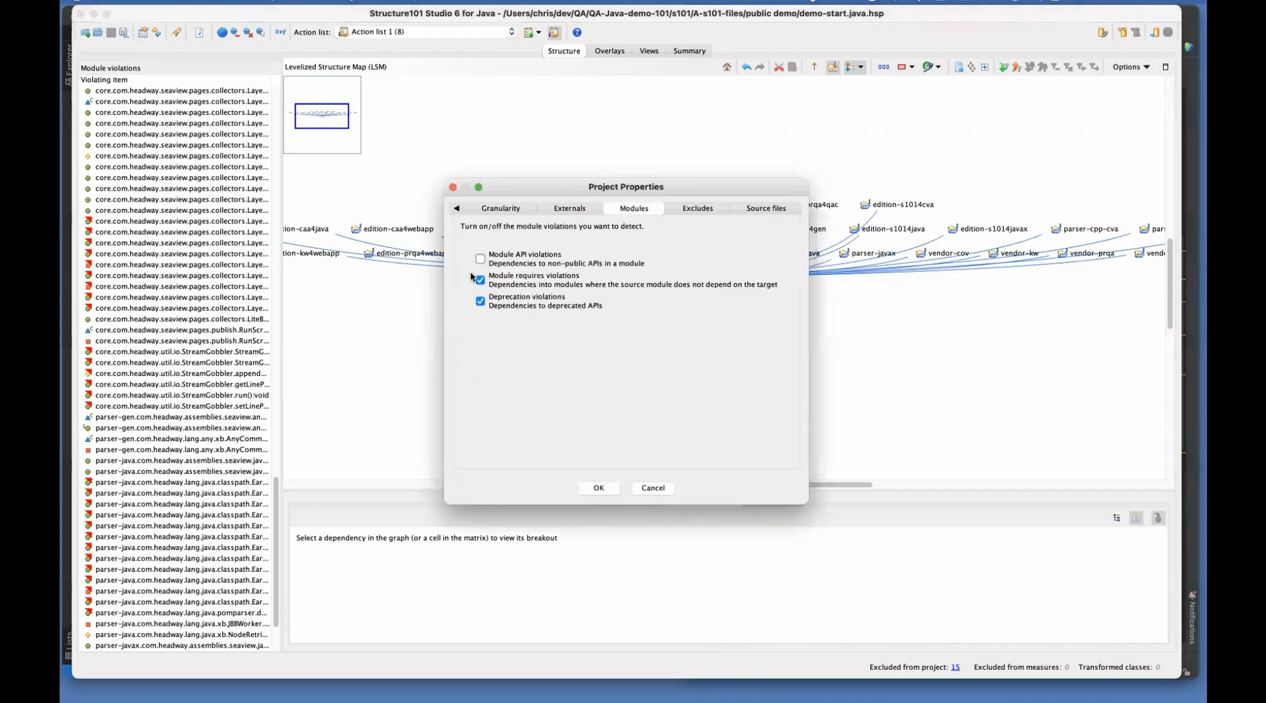
left_click(481, 279)
left_click(480, 301)
left_click(598, 488)
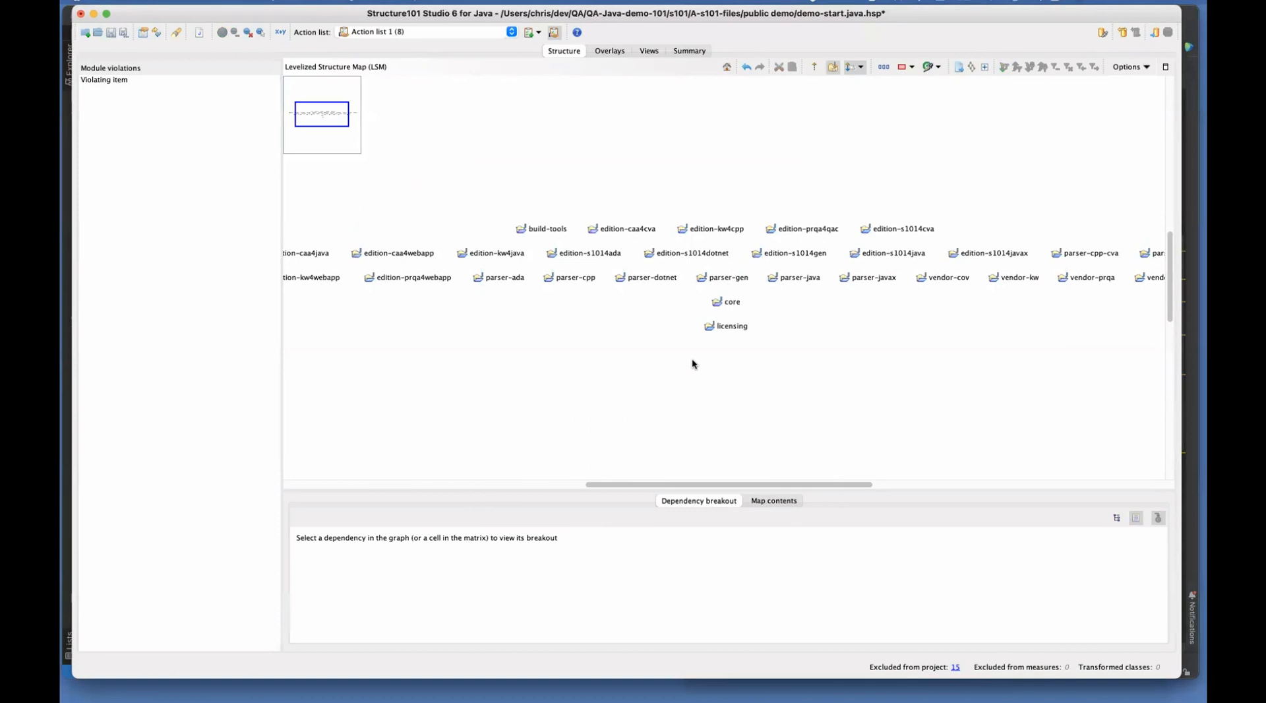
Step: Undo all the restructuring actions recorded in Action list 1, including the addition of the licensing module
left_click(745, 68)
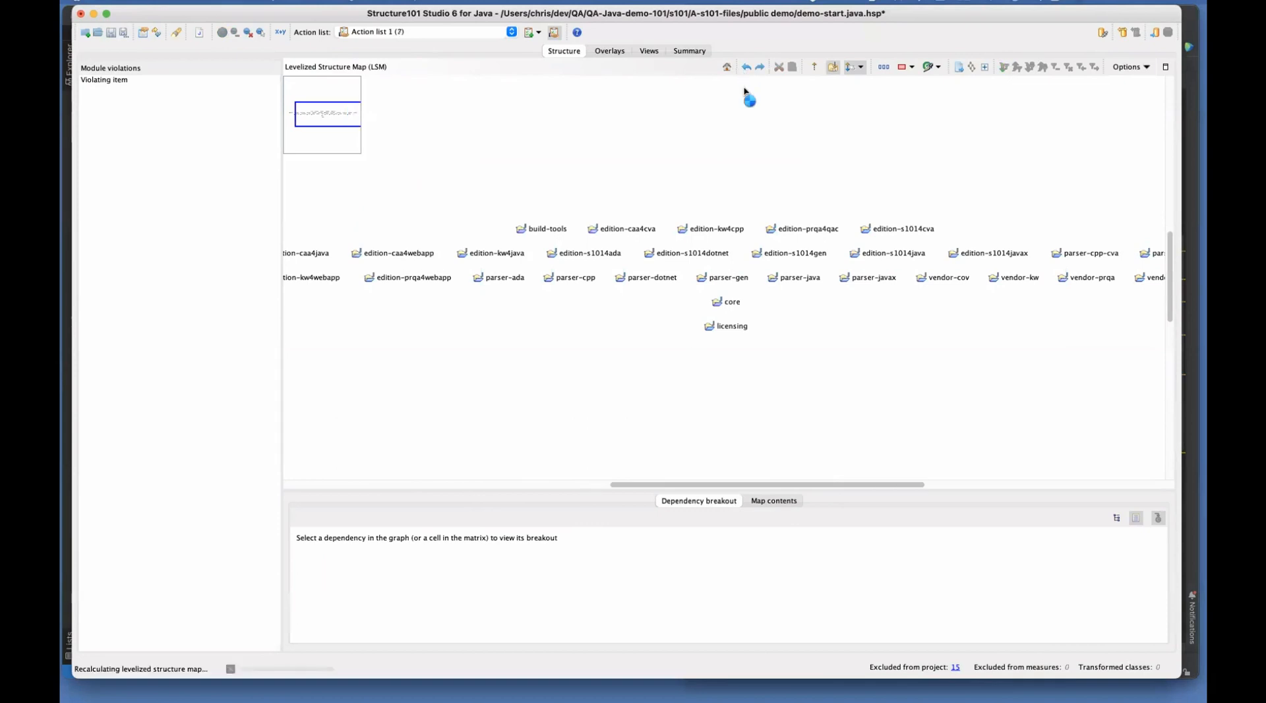
left_click(748, 67)
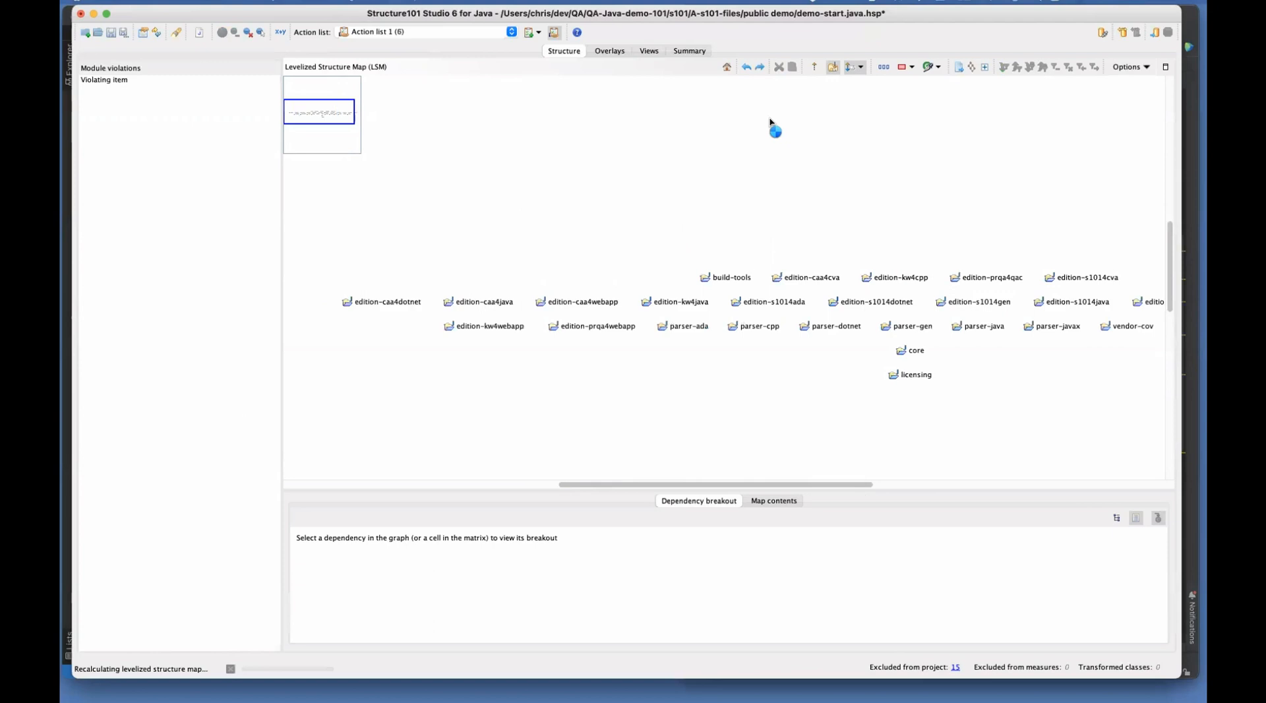
left_click(746, 67)
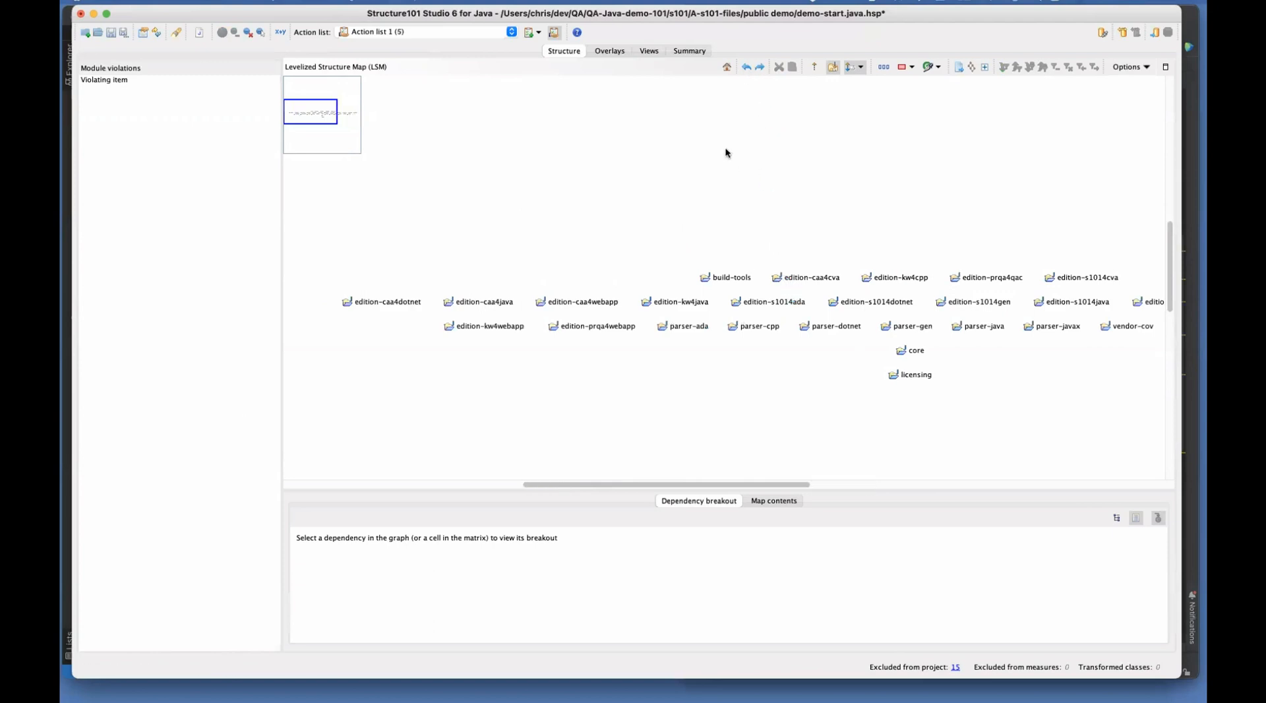
left_click(747, 68)
left_click(748, 67)
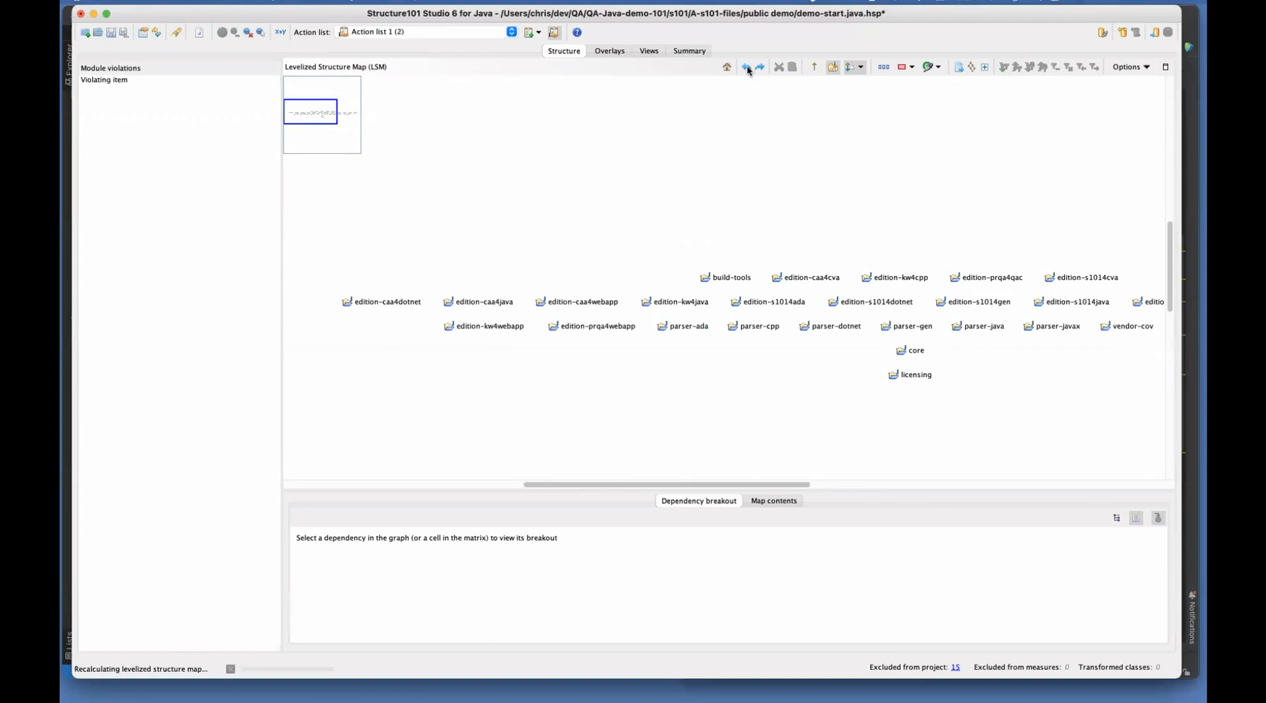
left_click(748, 67)
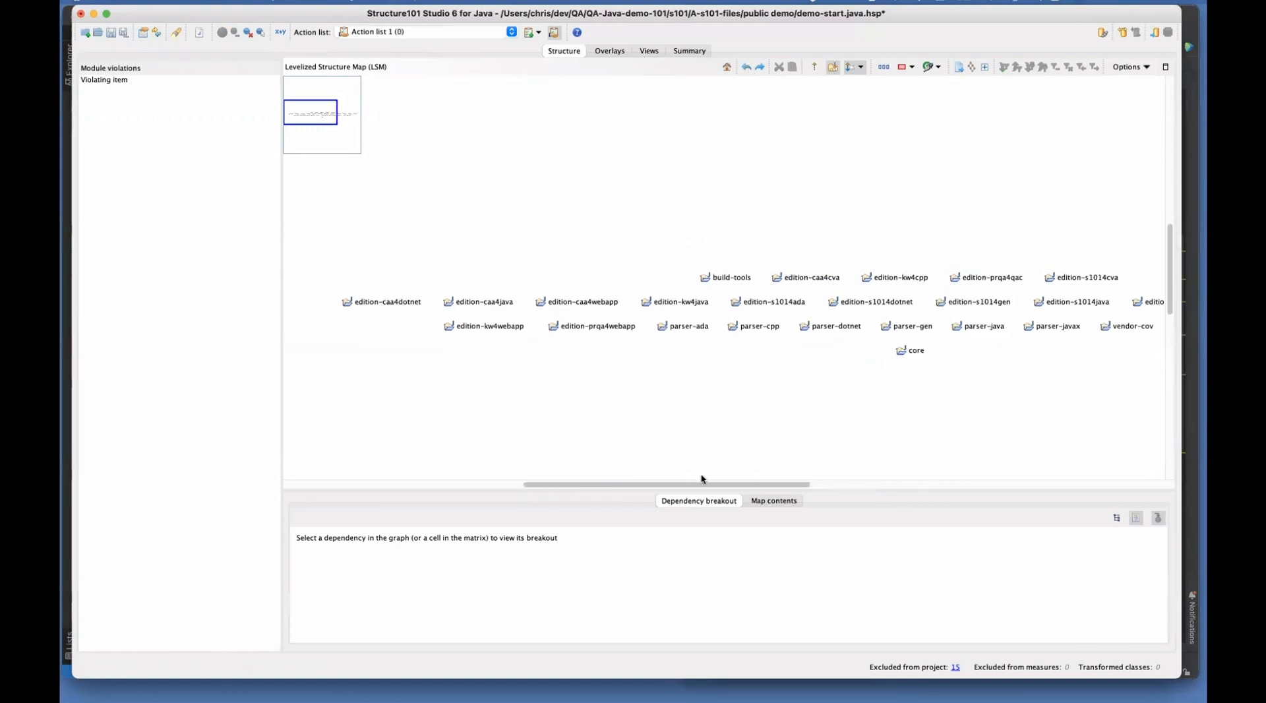
left_click_drag(706, 484, 768, 492)
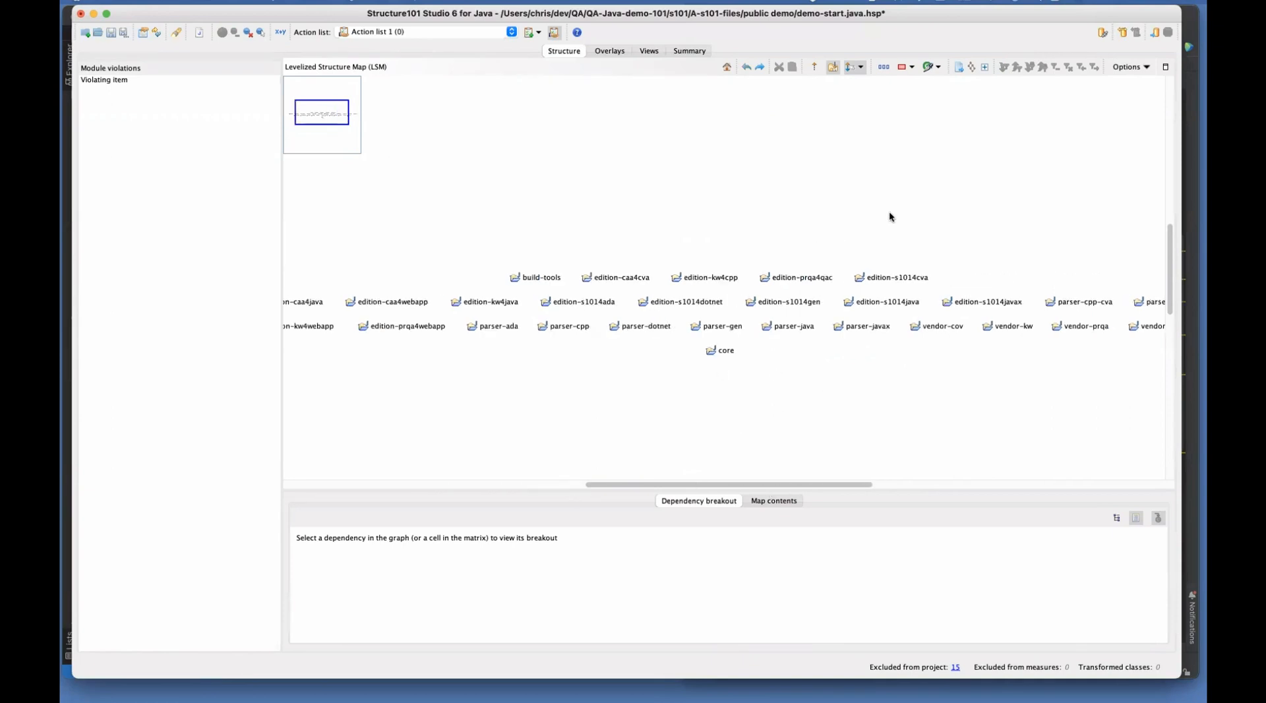
Step: View the Architecture Diagrams overlay and the Structure Spec overlay of the project
left_click(612, 51)
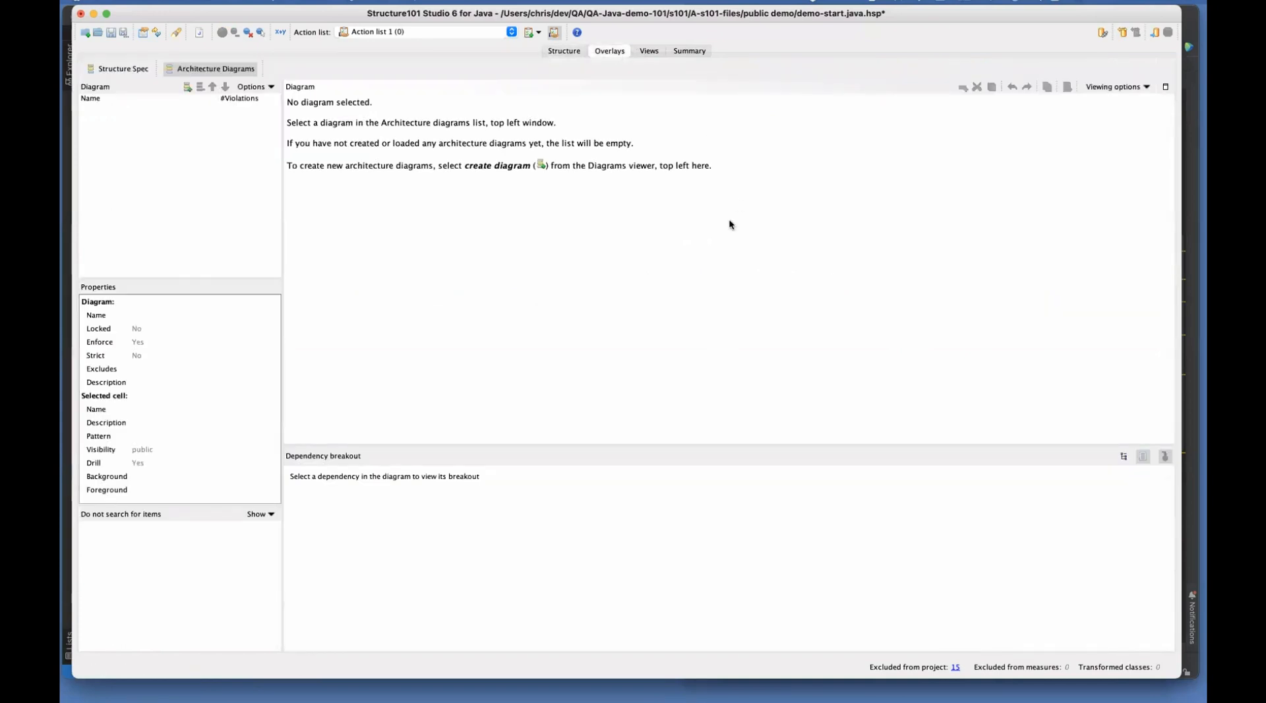
left_click(110, 71)
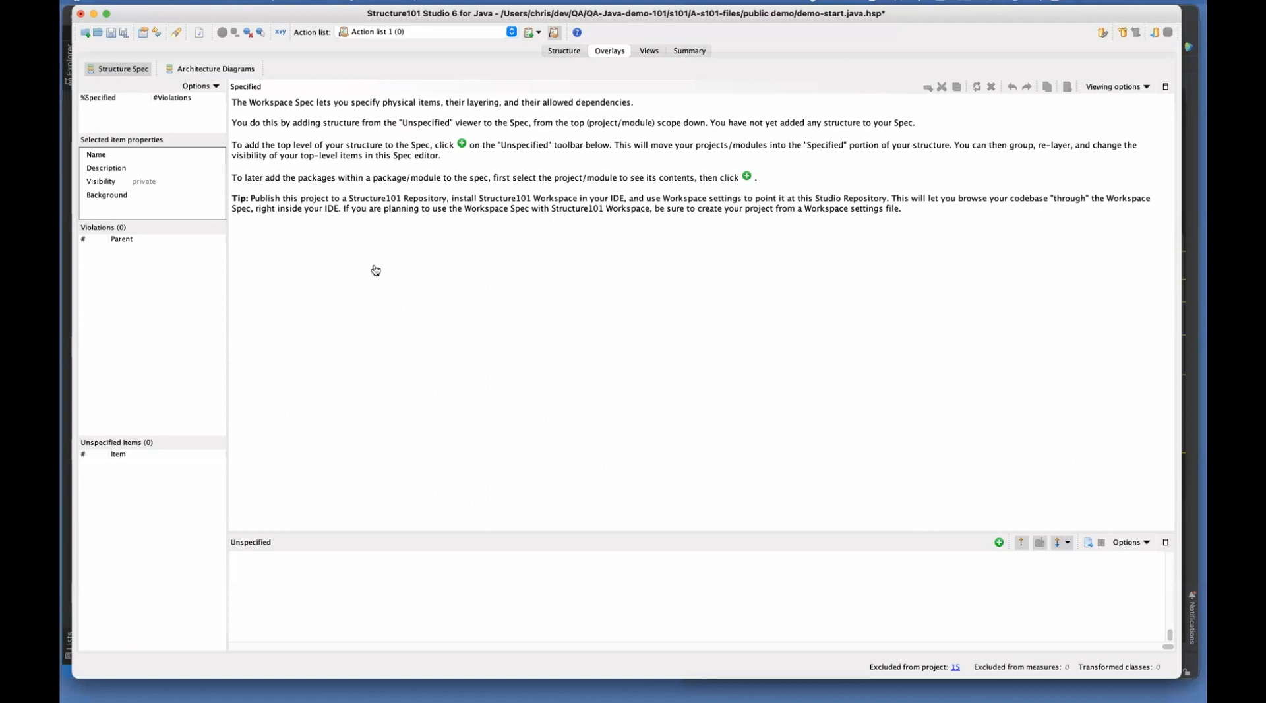
Step: Switch to Structure101 Workspace, reload the demo-start.java.hsp project and widen the application window
left_click(66, 283)
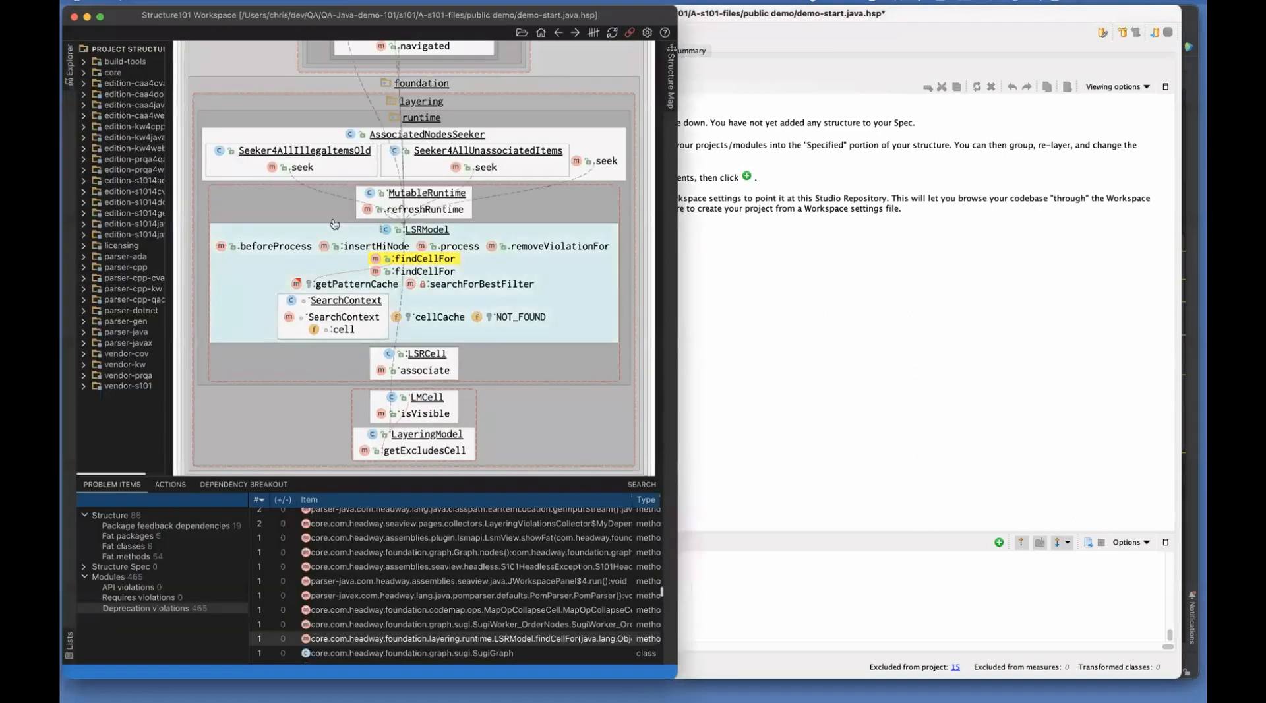
left_click(522, 32)
left_click(537, 482)
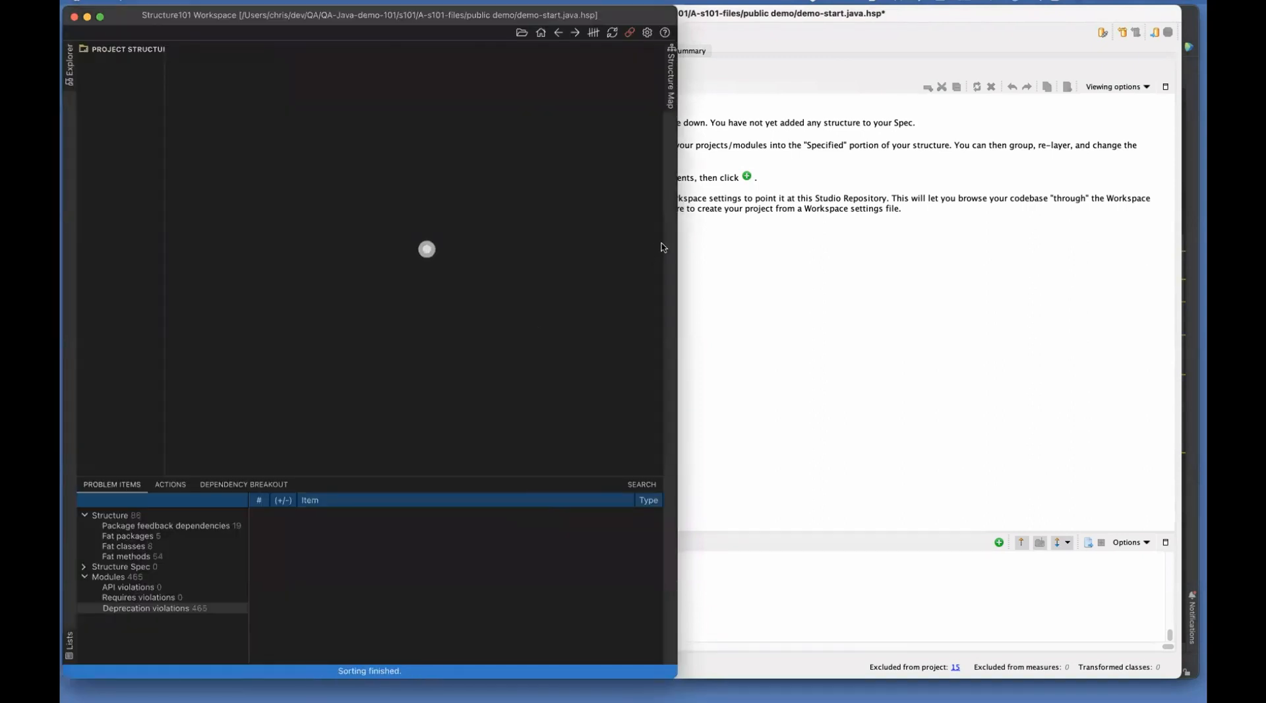
left_click_drag(678, 237, 1009, 234)
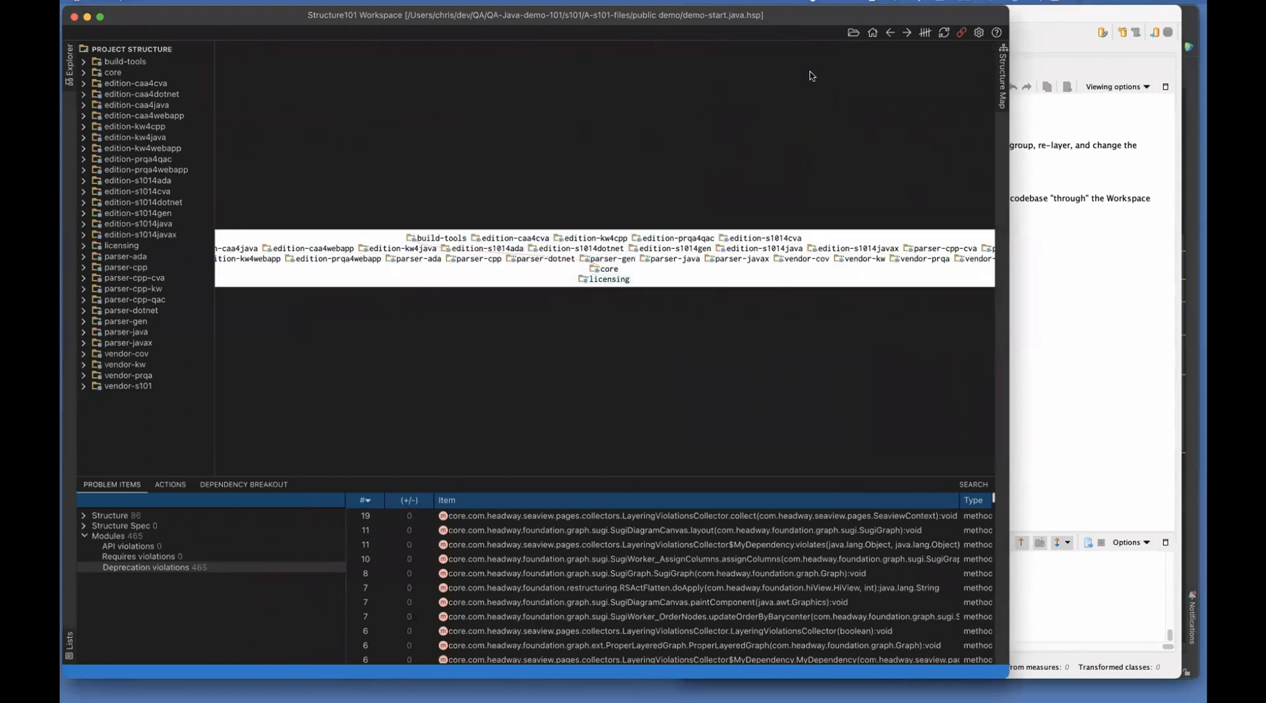
Step: Save the project in Structure101 Studio and load demo-start.java.hsp again in Structure101 Workspace with actions applied
key("super+Tab")
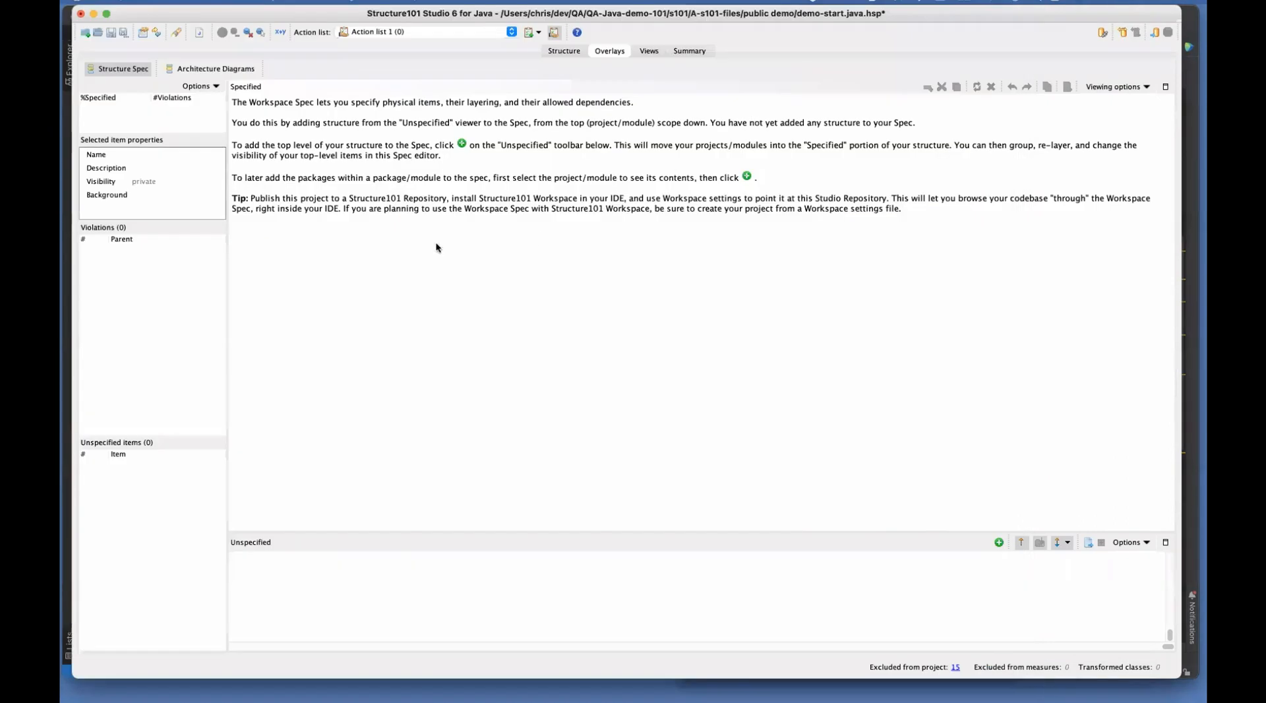
left_click(112, 34)
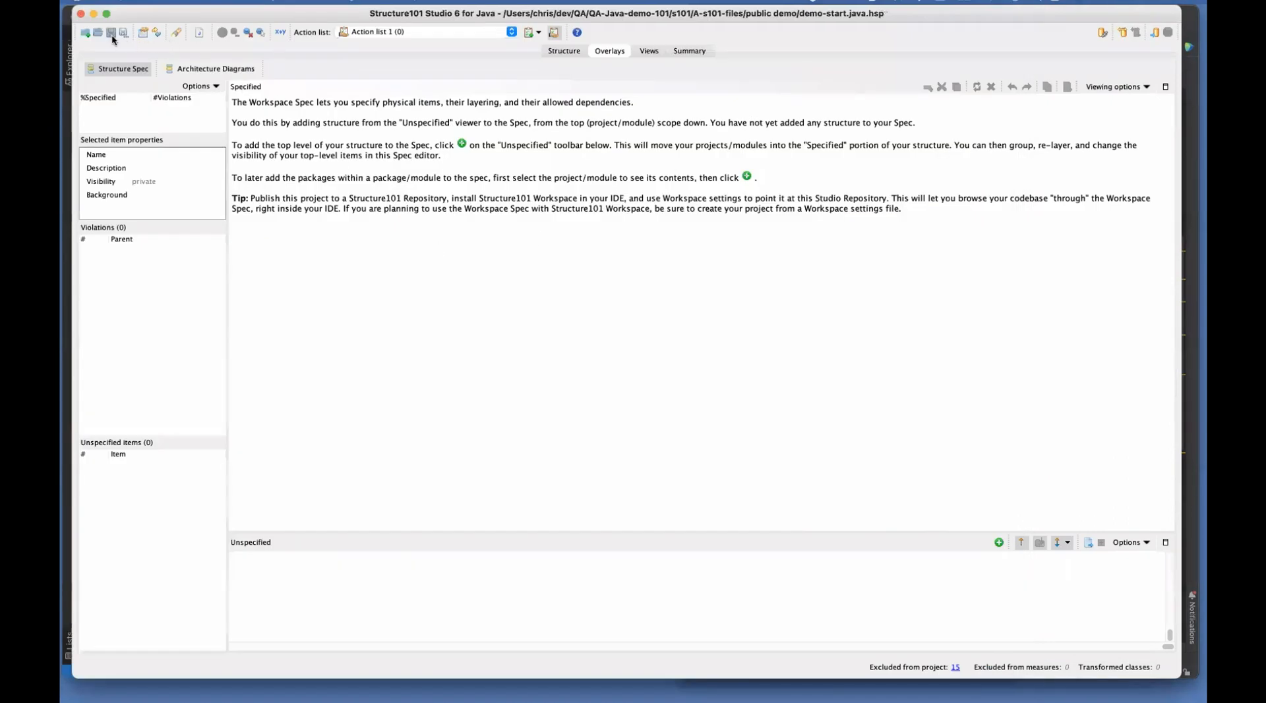
key("super+Tab")
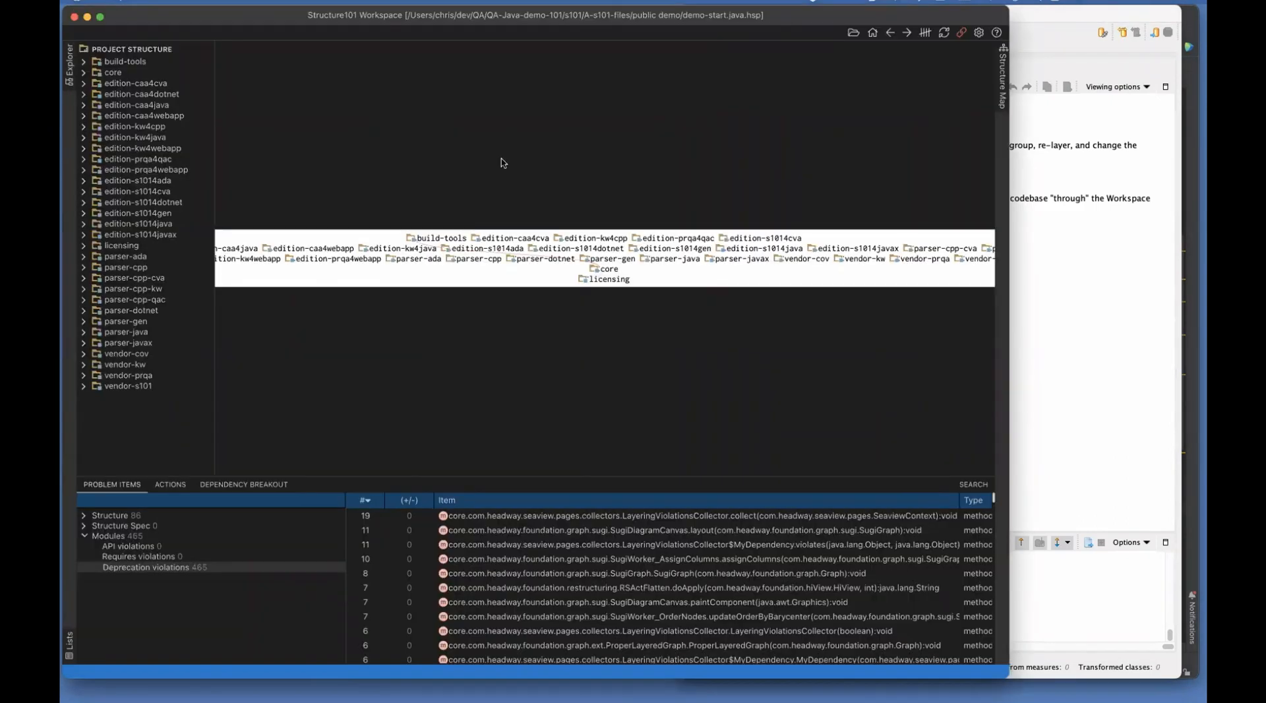
left_click(855, 33)
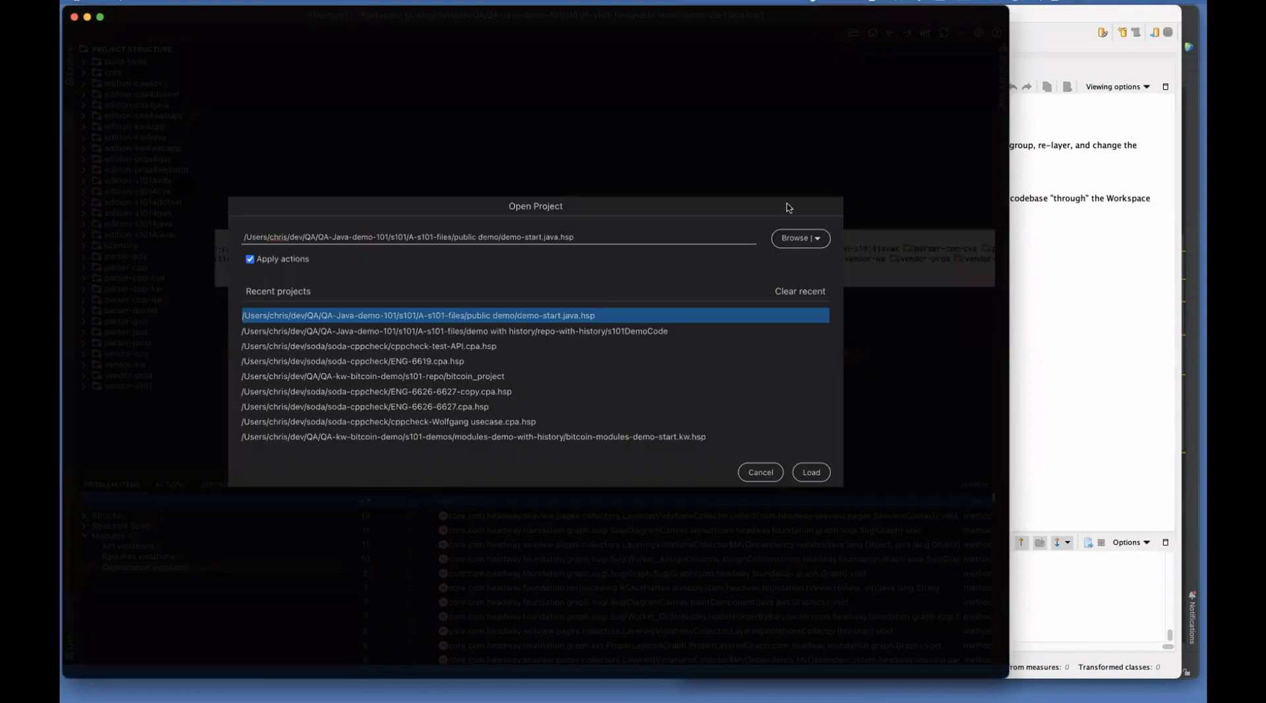
left_click(811, 473)
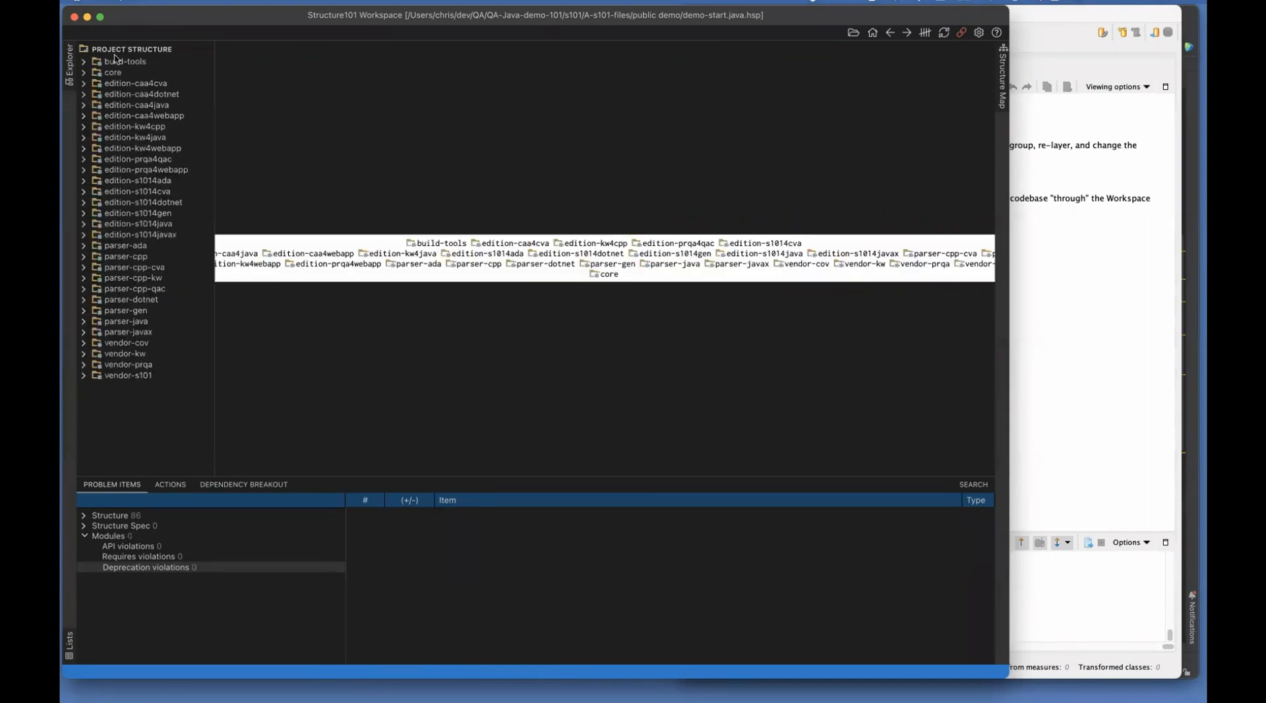
Step: Hide the project structure explorer and look over the modules in the structure map
left_click(69, 66)
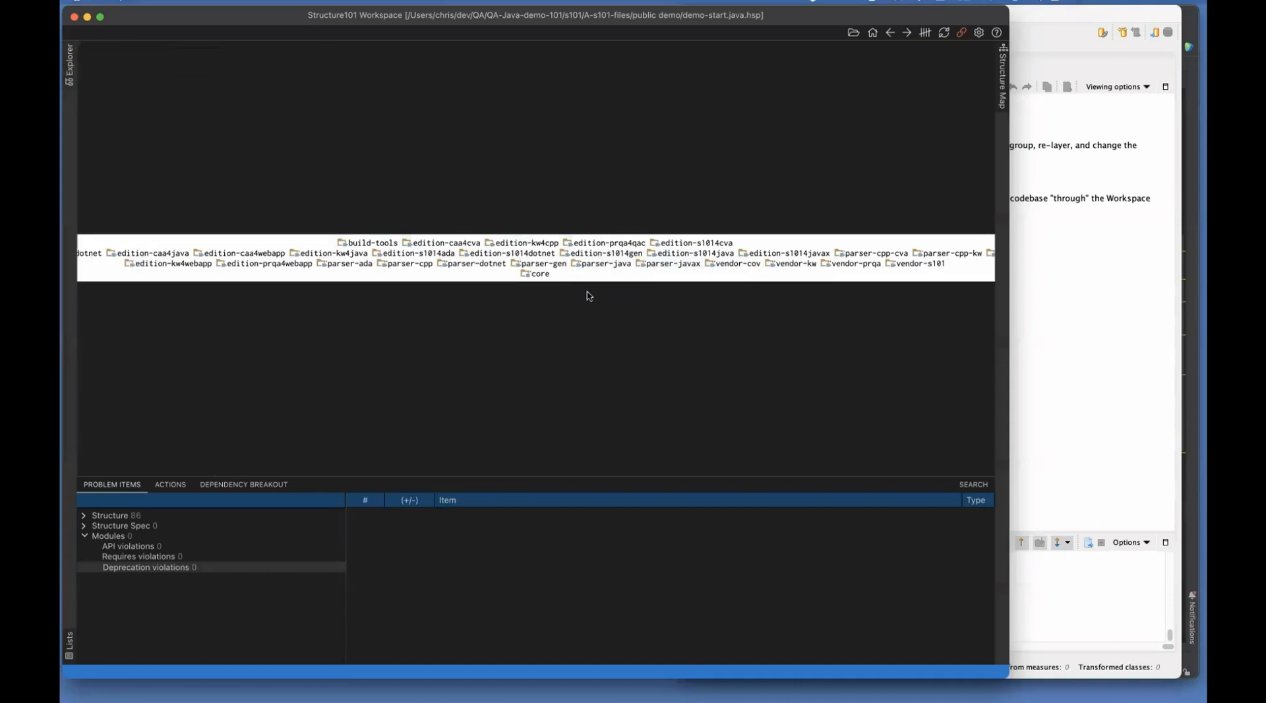
left_click_drag(717, 346, 612, 322)
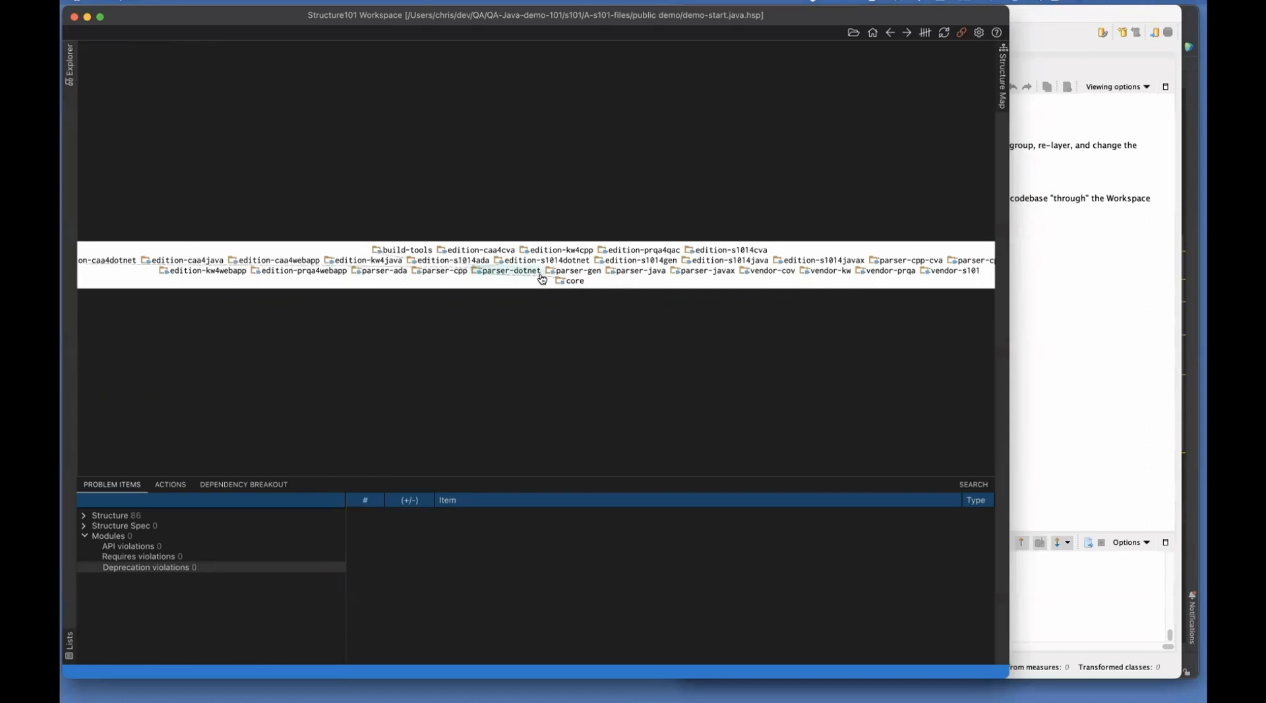
left_click(506, 272)
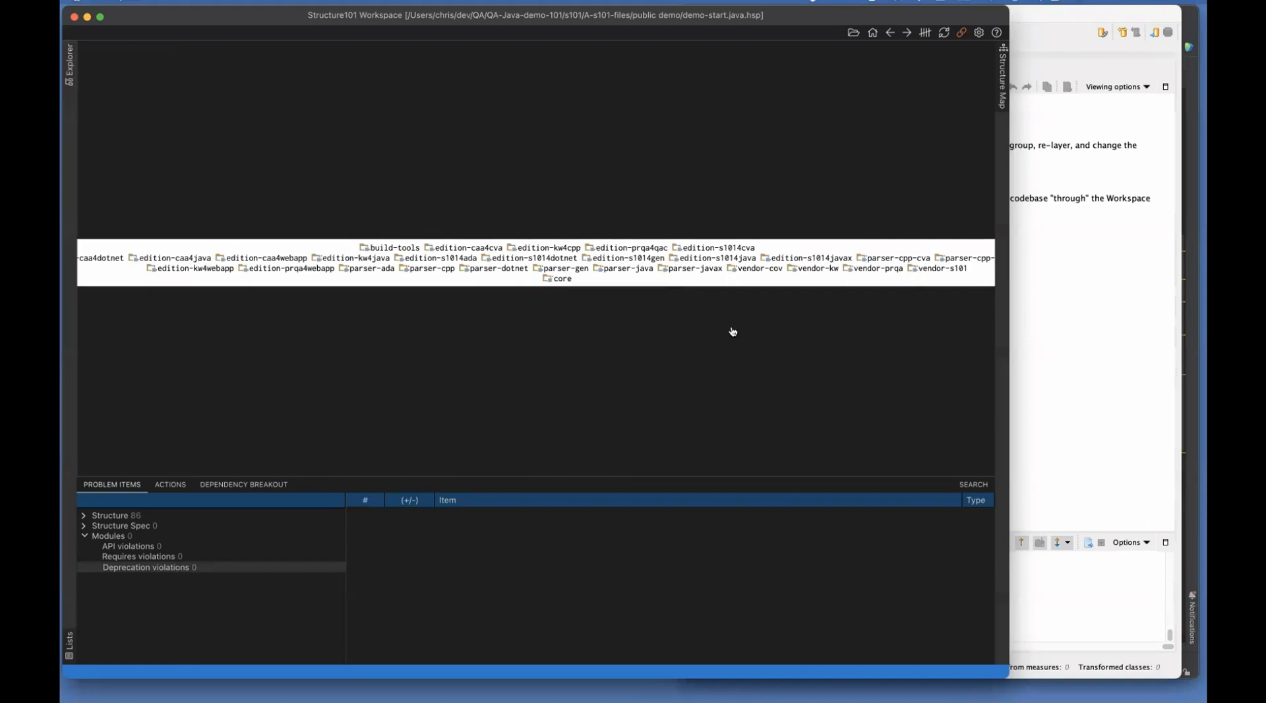
Step: In Structure101 Studio, add the top-level modules to the Structure Spec and wrap edition-caa4dotnet, edition-s1014dotnet and parser-dotnet in a wrapper cell
key("super+Tab")
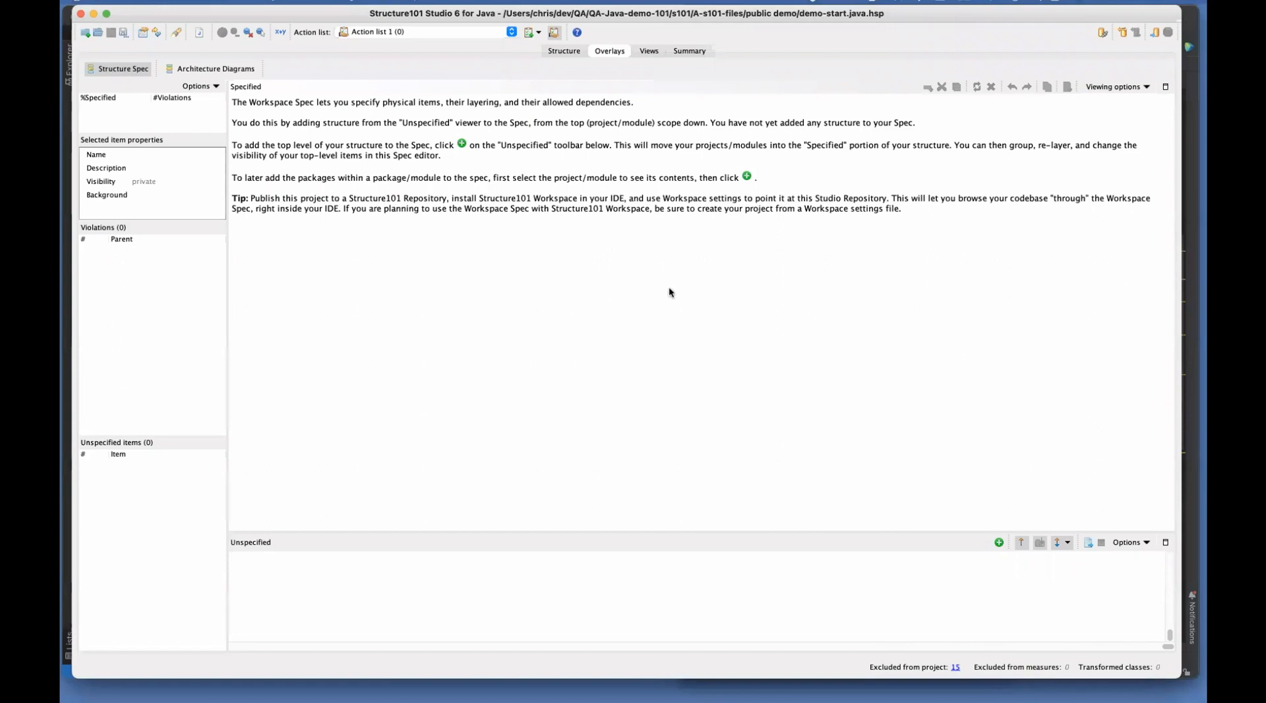
left_click(1001, 544)
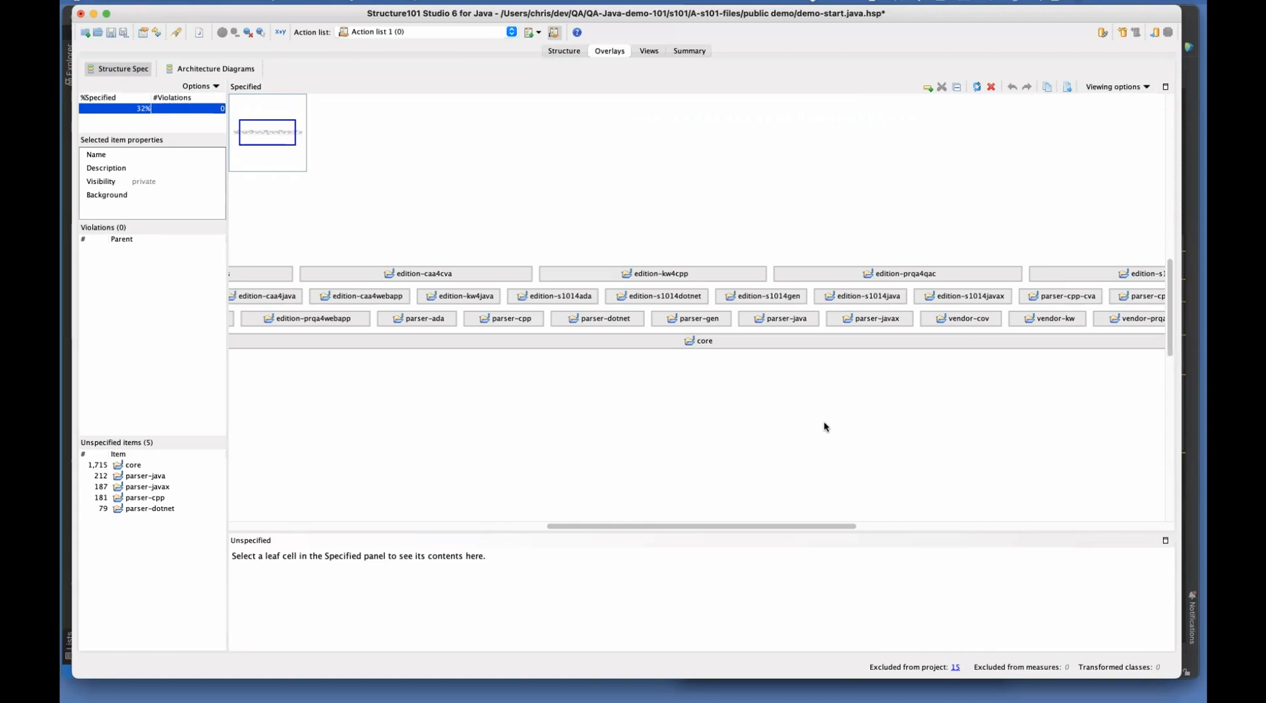
left_click(620, 322)
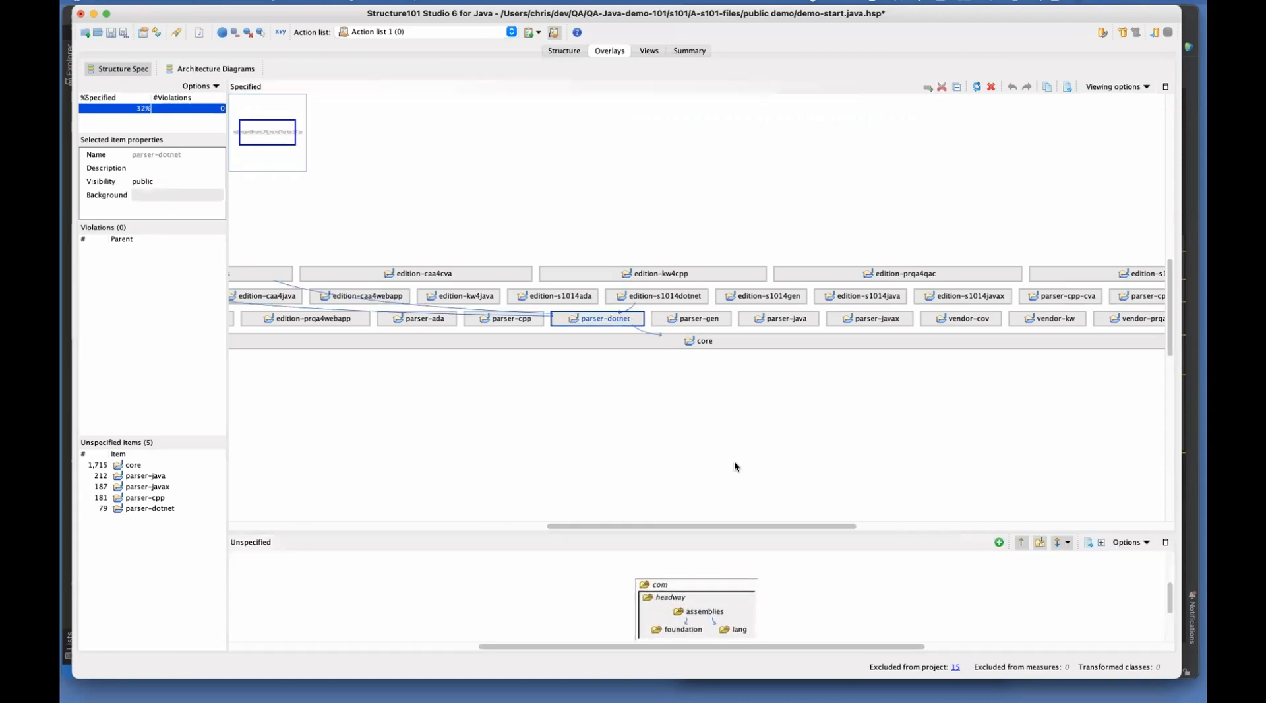
left_click(639, 300)
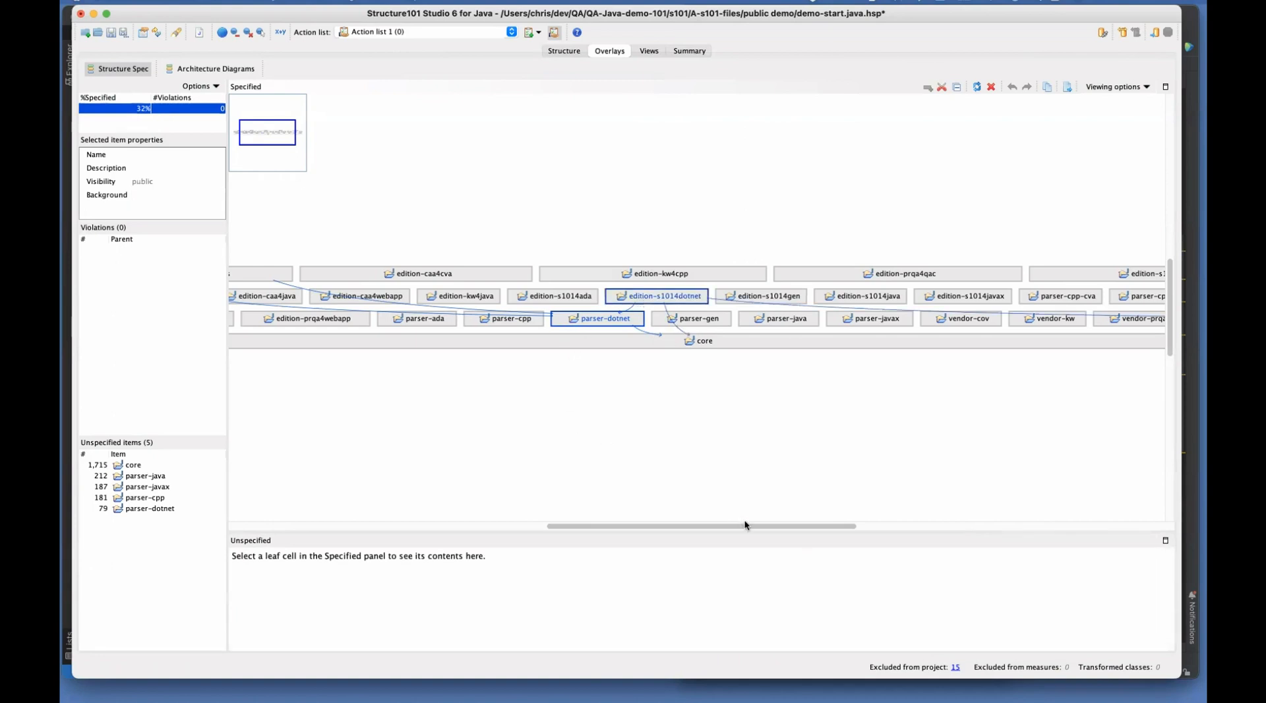
left_click_drag(717, 526, 636, 526)
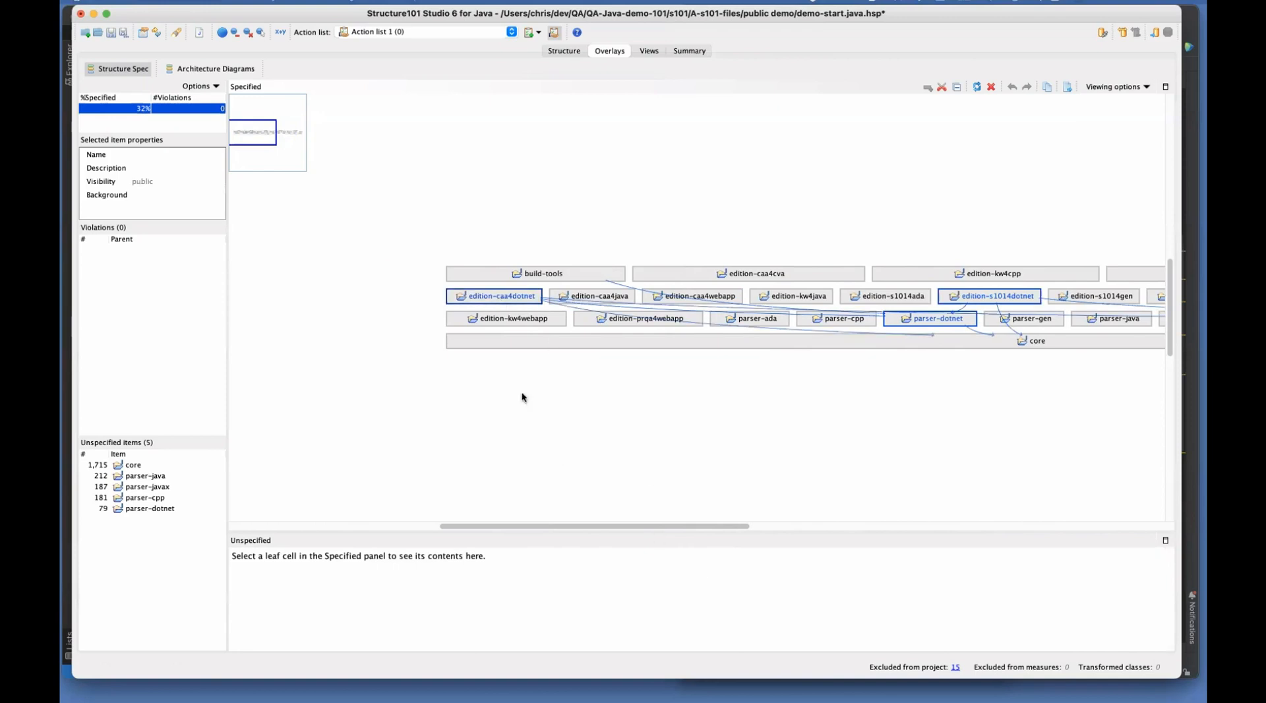
right_click(478, 299)
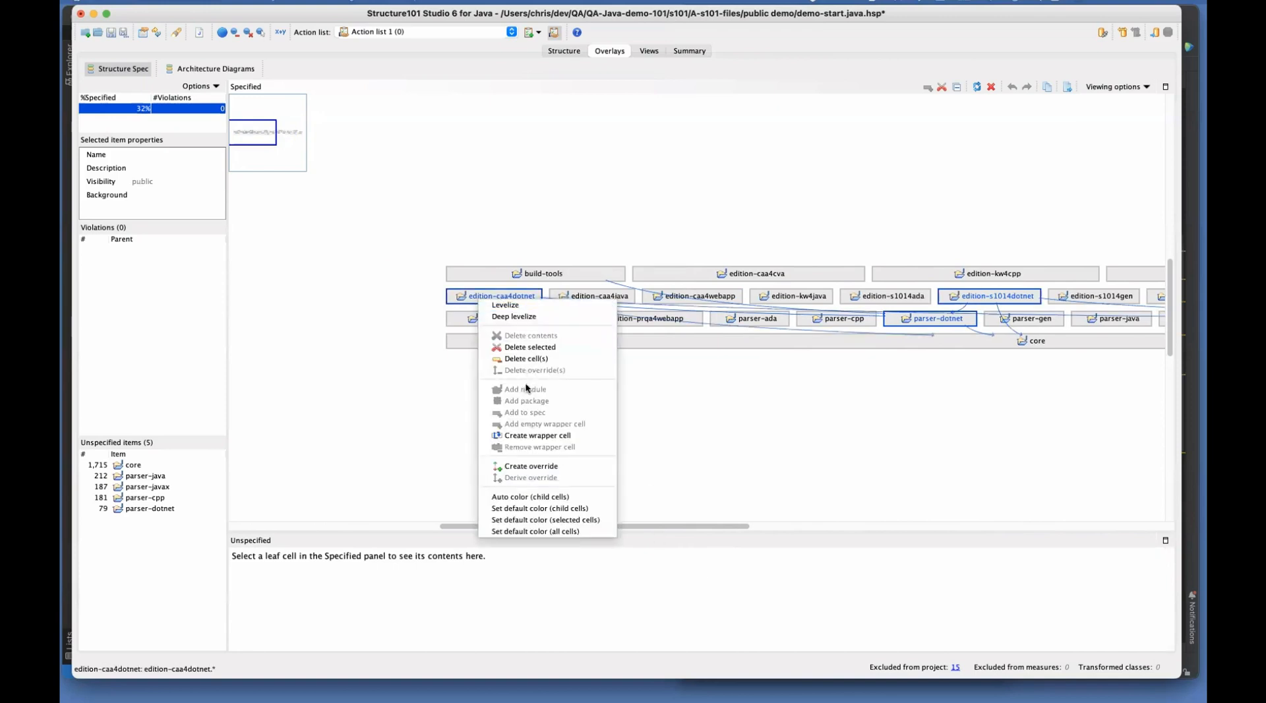
left_click(537, 436)
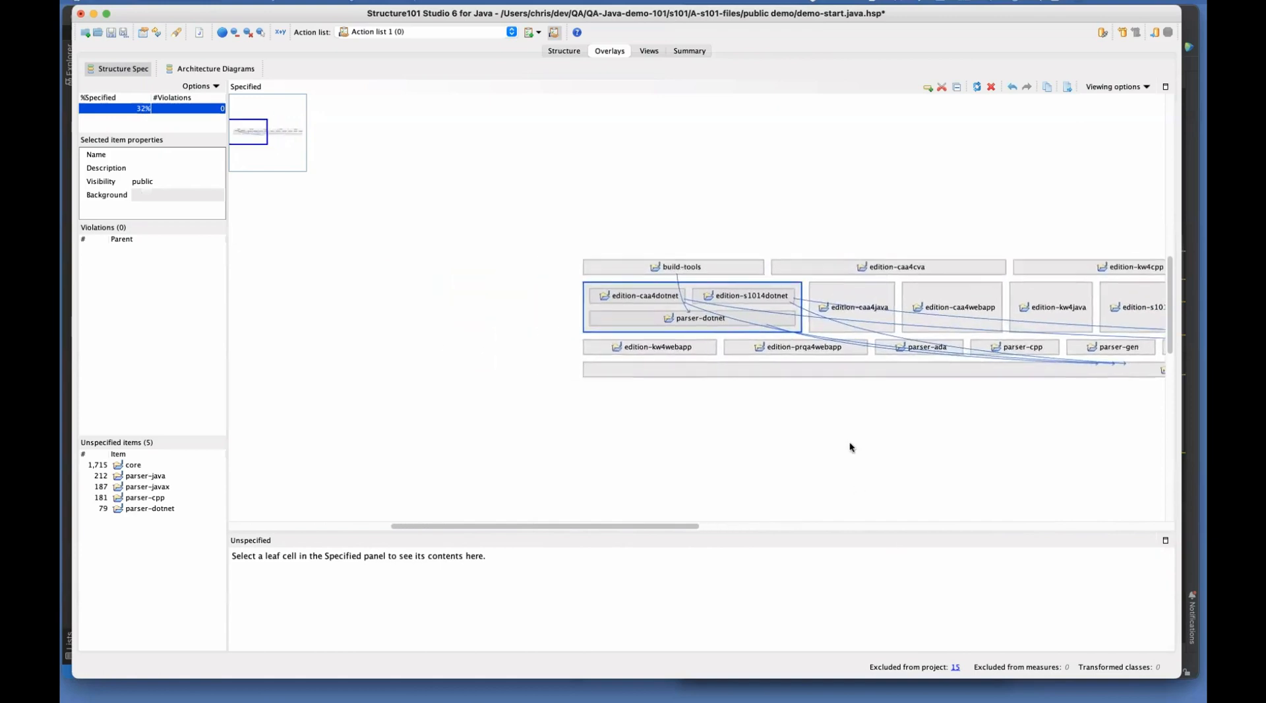
Step: Name the new wrapper cell "dotnet" and give it a light pink background
left_click(774, 441)
left_click(590, 309)
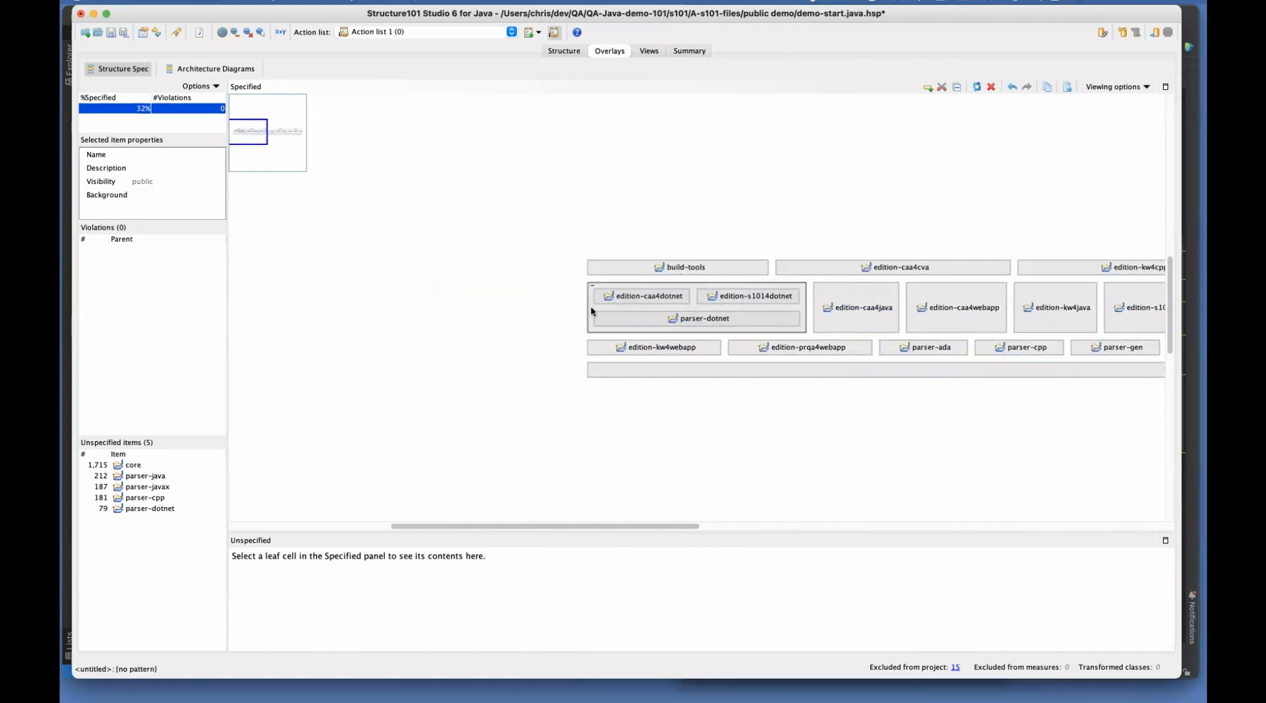
left_click(166, 156)
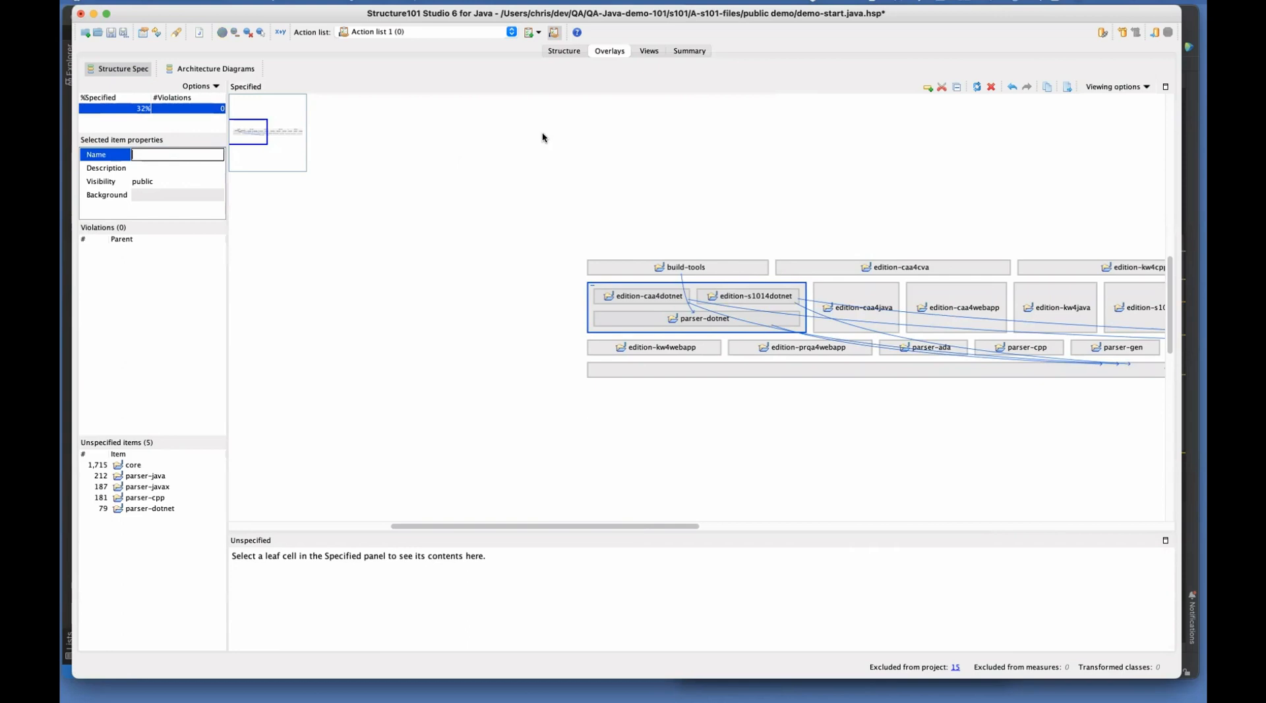
type("dotnet")
key("Return")
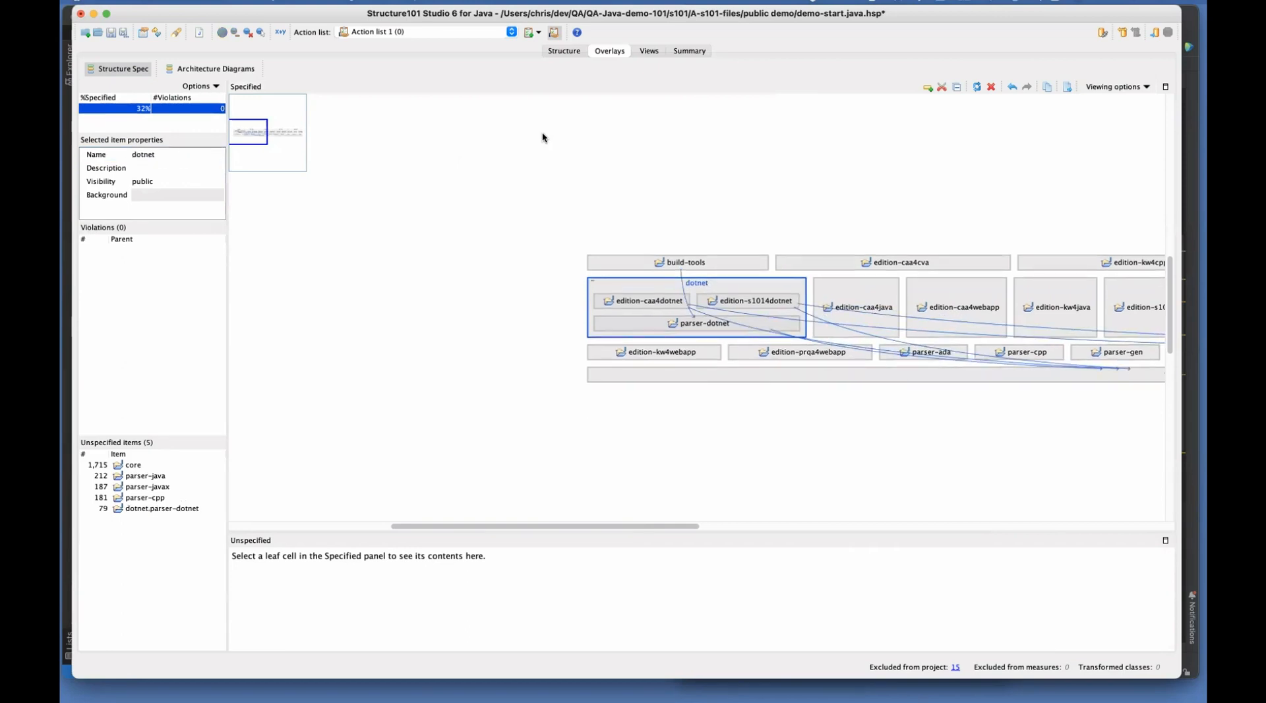
left_click(179, 193)
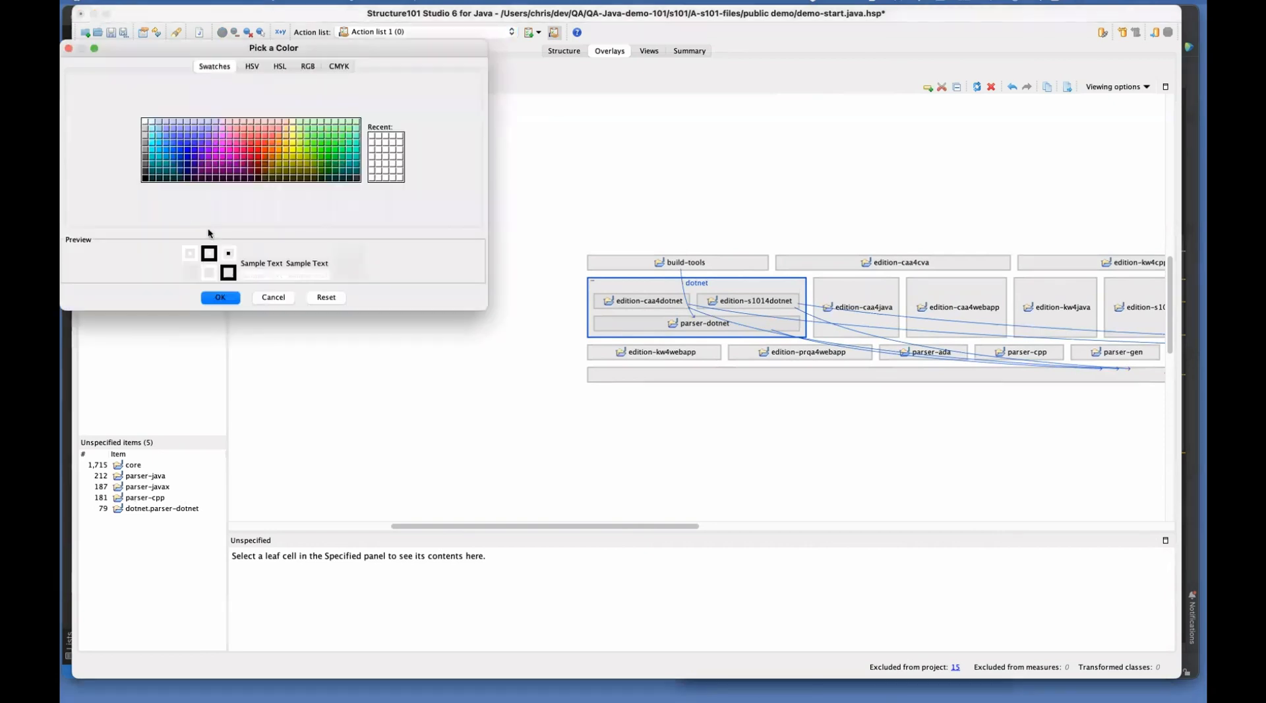
left_click(257, 122)
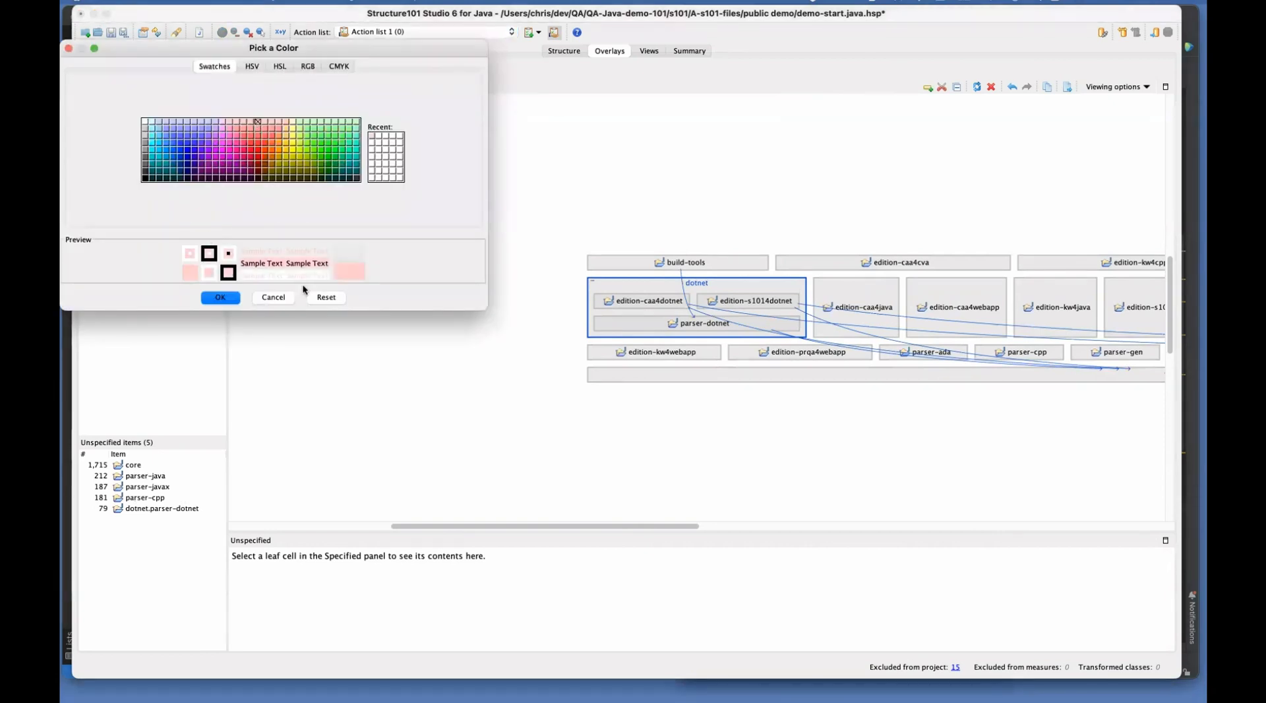
left_click(219, 298)
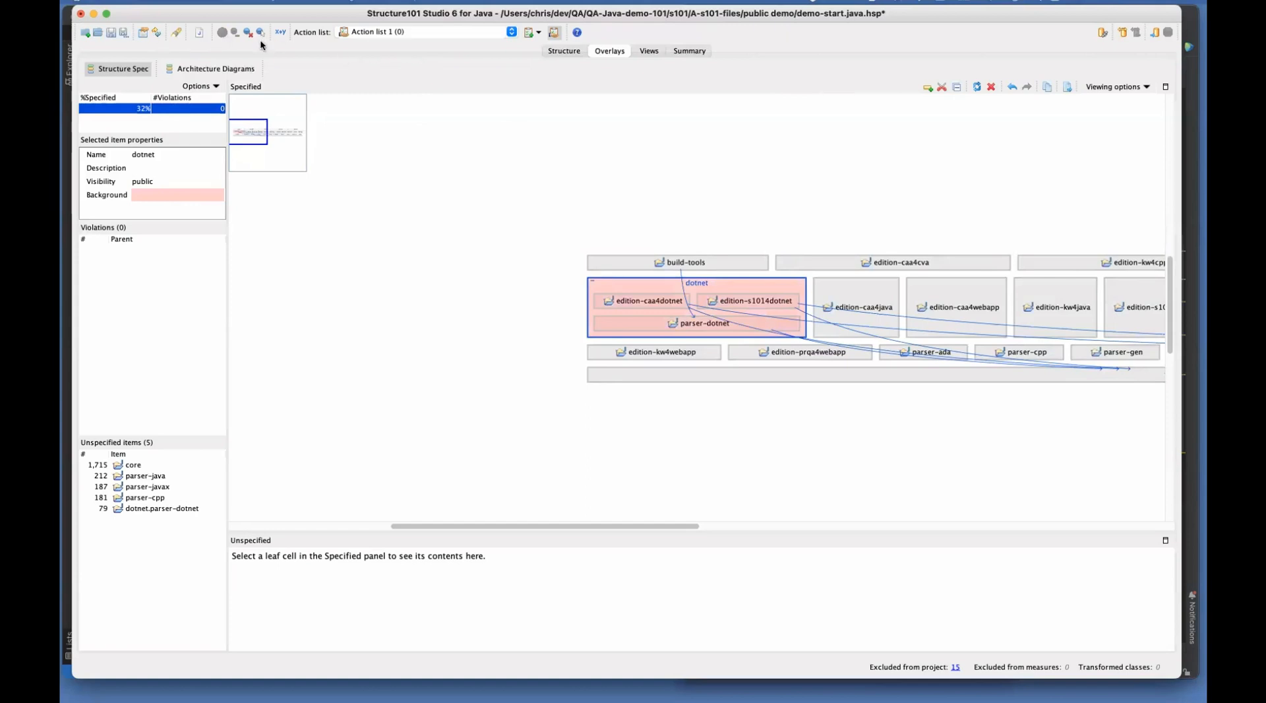
Step: Save the project with its Structure Spec, switch to Structure101 Workspace and reload the project there
left_click(110, 34)
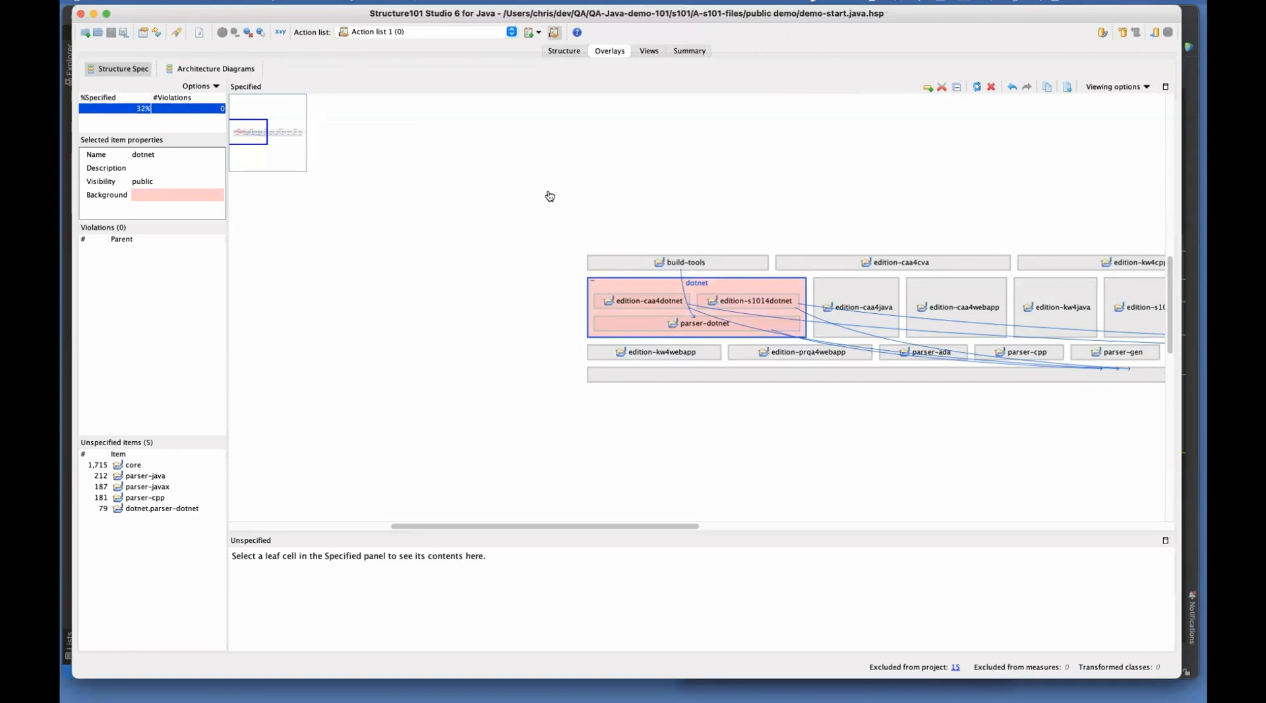
key("super+Tab")
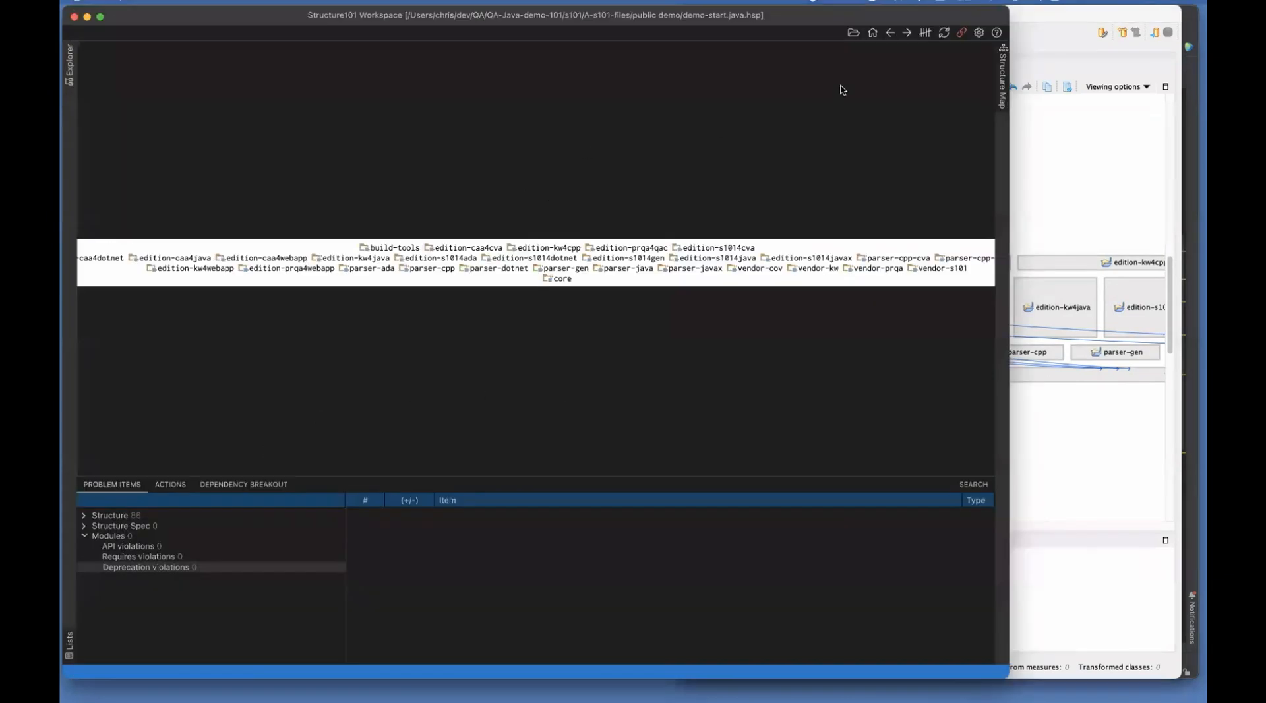
left_click(854, 33)
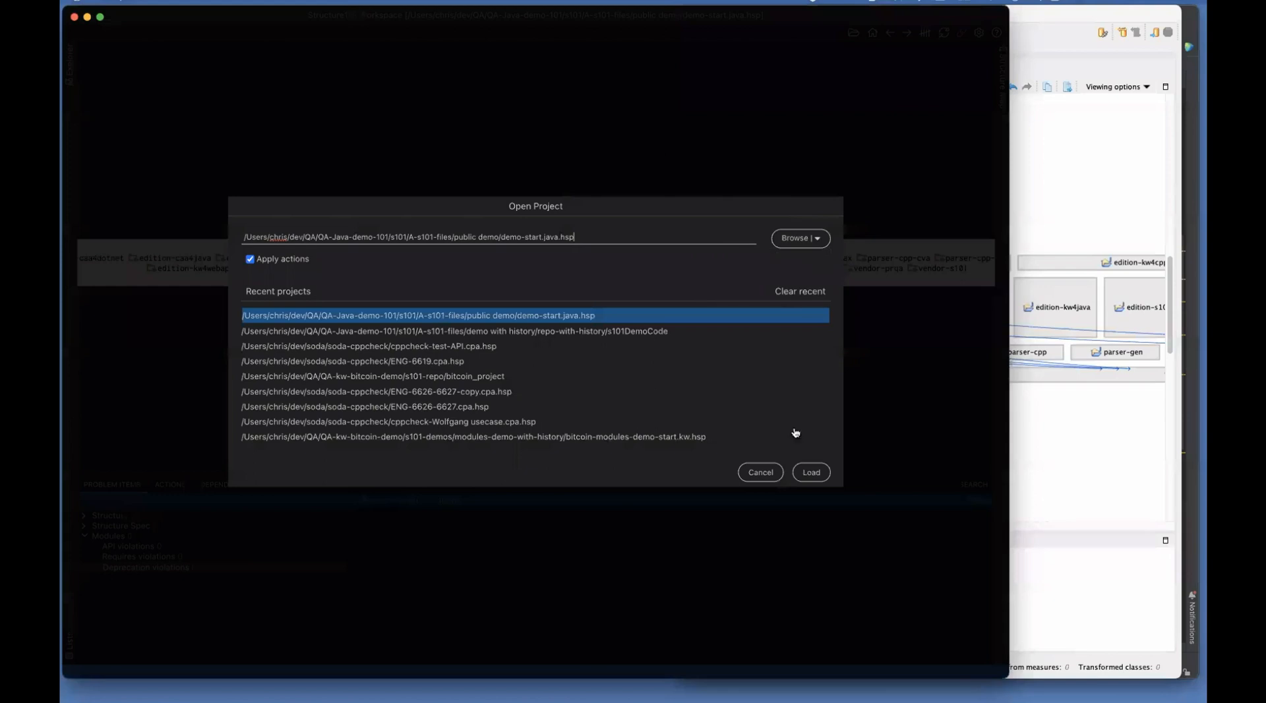
left_click(809, 471)
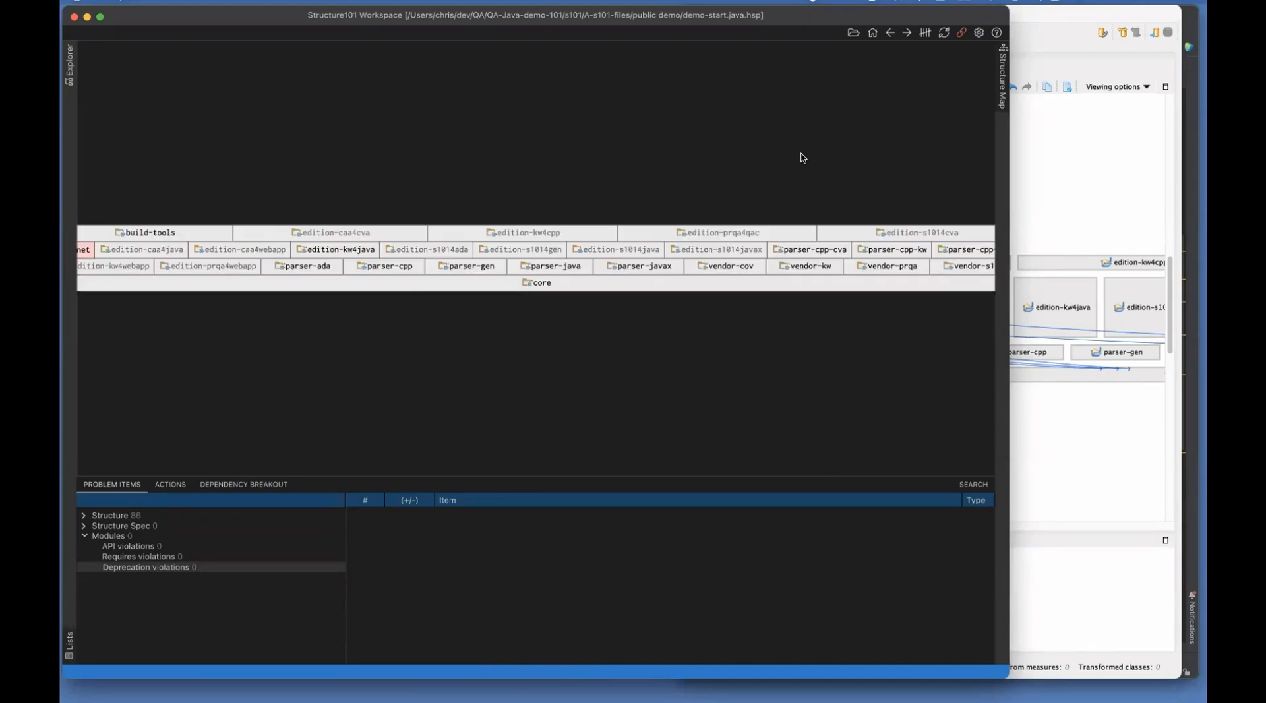
Step: Examine the layered cells and the core module's dependencies in the Workspace structure map, comparing them with the spec in Structure101 Studio
left_click_drag(579, 323, 688, 327)
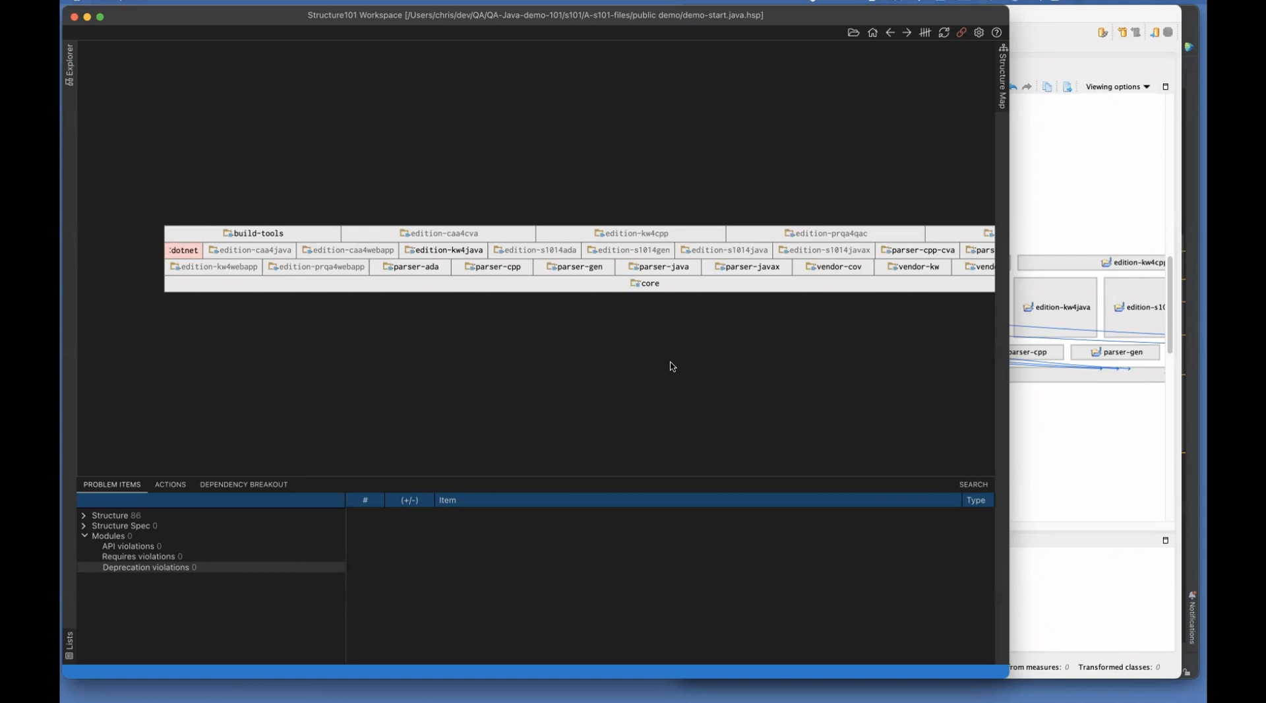
mouse_move(627, 288)
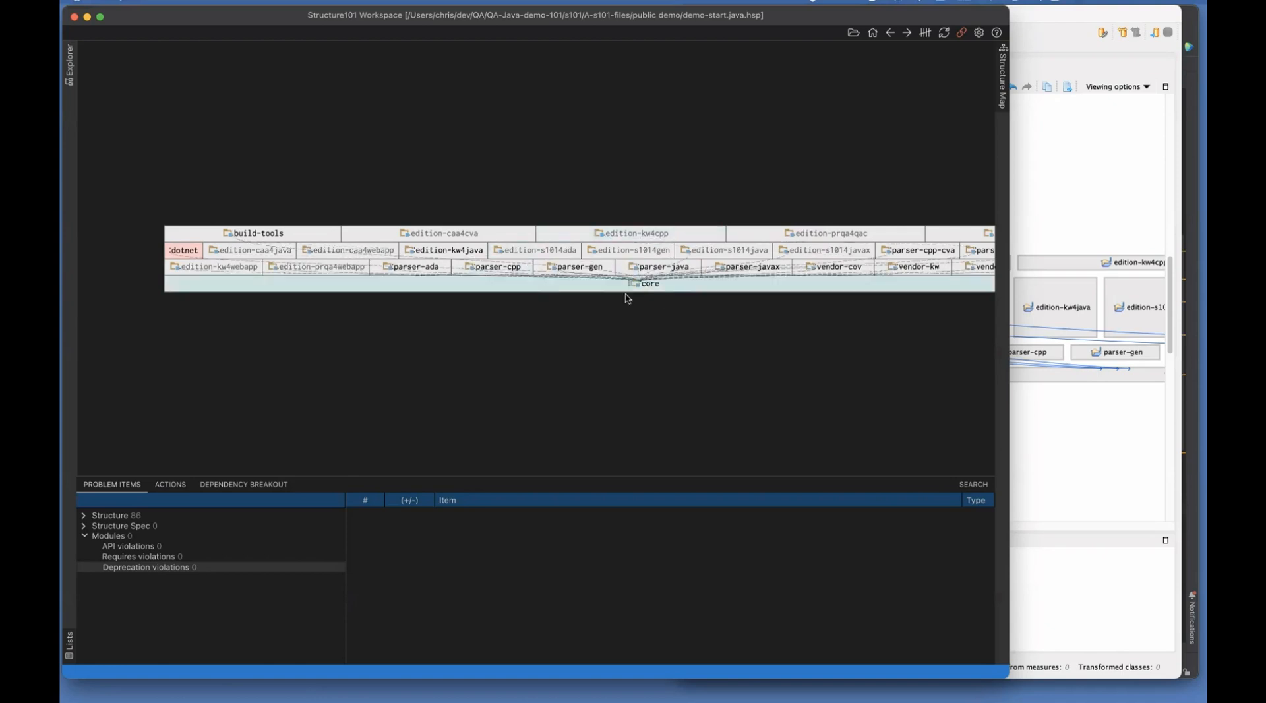
left_click(1060, 197)
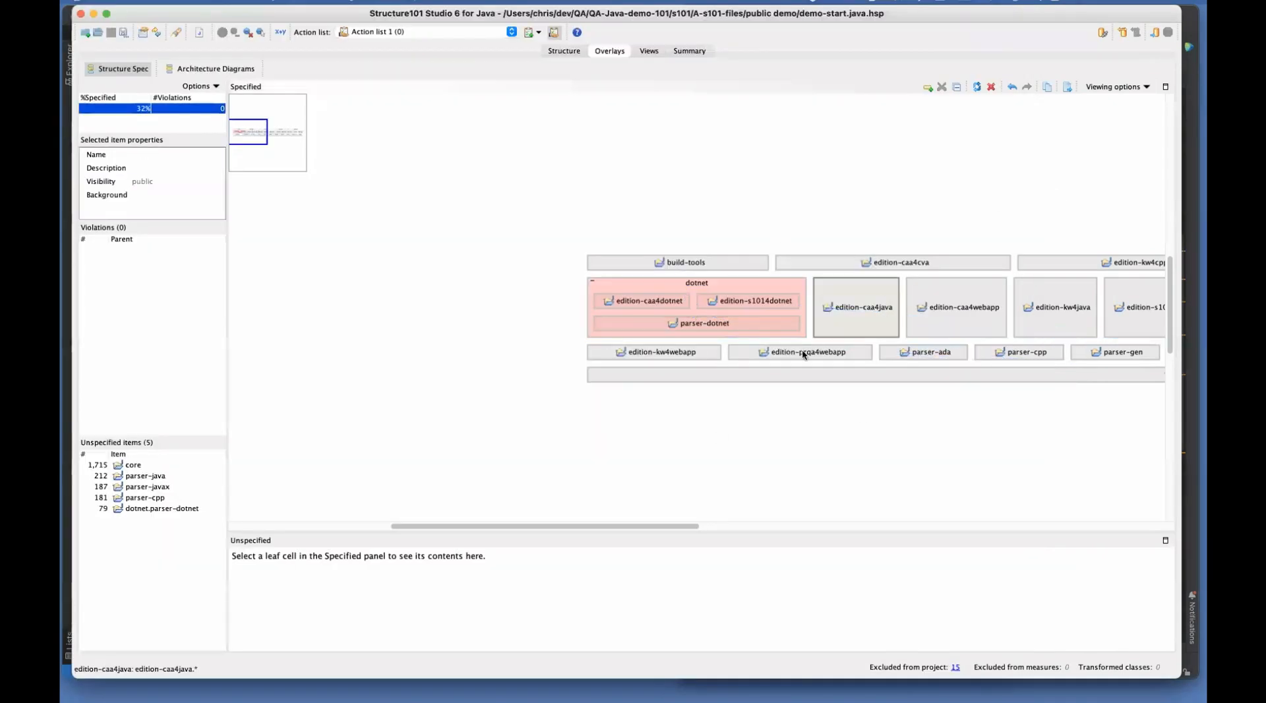
key("super+Tab")
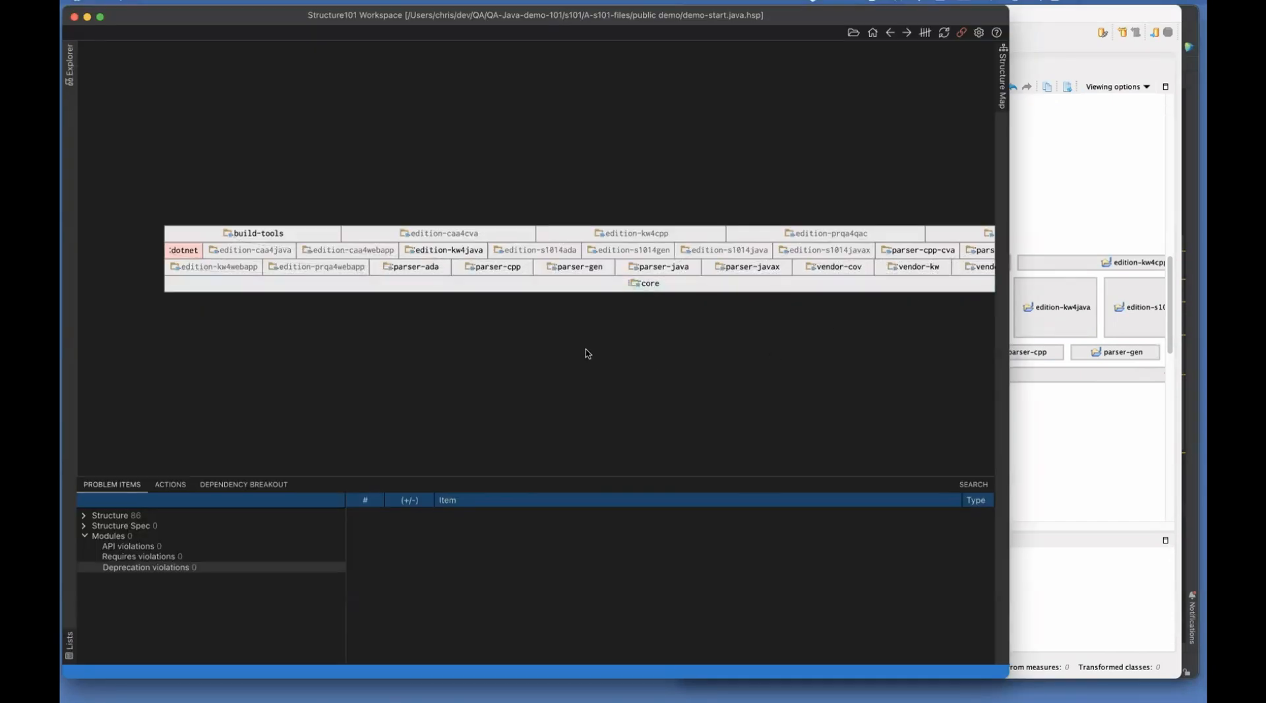
Step: Expand the dotnet cell in the structure map to view its modules, and collapse it again
double_click(191, 253)
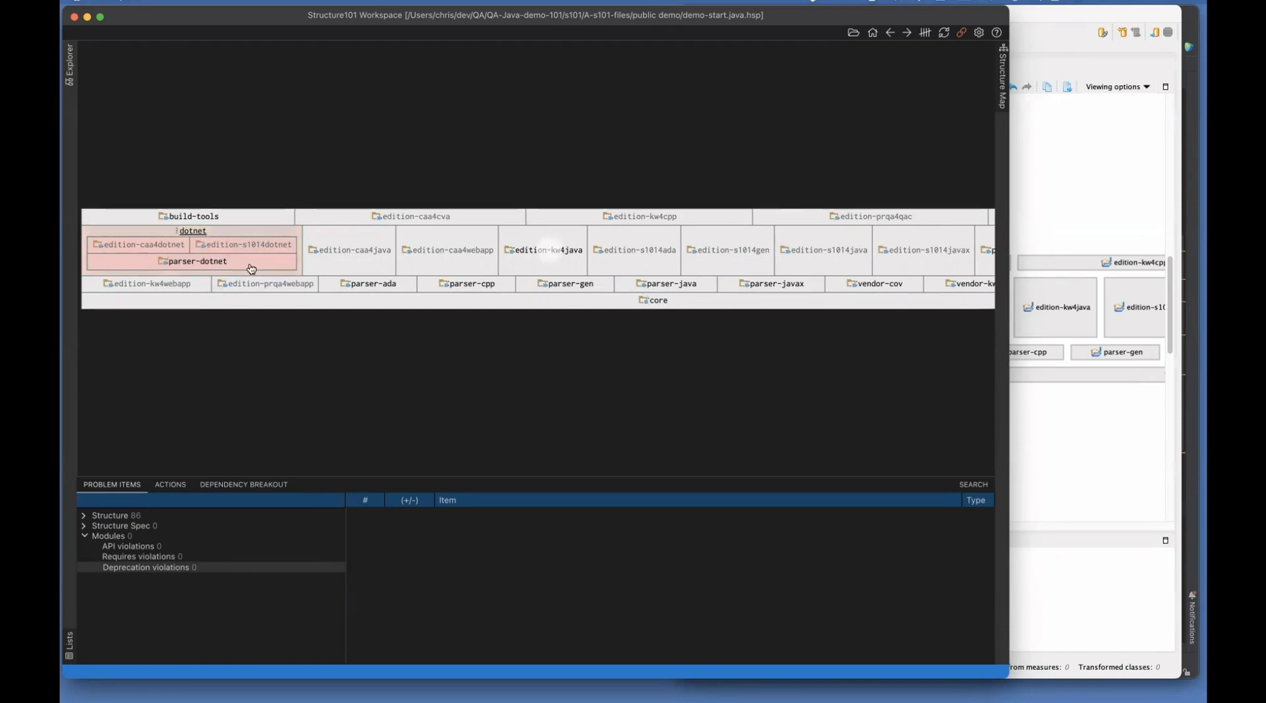
double_click(206, 239)
double_click(221, 233)
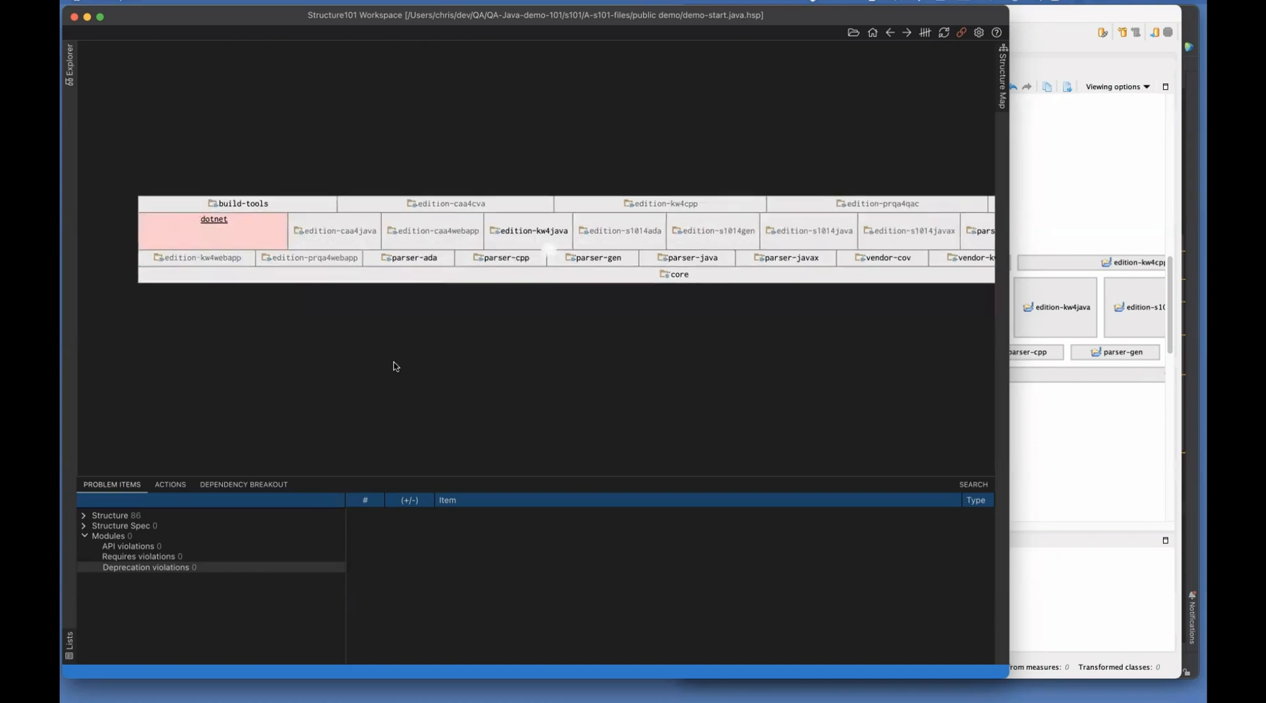
double_click(242, 212)
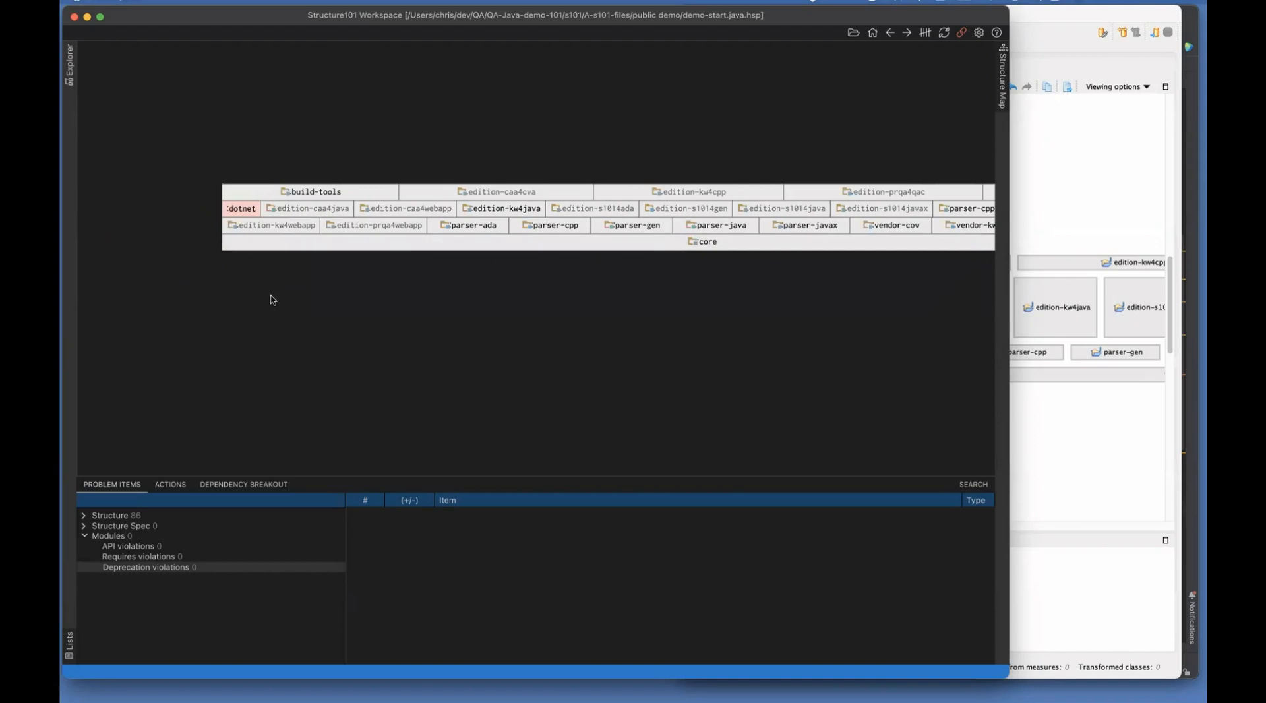
Step: Expand the dotnet cell in the structure map and isolate parser-cpp, parser-javax and parser-java in turn to examine their related modules
double_click(242, 209)
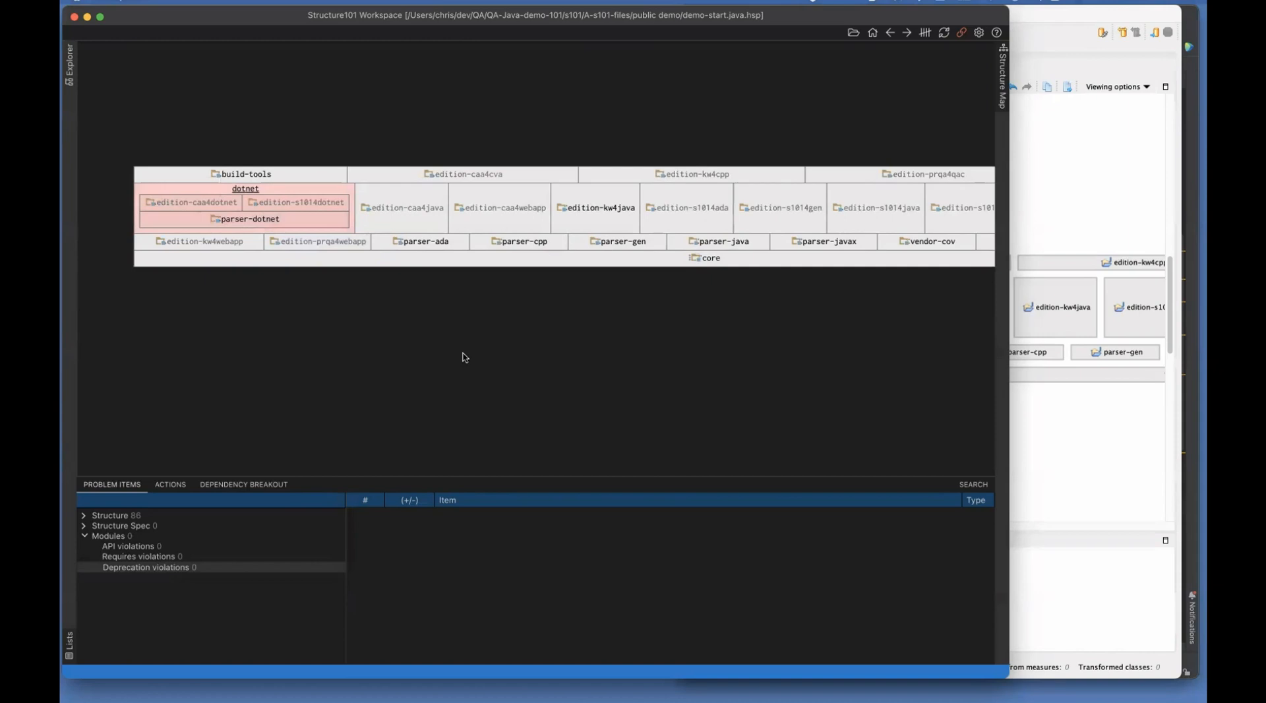
left_click(528, 244)
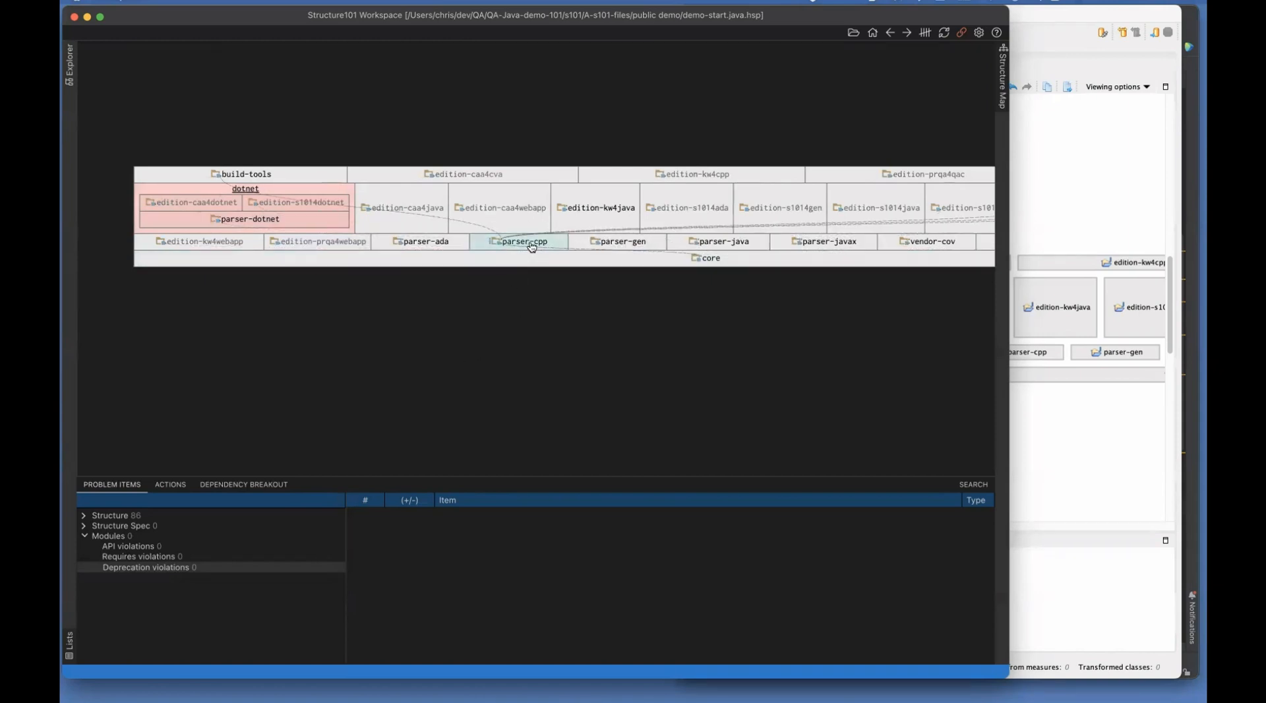
left_click(548, 248)
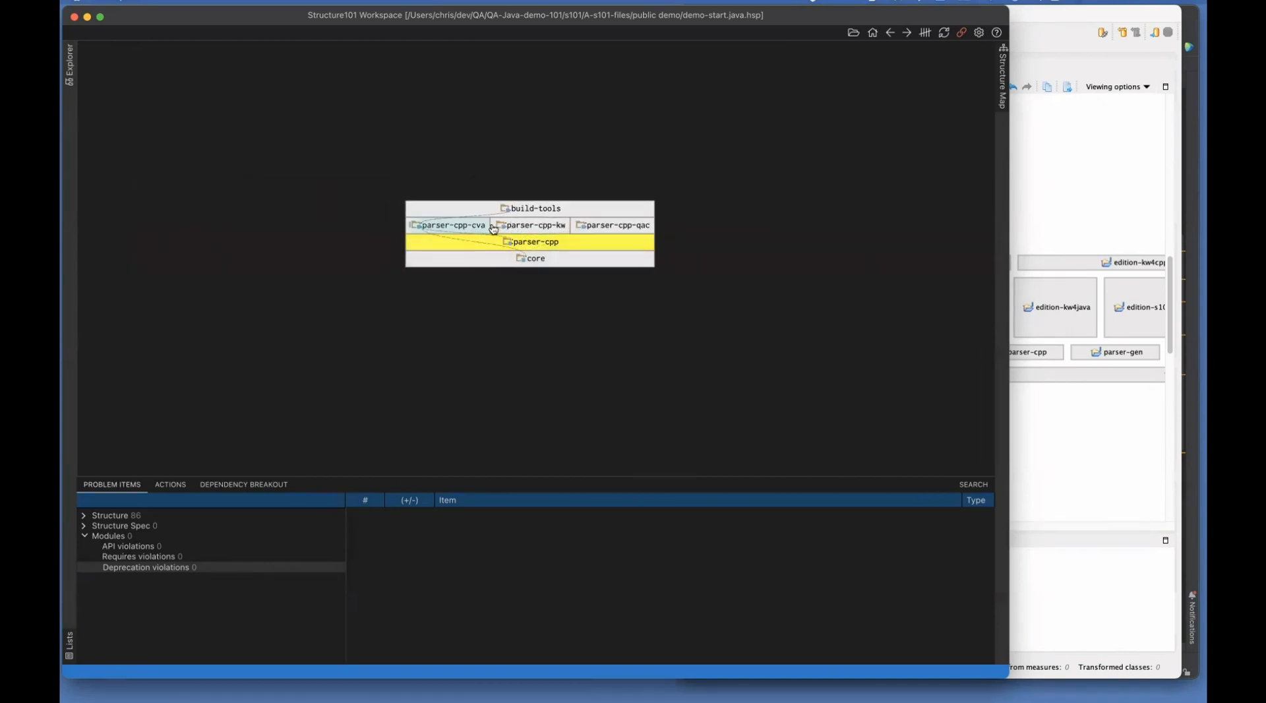
left_click(565, 245)
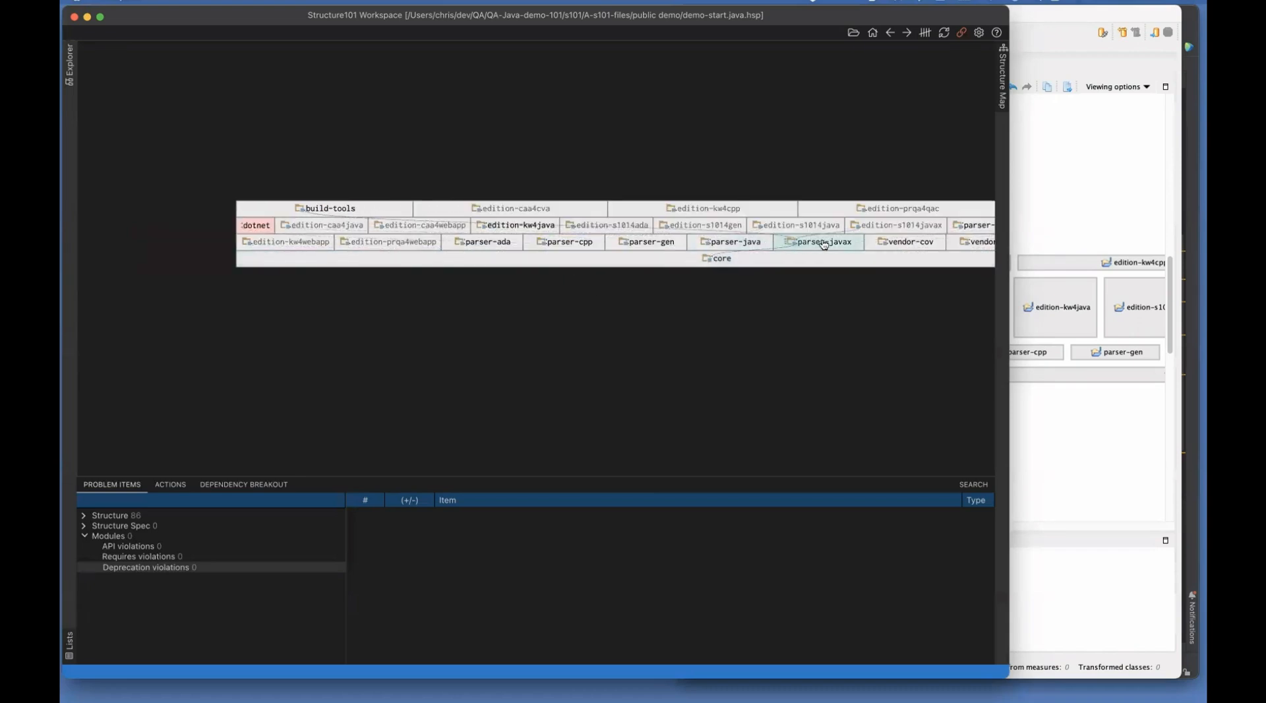
left_click(548, 248)
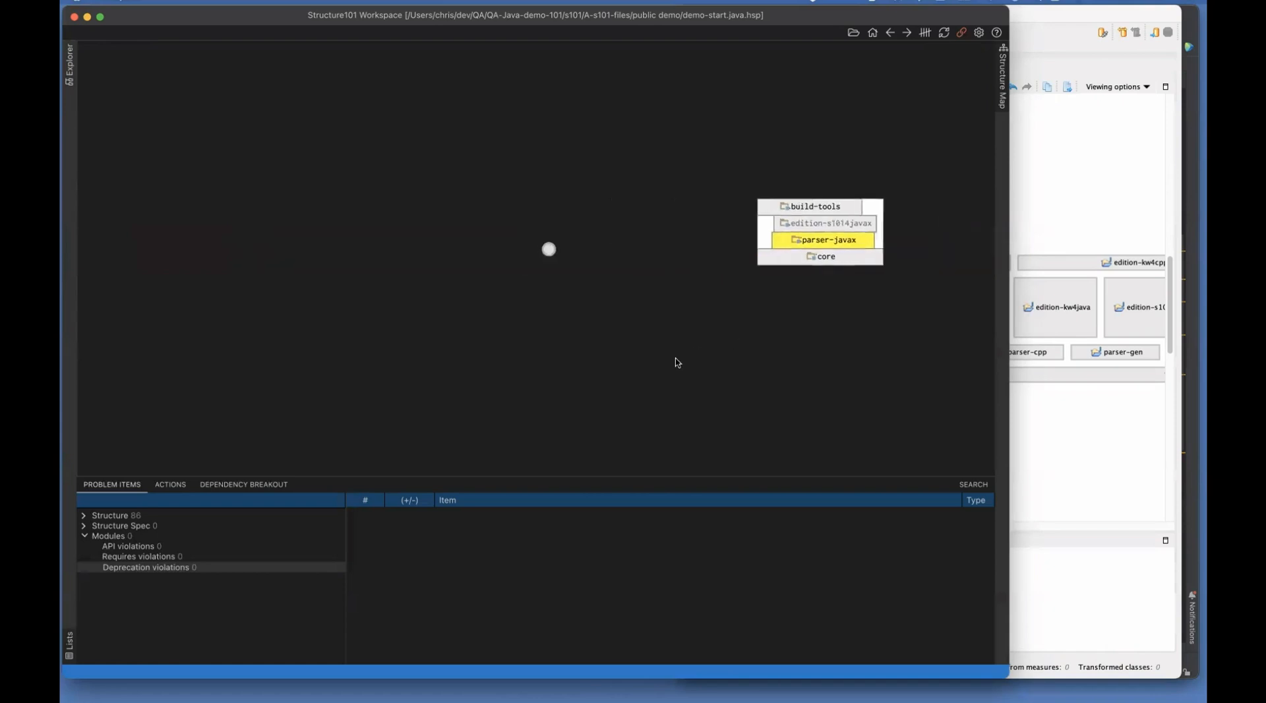
left_click(805, 247)
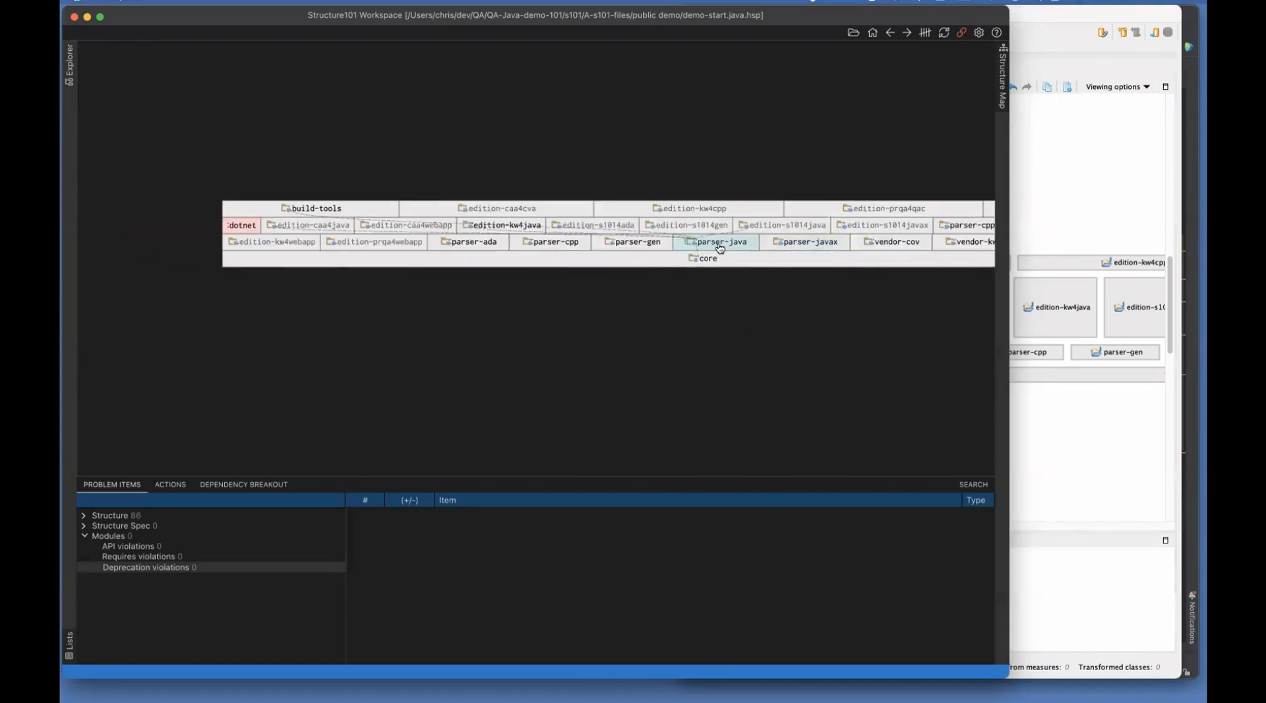
left_click(719, 249)
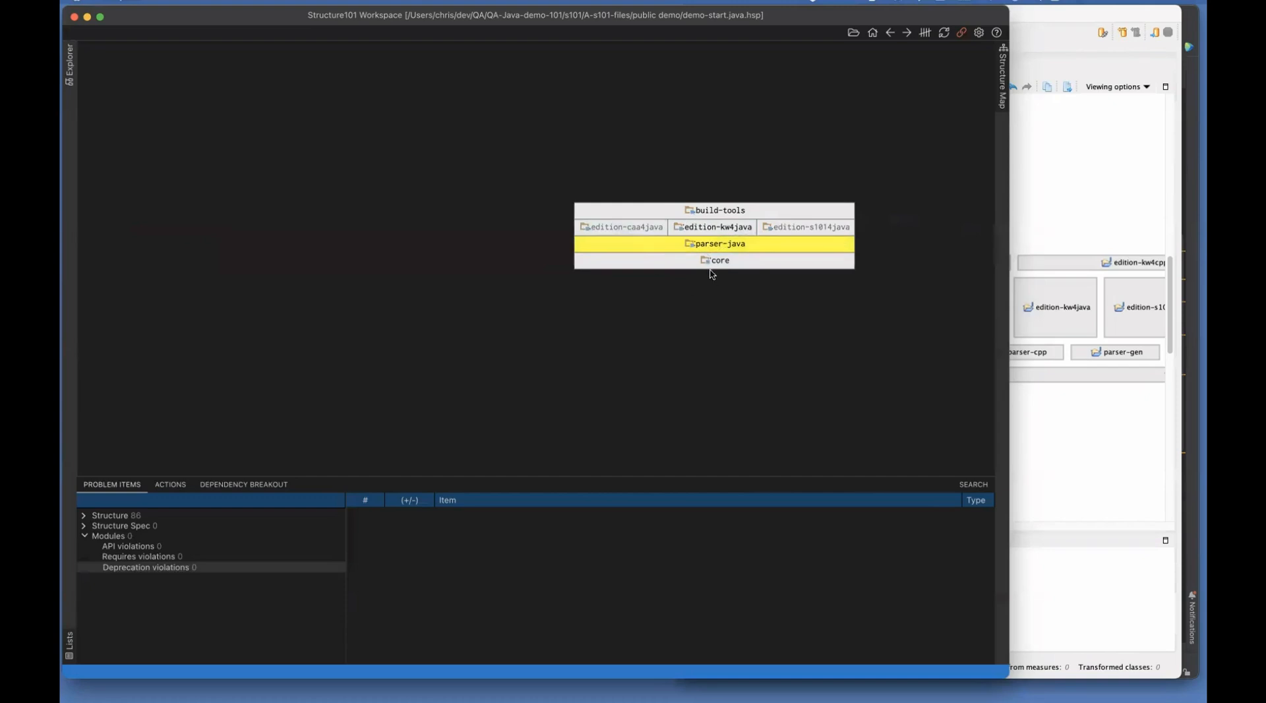
left_click(717, 247)
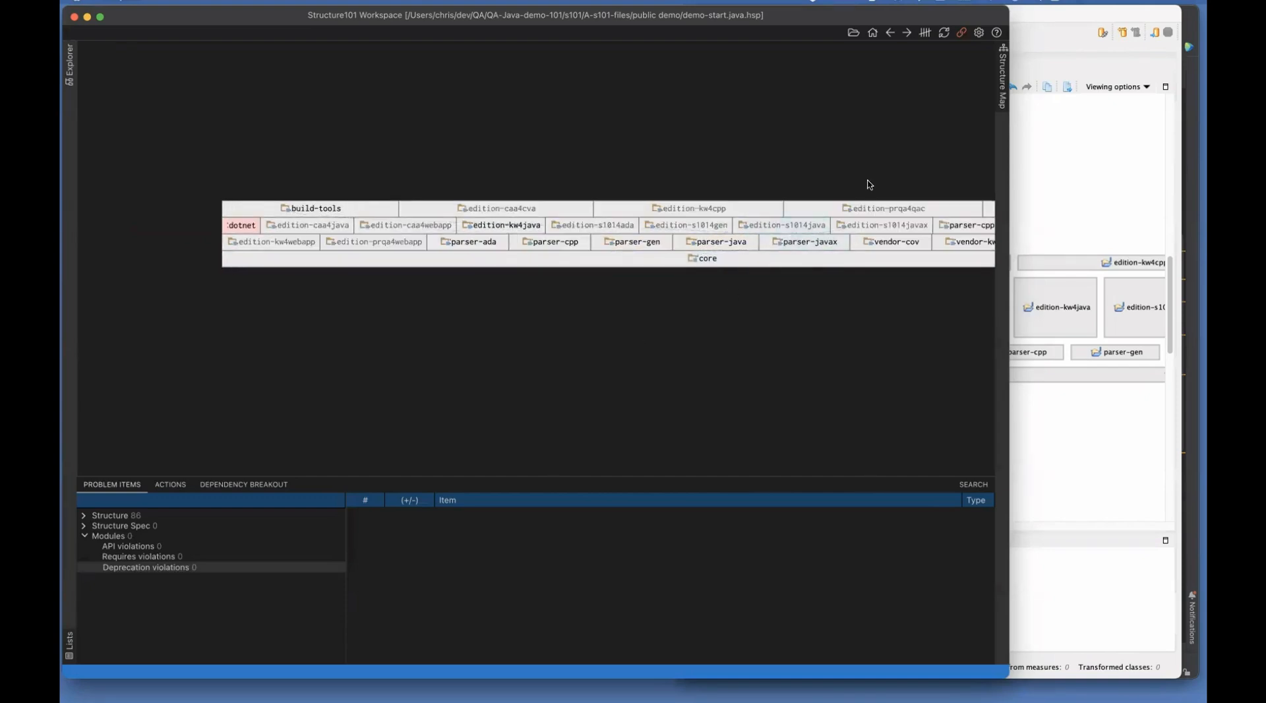
Step: Switch to Structure101 Studio and import the Structure Spec from spec-modules-org.xml
left_click(692, 84)
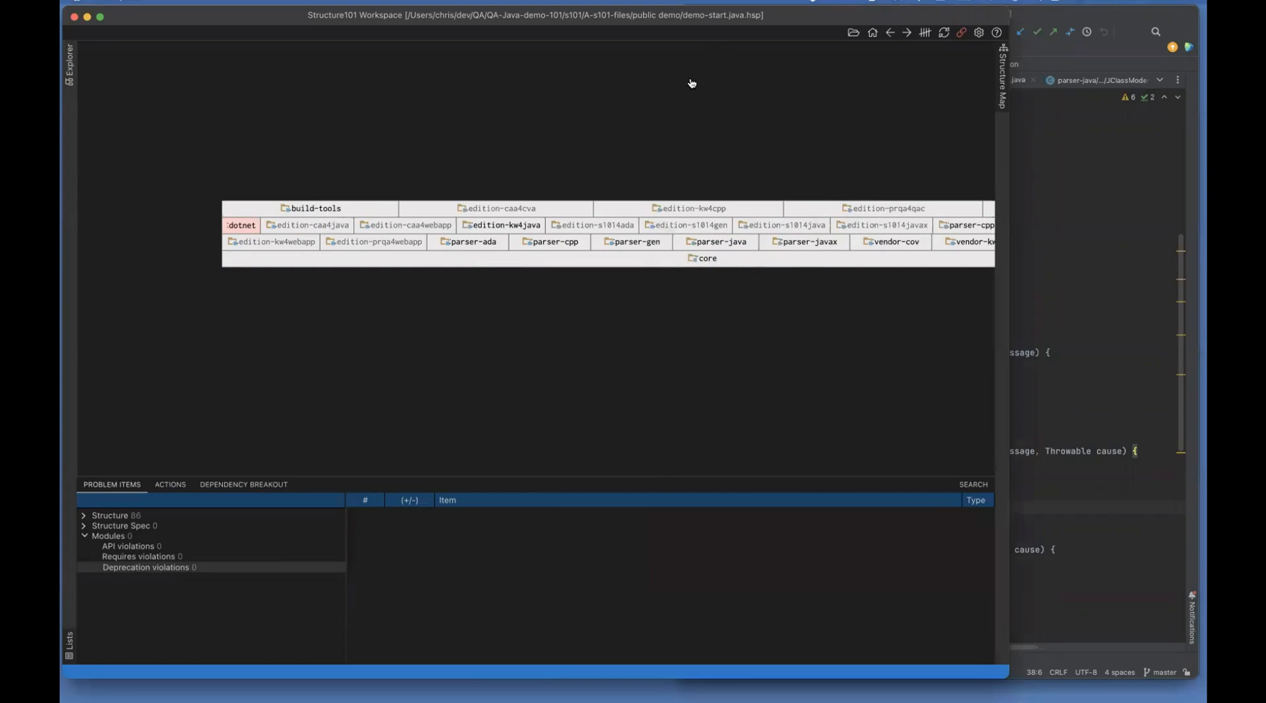
key("super+Tab")
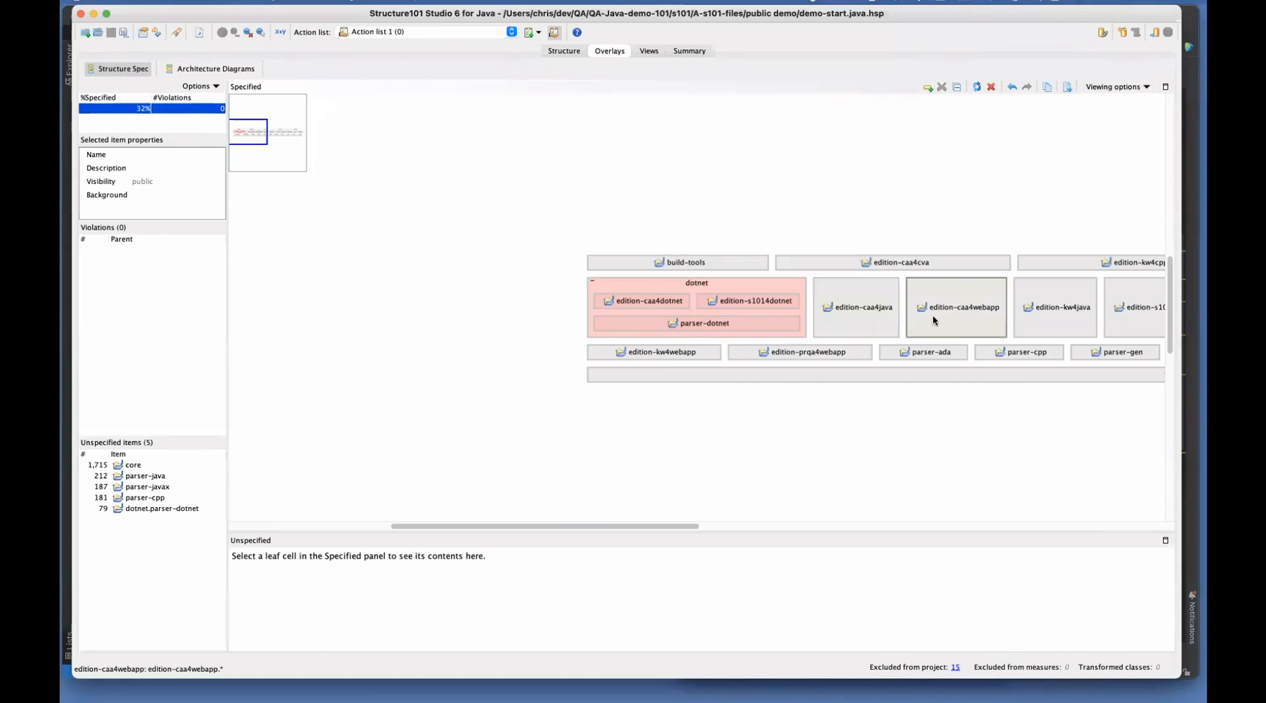
left_click(860, 314)
scroll(748, 509, "right", 5)
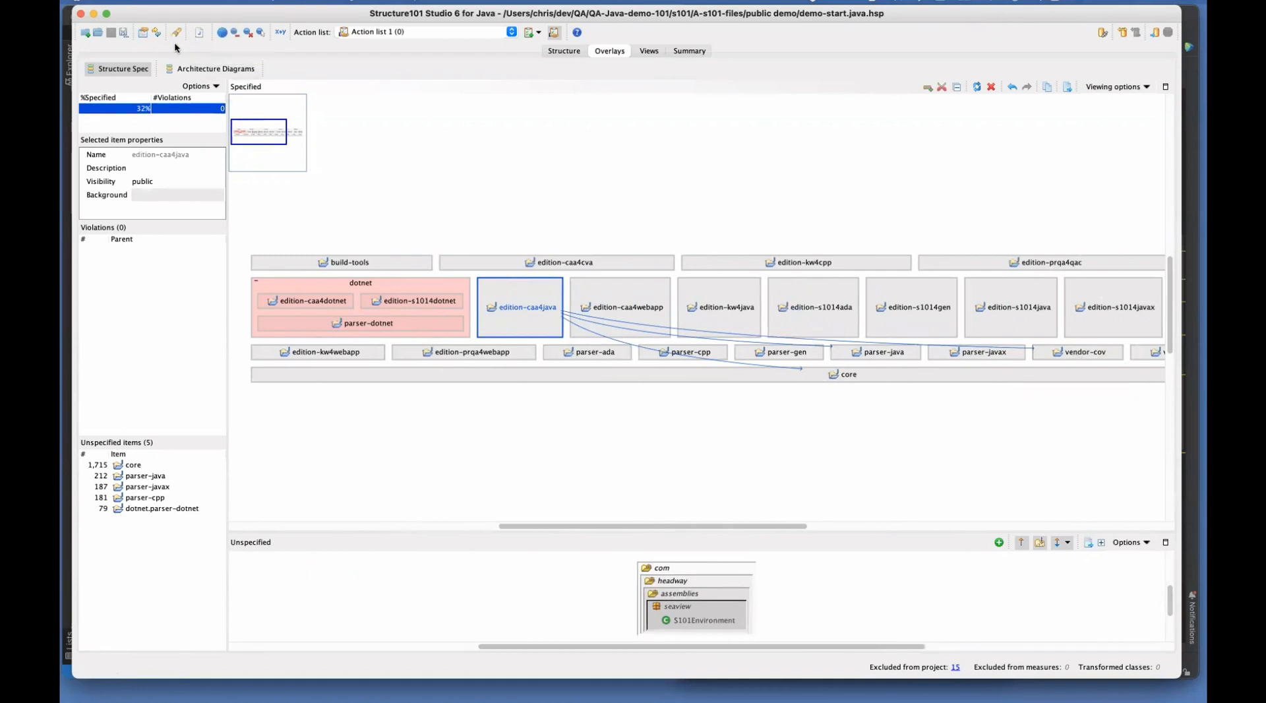
left_click(198, 86)
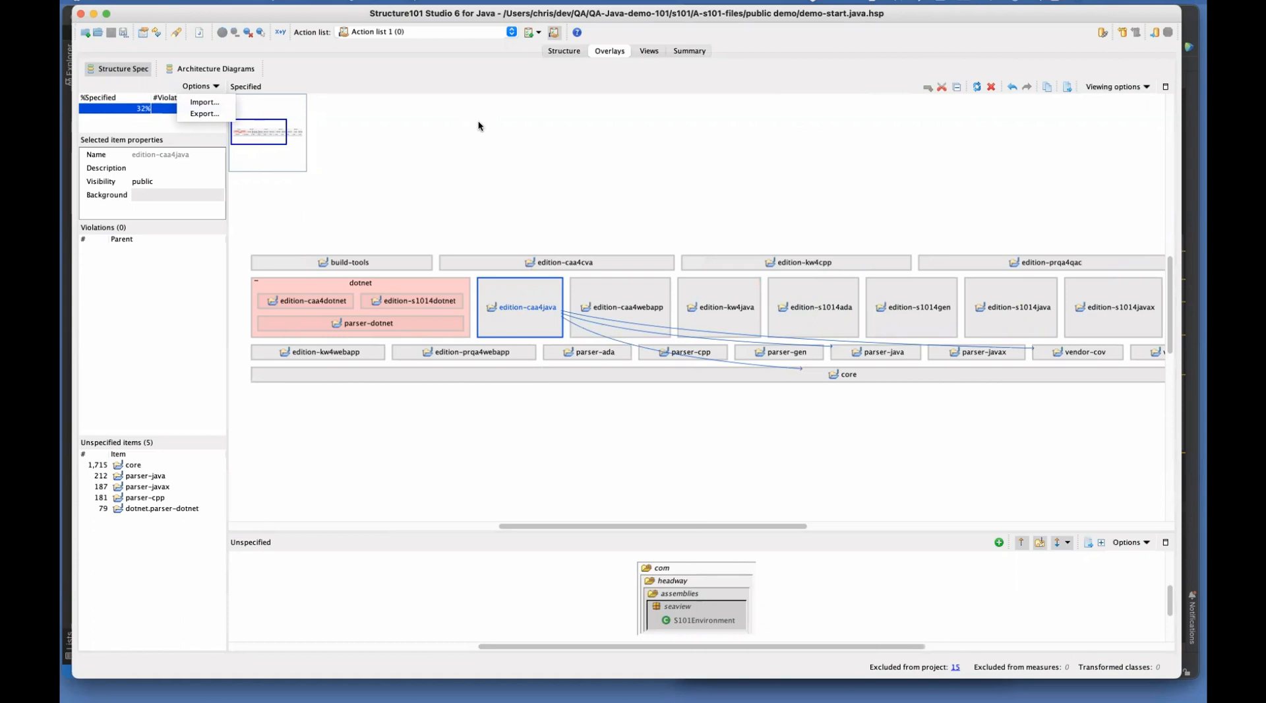
left_click(248, 114)
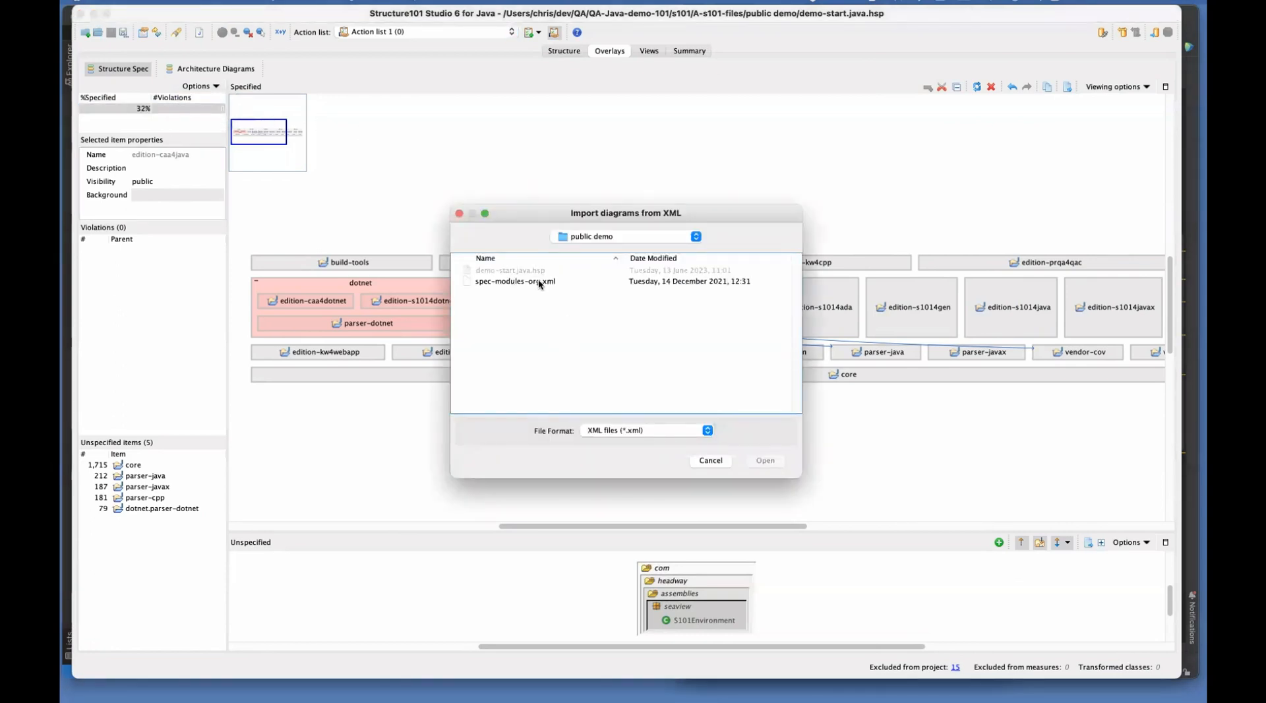
double_click(539, 282)
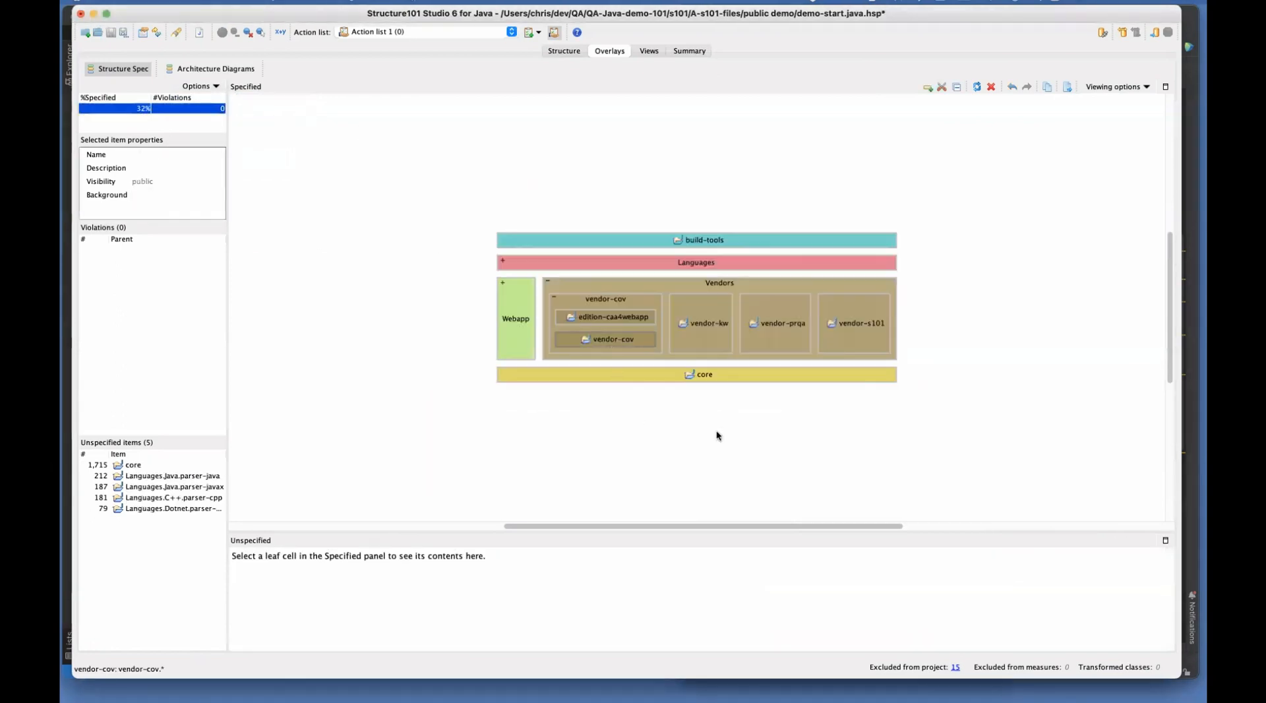
Step: Collapse the Vendors cell, expand Languages and its Dotnet cell, and view the dependencies of Dotnet
left_click(639, 285)
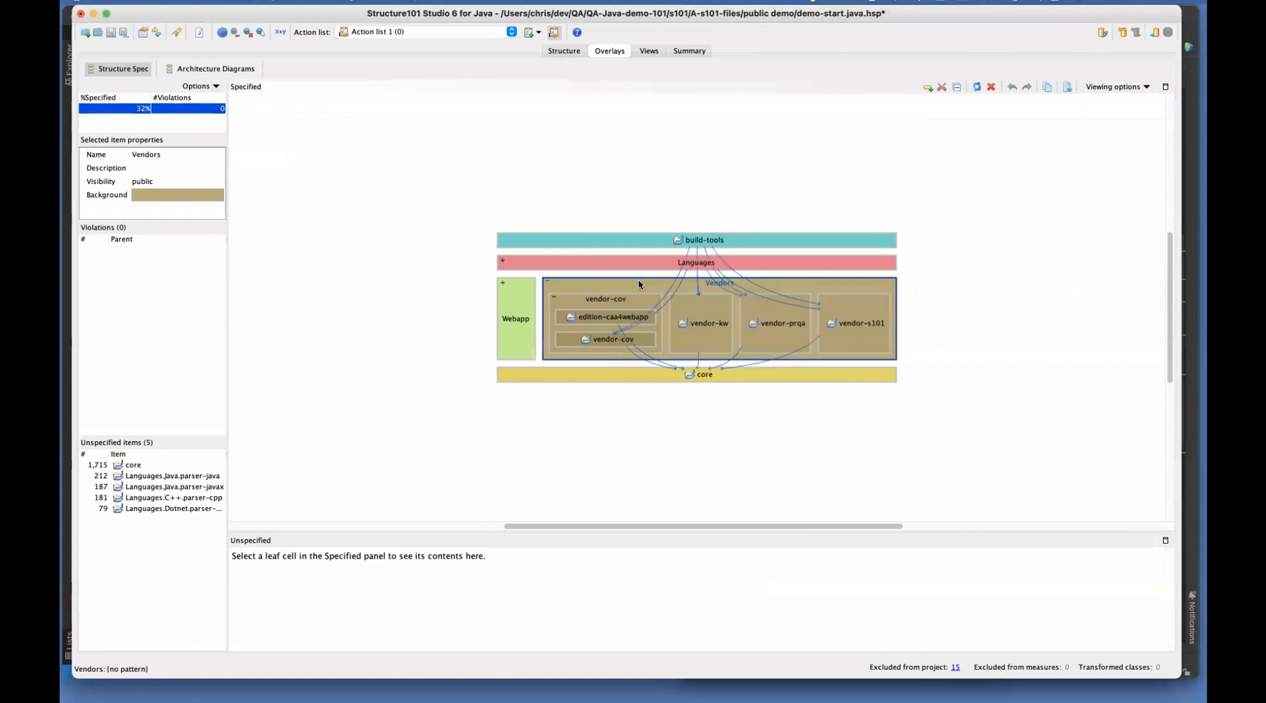
double_click(639, 284)
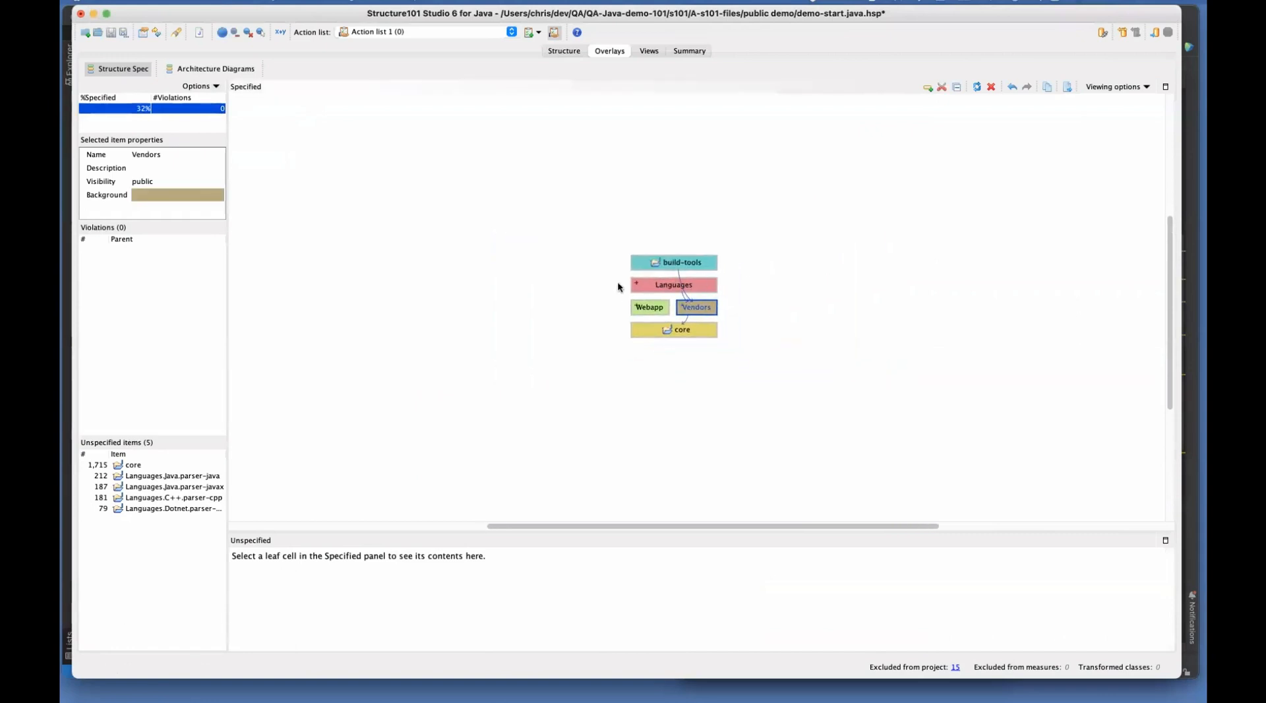
left_click(635, 284)
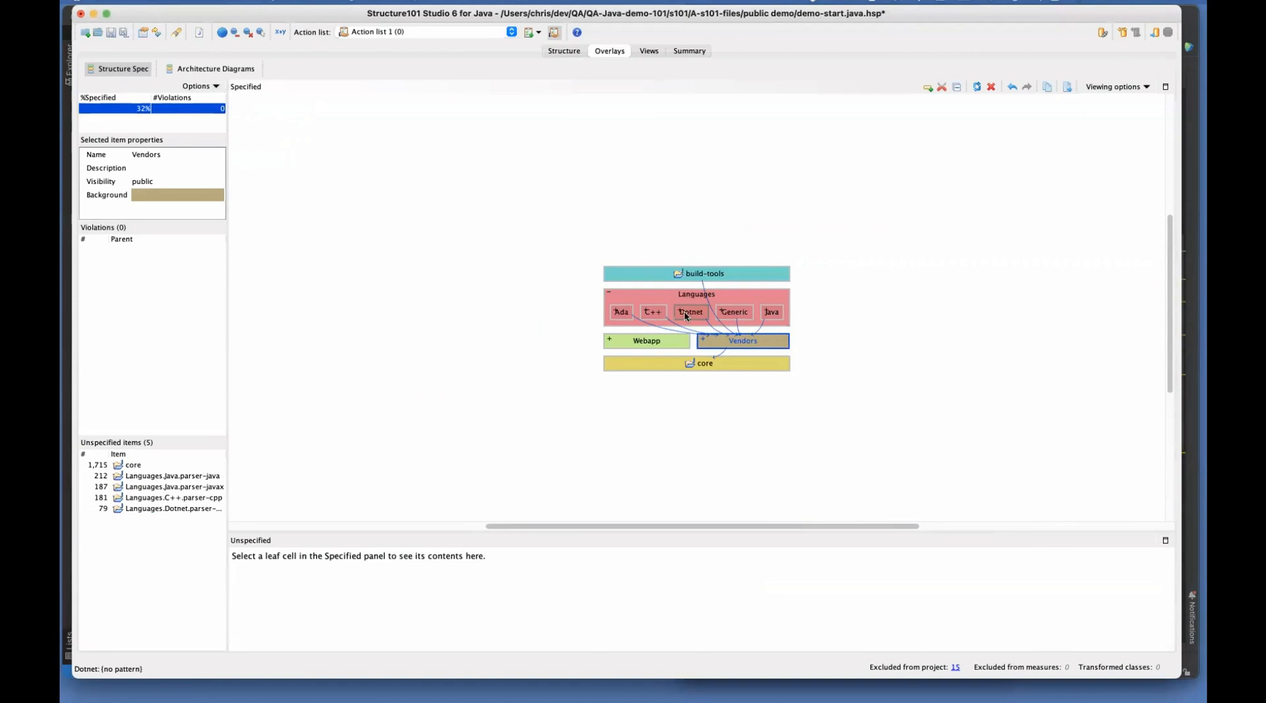
double_click(686, 315)
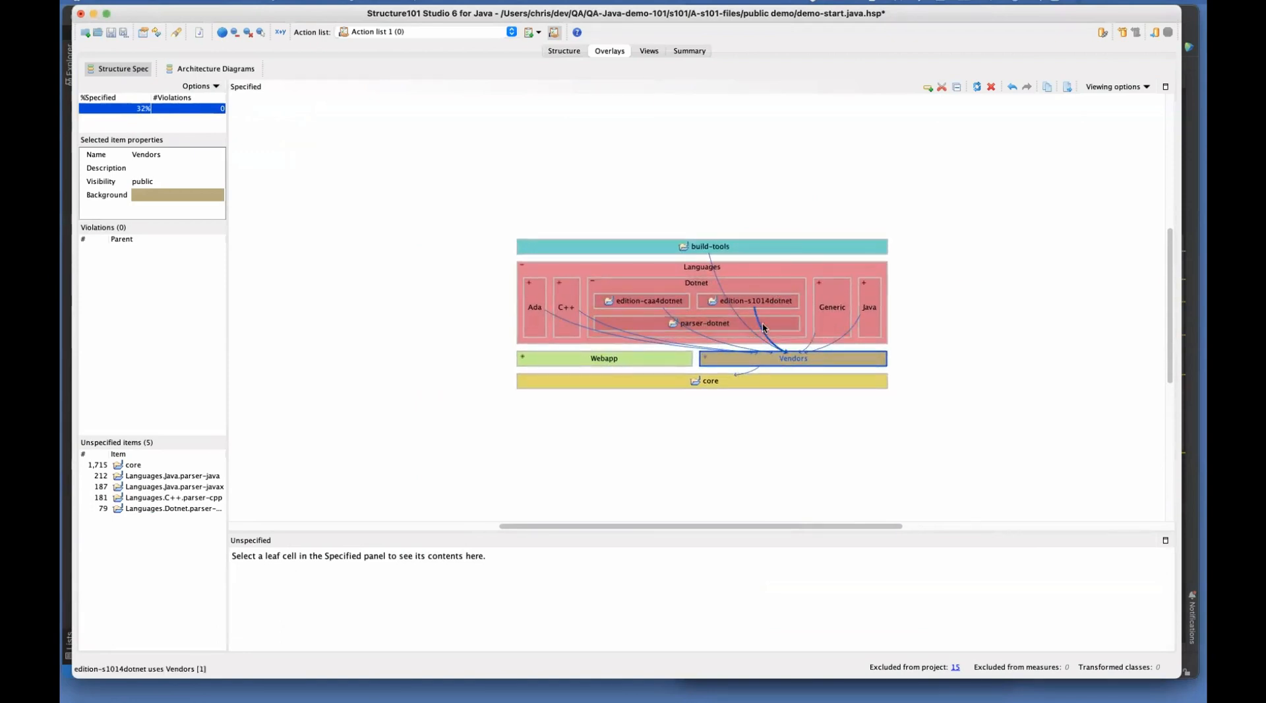
left_click(765, 289)
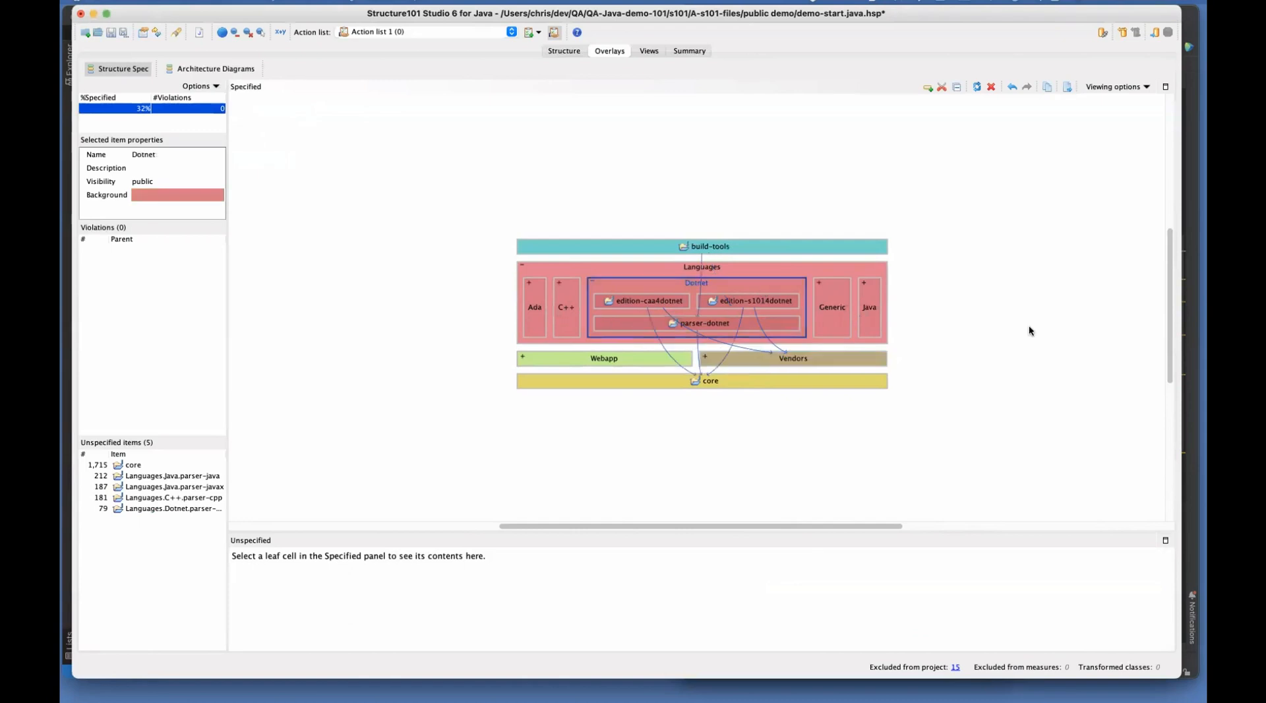
Step: Expand the C++ and Java cells inside Languages to view their modules and the dependencies of Java
left_click(558, 283)
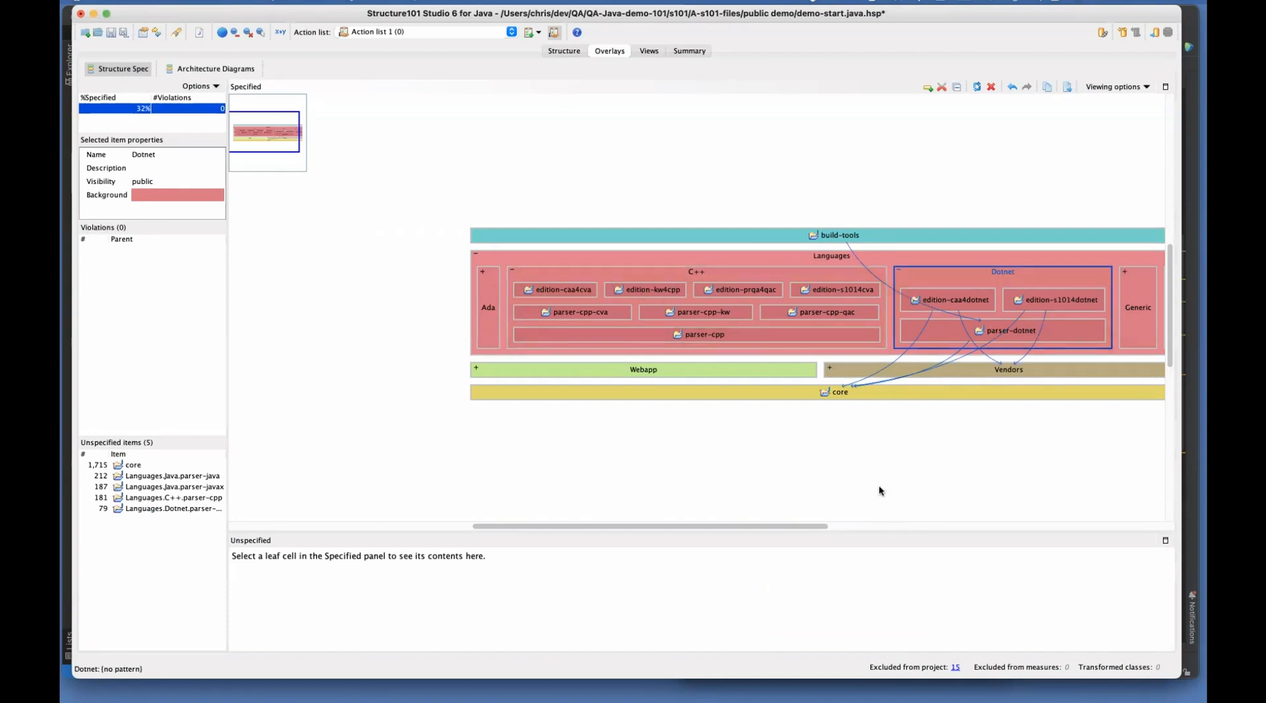
left_click_drag(783, 525, 822, 530)
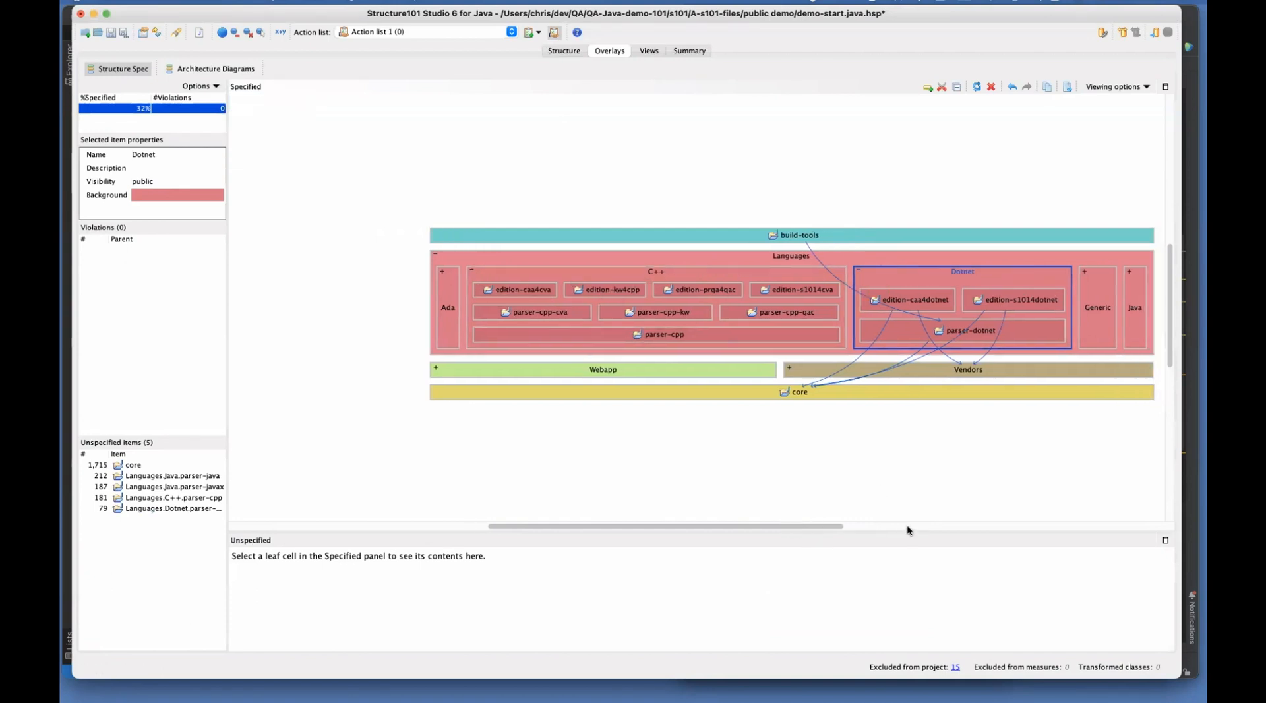
left_click(1136, 299)
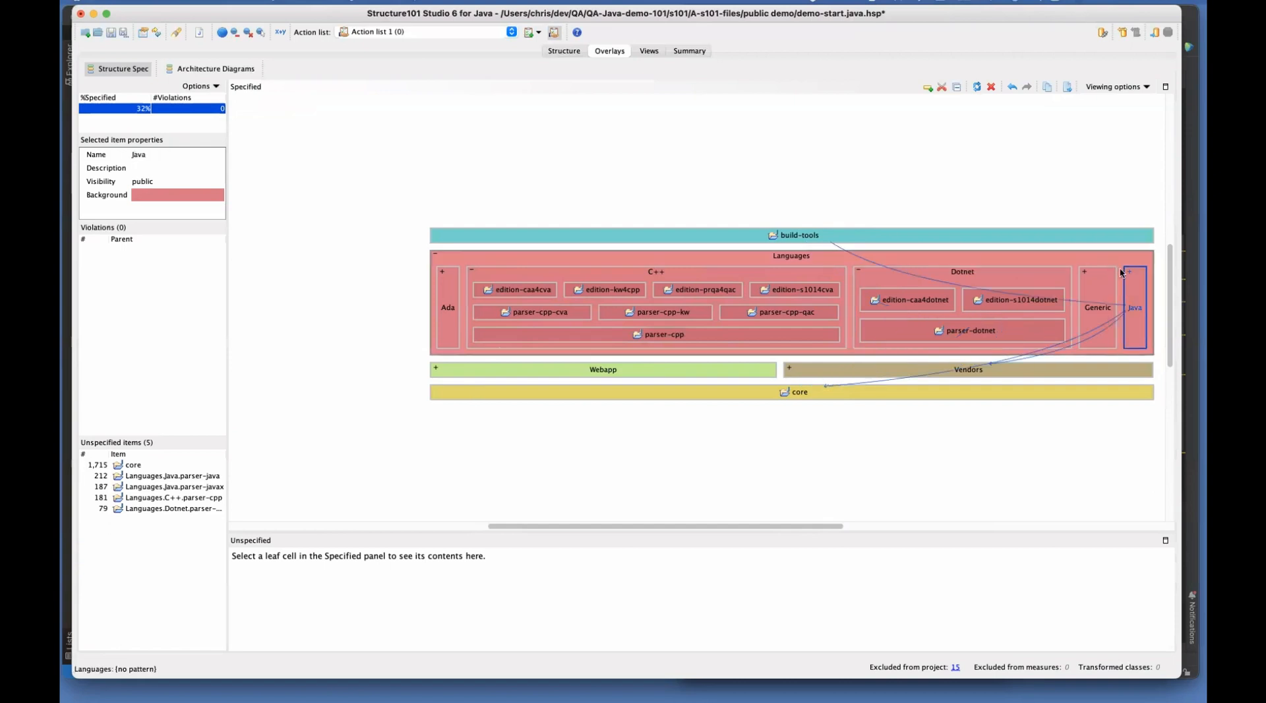
left_click(1129, 269)
scroll(1079, 327, "right", 10)
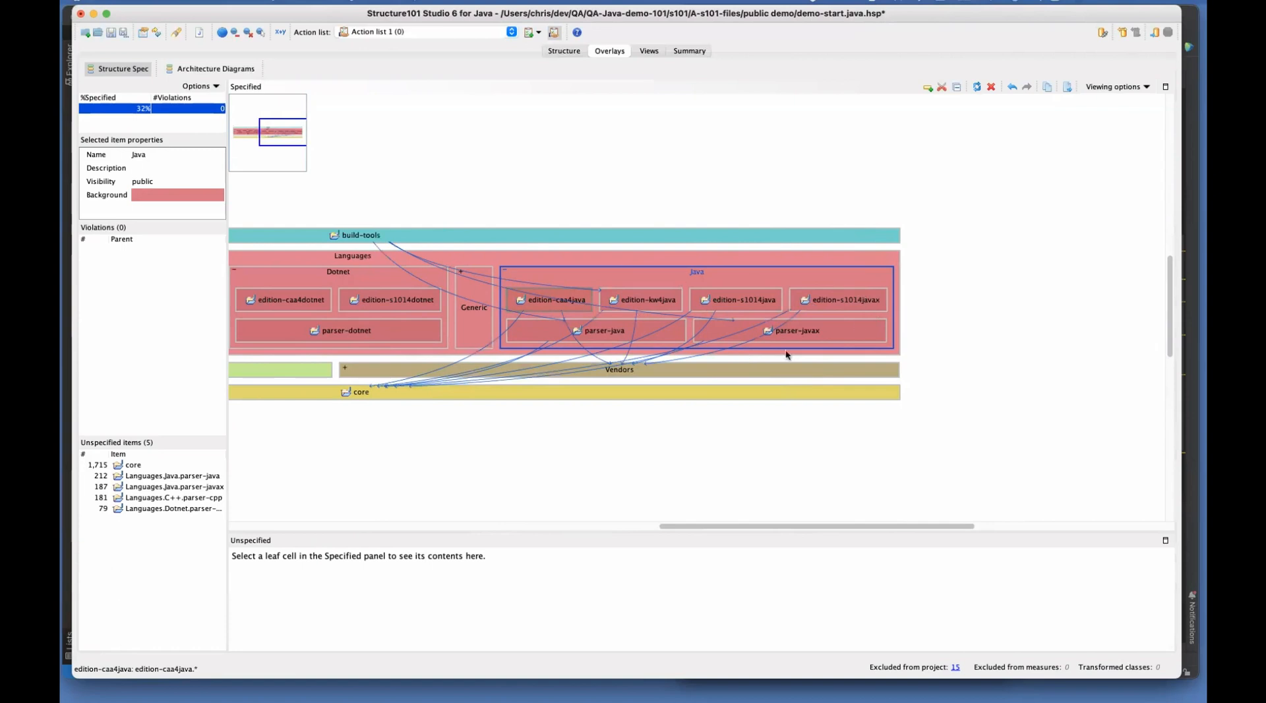
Step: Expand the Vendors cell to inspect its modules, collapse it again, and view the dependencies on the core cell
left_click(344, 368)
scroll(673, 417, "left", 2)
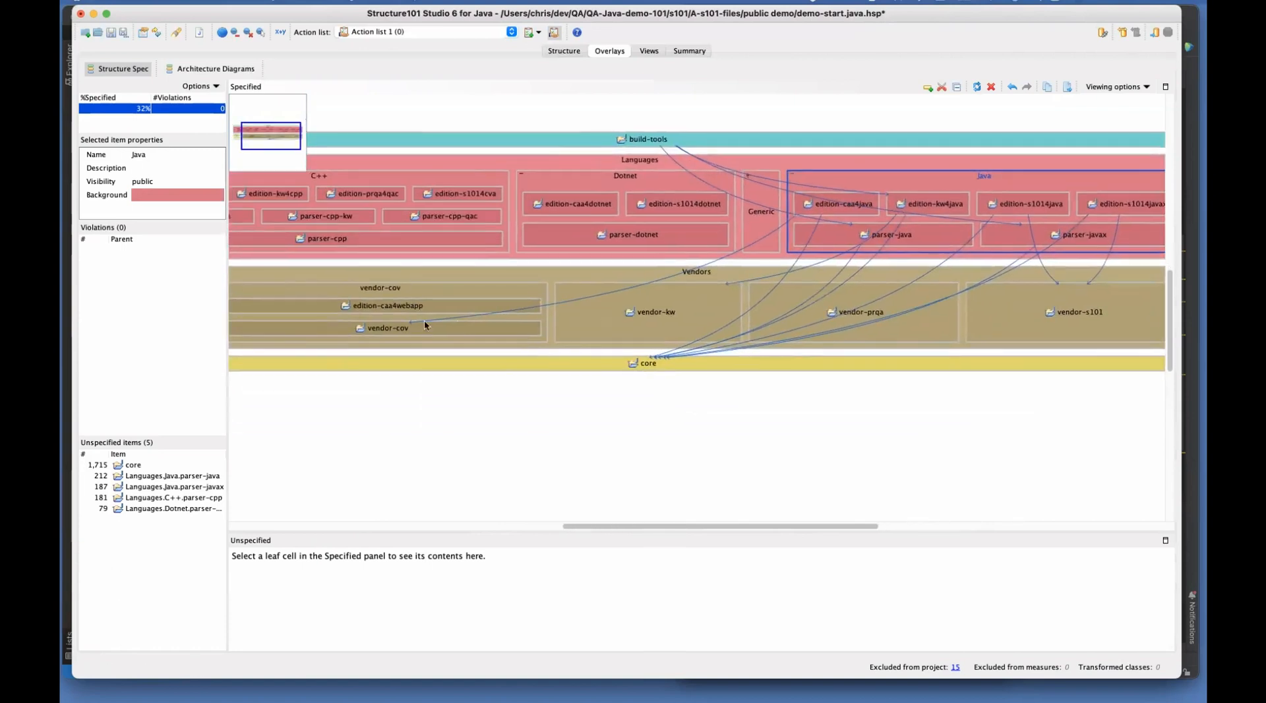
double_click(634, 273)
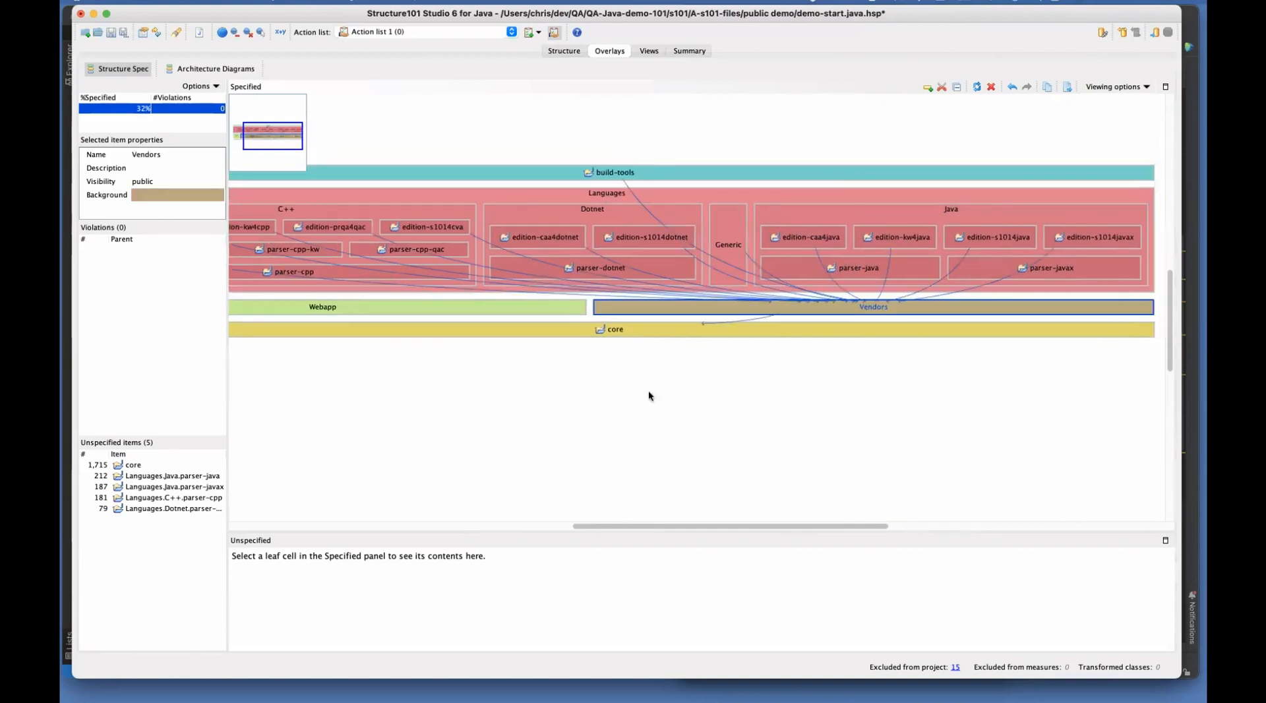
left_click(443, 328)
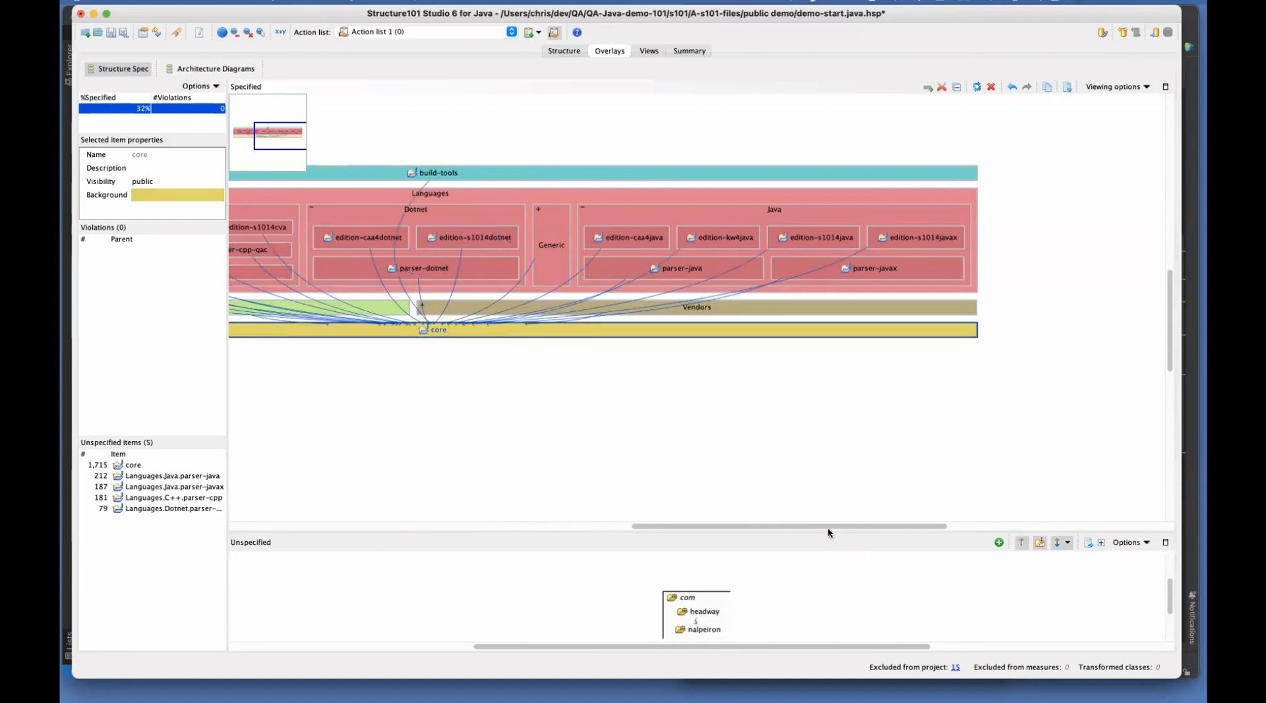
left_click_drag(829, 526, 691, 528)
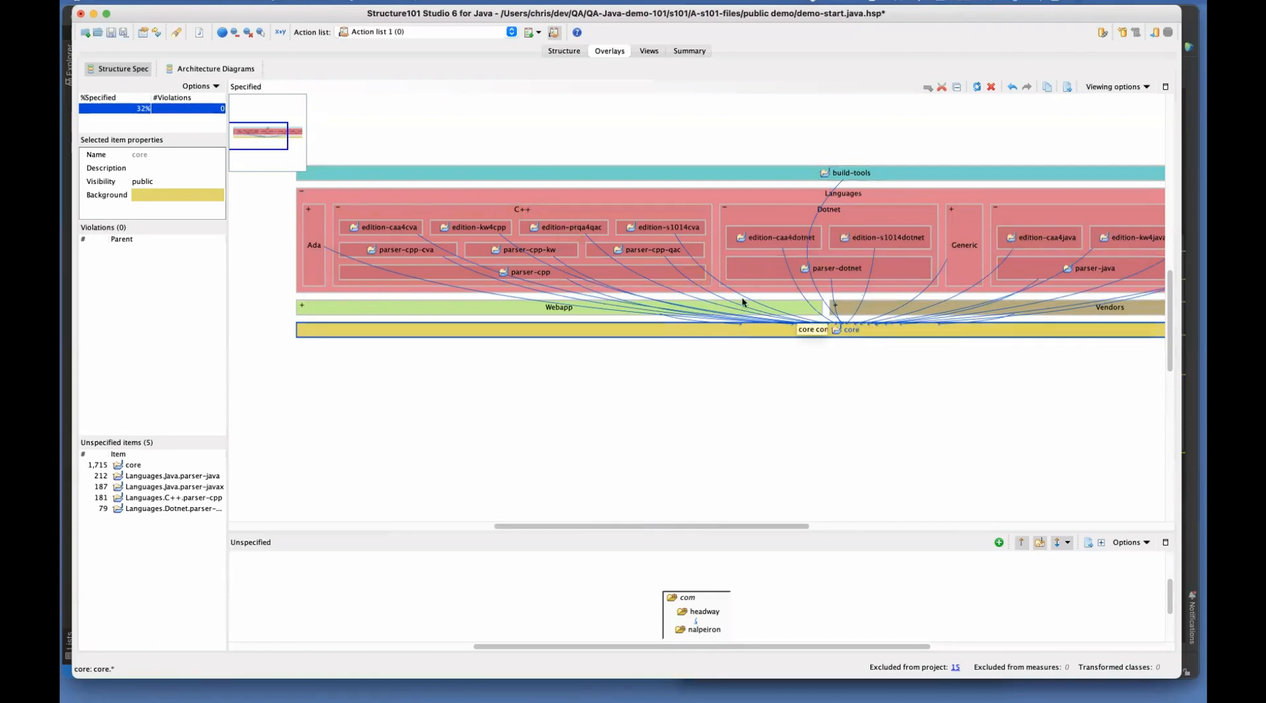
Step: Collapse the C++, Dotnet and Java cells, view the dependencies of the Languages cell, and clear the selection
double_click(556, 208)
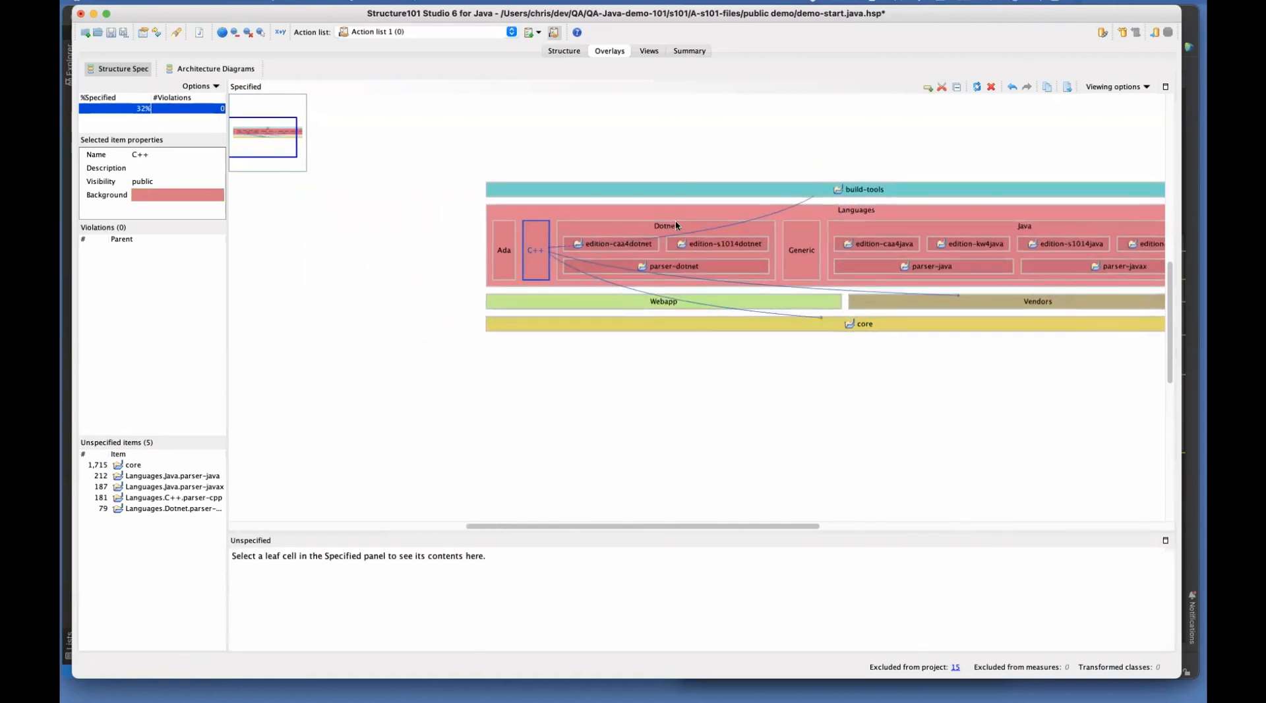
double_click(786, 282)
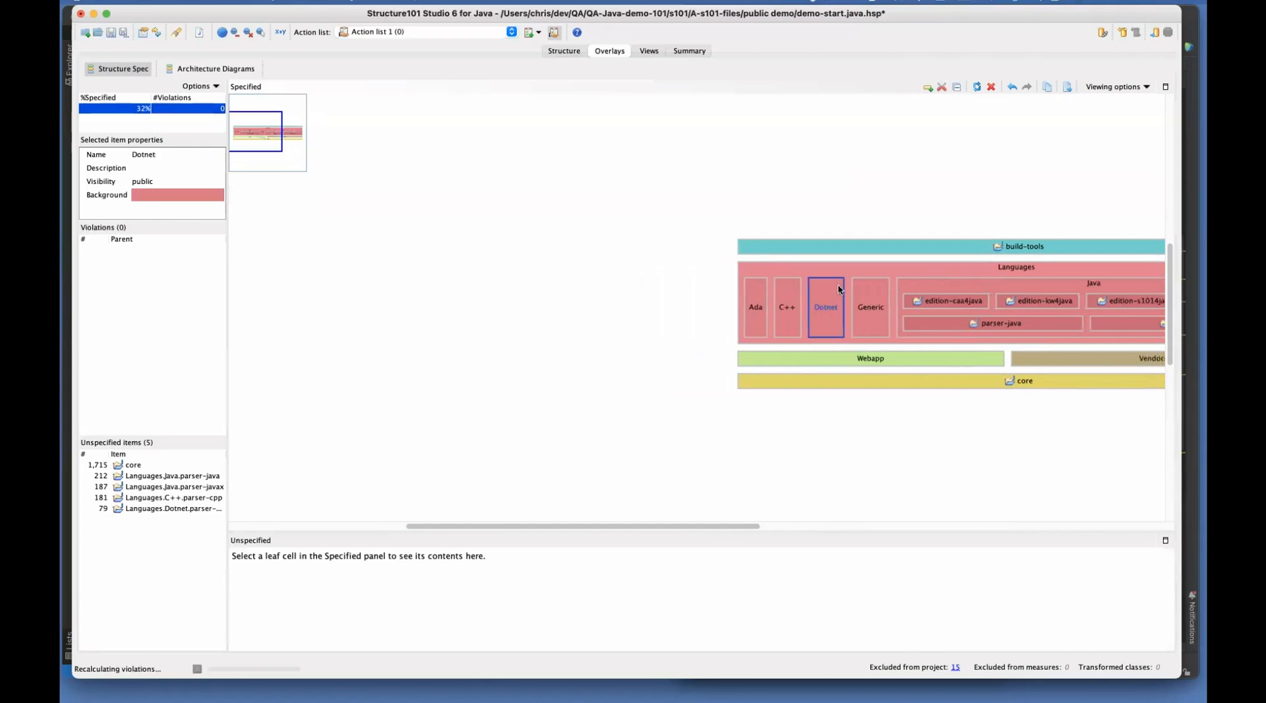
double_click(950, 291)
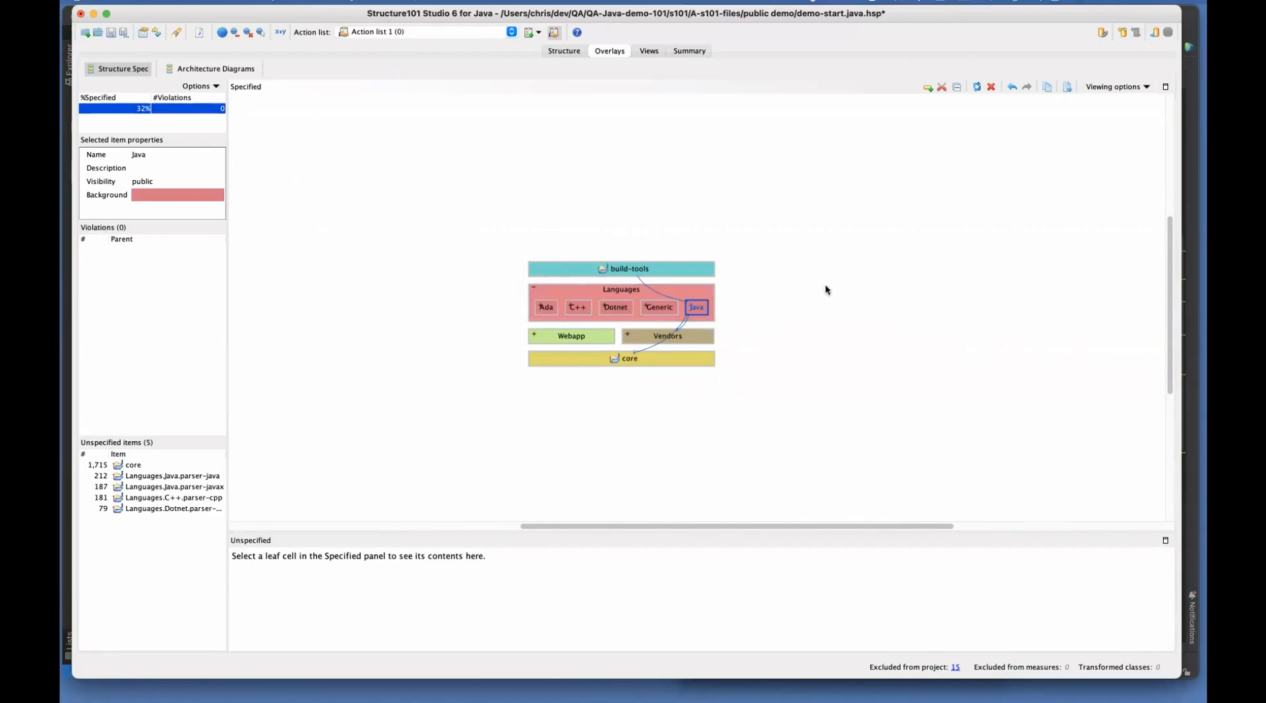
left_click(592, 287)
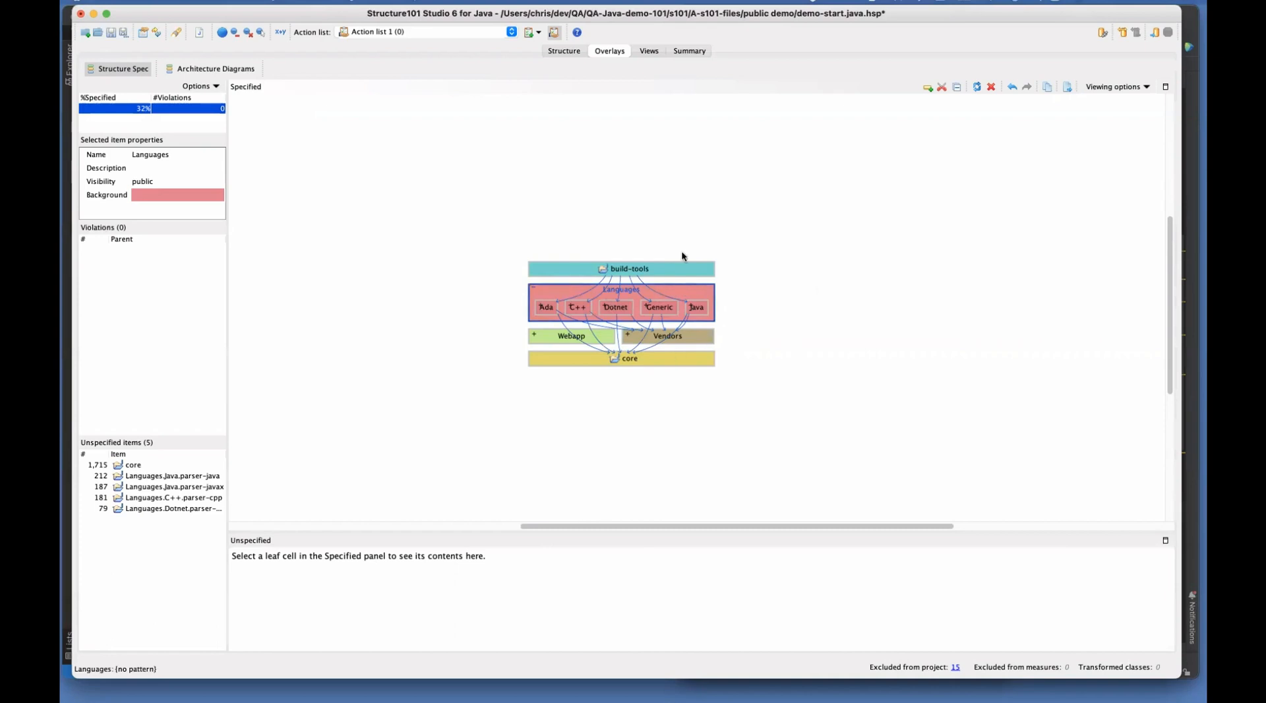
left_click(765, 324)
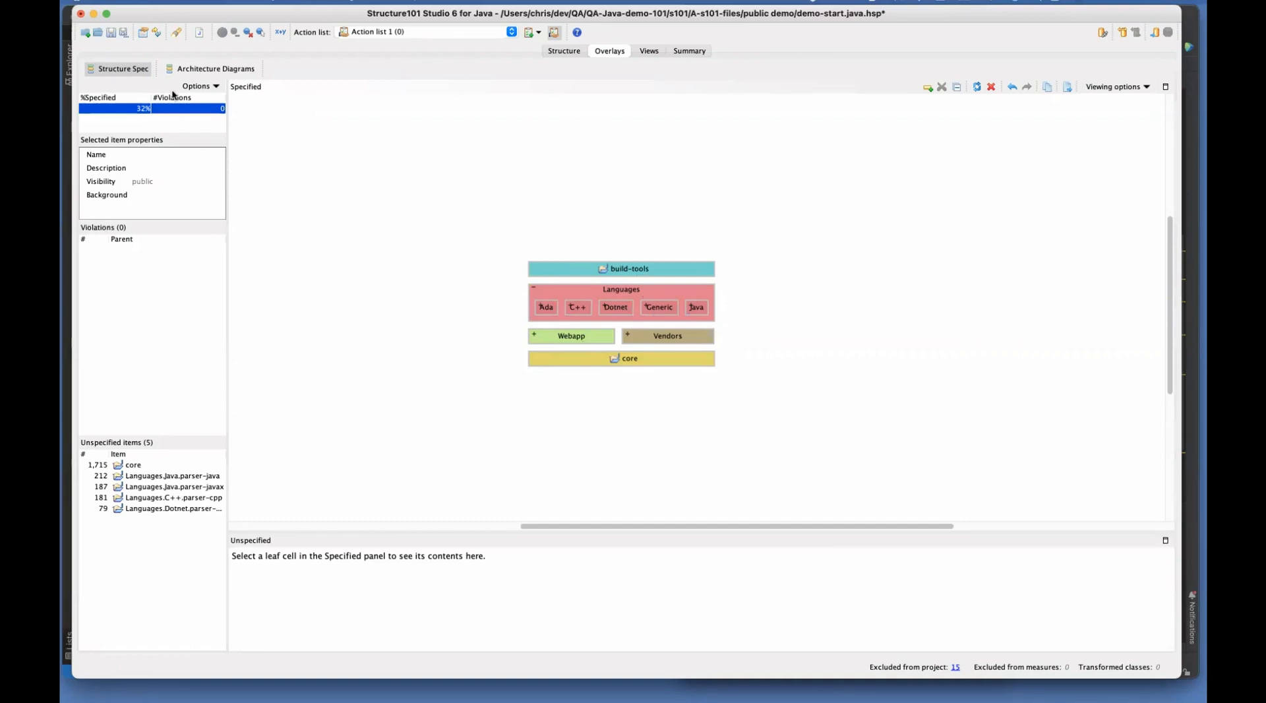
Step: Save the project with the imported spec and reload it in Structure101 Workspace to update the structure map
left_click(112, 32)
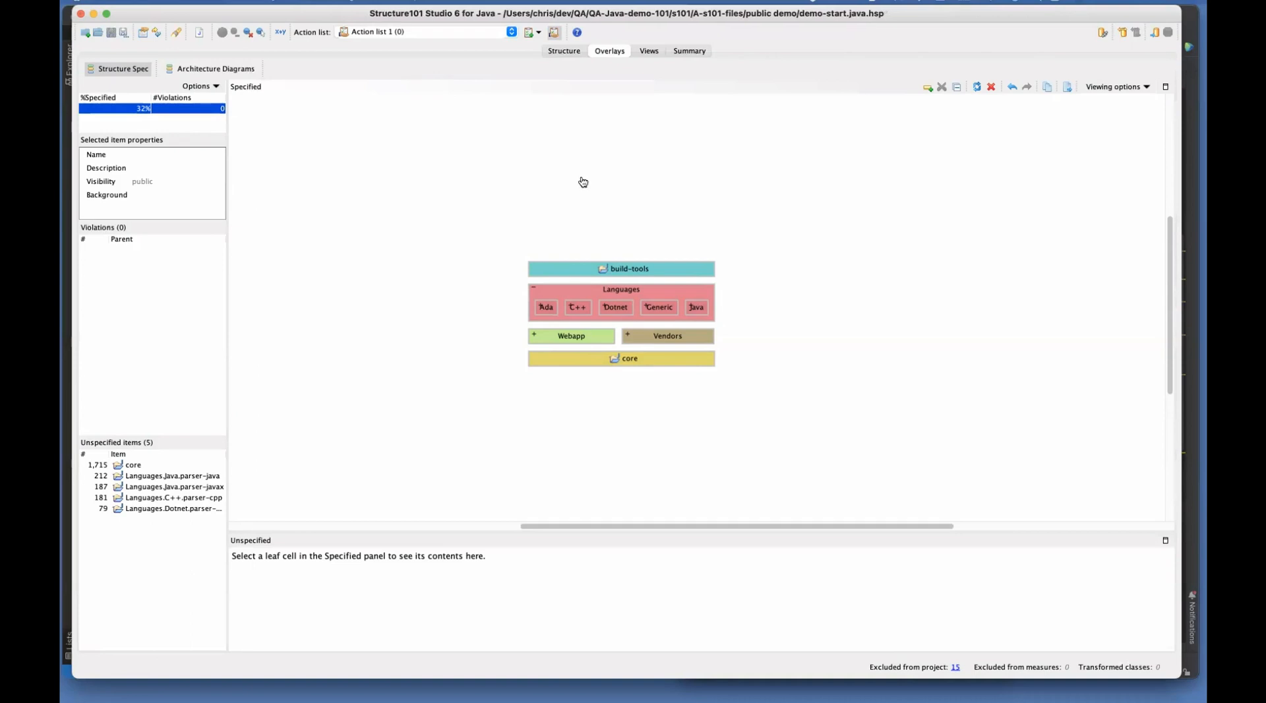
key("super+Tab")
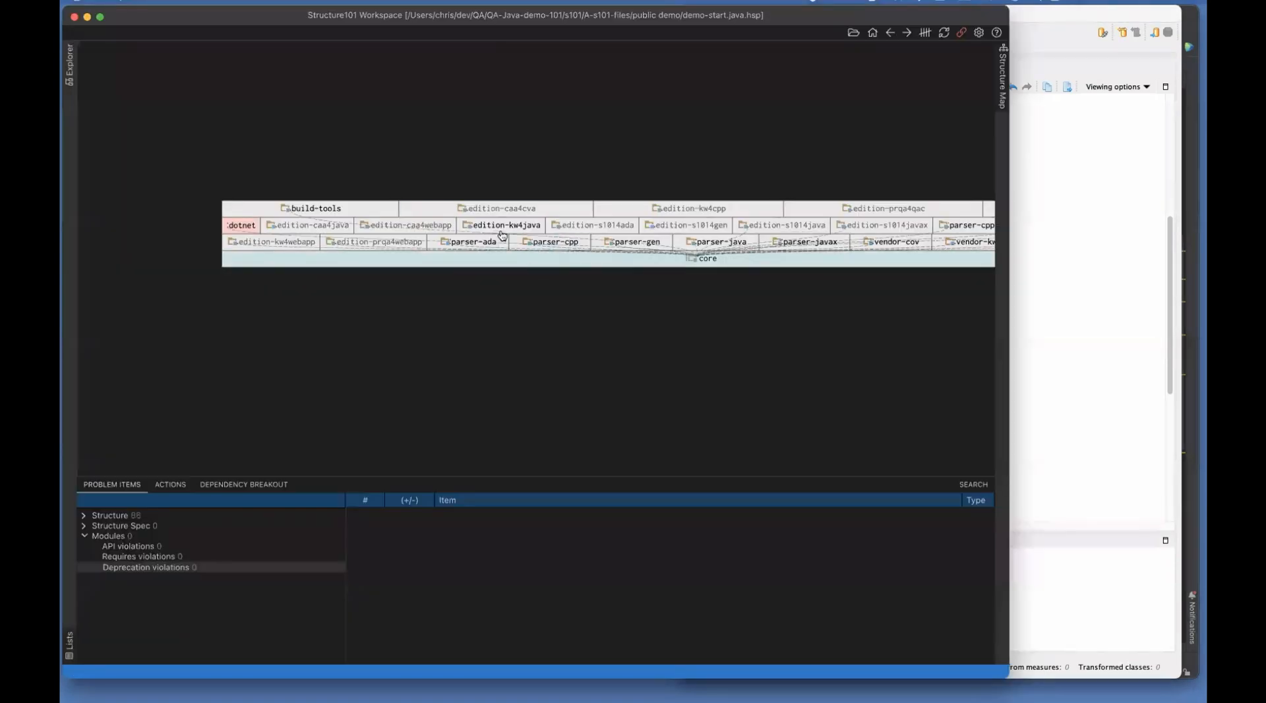
left_click(854, 33)
left_click(812, 472)
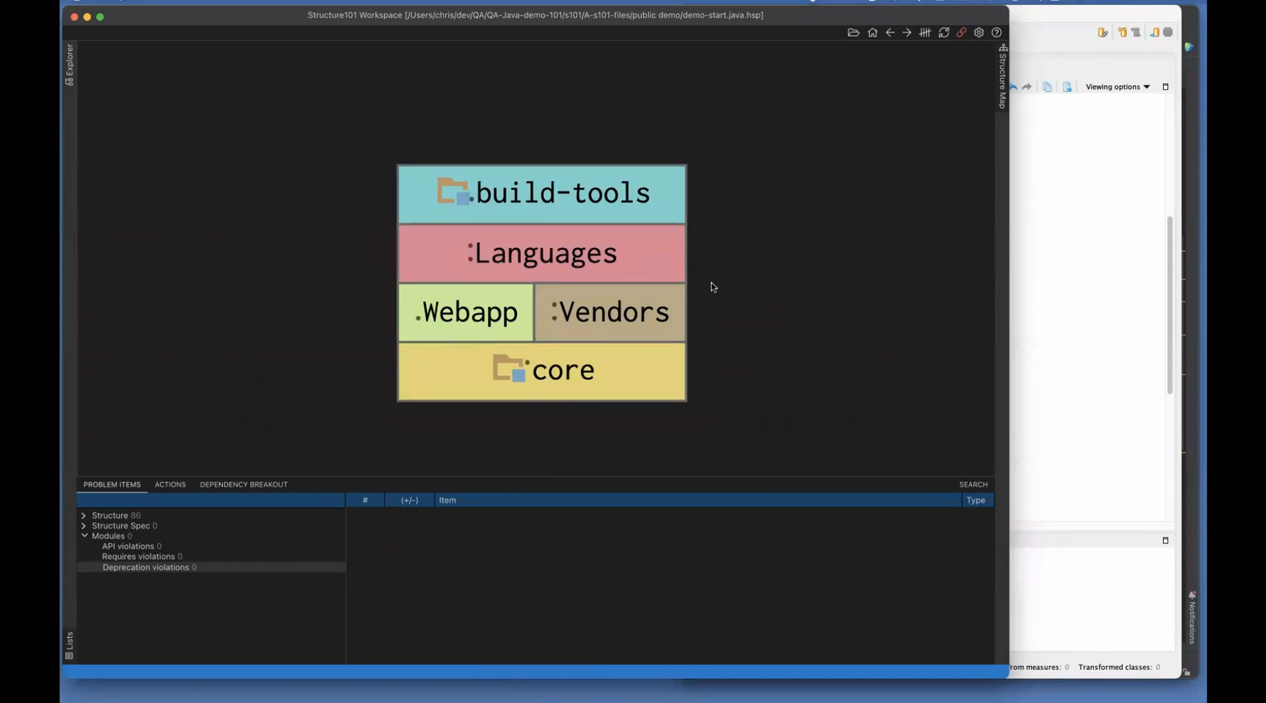
Step: Expand Languages and Java down to the KWJLanguagePack class members inside edition-kw4java, and collapse edition-kw4java again
double_click(549, 249)
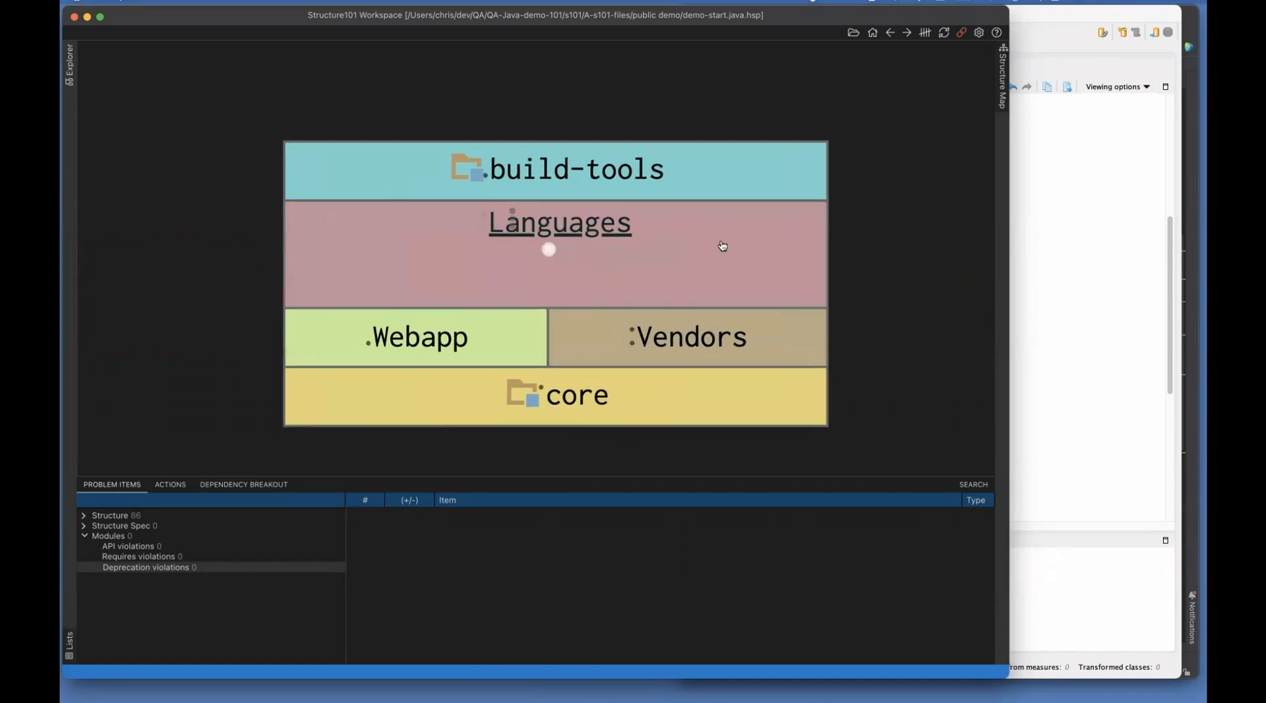
double_click(771, 271)
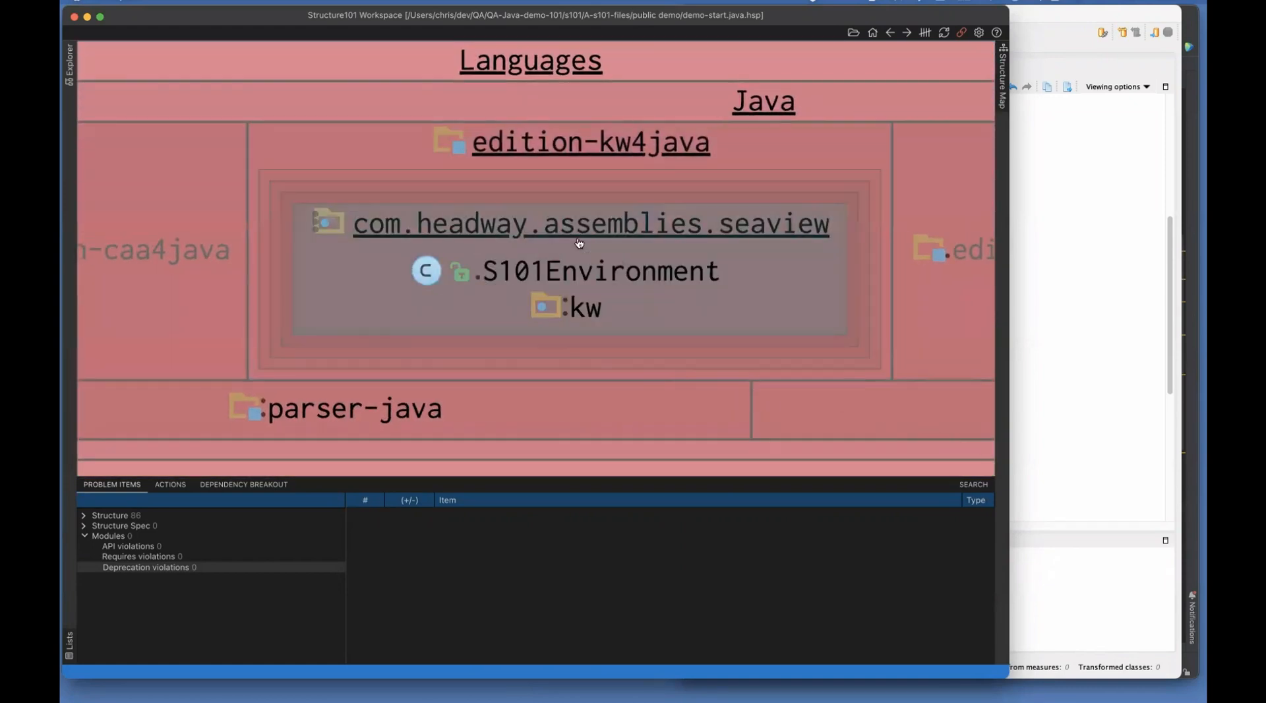
double_click(615, 326)
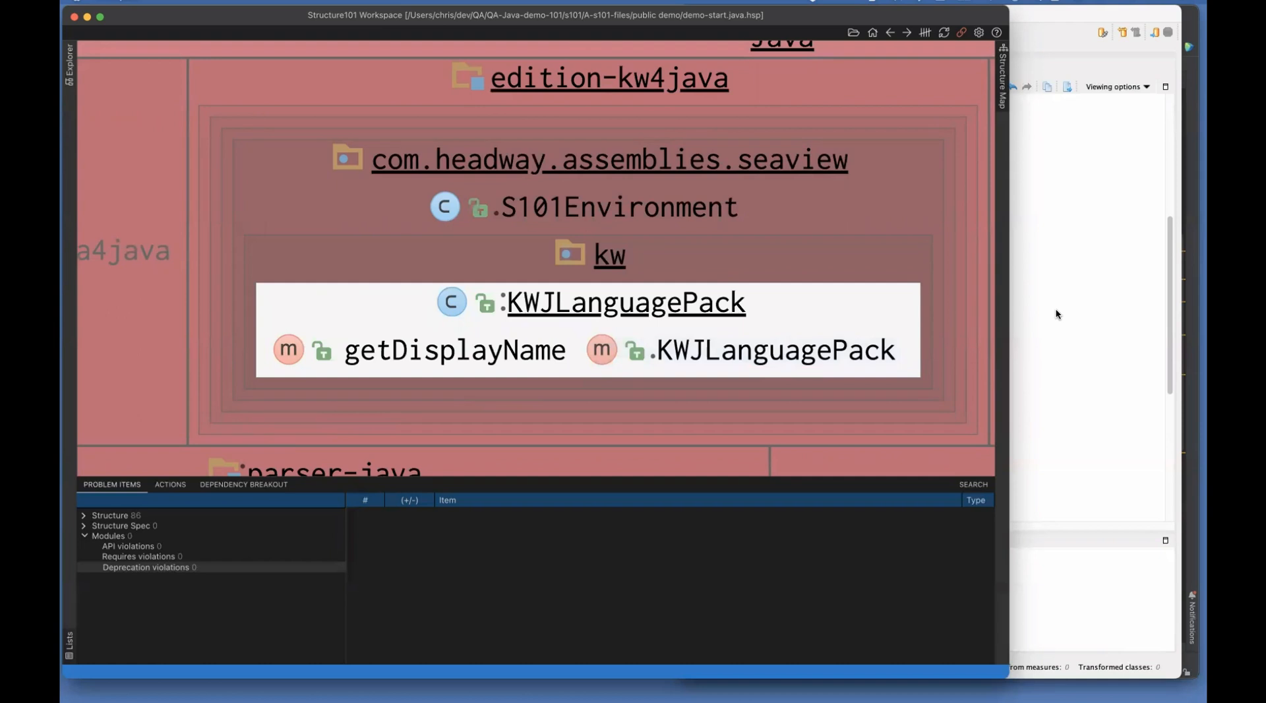
double_click(391, 102)
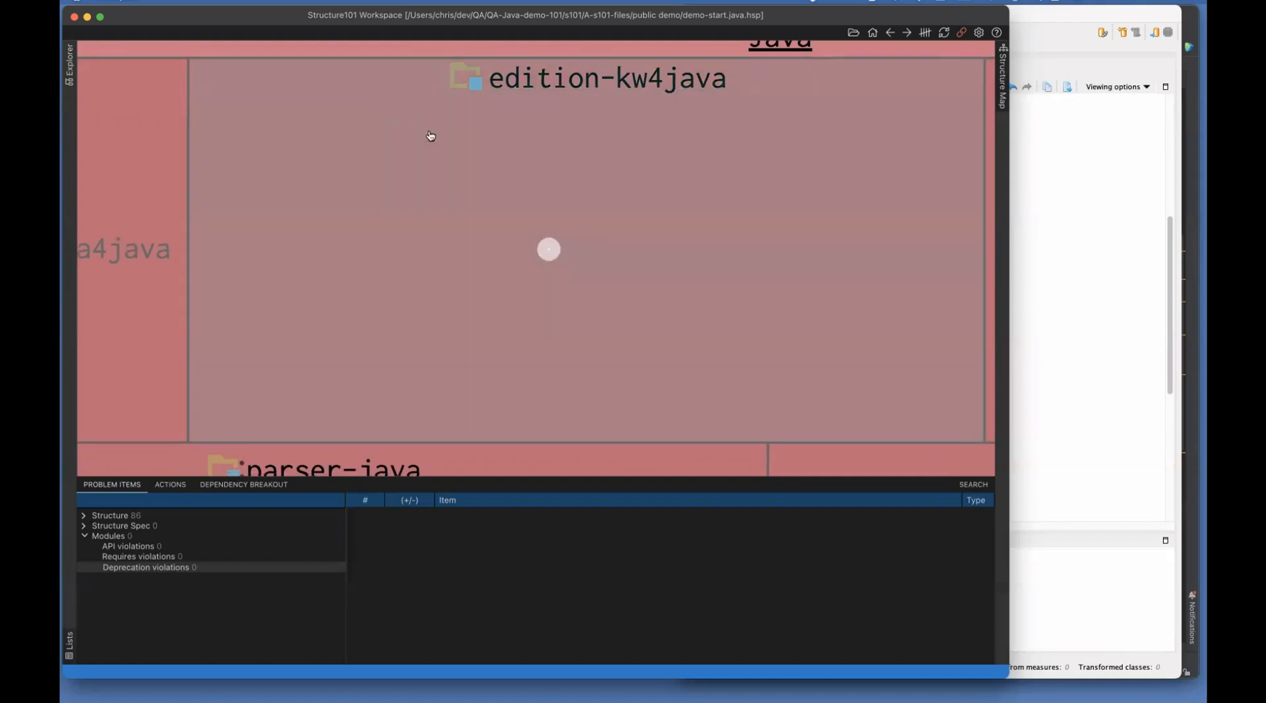
Step: Expand the core cell through com, headway and assemblies.seaview down to the members of the DepotProxy class
double_click(396, 308)
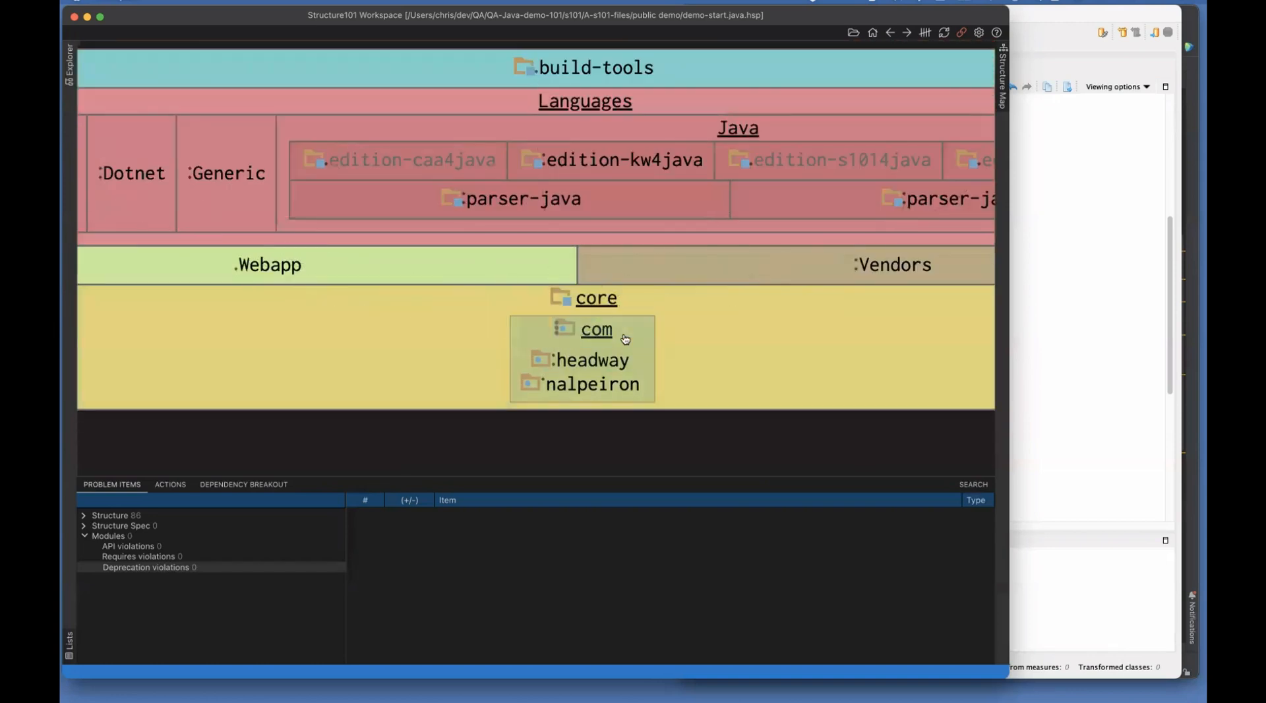
double_click(626, 333)
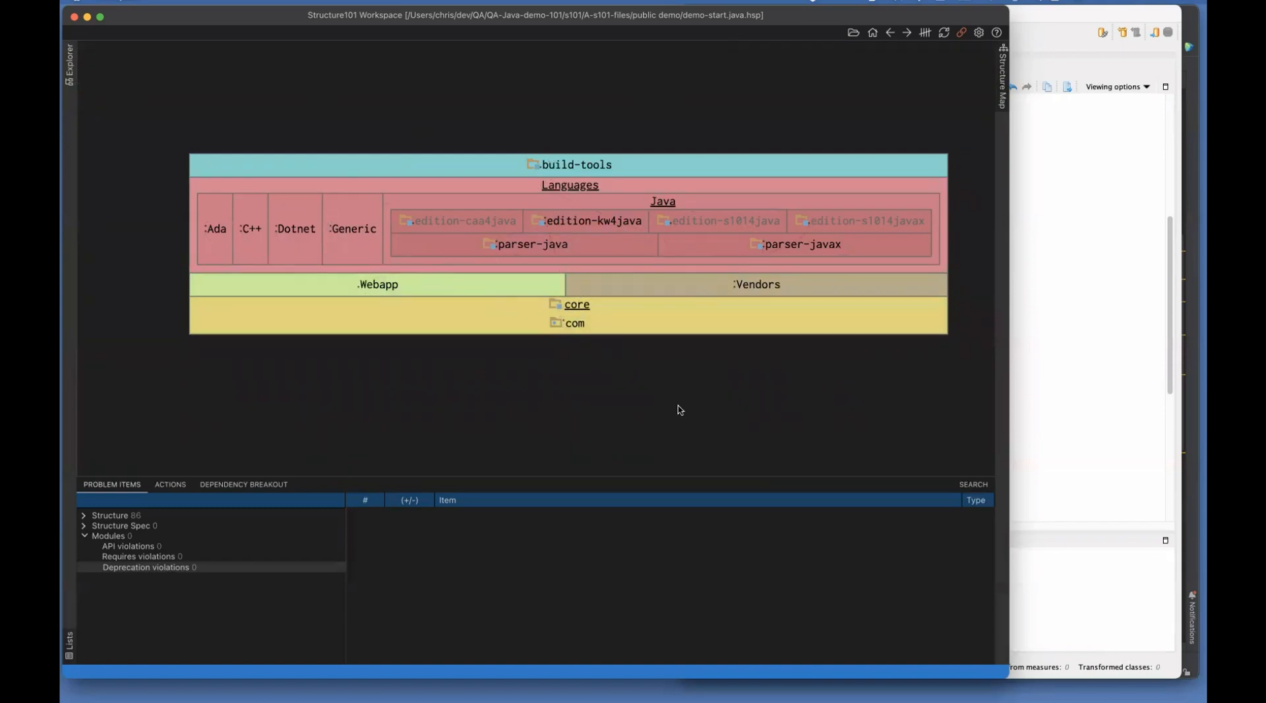
double_click(571, 323)
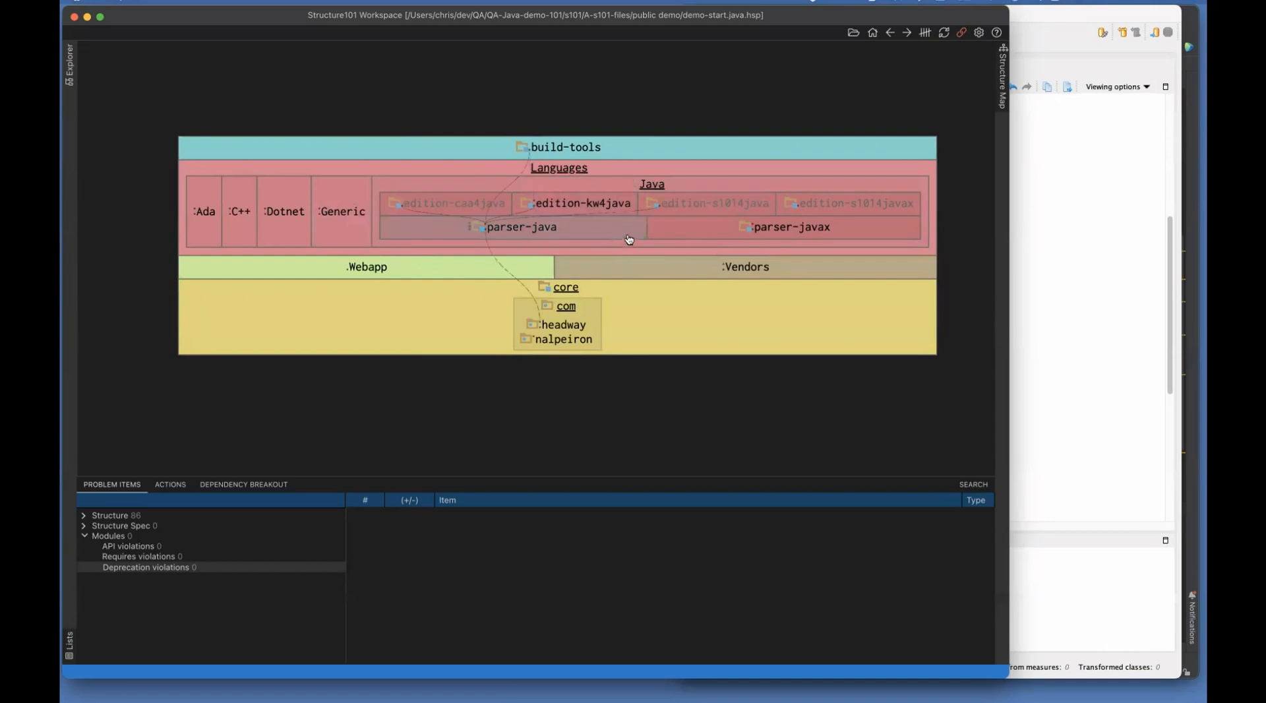
double_click(565, 327)
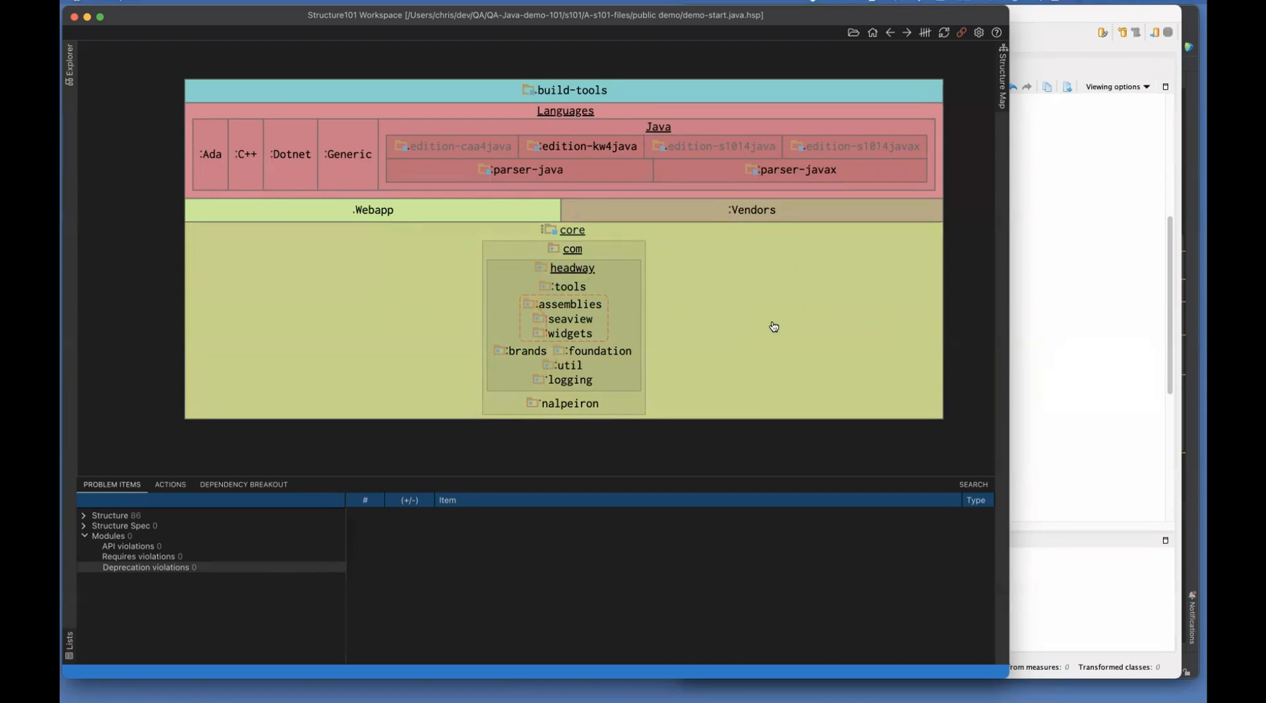
double_click(558, 321)
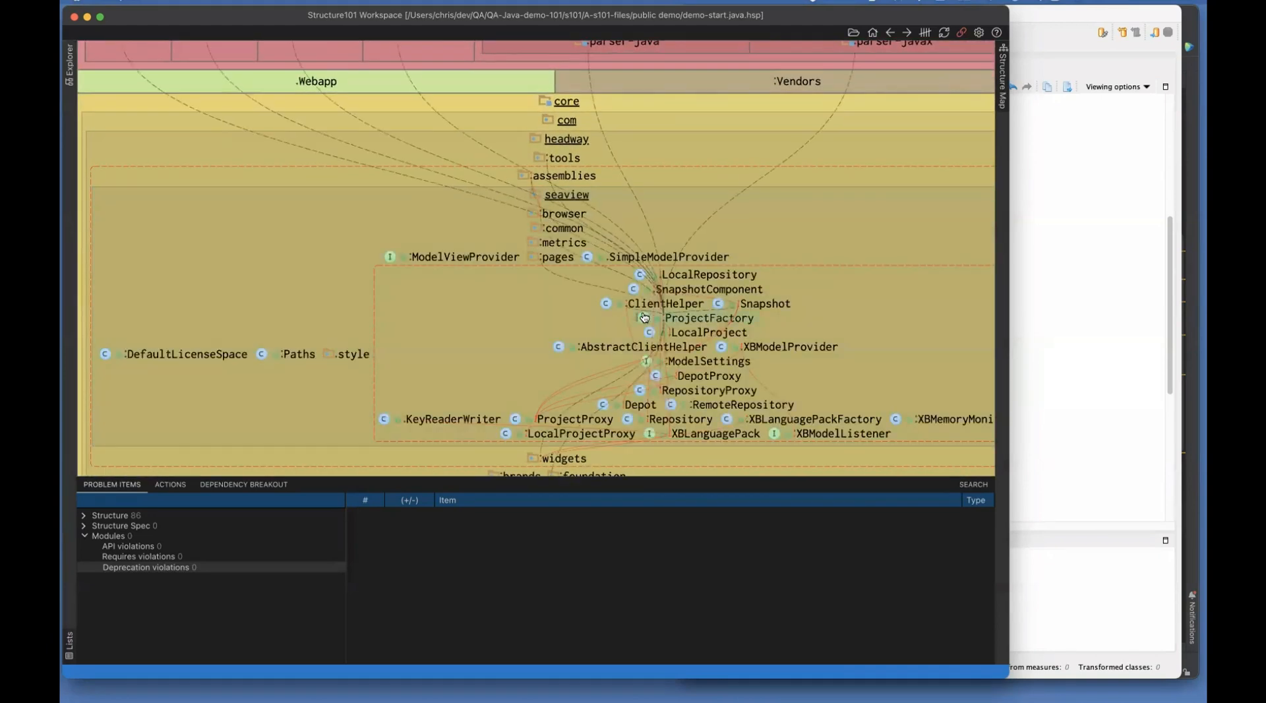
left_click(686, 338)
Step: Narrow the Workspace window, connect it to the IDE, and switch to the IDE
left_click_drag(1009, 141, 614, 152)
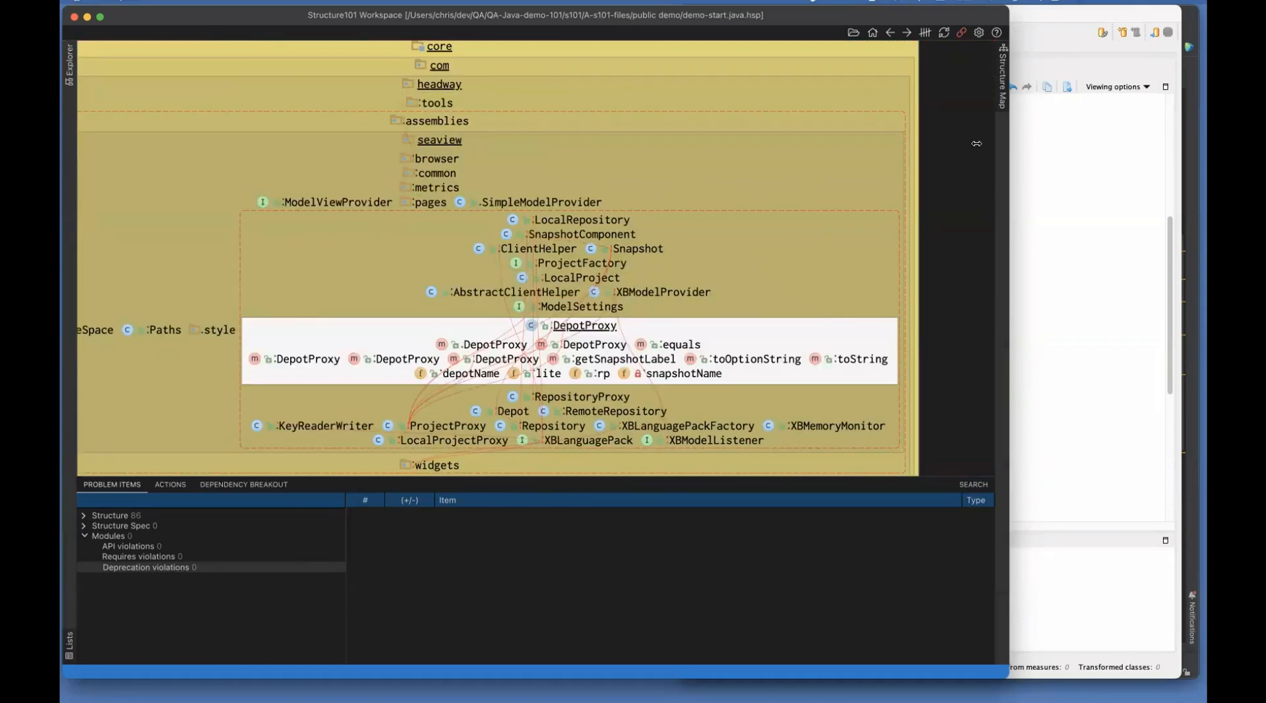
left_click(560, 33)
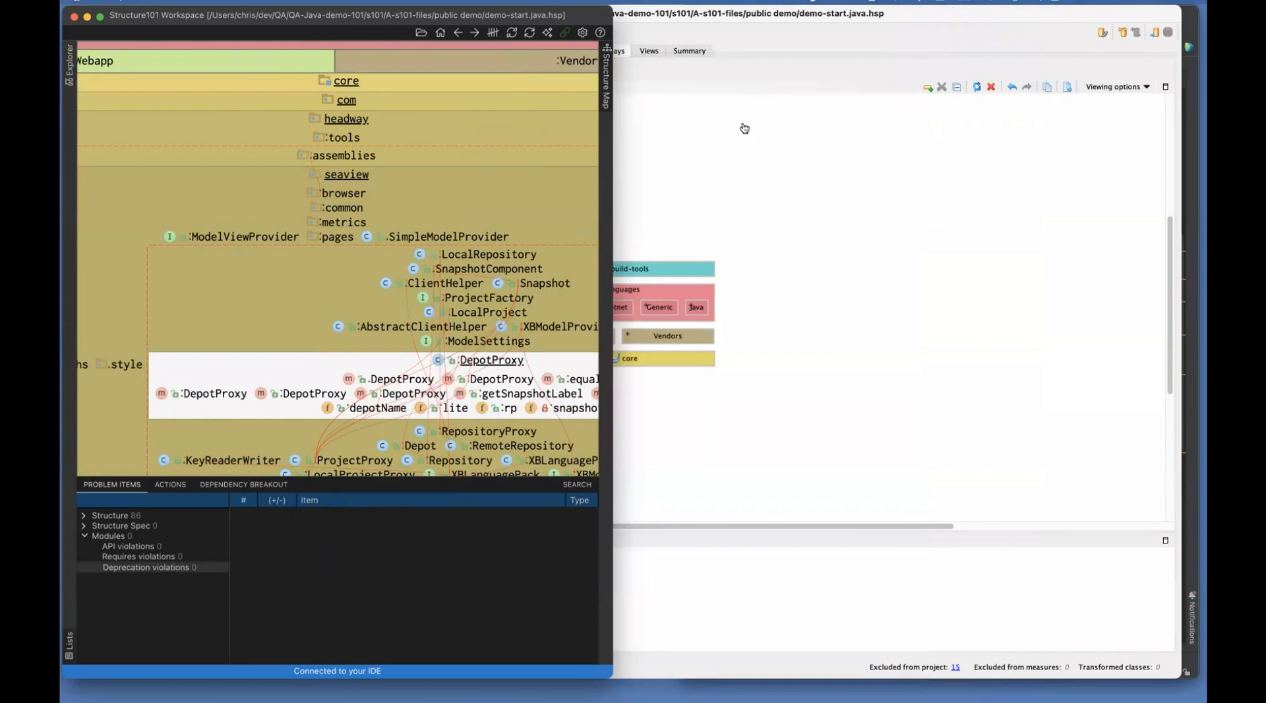
key("super+Tab")
Step: Open the bookmarked ListDrivenTableModel.java file in the code editor and hide the bookmarks list
left_click(686, 604)
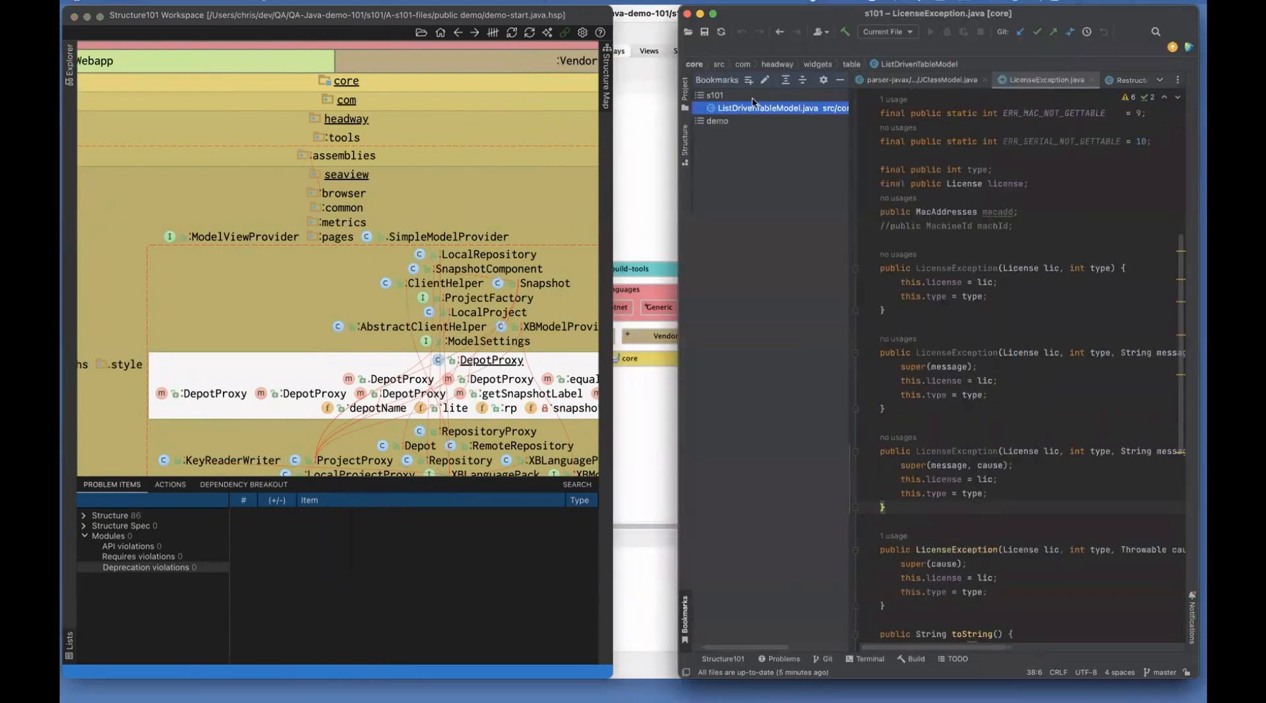
double_click(753, 107)
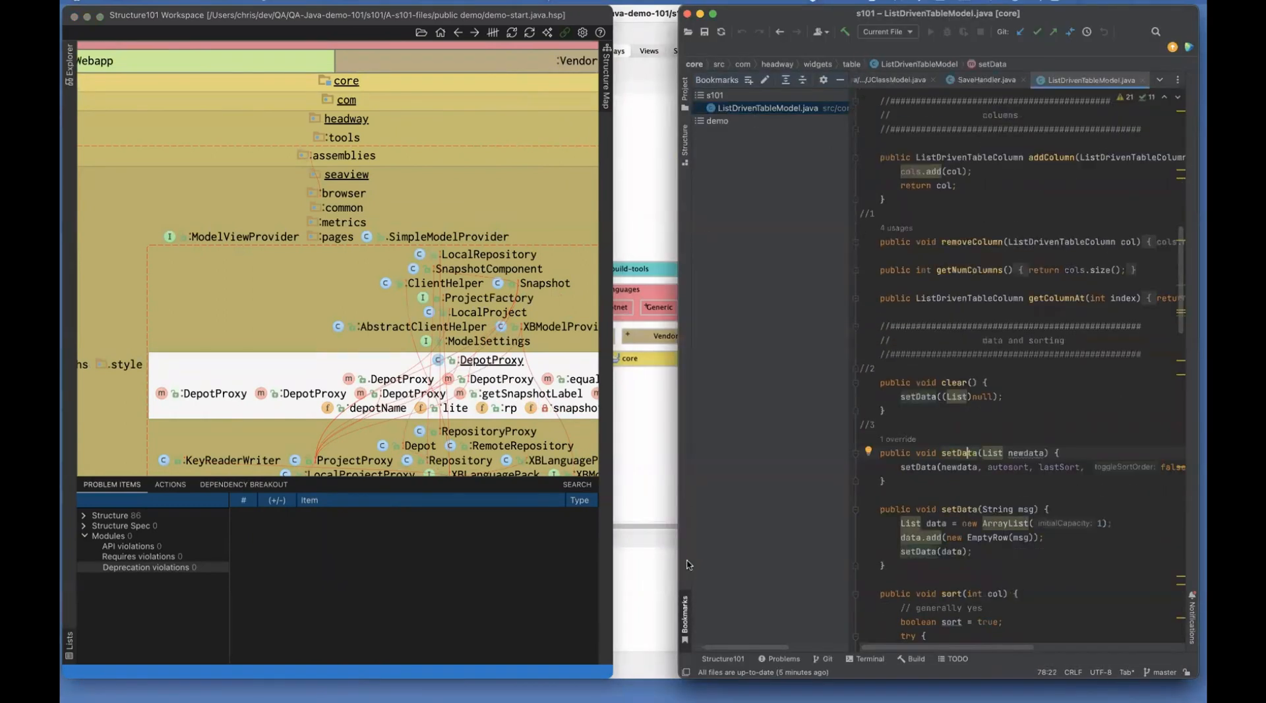
left_click(684, 616)
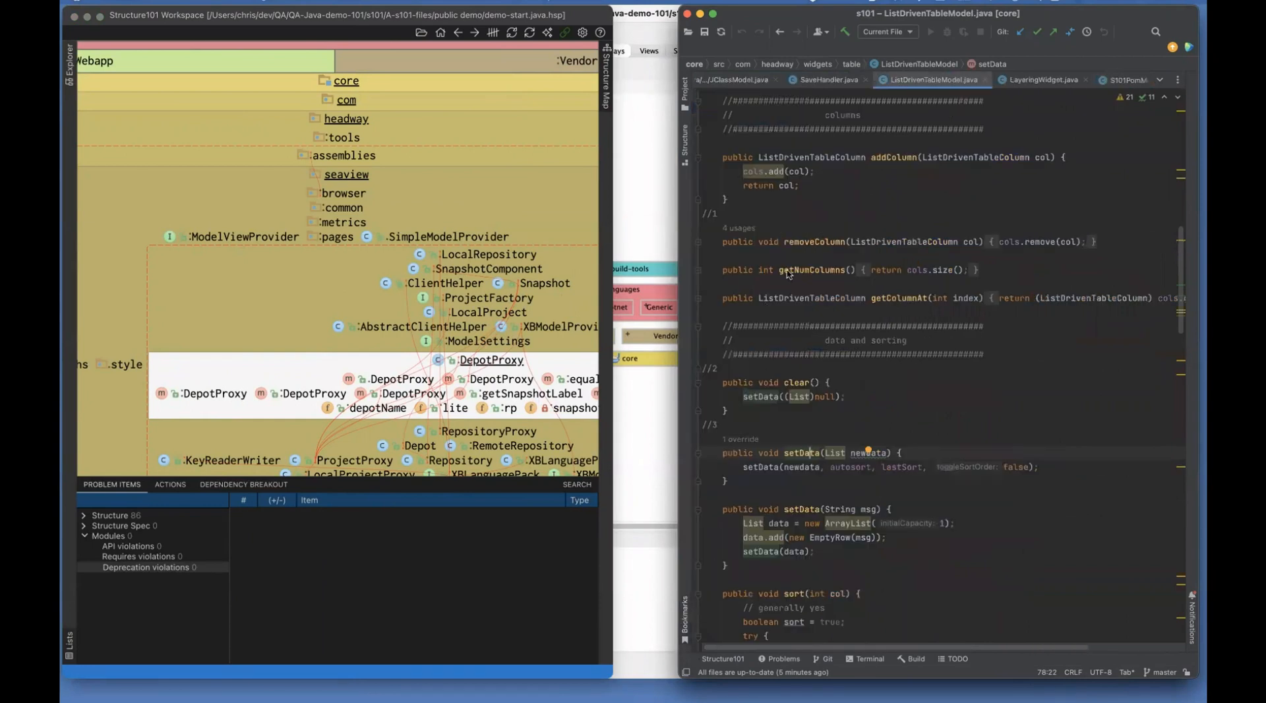
Step: Show the removeColumn method of ListDrivenTableModel with its dependencies in the structure map and fit the cells in view
left_click(805, 242)
left_click(807, 242)
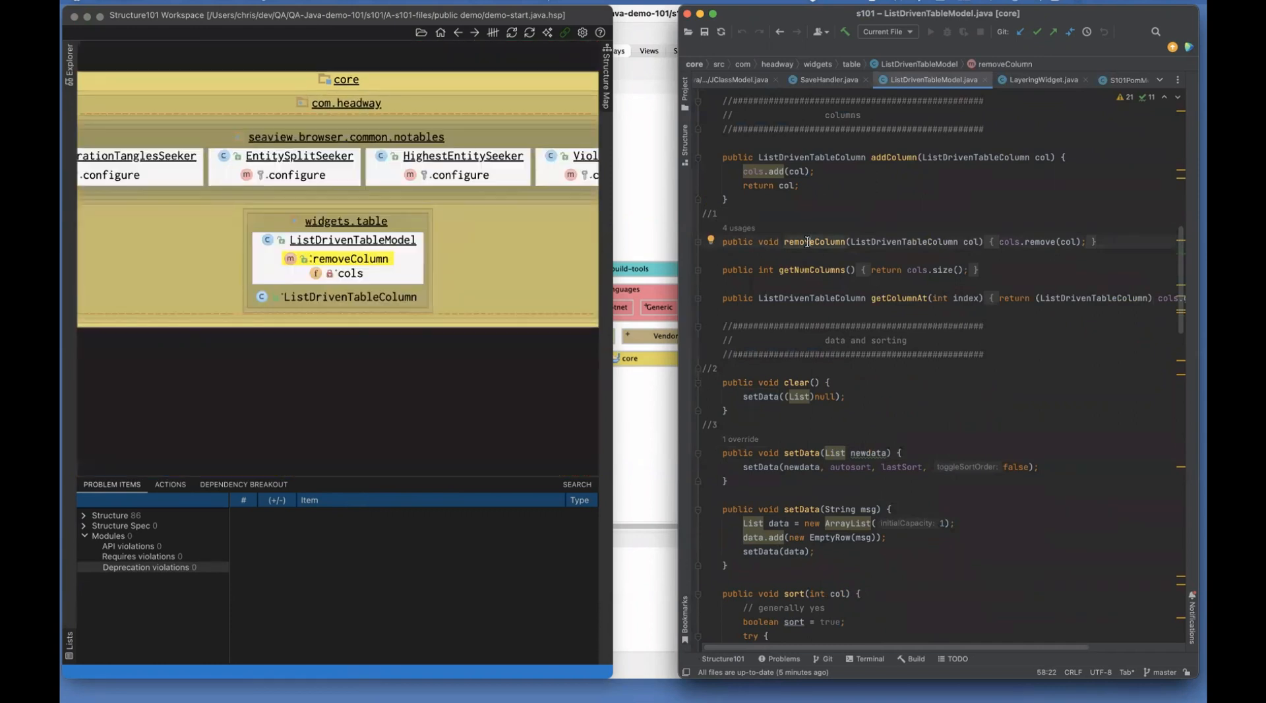
scroll(373, 309, "down", 3)
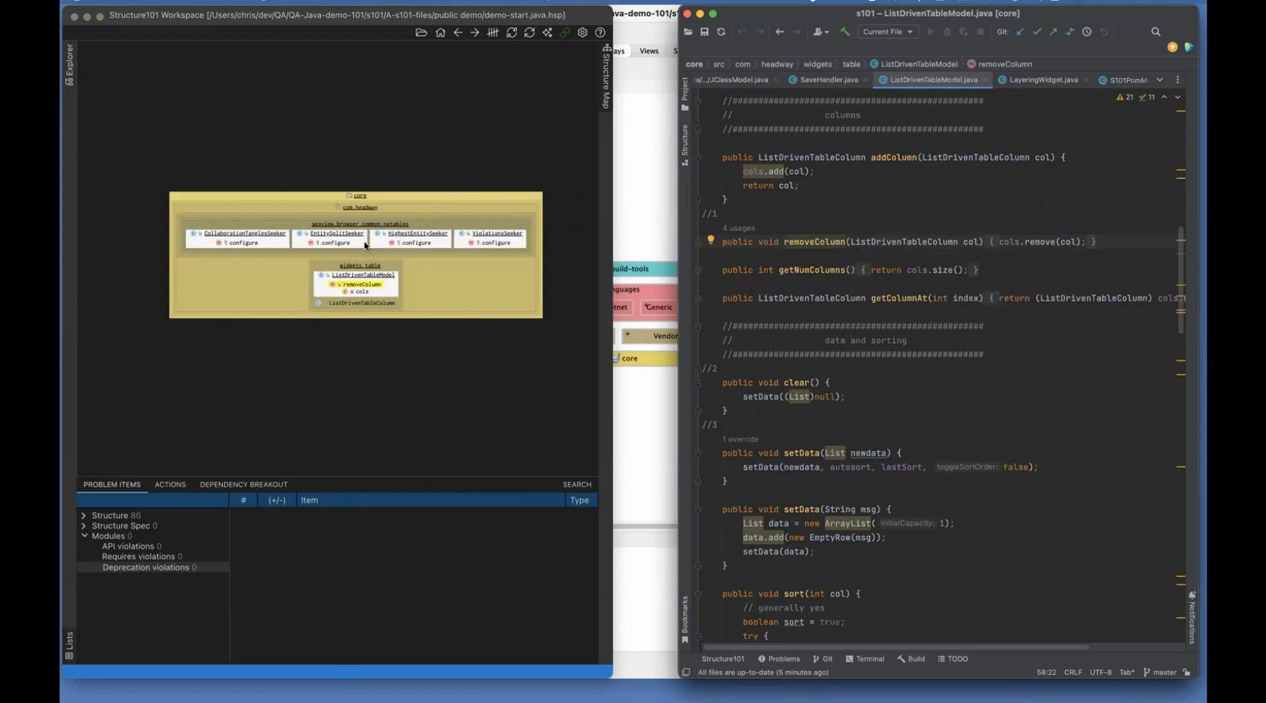
scroll(364, 246, "up", 1)
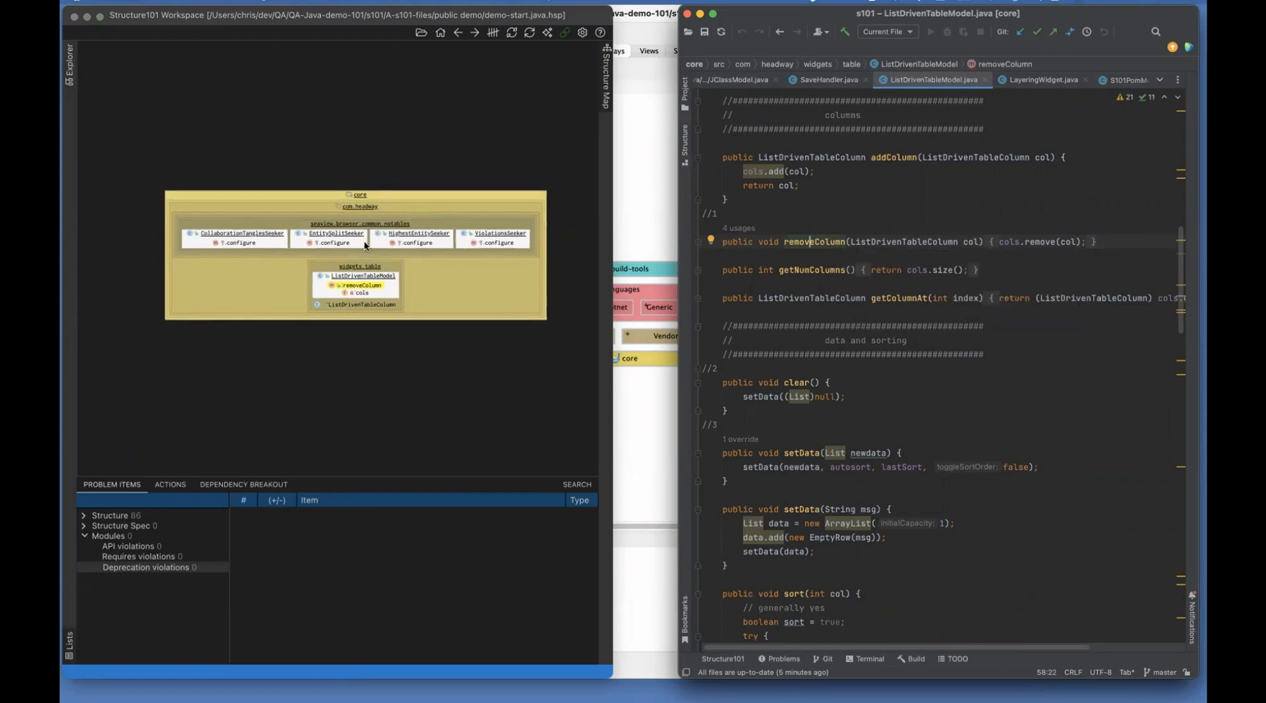
Step: Show the dependencies of the clear method in the structure map, from widgets.table up to the Languages cell
mouse_move(775, 401)
left_click(866, 397)
left_click(760, 399)
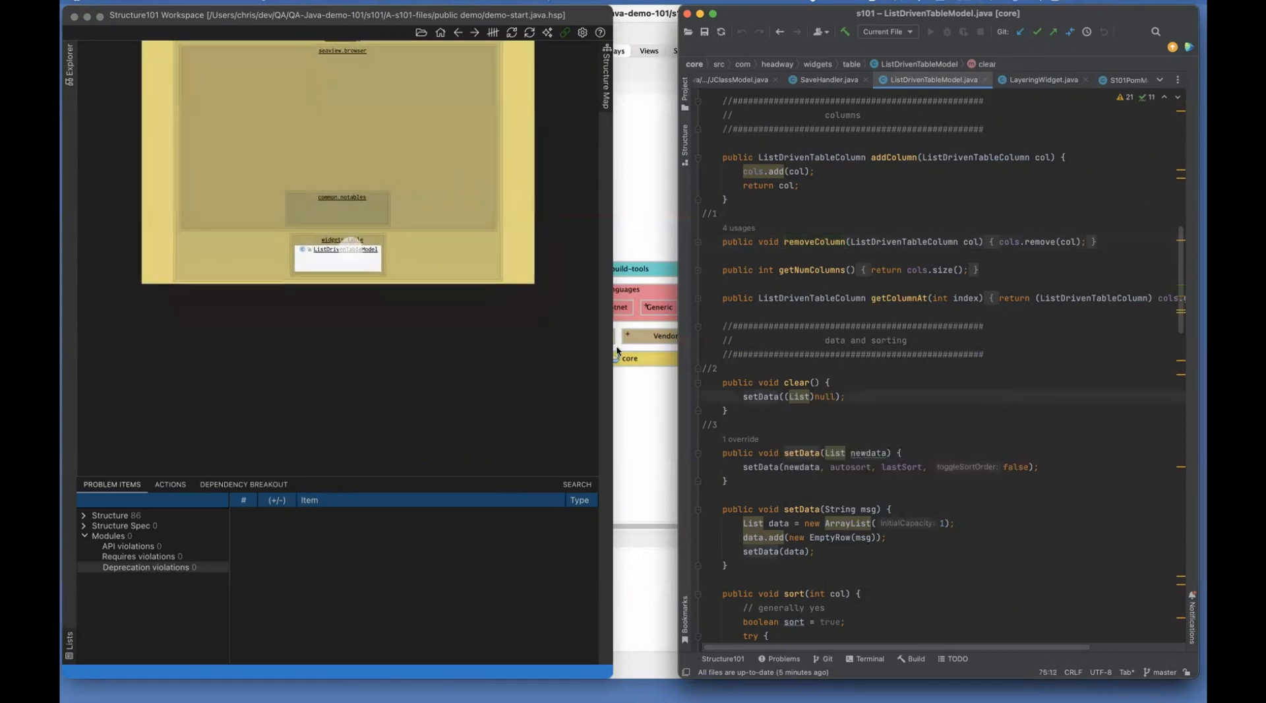
left_click(427, 196)
left_click_drag(430, 226, 435, 359)
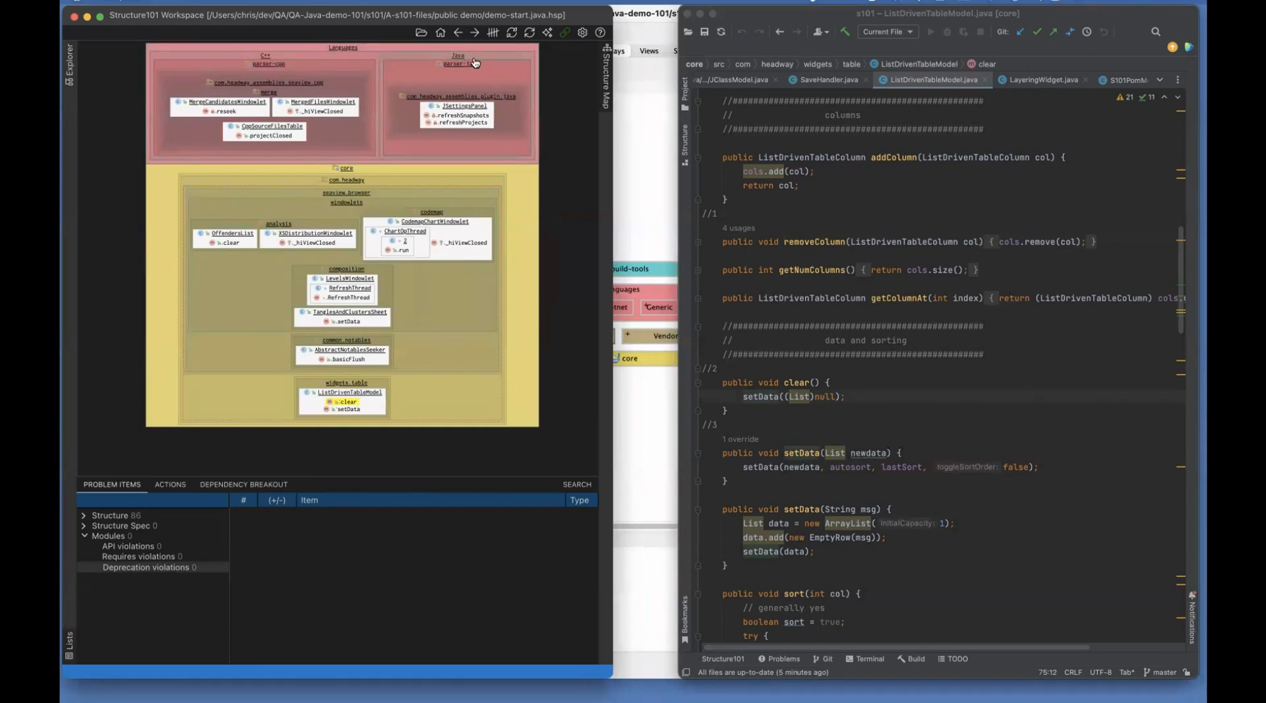
mouse_move(358, 407)
Step: Show the setData(List newdata) method of ListDrivenTableModel in the structure map
left_click(795, 424)
scroll(794, 423, "down", 1)
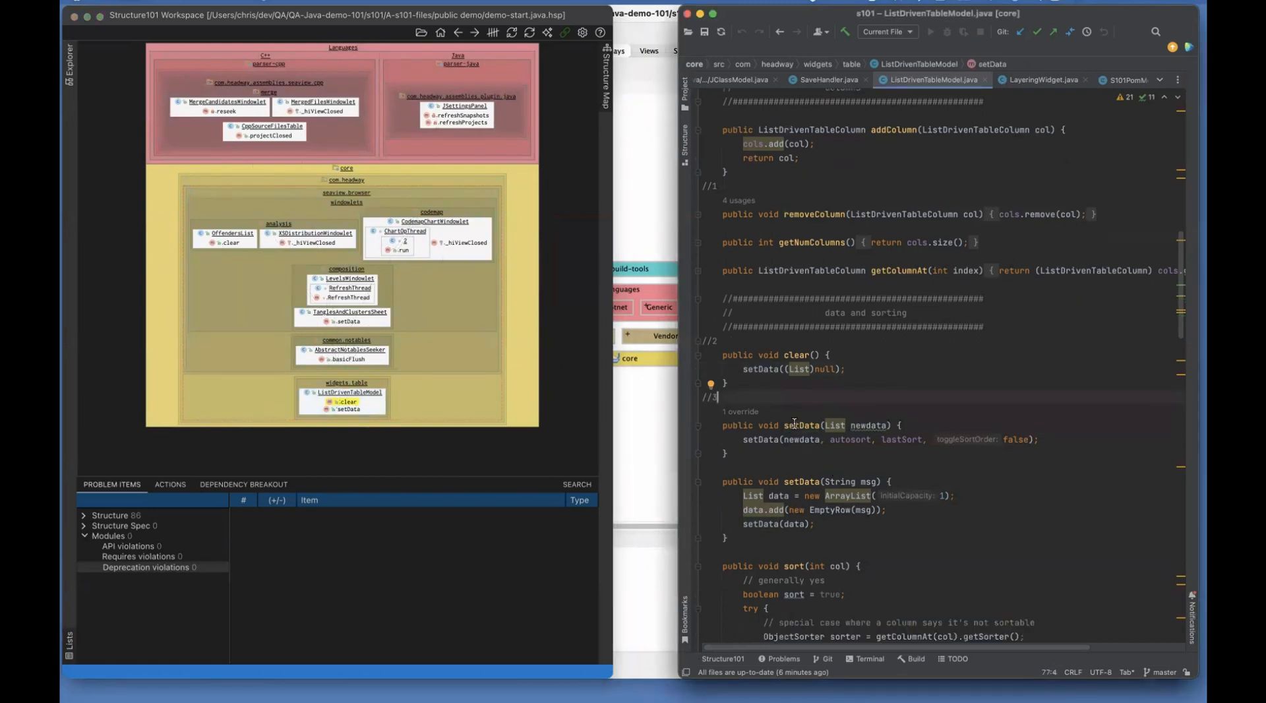
mouse_move(794, 422)
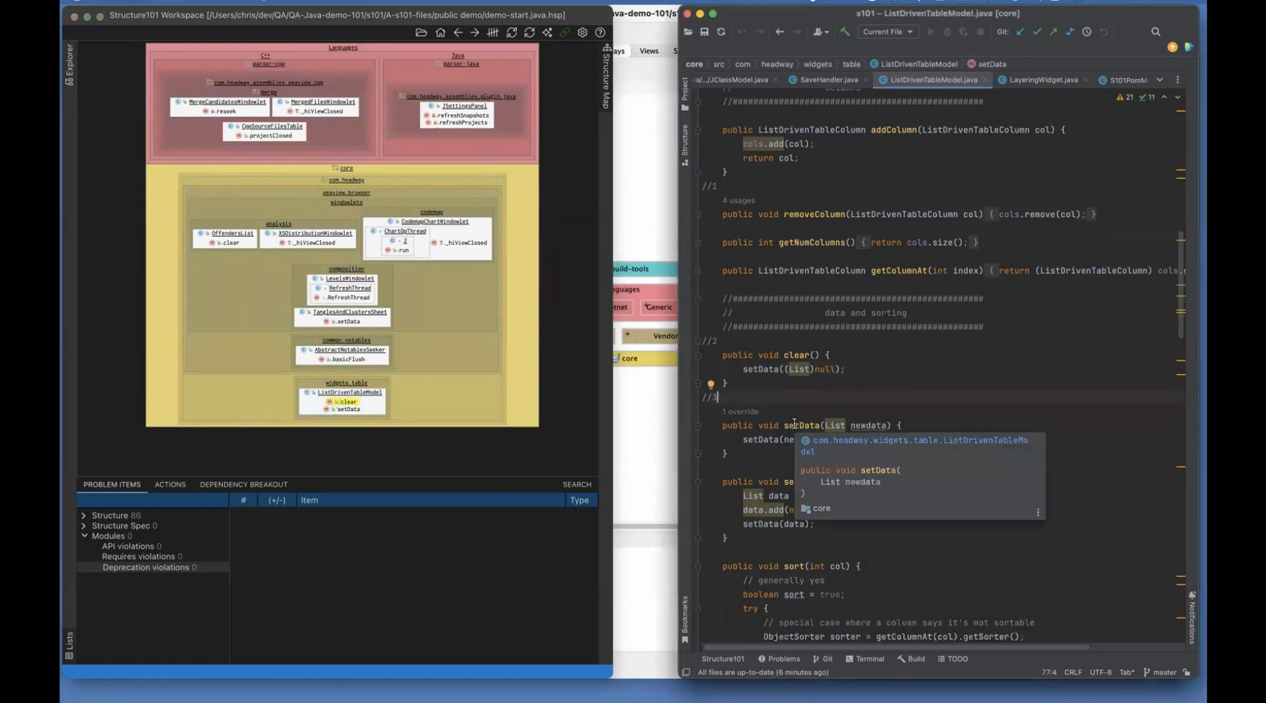
left_click(794, 424)
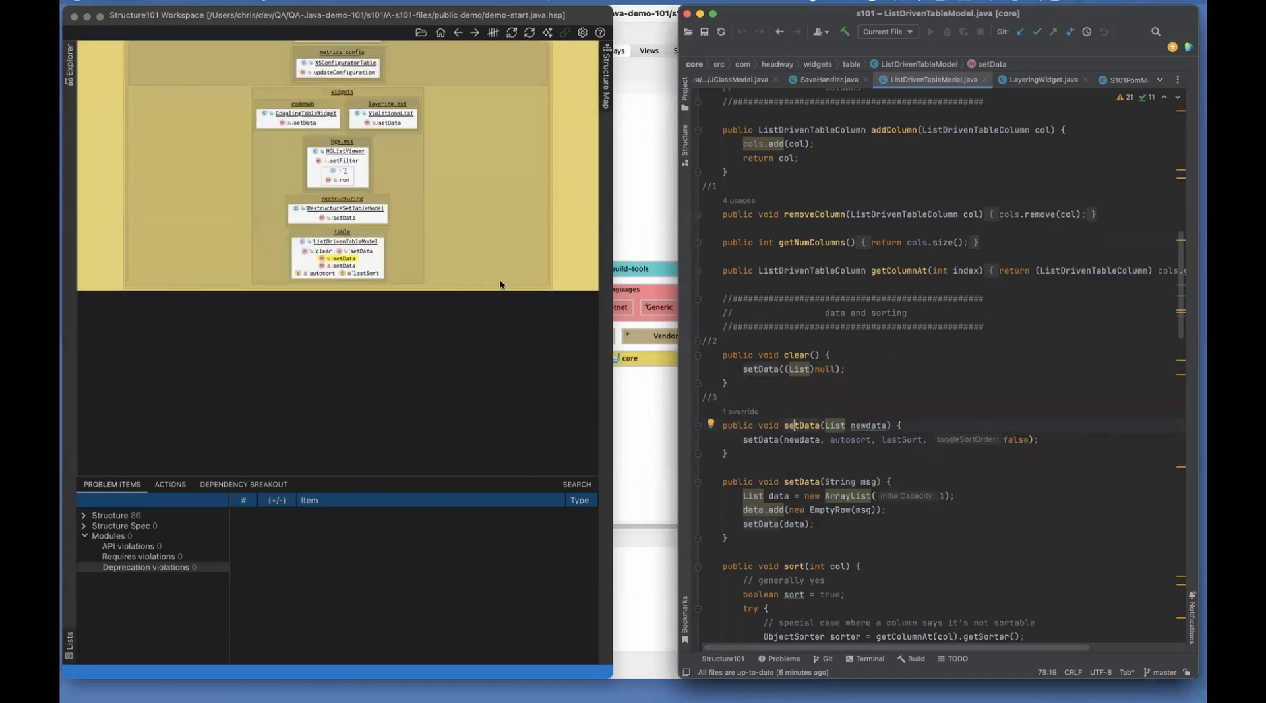
Step: Examine the classes and methods connected to setData across the Languages and core cells of the structure map
left_click(472, 184)
left_click_drag(467, 198, 466, 318)
scroll(466, 318, "down", 2)
scroll(466, 195, "down", 3)
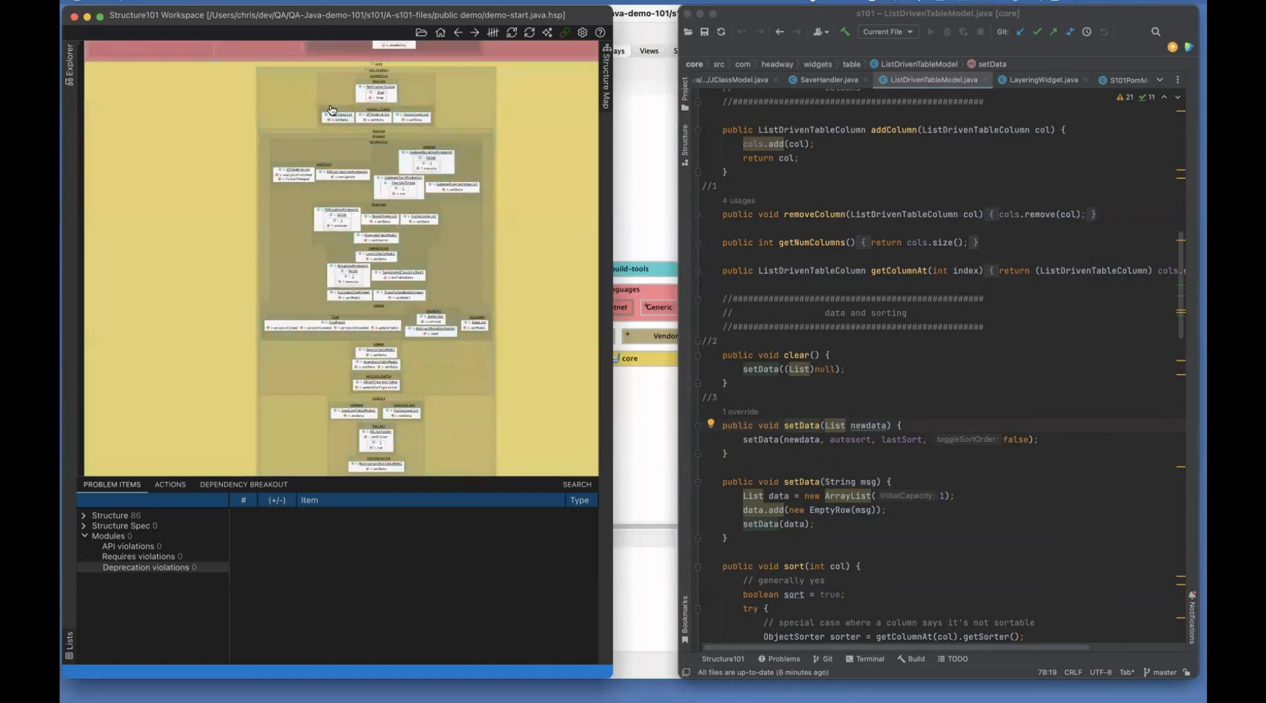
left_click_drag(345, 100, 374, 273)
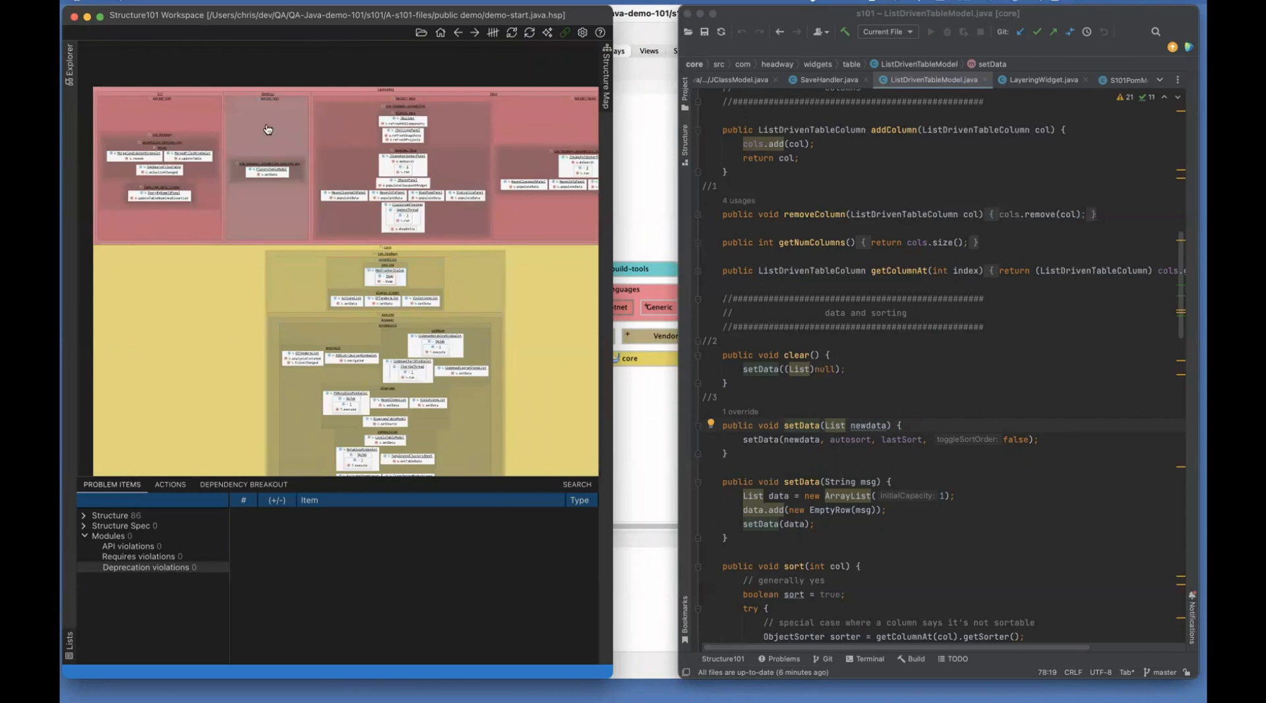
scroll(271, 124, "up", 5)
left_click_drag(307, 139, 178, 137)
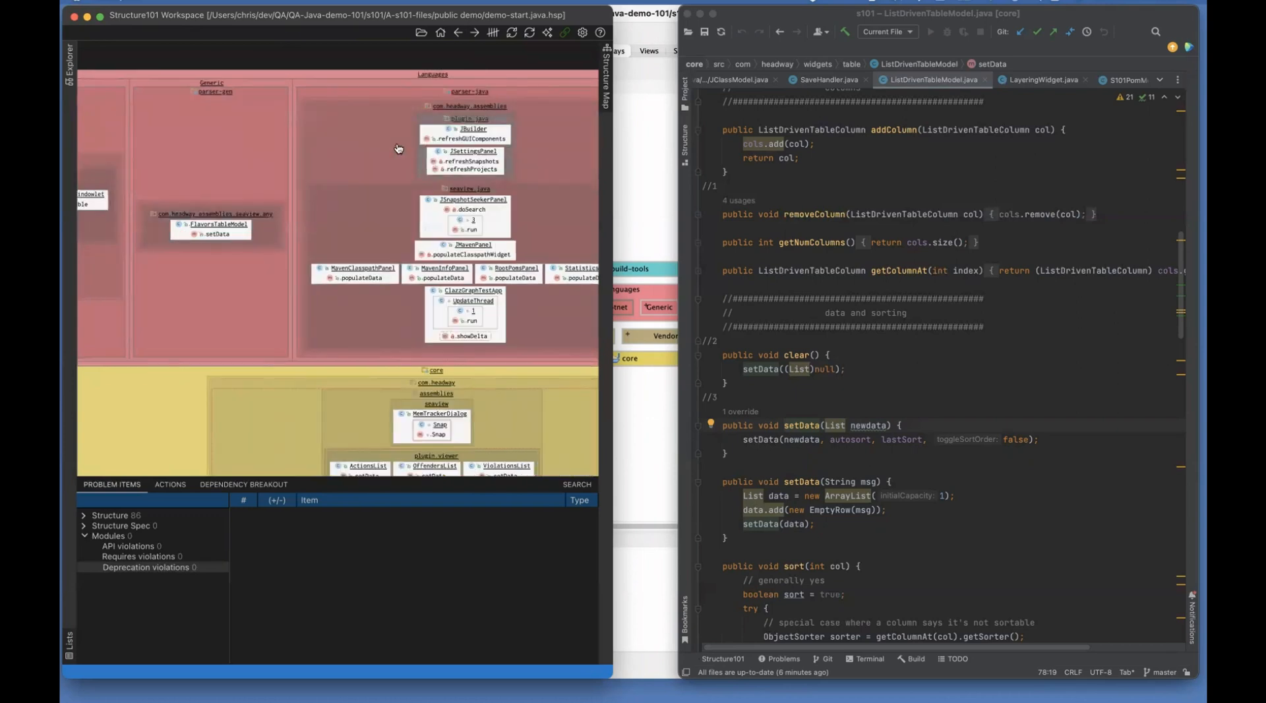
left_click_drag(477, 160, 350, 135)
left_click_drag(441, 308, 479, 132)
left_click_drag(463, 344, 471, 187)
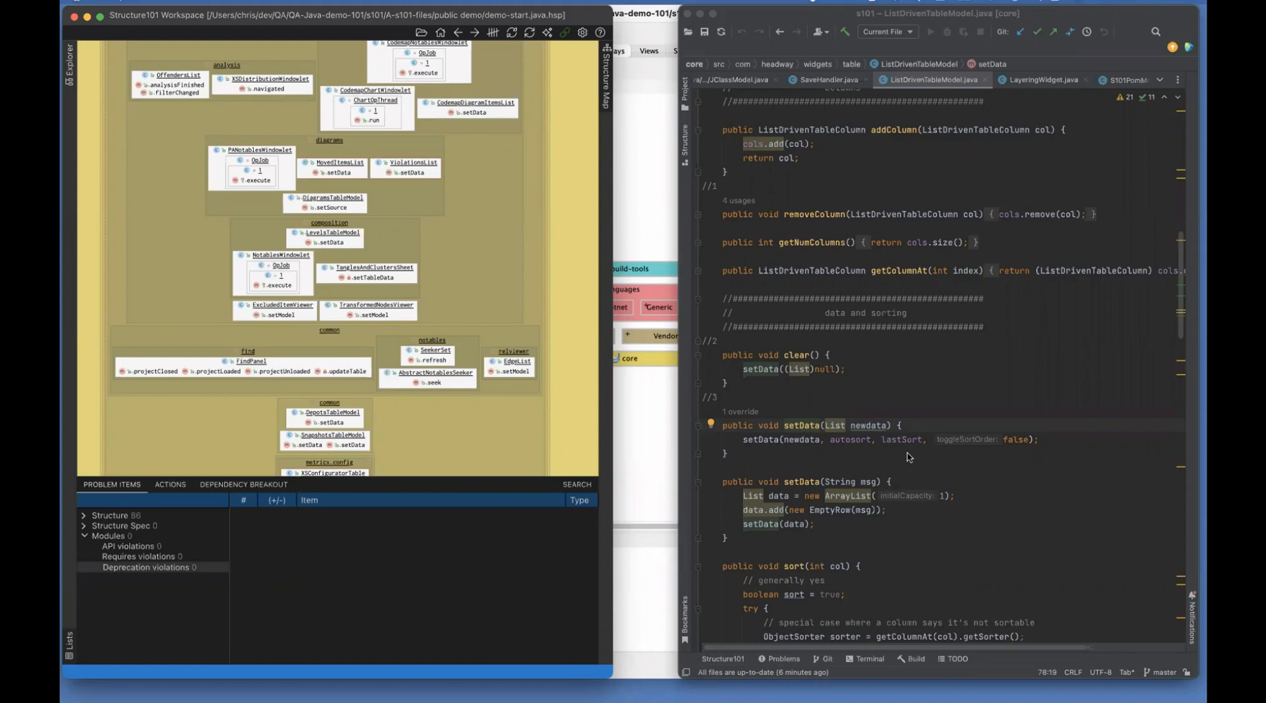
scroll(416, 442, "down", 4)
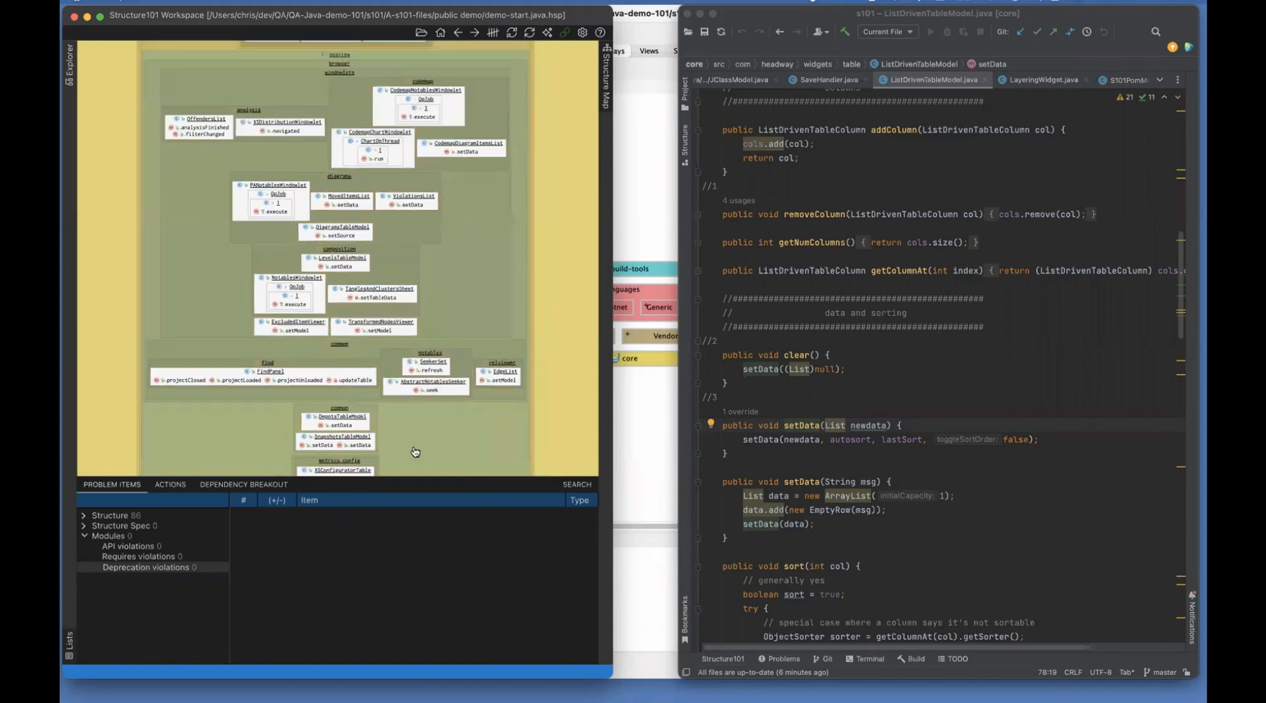
scroll(437, 423, "down", 5)
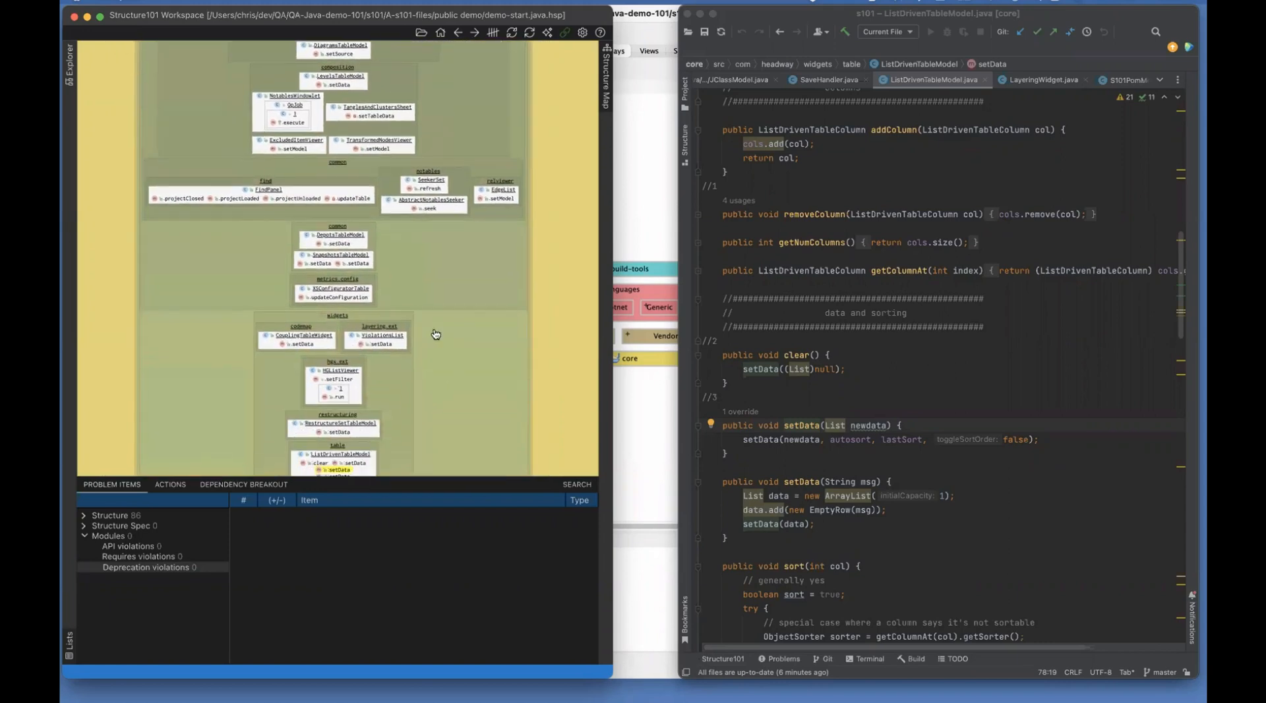
scroll(447, 340, "up", 6)
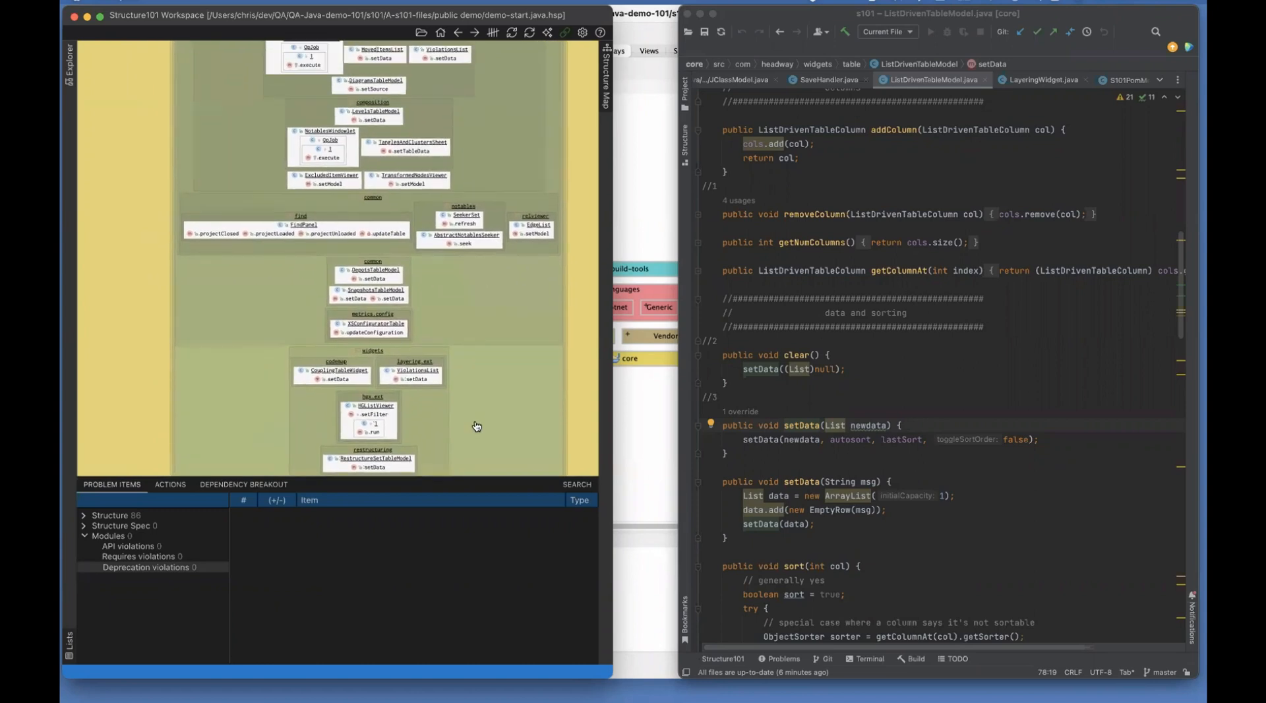
scroll(452, 297, "up", 6)
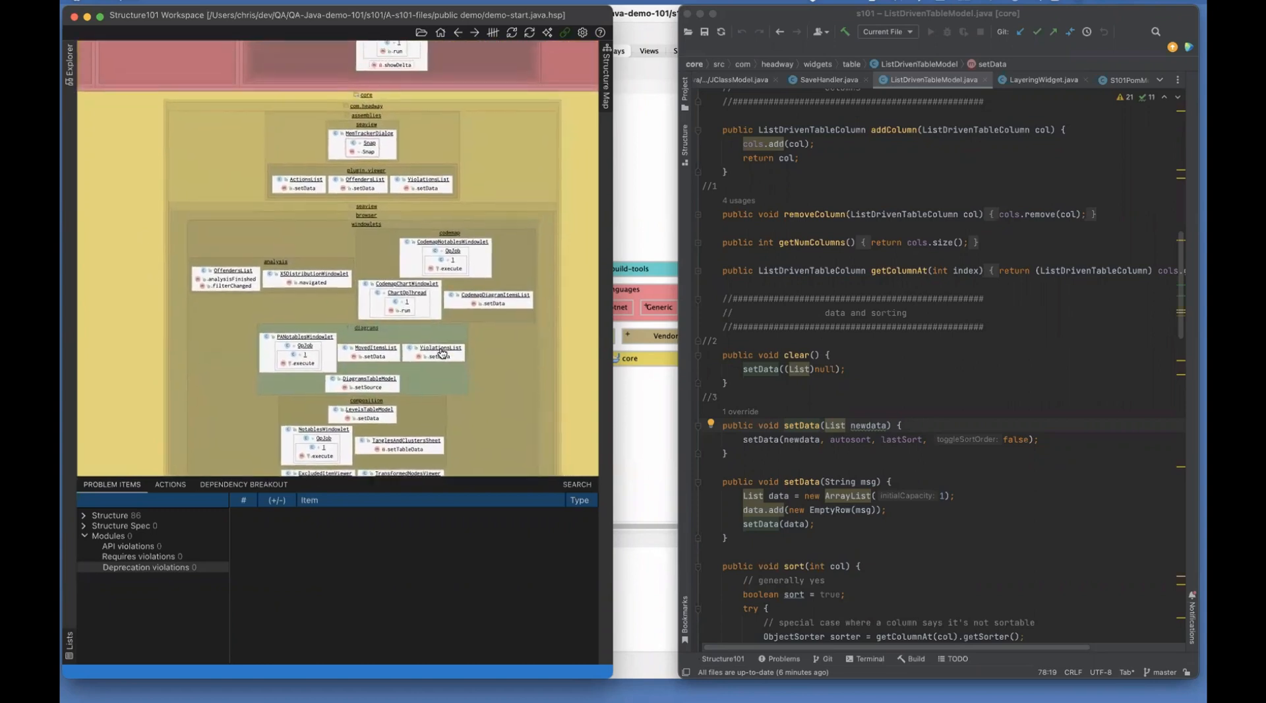
scroll(451, 303, "up", 2)
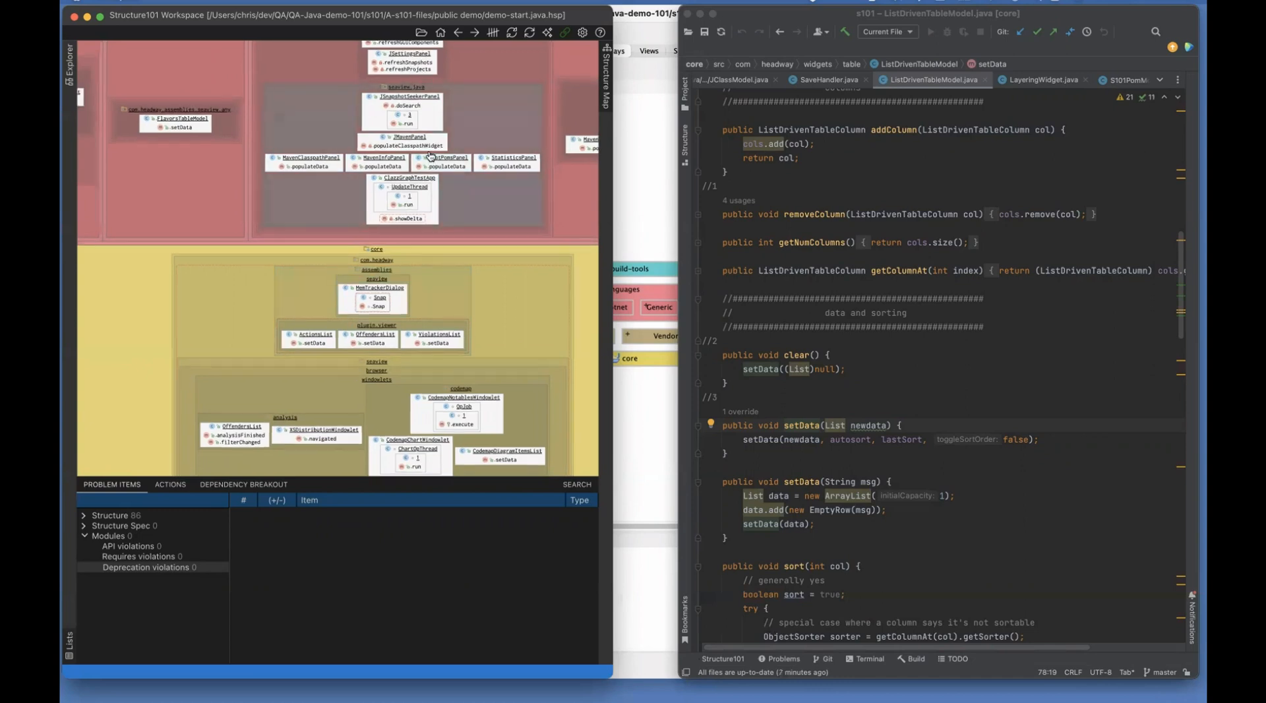
scroll(430, 157, "down", 2)
mouse_move(431, 192)
left_mouse_down()
mouse_move(425, 174)
mouse_move(424, 193)
left_mouse_up()
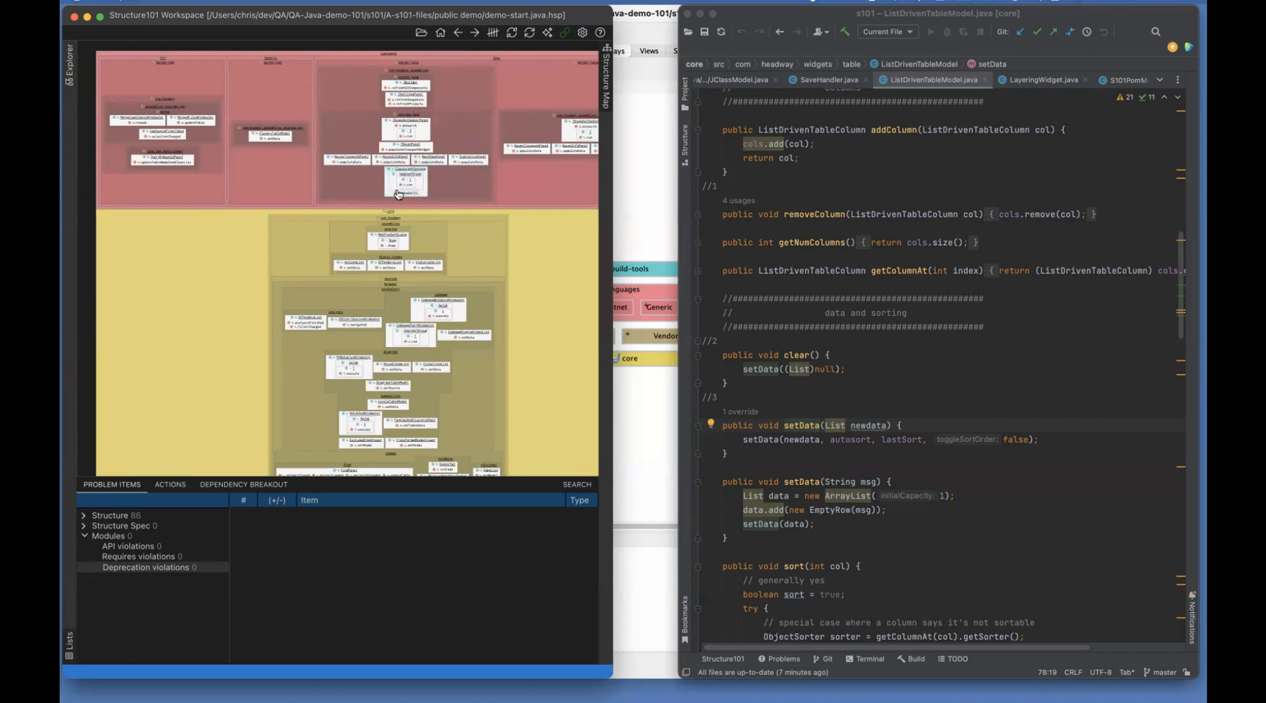
Step: Switch to Structure101 Studio and expand the Java and Dotnet cells inside Languages in the Structure Spec
left_click(665, 172)
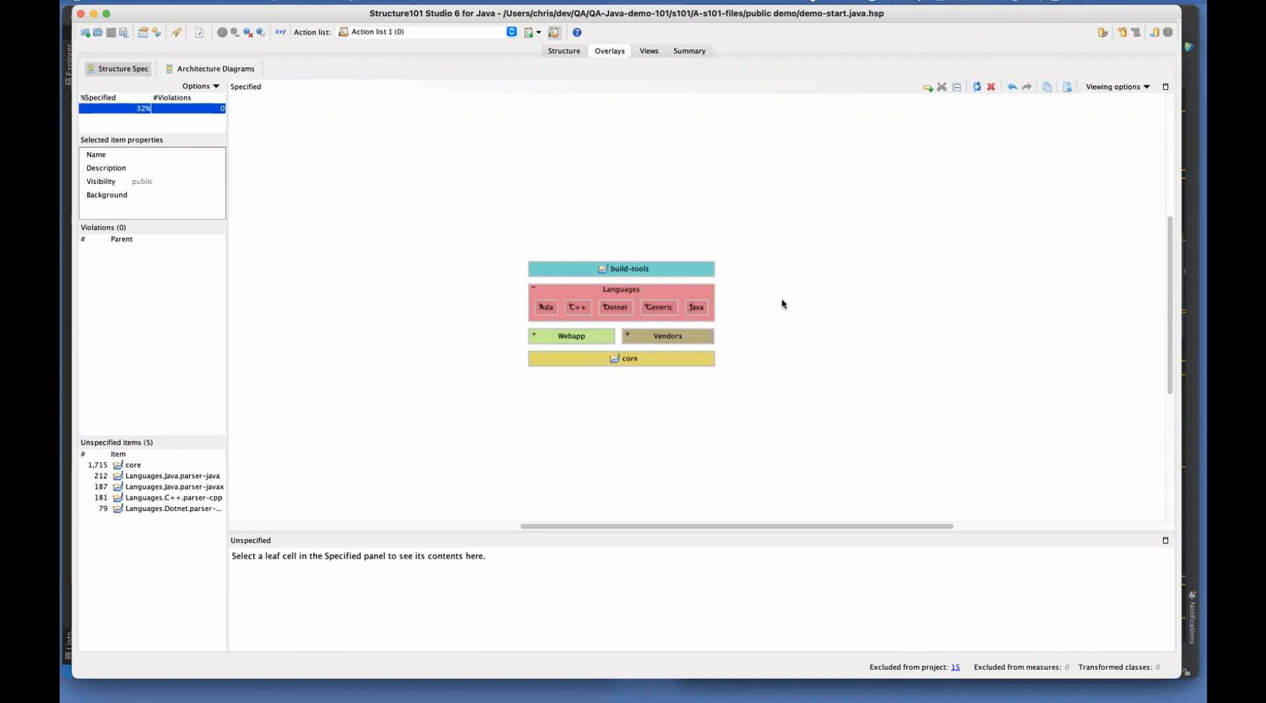
double_click(694, 307)
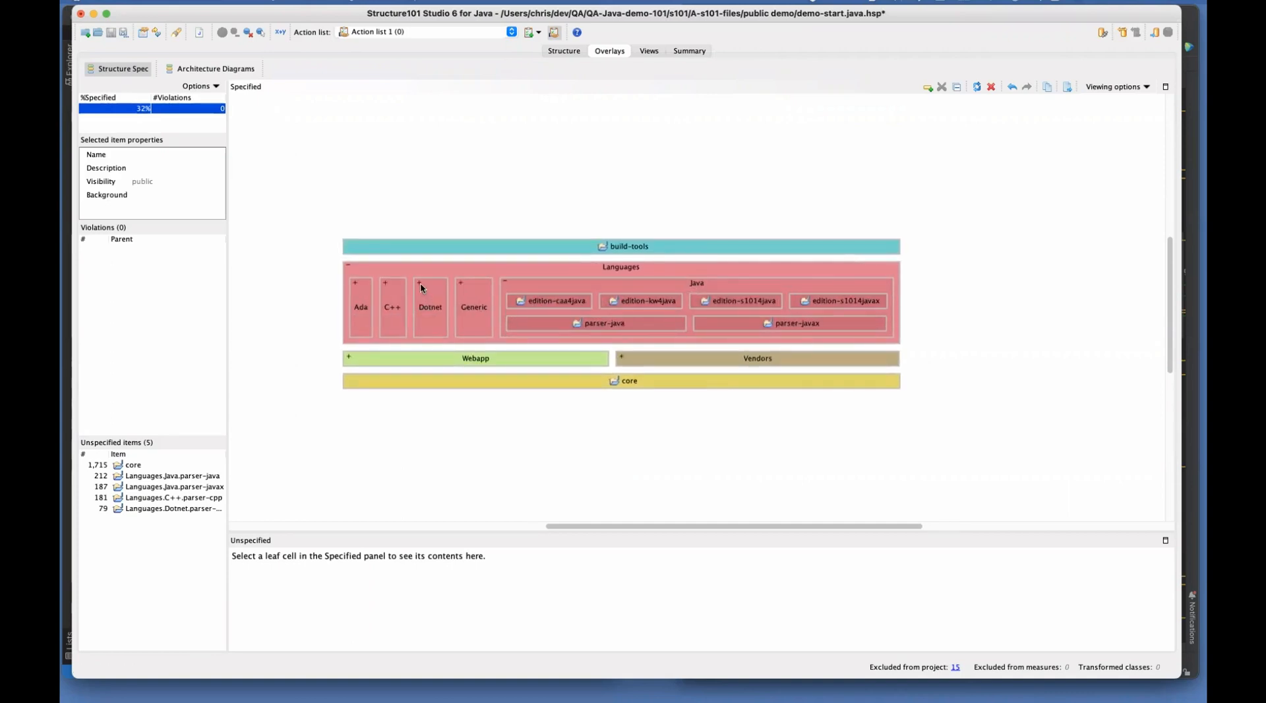
left_click(420, 282)
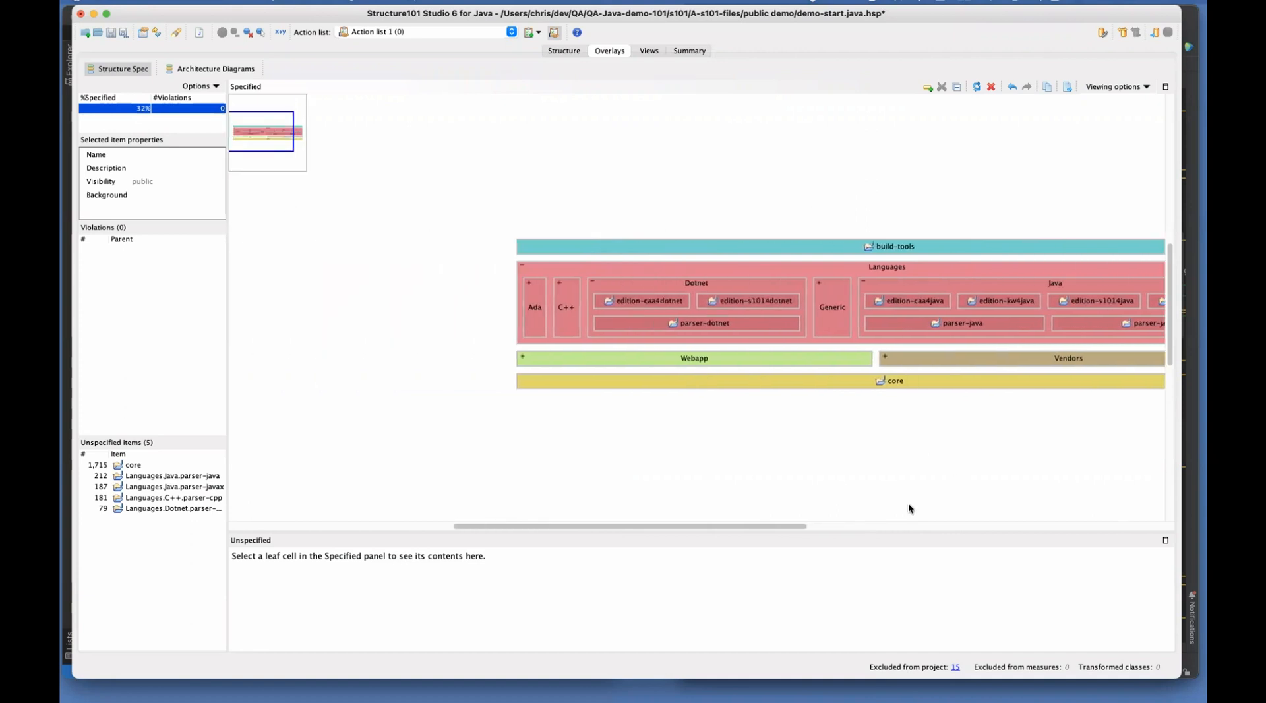
Step: Examine the dependencies of the Java, Dotnet, C++ and Ada cells inside Languages in the Structure Spec
left_click_drag(727, 527, 766, 527)
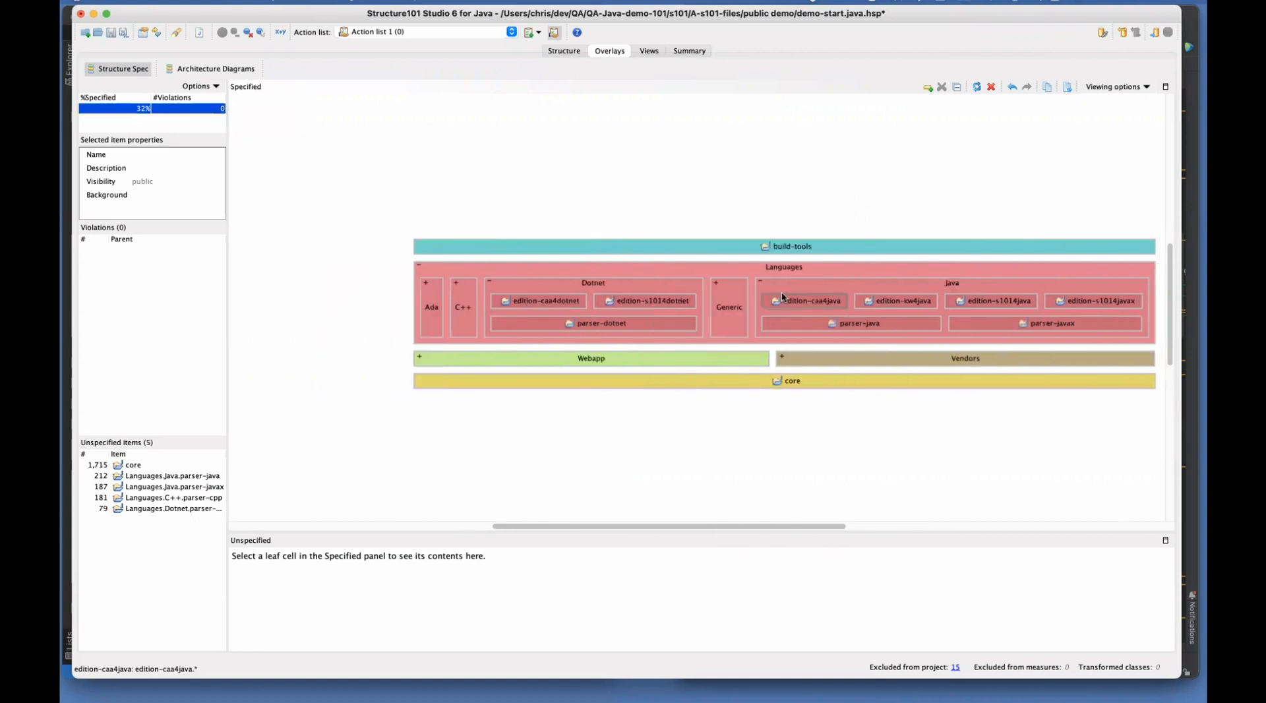
left_click(803, 285)
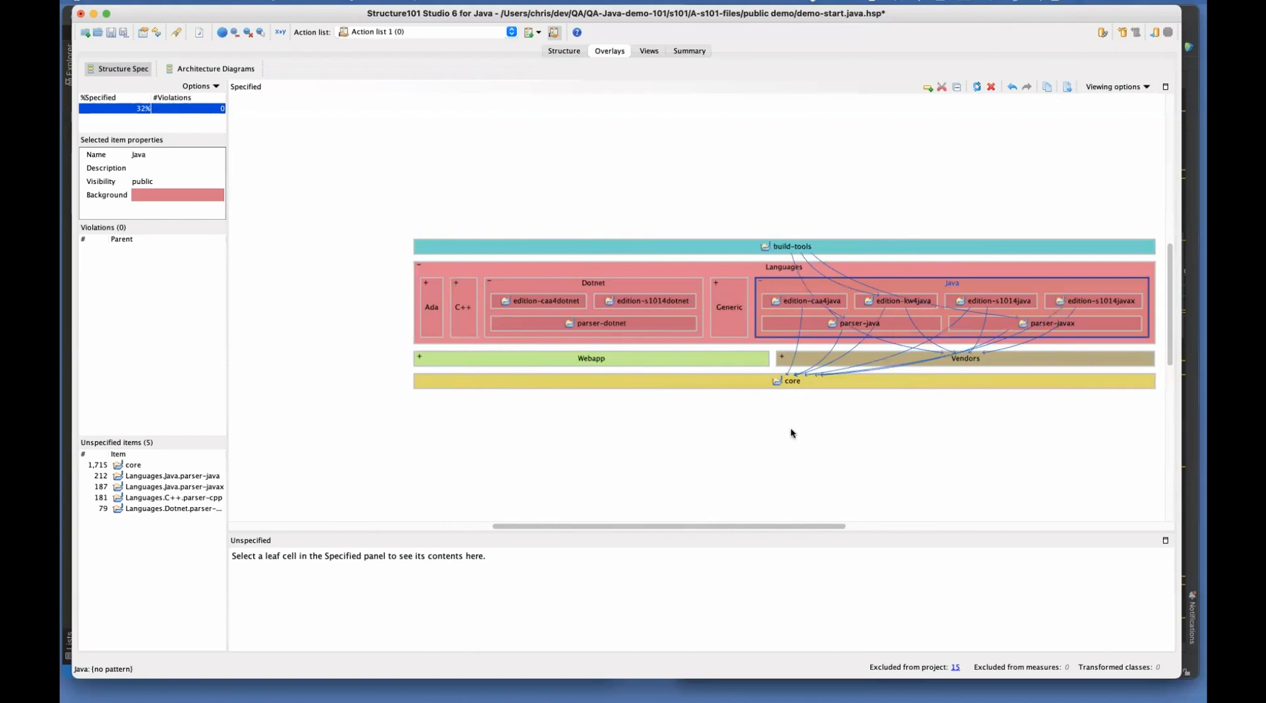
left_click(593, 283)
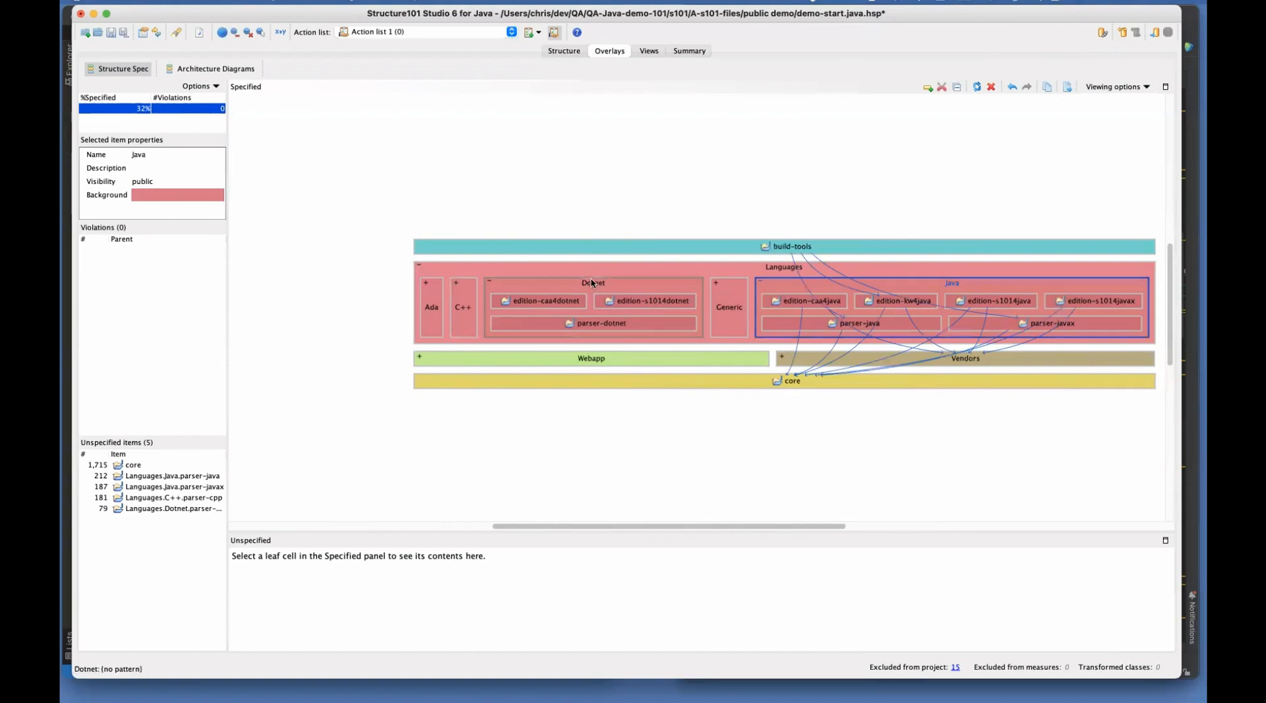
left_click(721, 287)
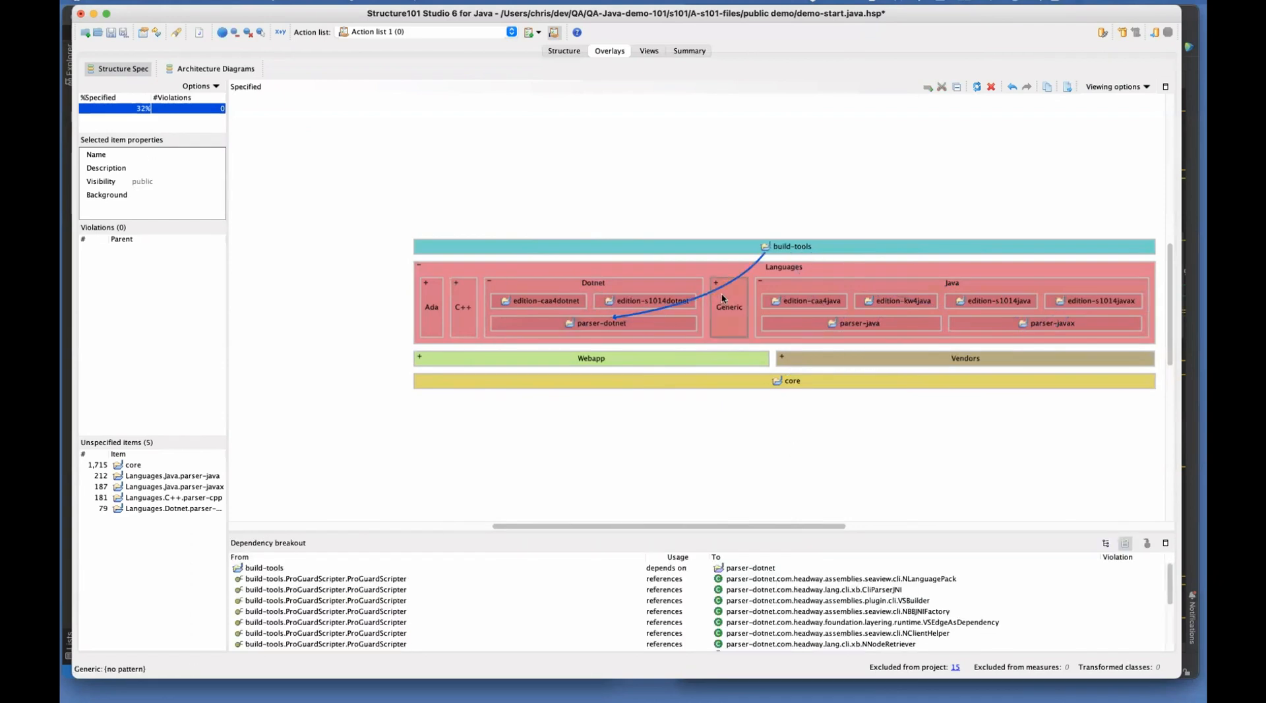
left_click(470, 302)
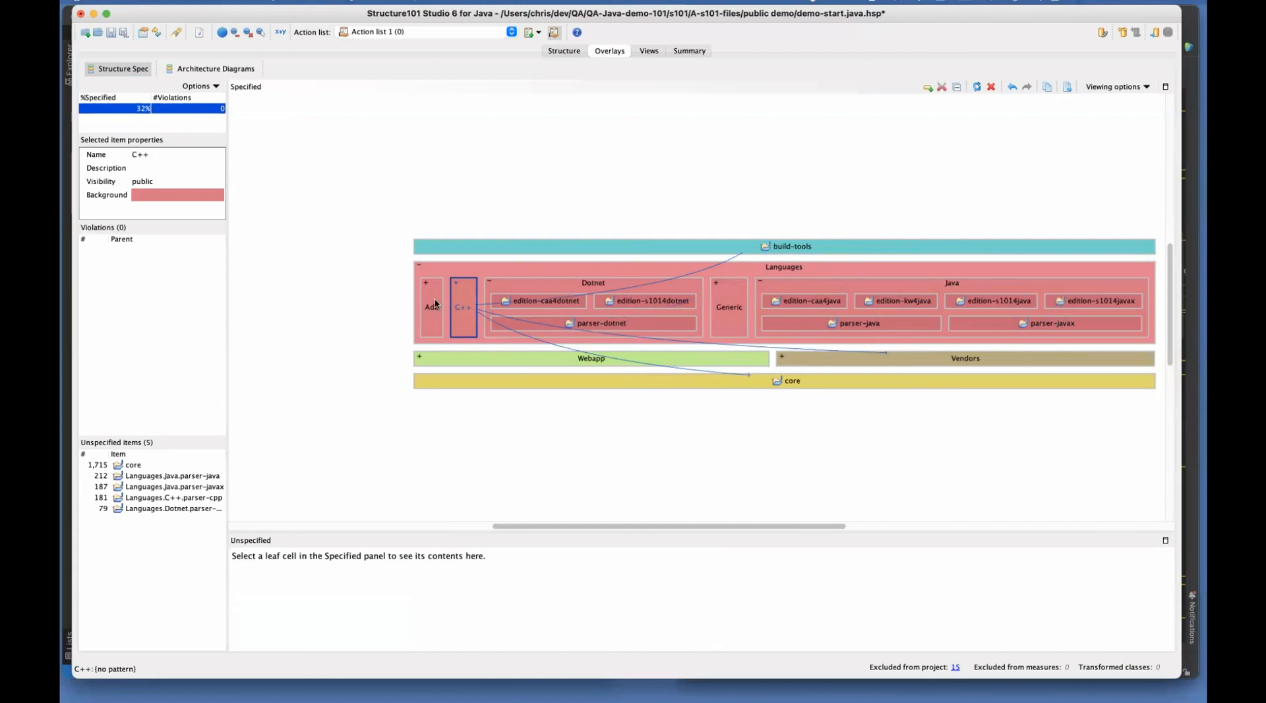
left_click(437, 305)
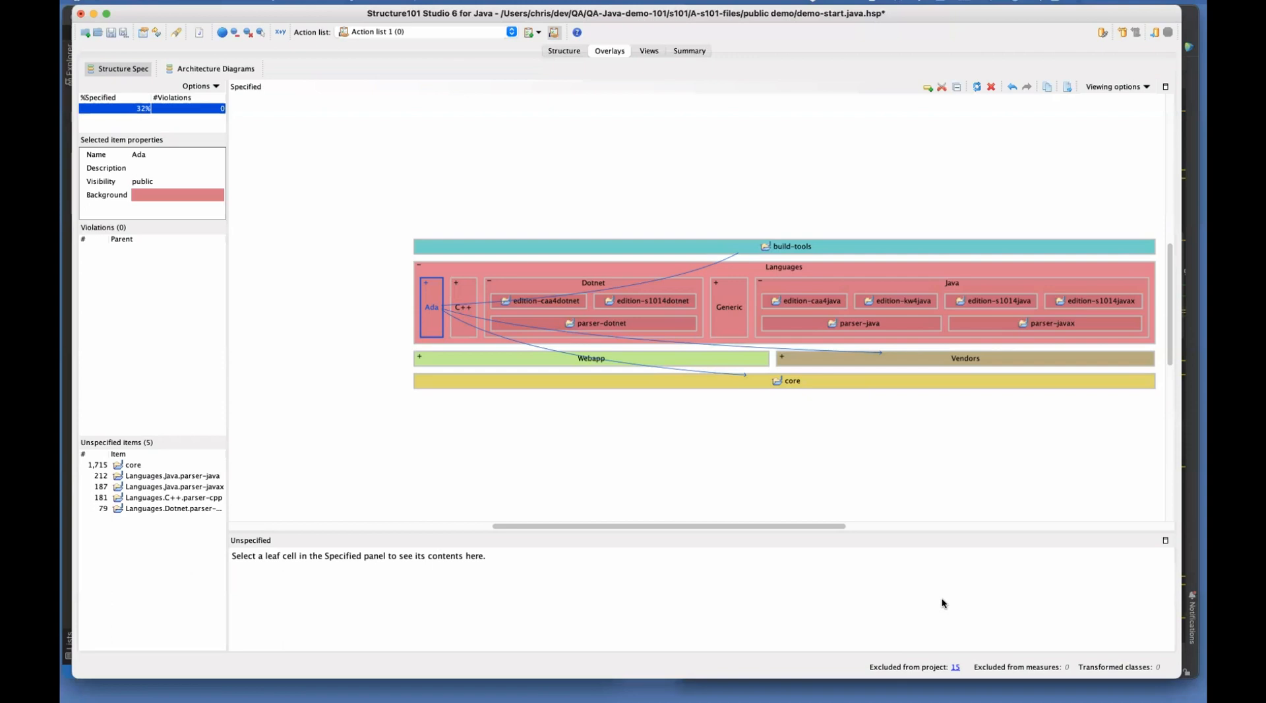
Step: Compare the dependencies of the Java and Dotnet cells, then clear the cell selection
left_click(891, 289)
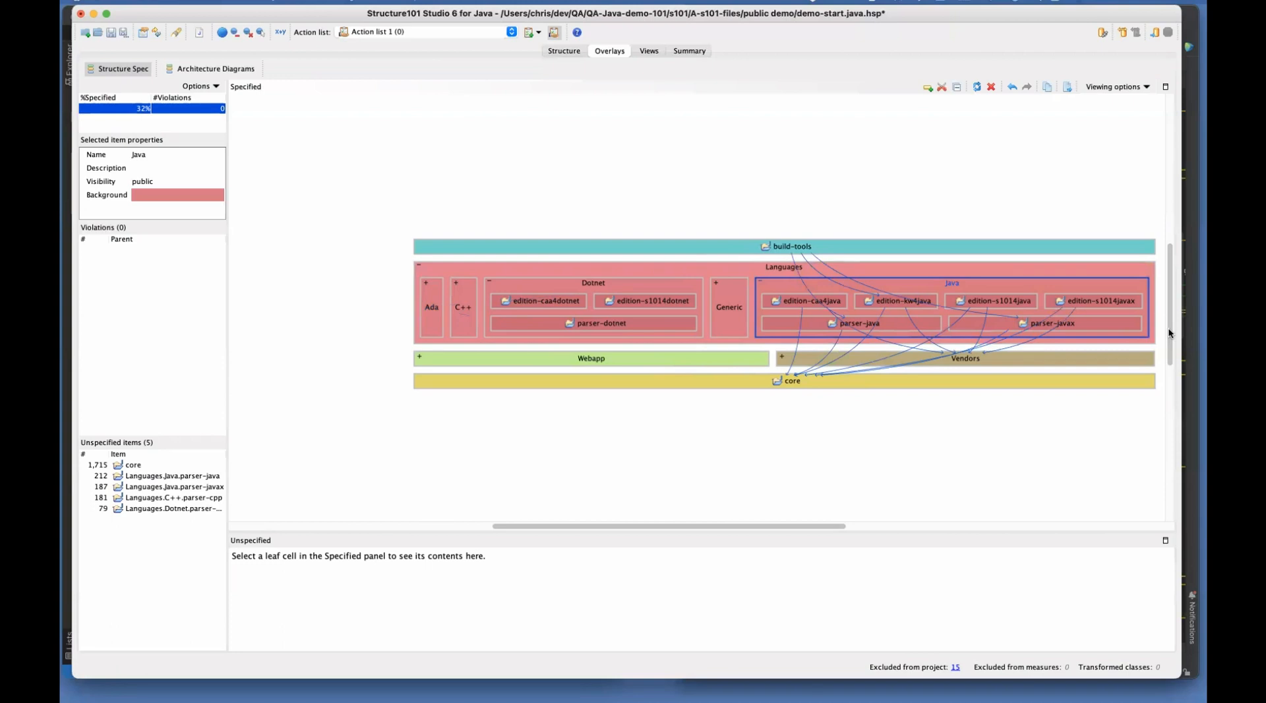
left_click(695, 285)
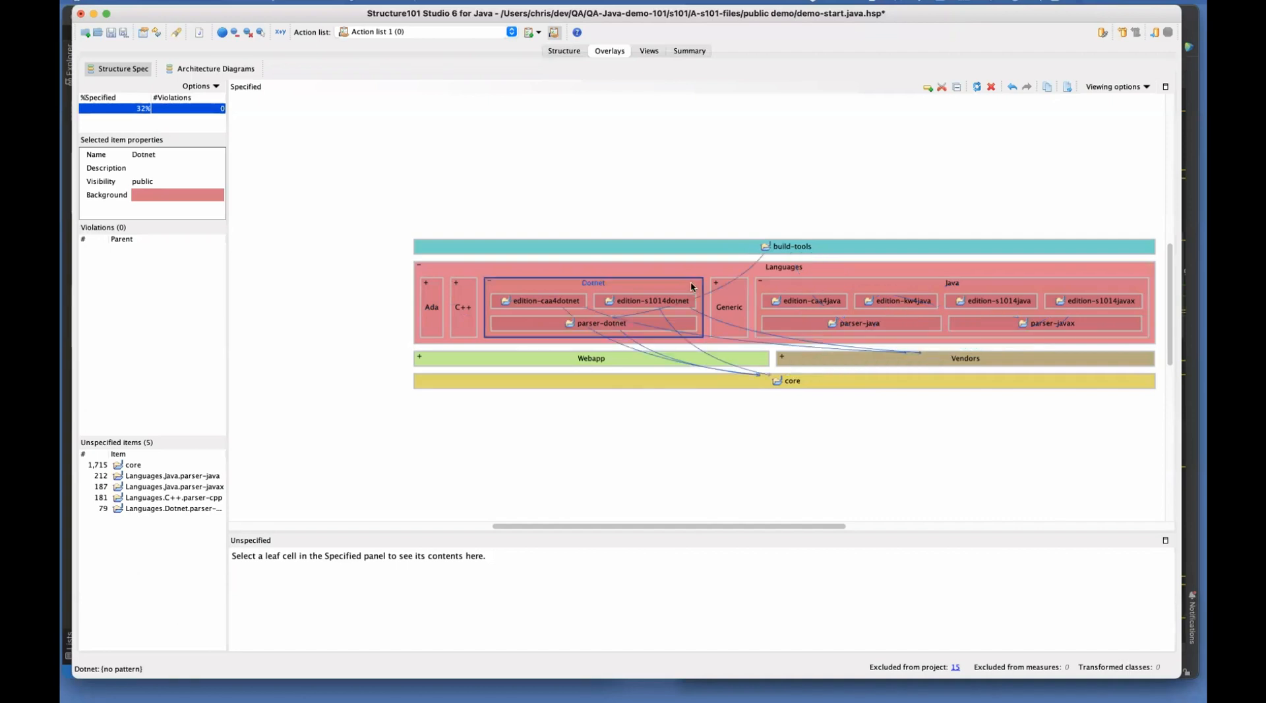
left_click(791, 287)
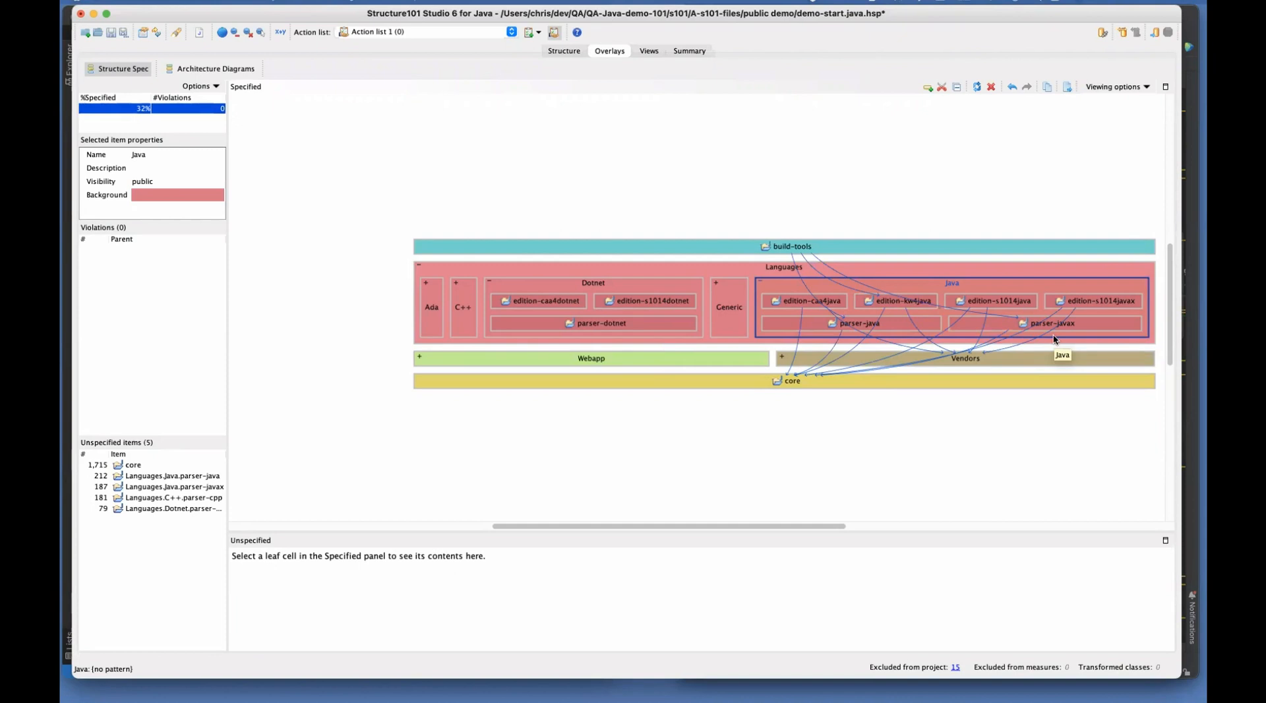
left_click(922, 189)
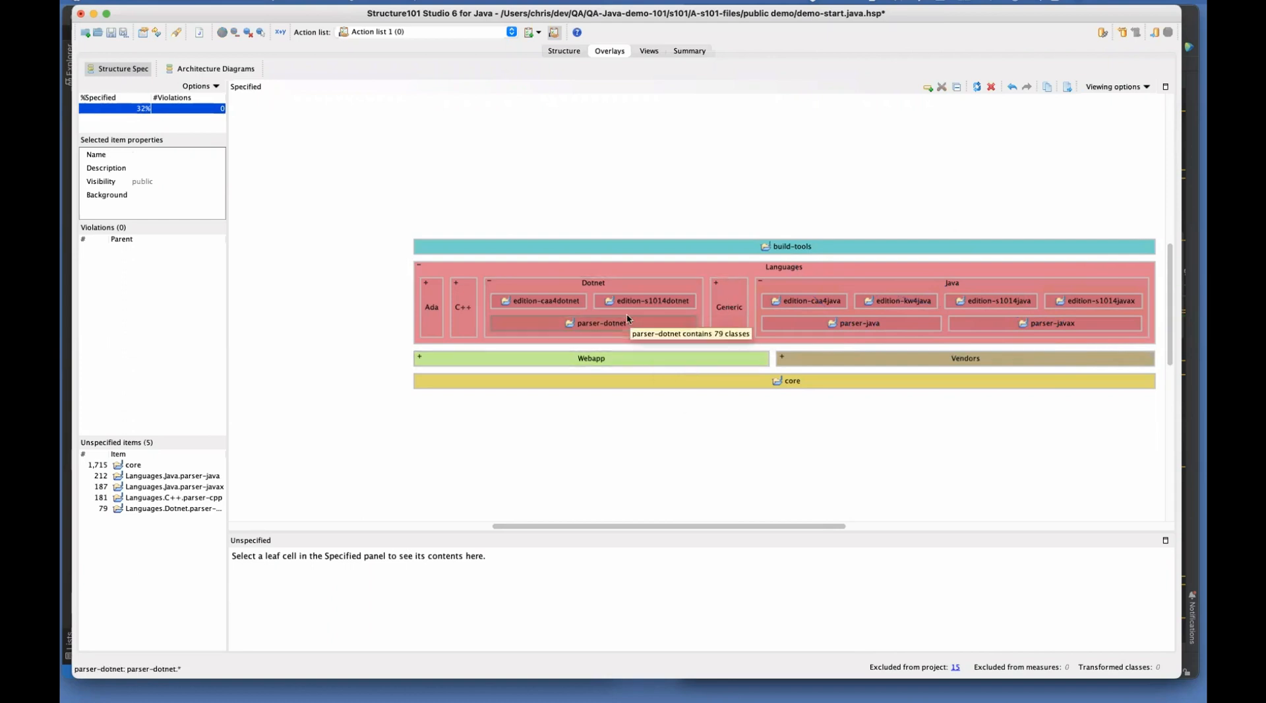
Step: Collapse the Dotnet cell and expand the C++ cell inside Languages
double_click(511, 287)
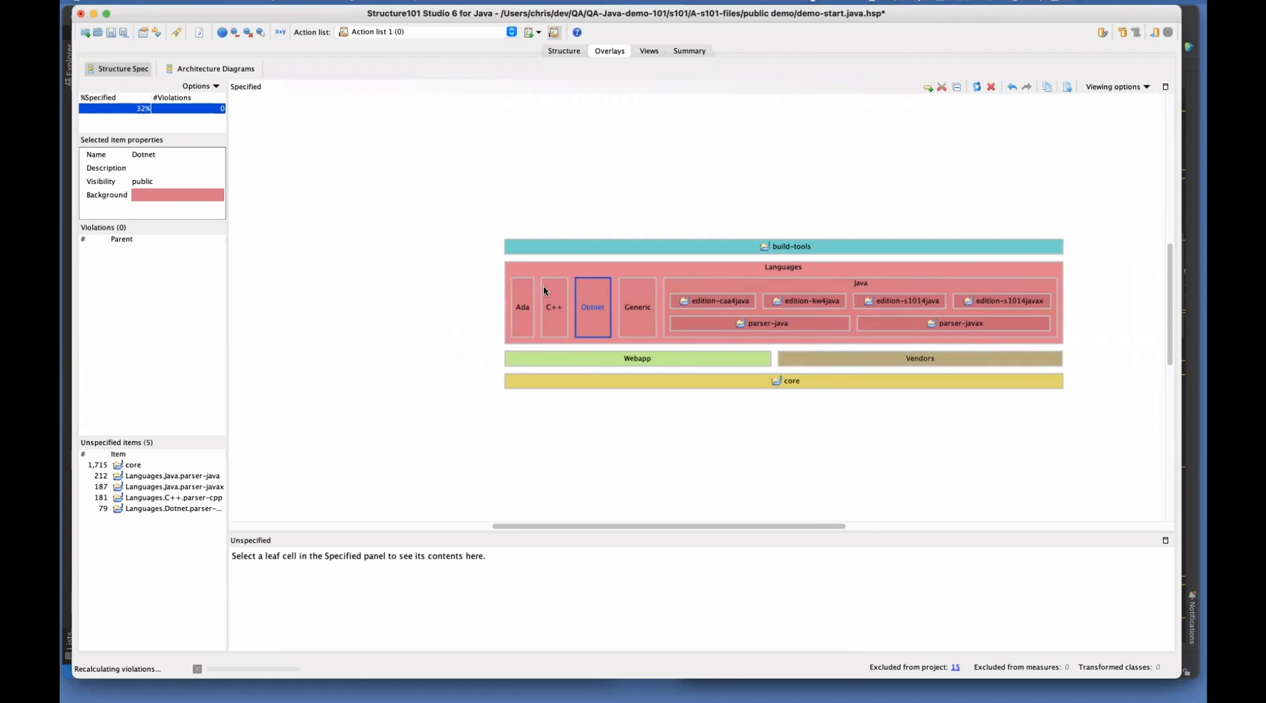
double_click(652, 286)
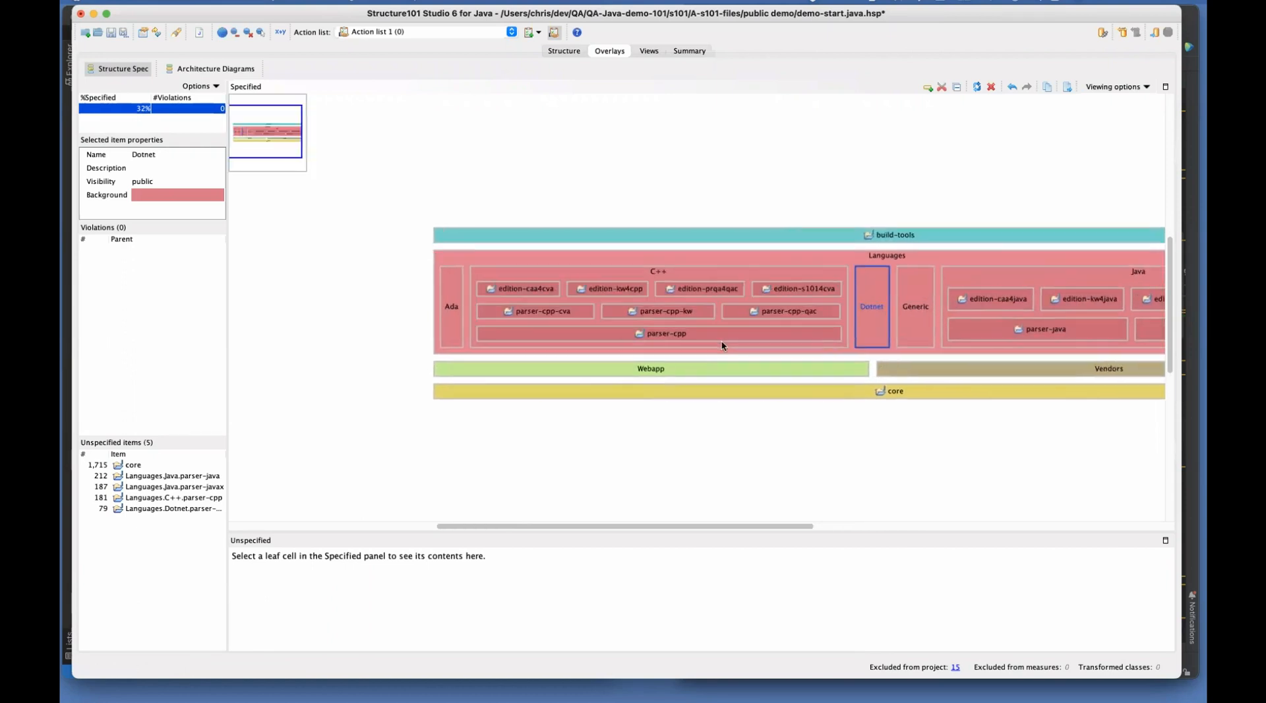
left_click(718, 337)
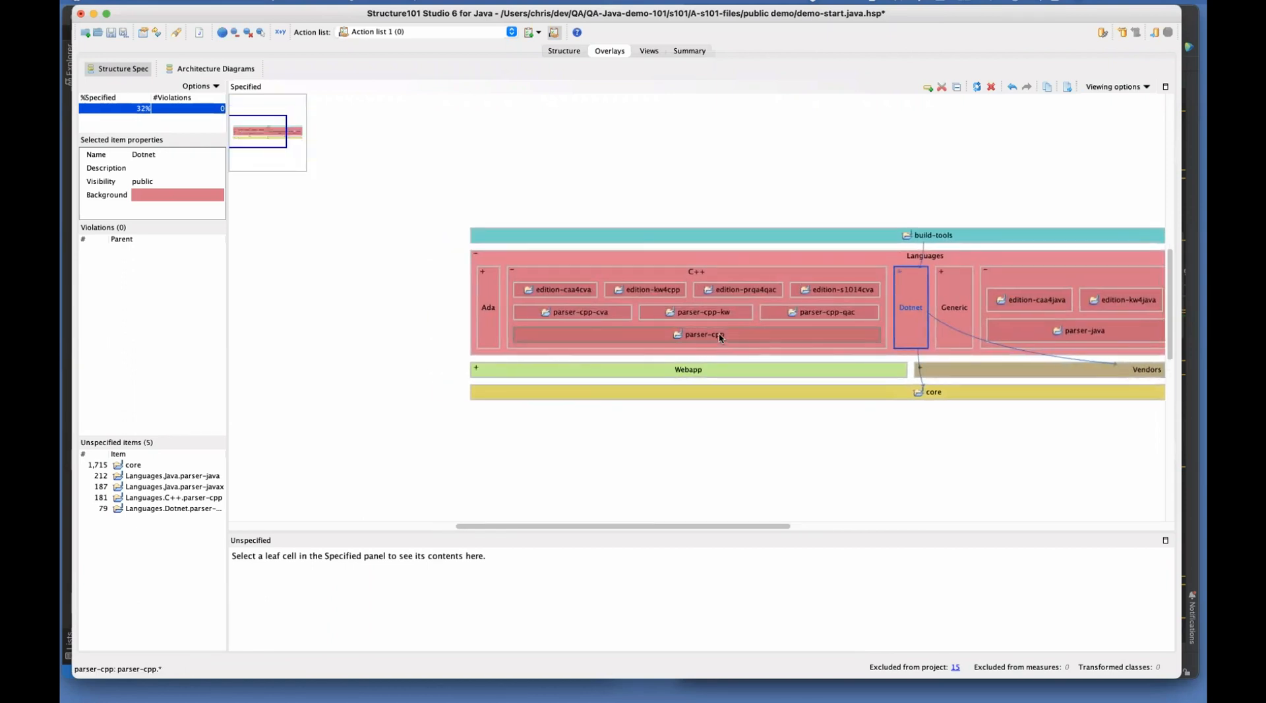
Step: Move edition-prqa4qac to its own layer beneath parser-cpp in the C++ cell
left_click(747, 293)
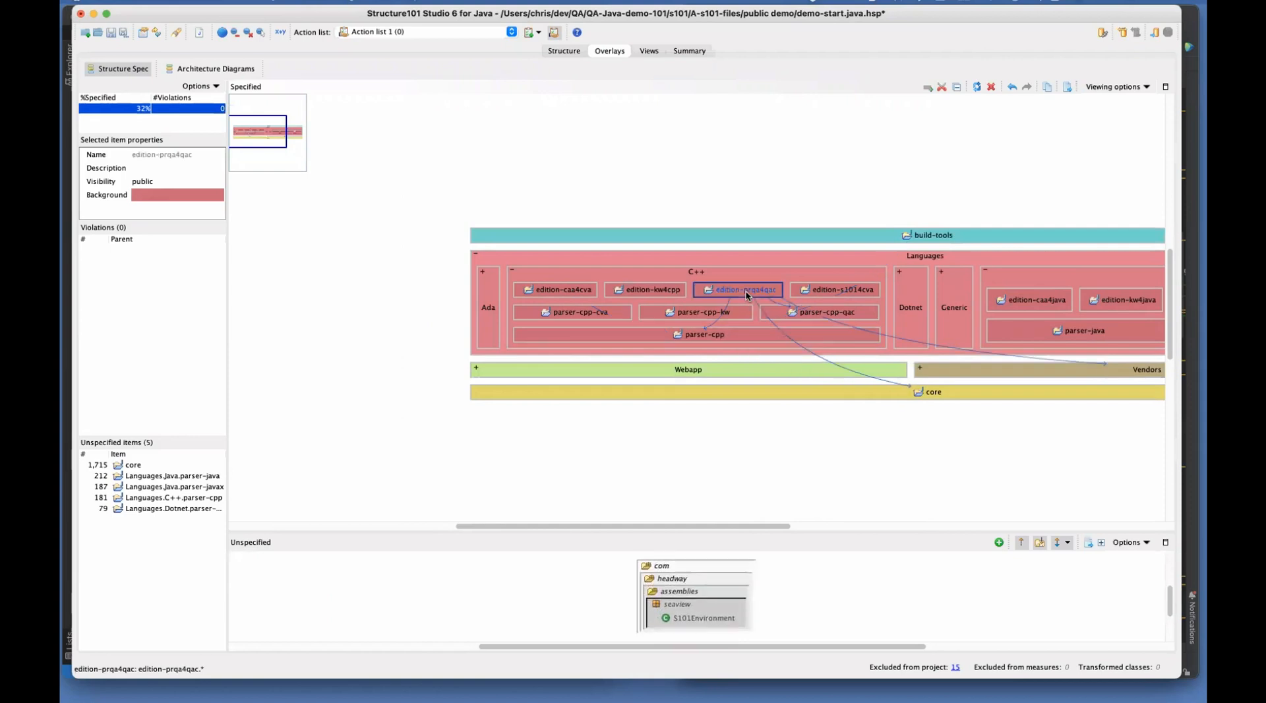
left_click_drag(747, 295, 731, 349)
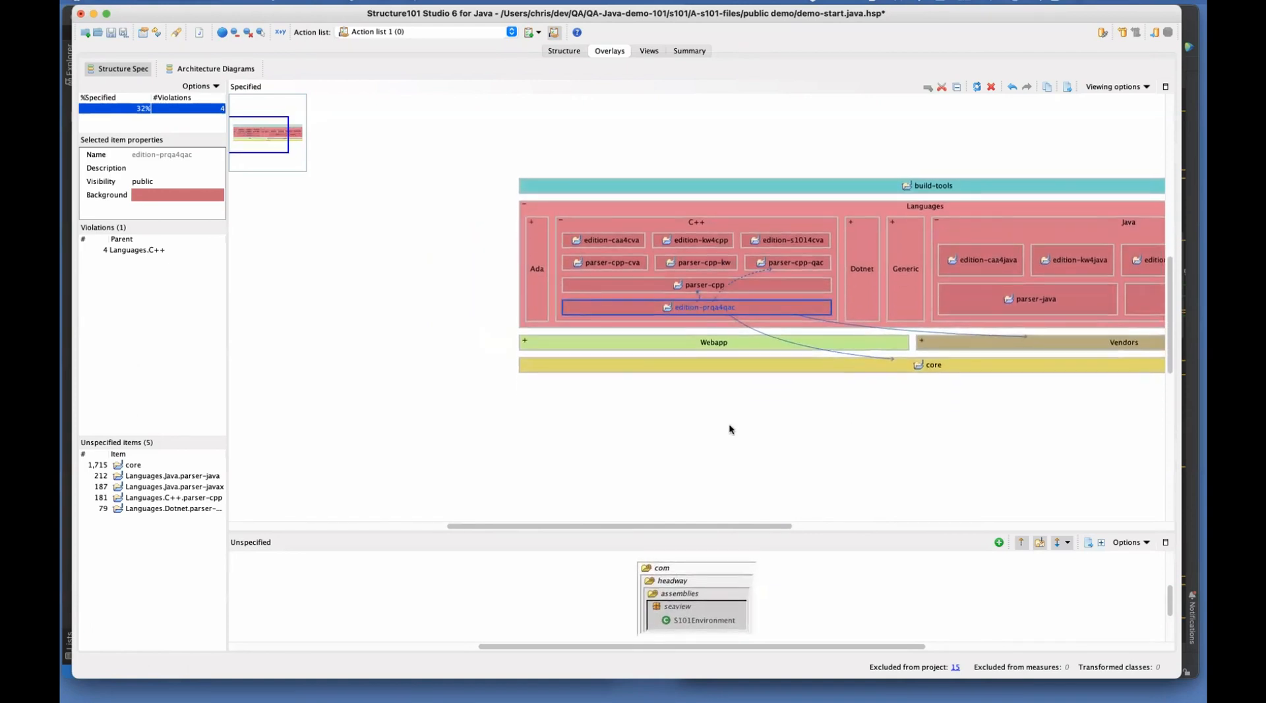
left_click(730, 430)
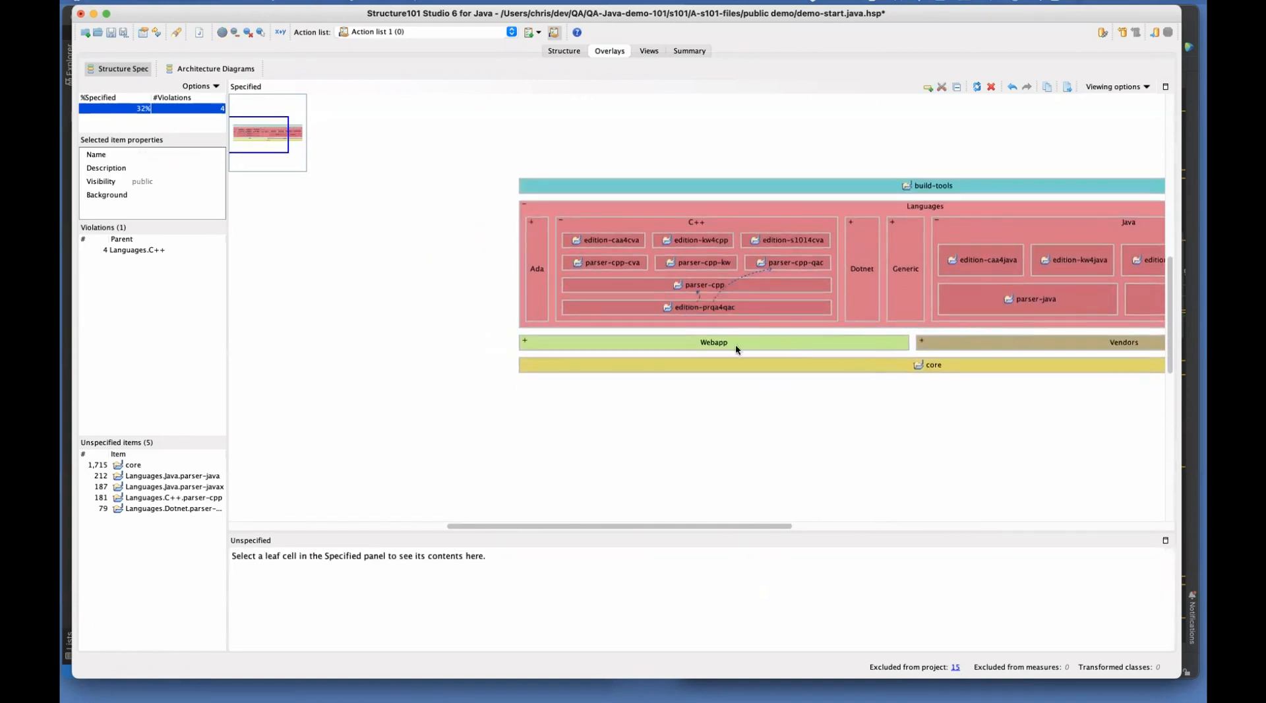
Step: Inspect the violating dependencies from edition-prqa4qac up to parser-cpp-qac and parser-cpp in the dependency breakout
left_click(727, 309)
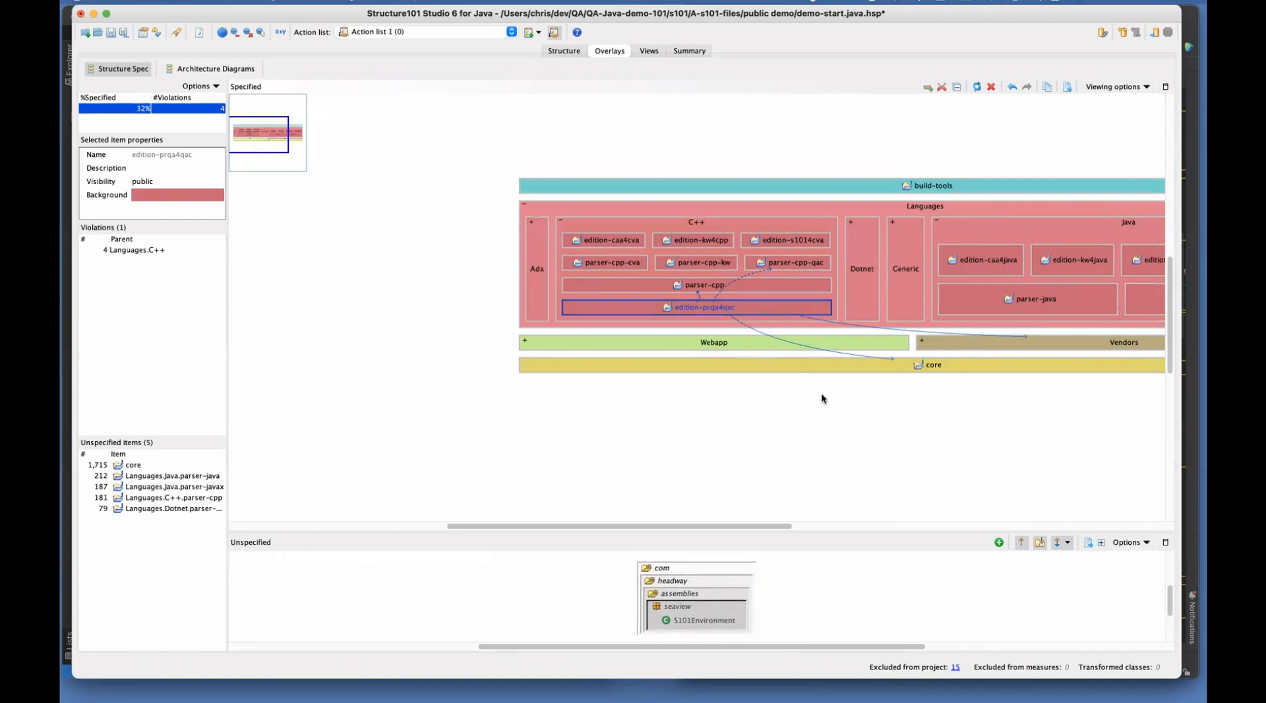
left_click(730, 288)
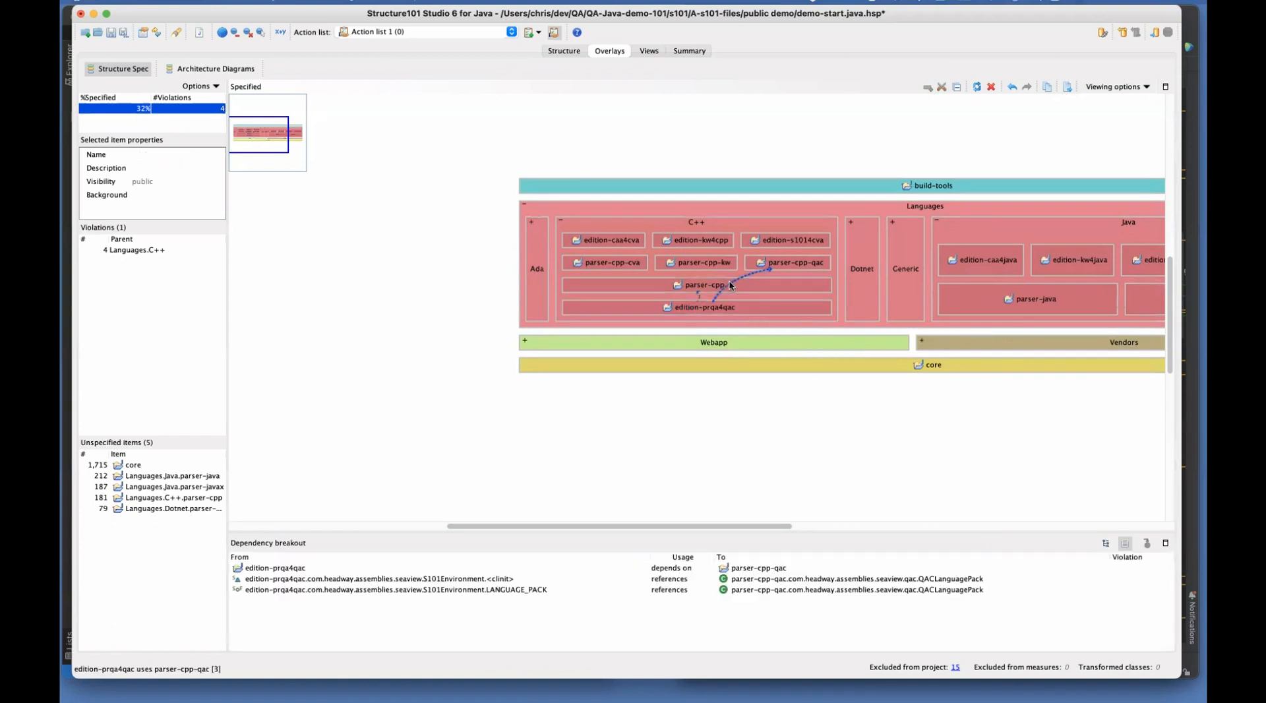
left_click(700, 297)
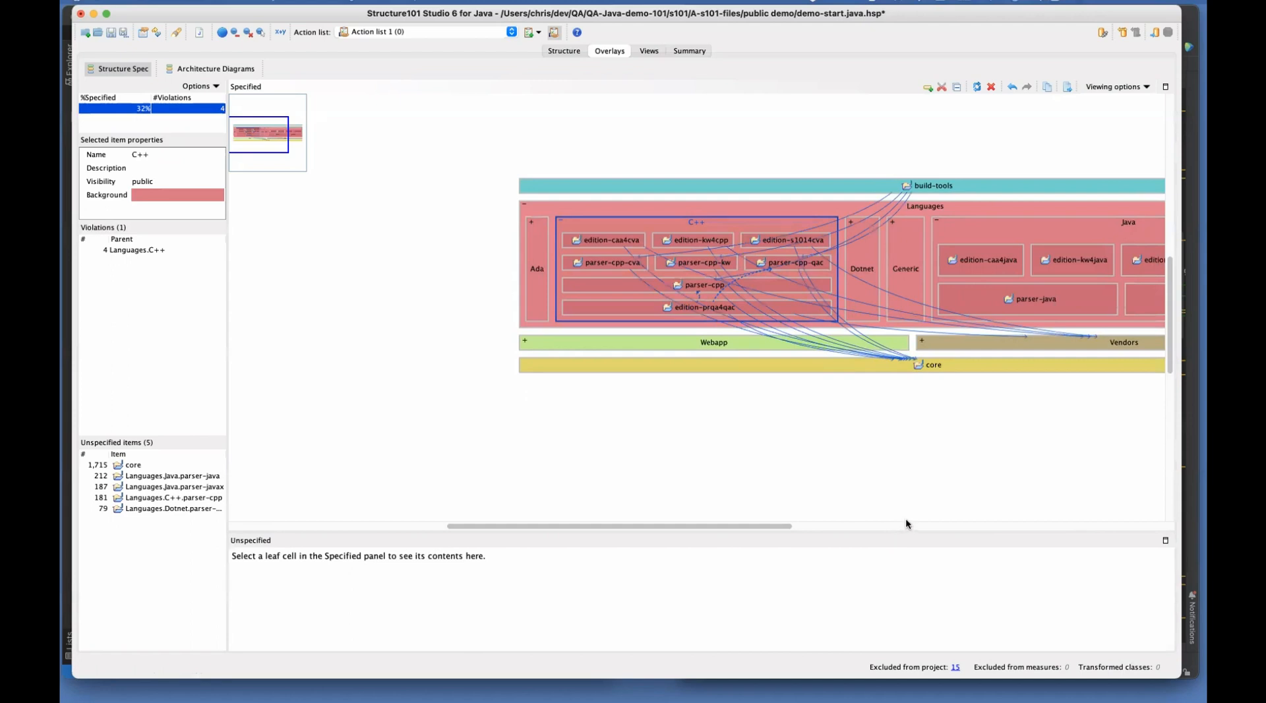
left_click(734, 429)
left_click(717, 303)
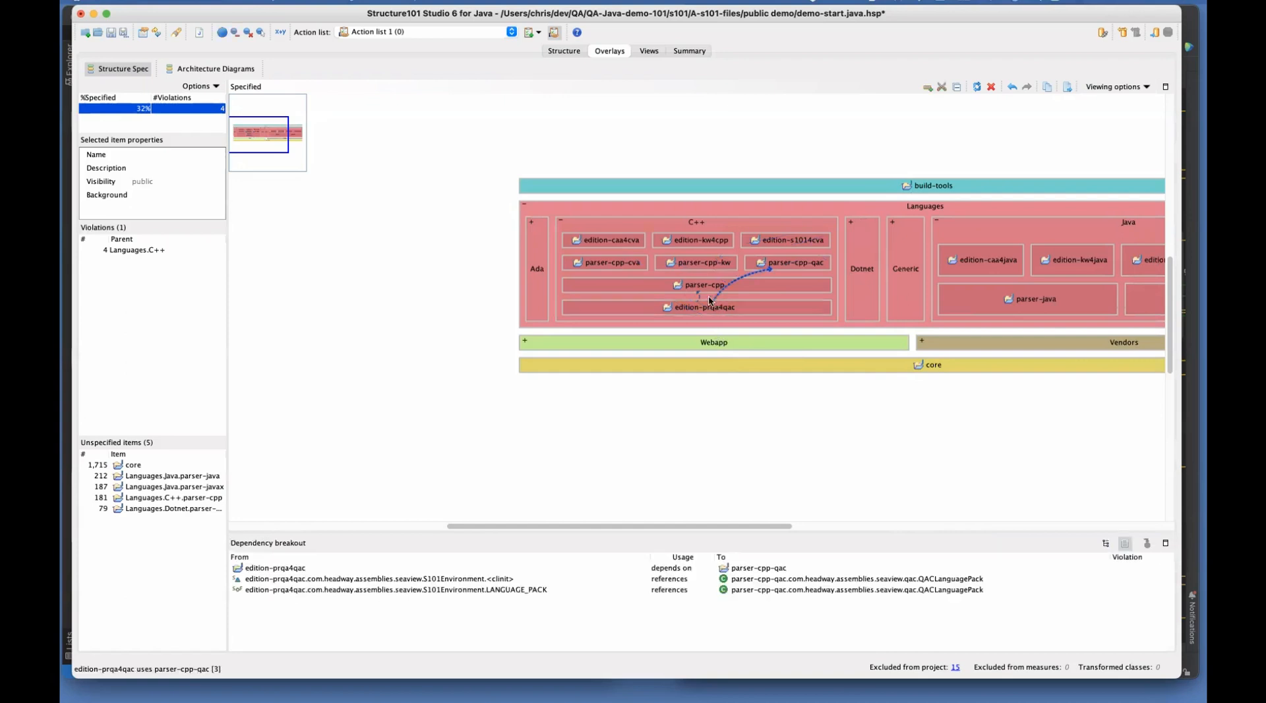
left_click(697, 295)
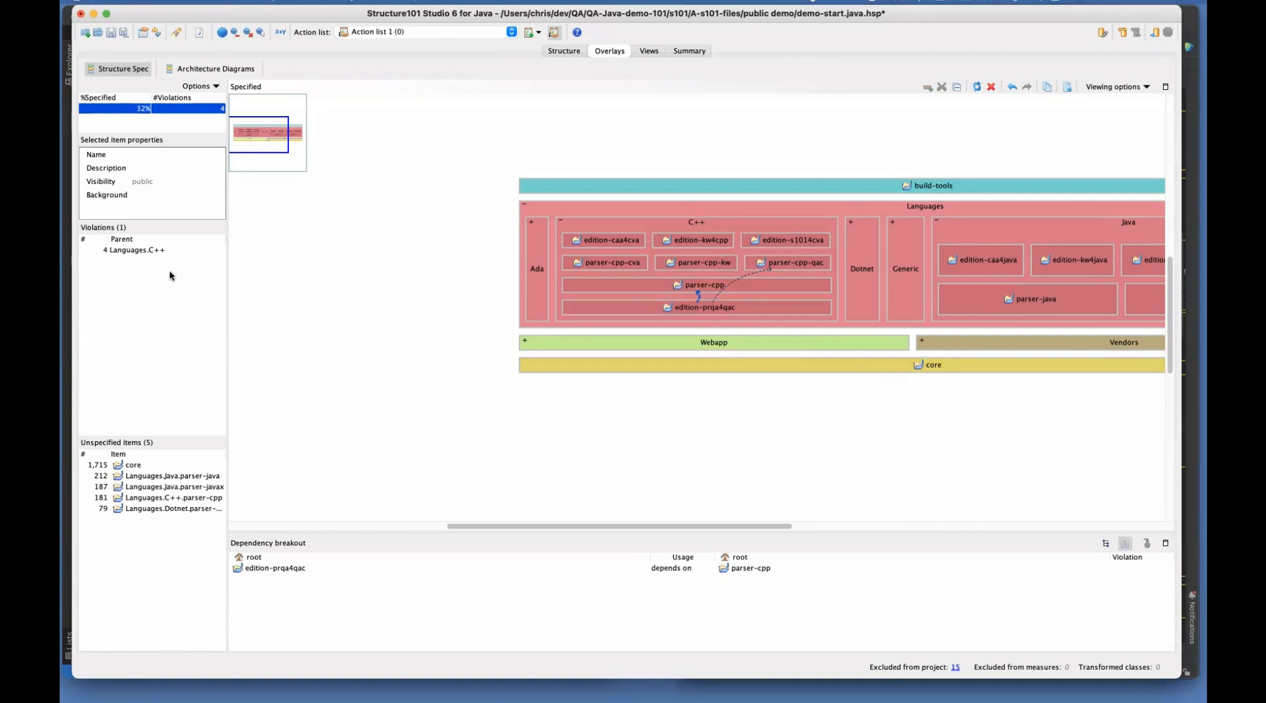
left_click(750, 273)
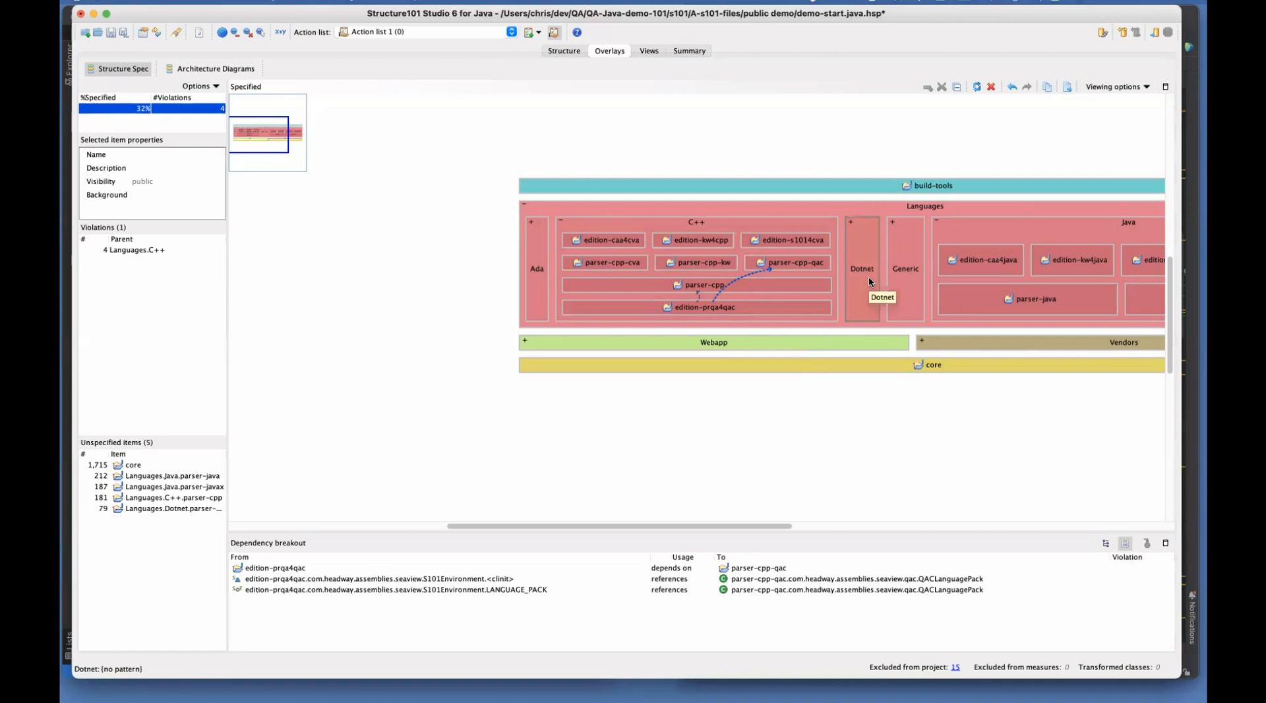
Step: Examine the dependencies of build-tools and of each edition module in the Java cell
left_click_drag(750, 526, 920, 525)
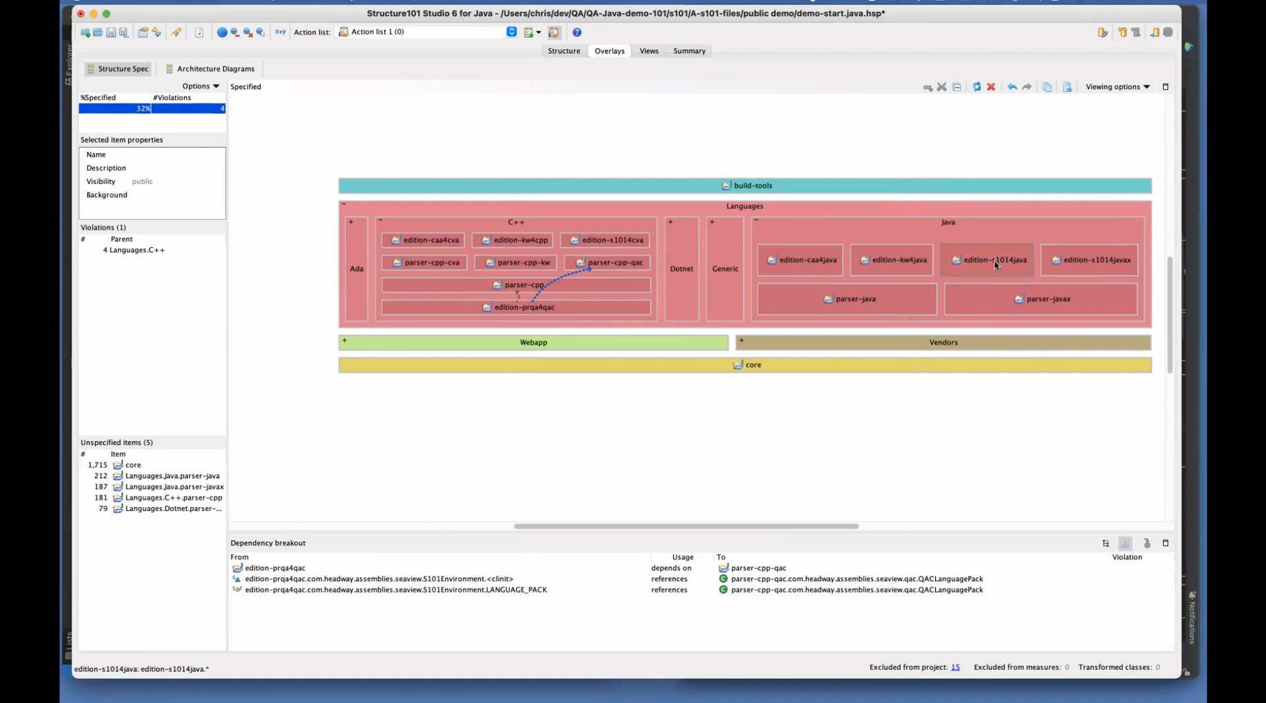
left_click(1022, 264)
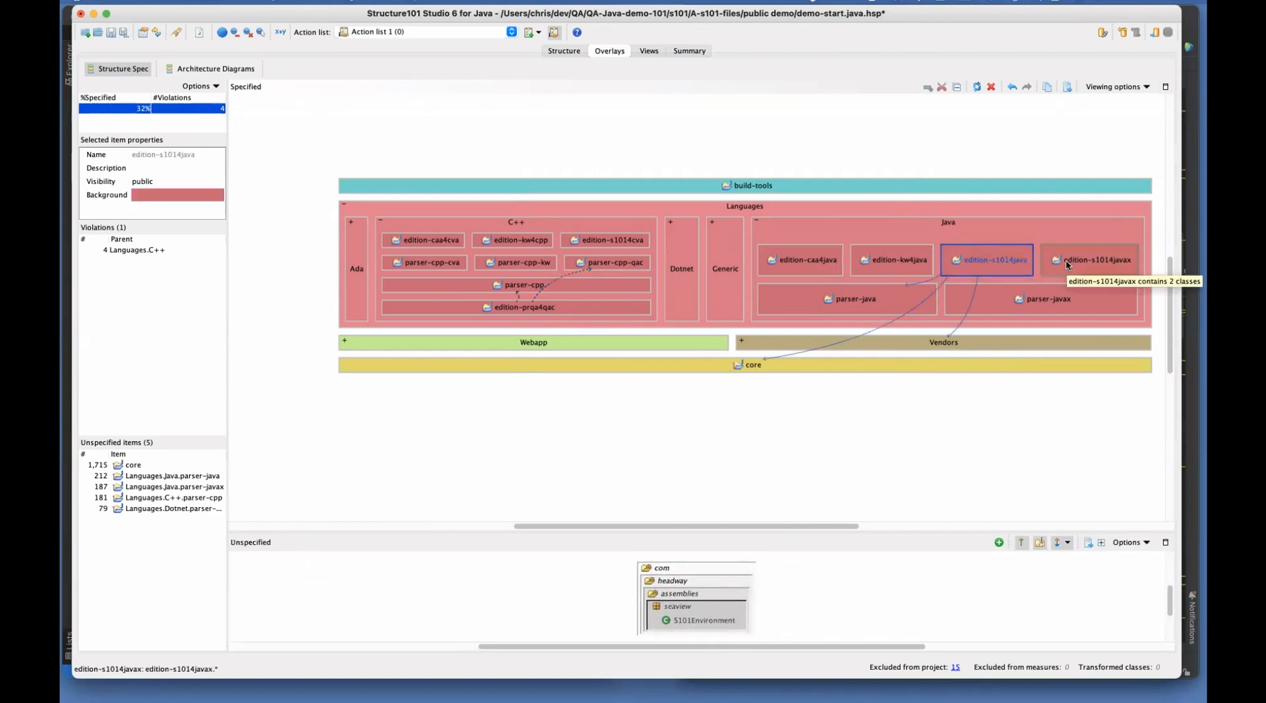
left_click(1015, 187)
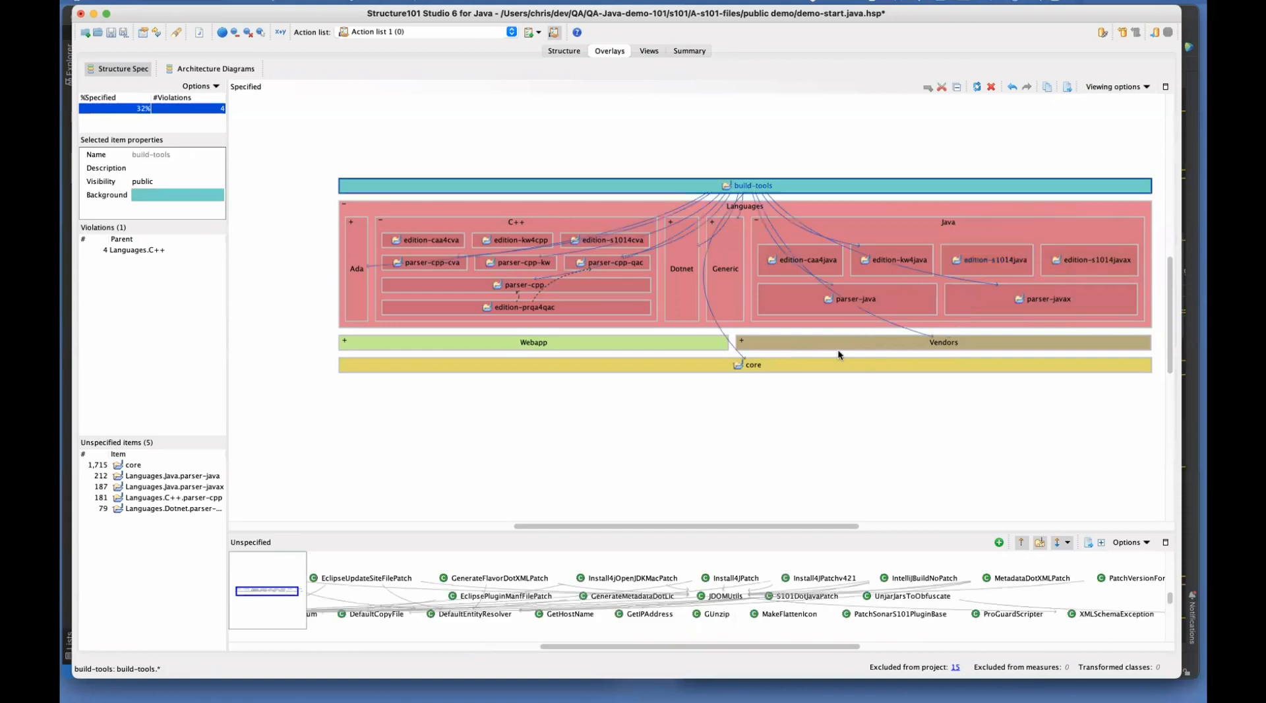
left_click(771, 214)
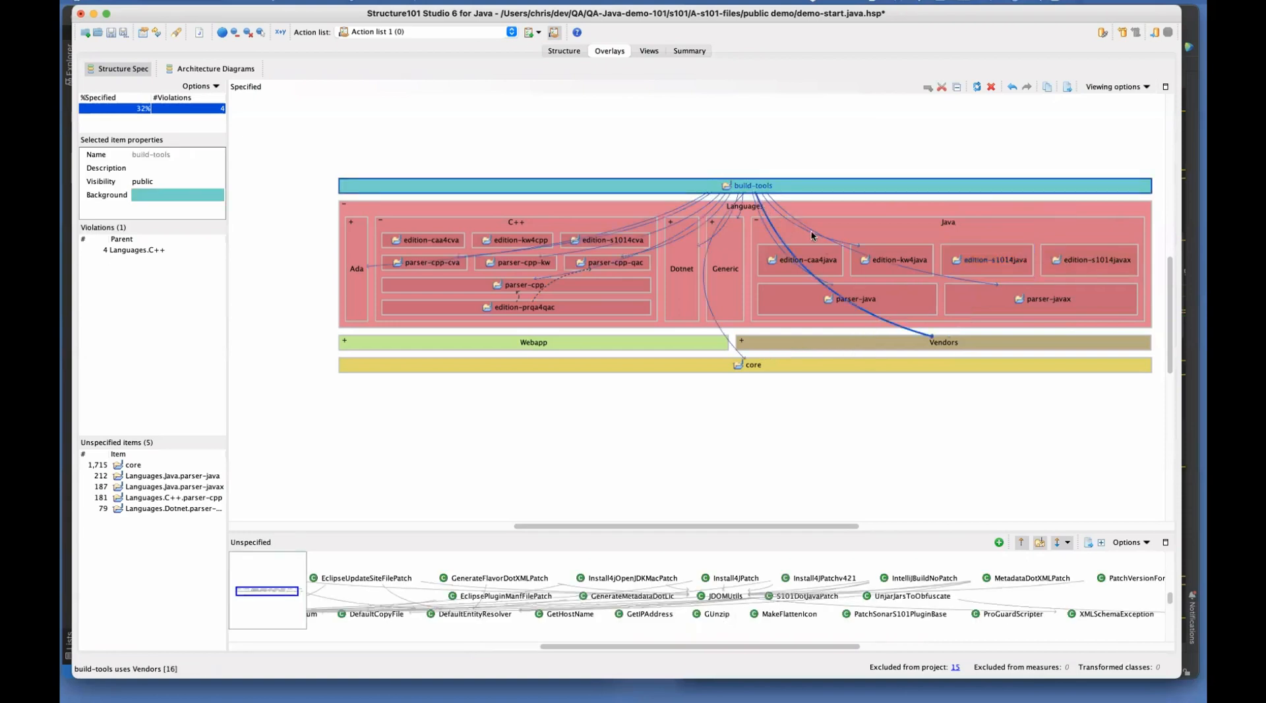
left_click(1021, 264)
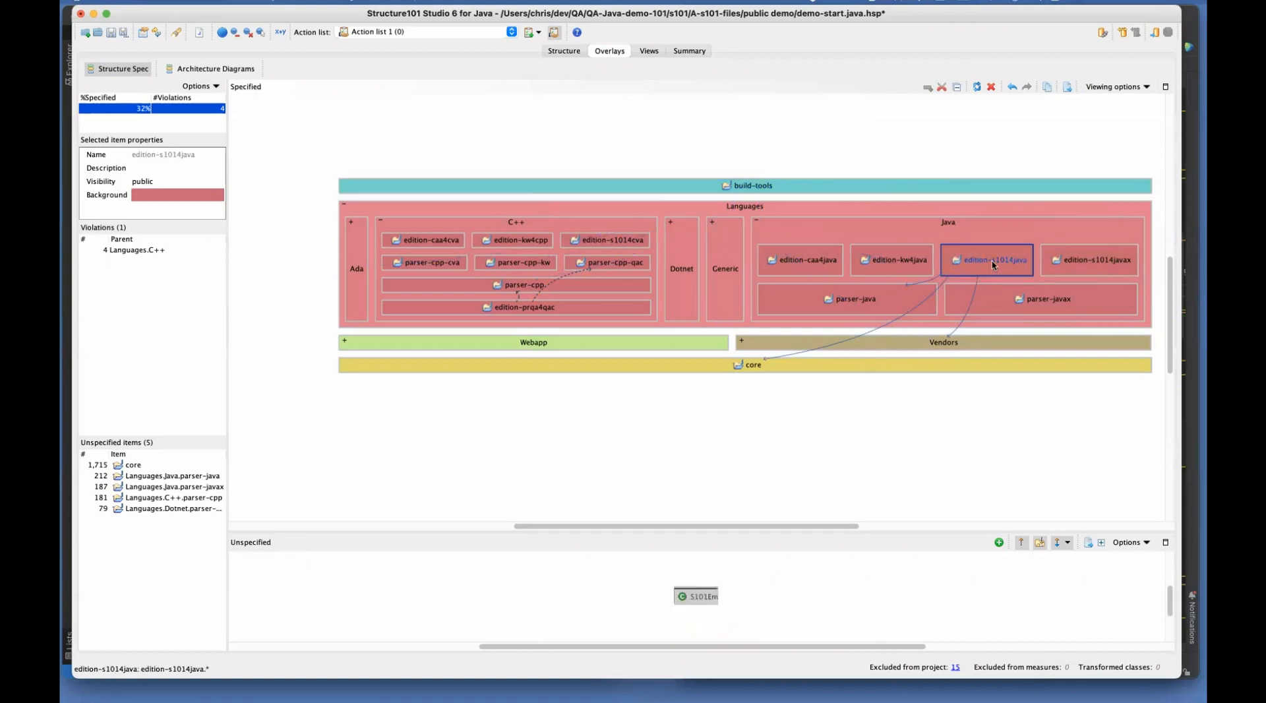
left_click(1092, 260)
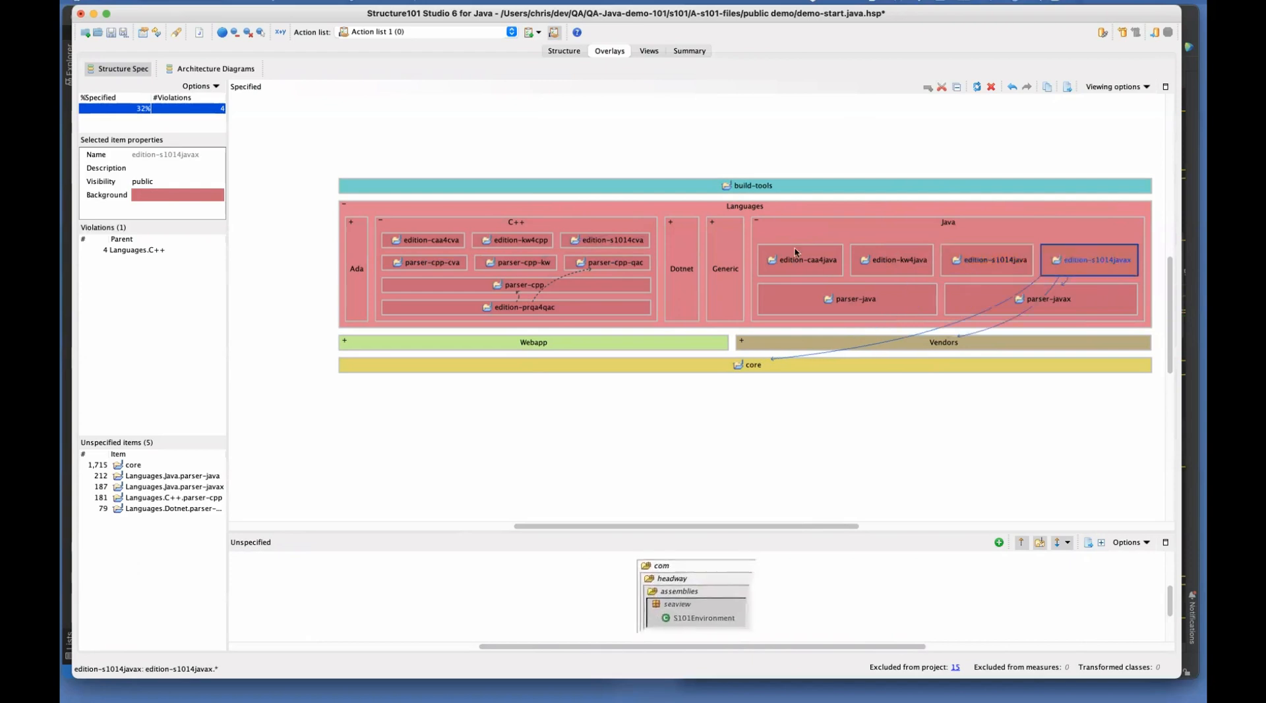
left_click(795, 261)
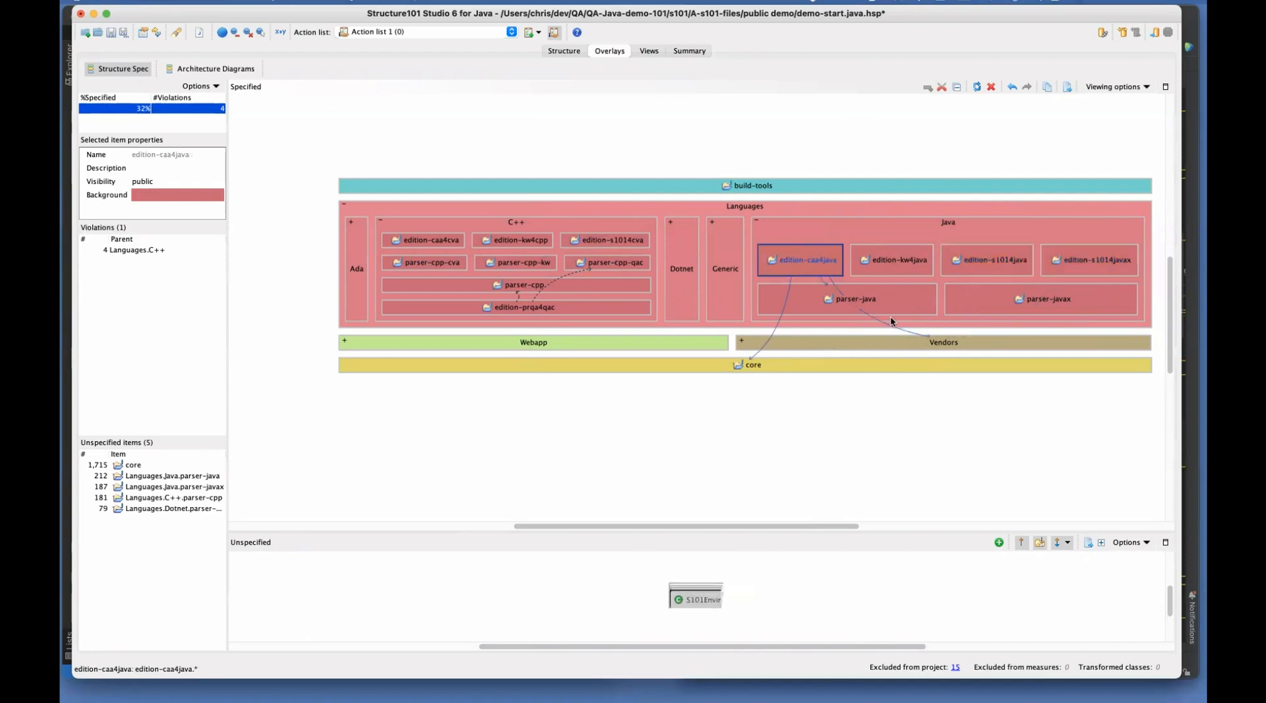
left_click(898, 270)
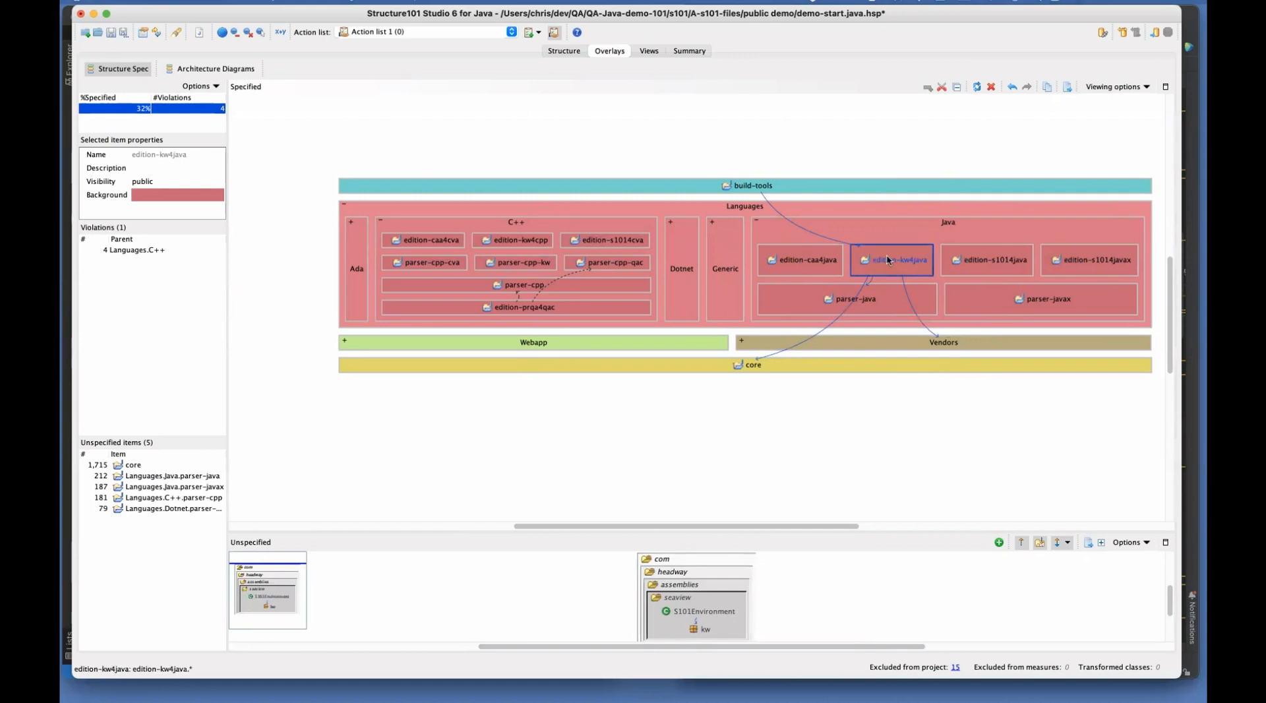
Step: Set the visibility of the edition-kw4java cell to private
left_click(802, 227)
left_click(894, 263)
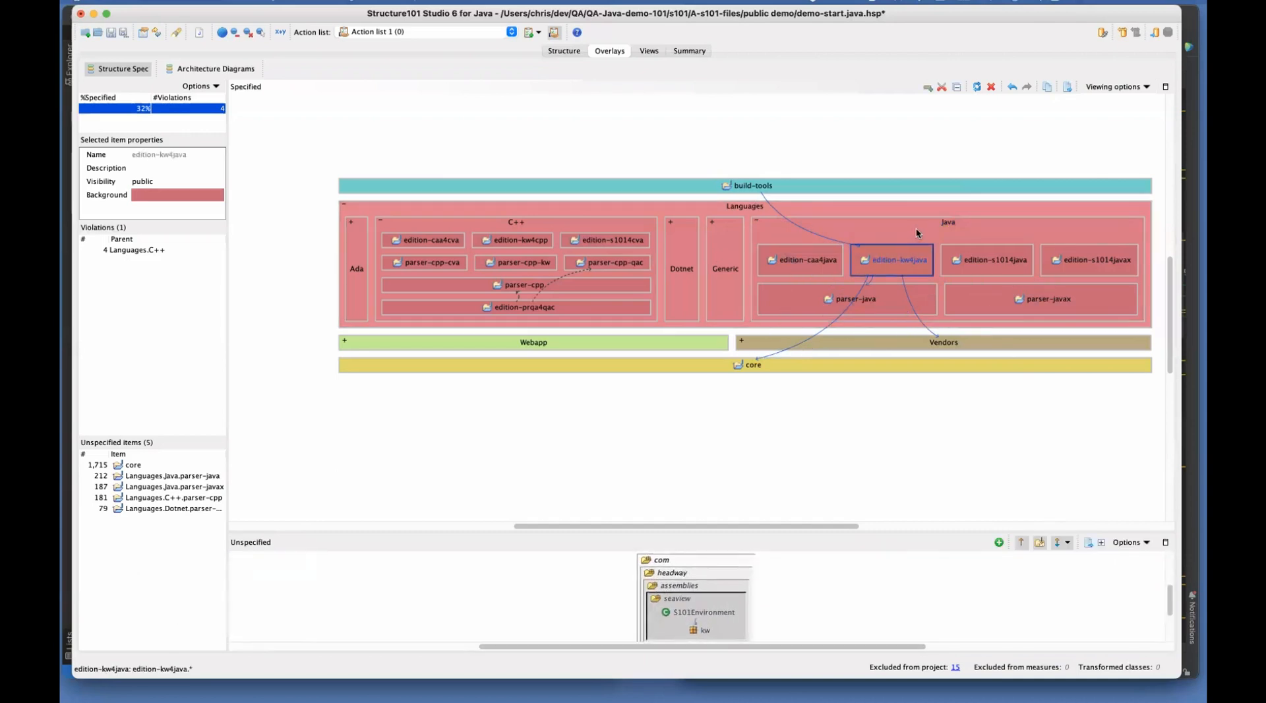
left_click(141, 184)
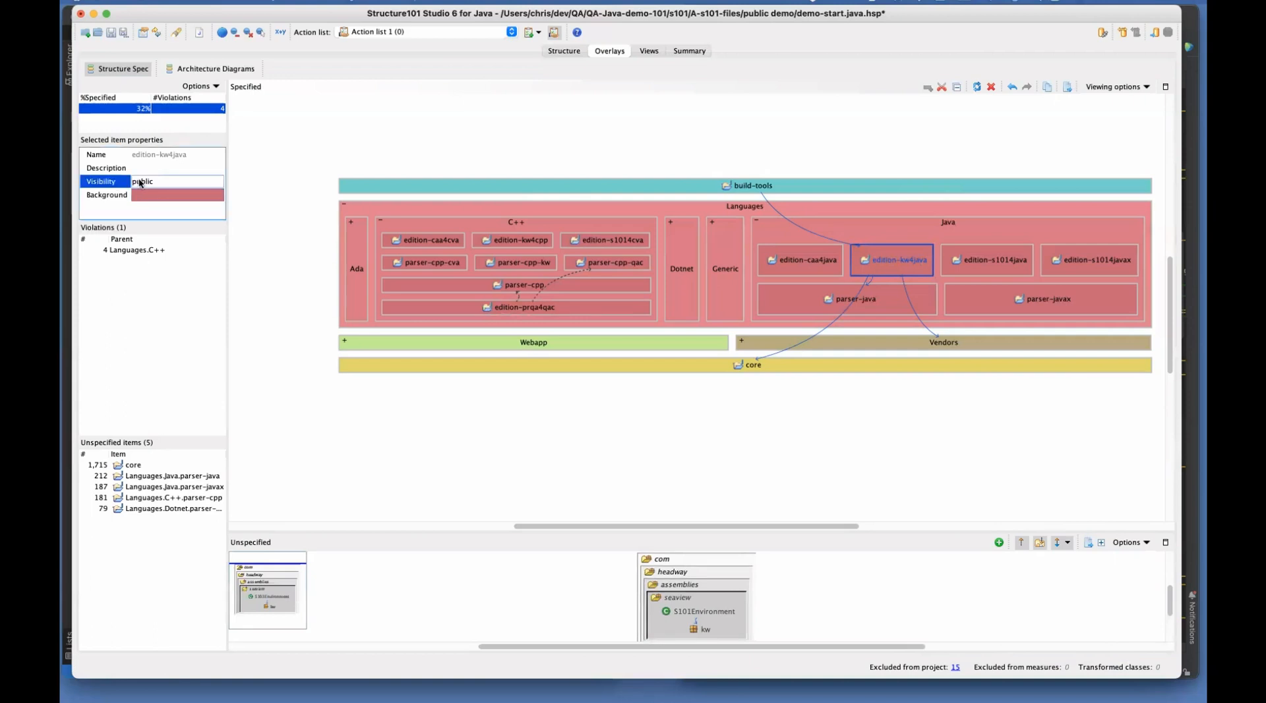
double_click(141, 184)
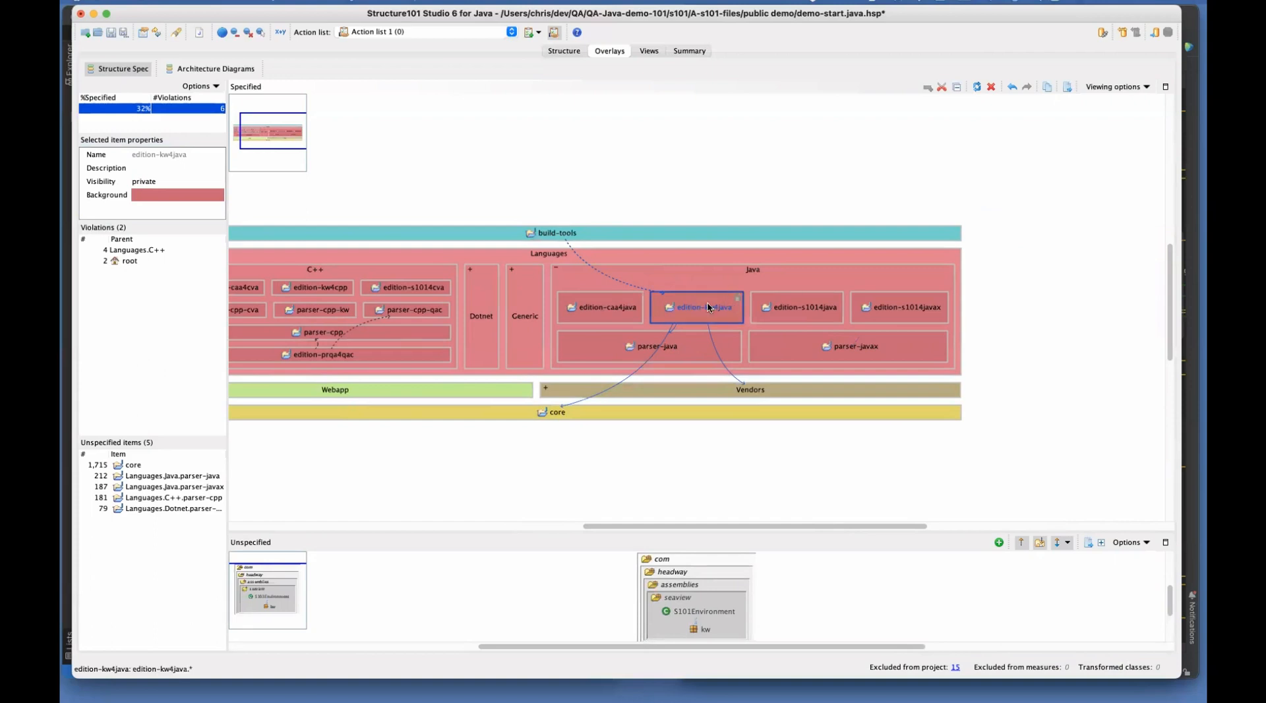
Step: Show the dependency breakout for the violation from build-tools to edition-kw4java
left_click(738, 177)
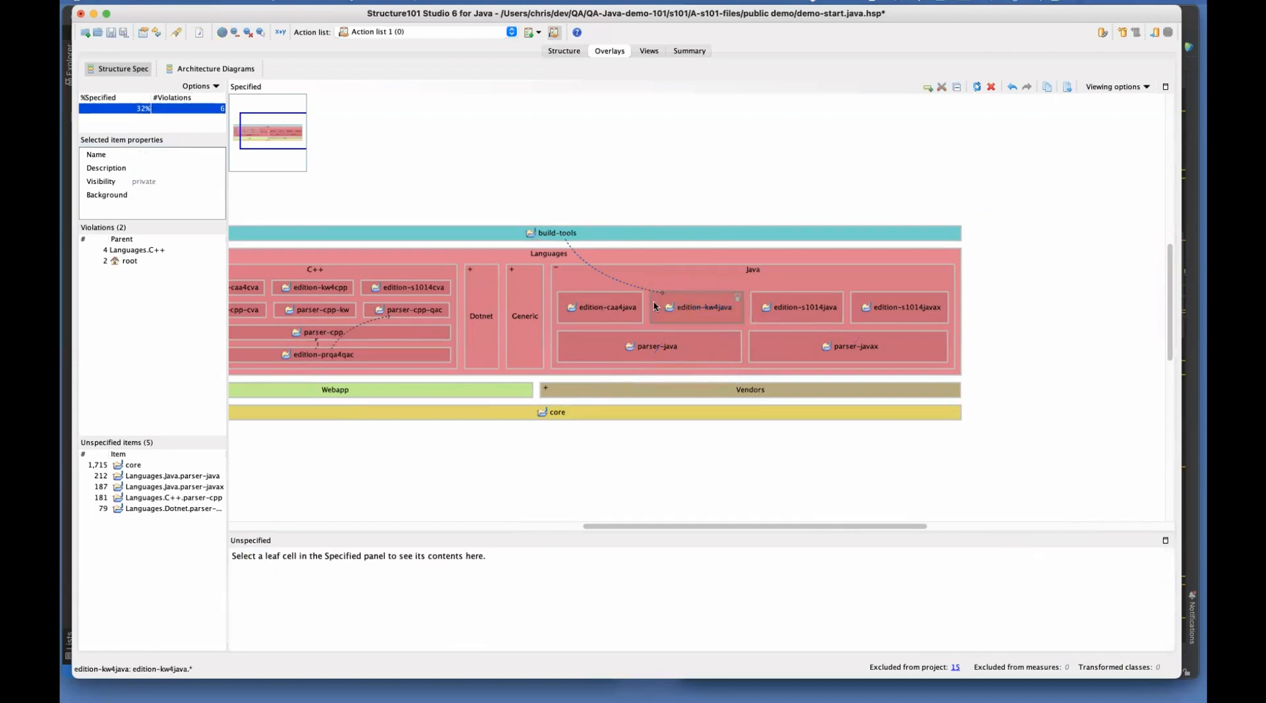
left_click(568, 245)
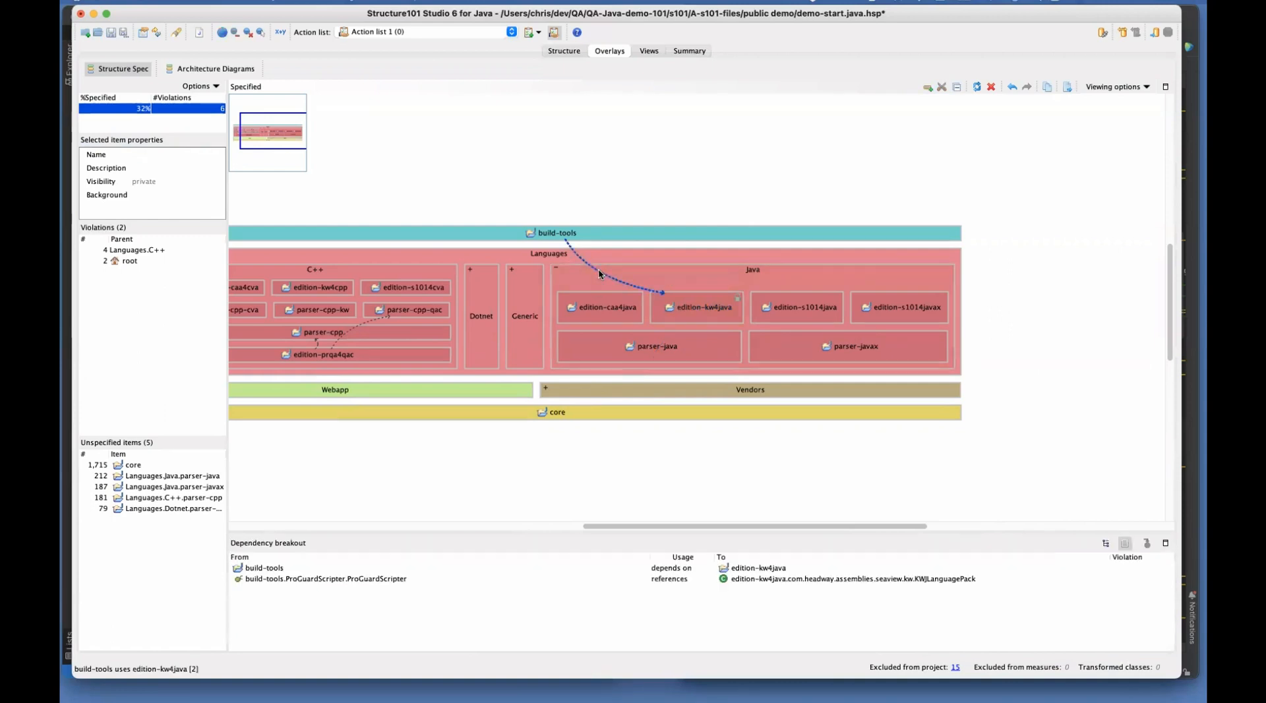
Step: Examine the dependencies of the edition-kw4java, Java and edition-s1014java cells
left_click(1002, 305)
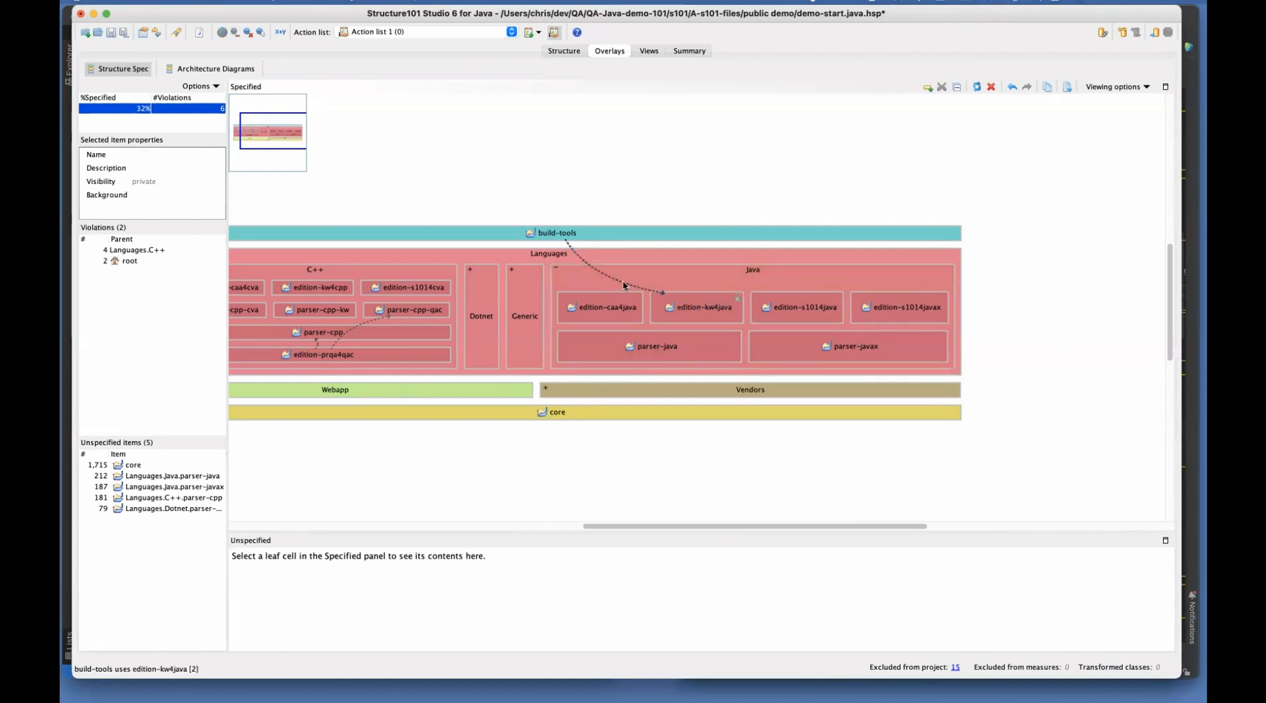
left_click(735, 308)
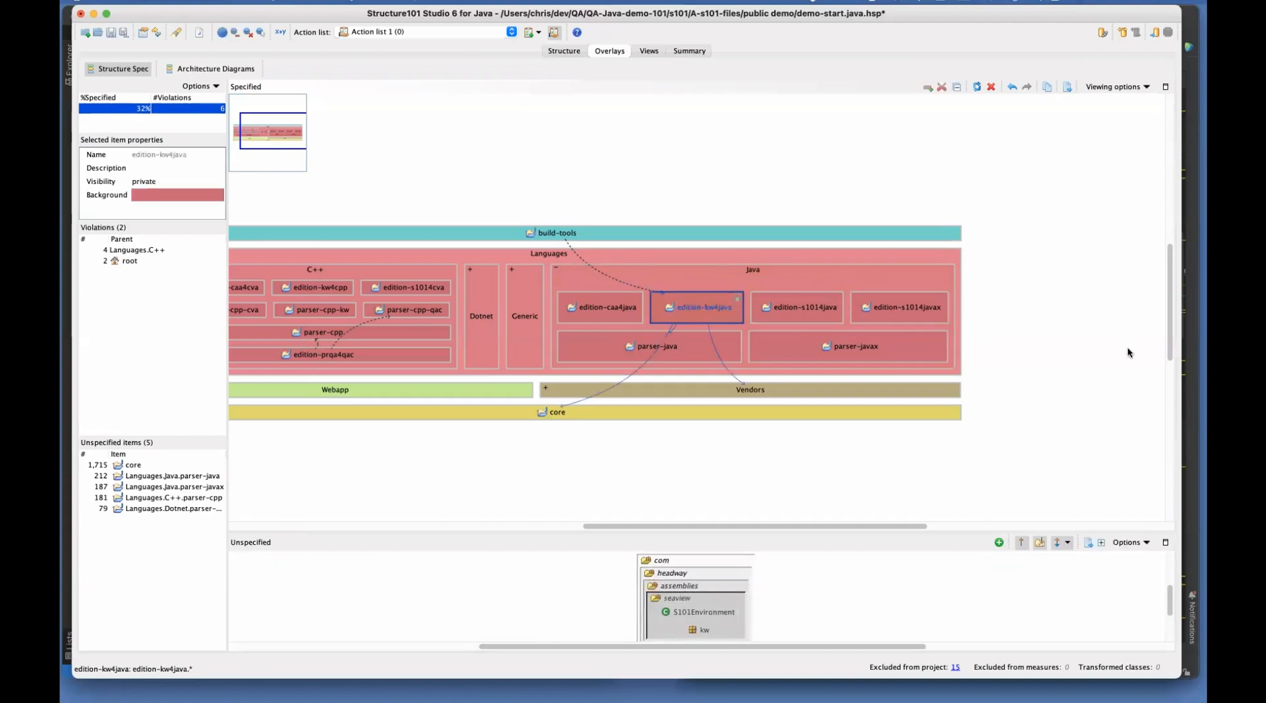
left_click(844, 266)
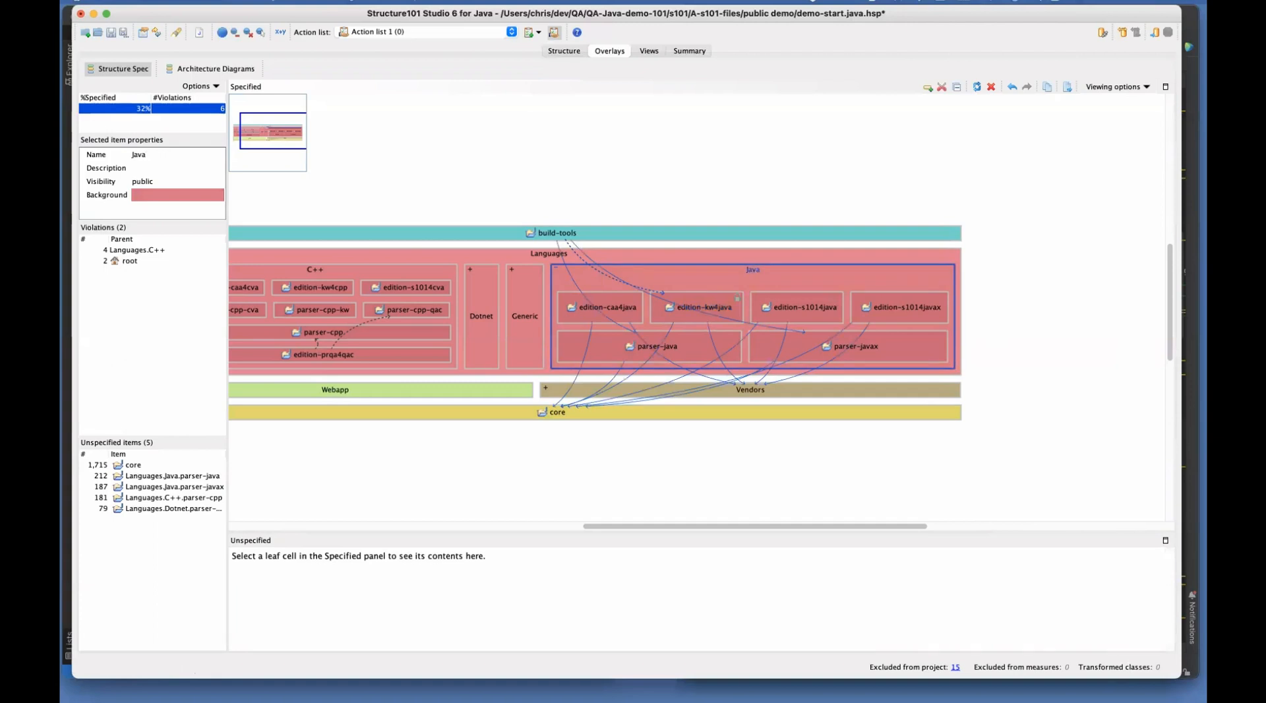
left_click(1100, 354)
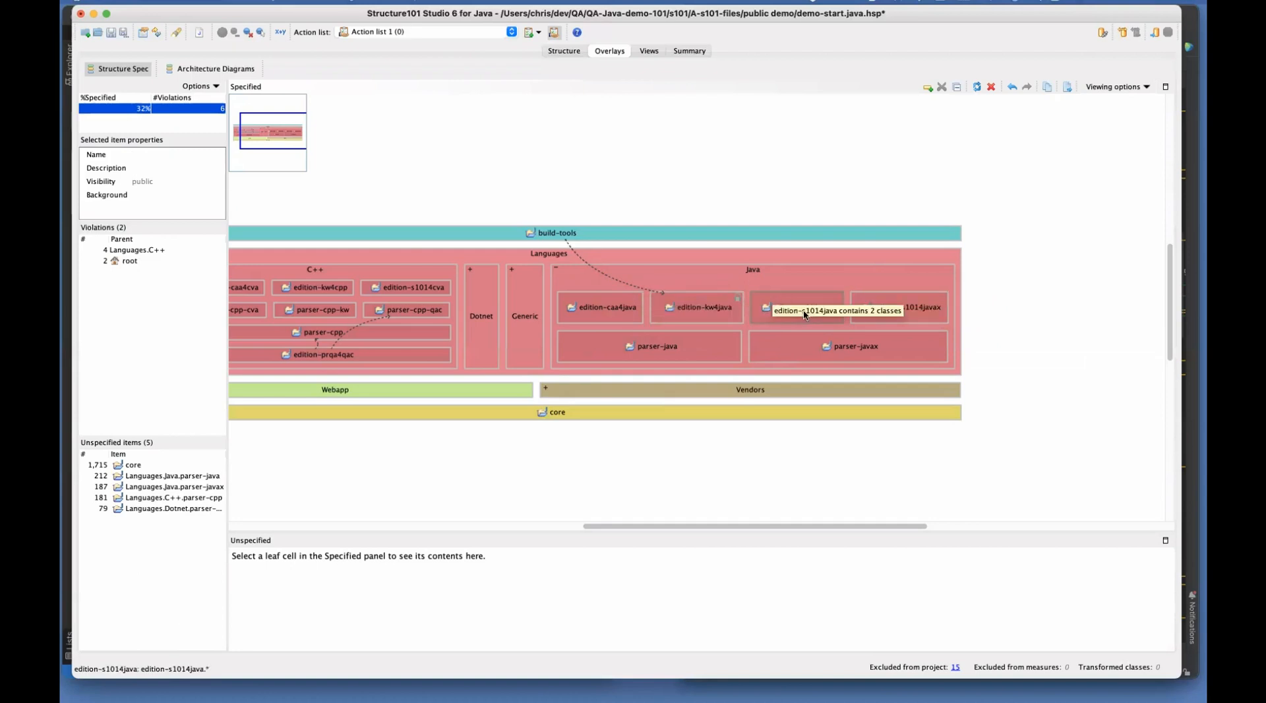
left_click(824, 307)
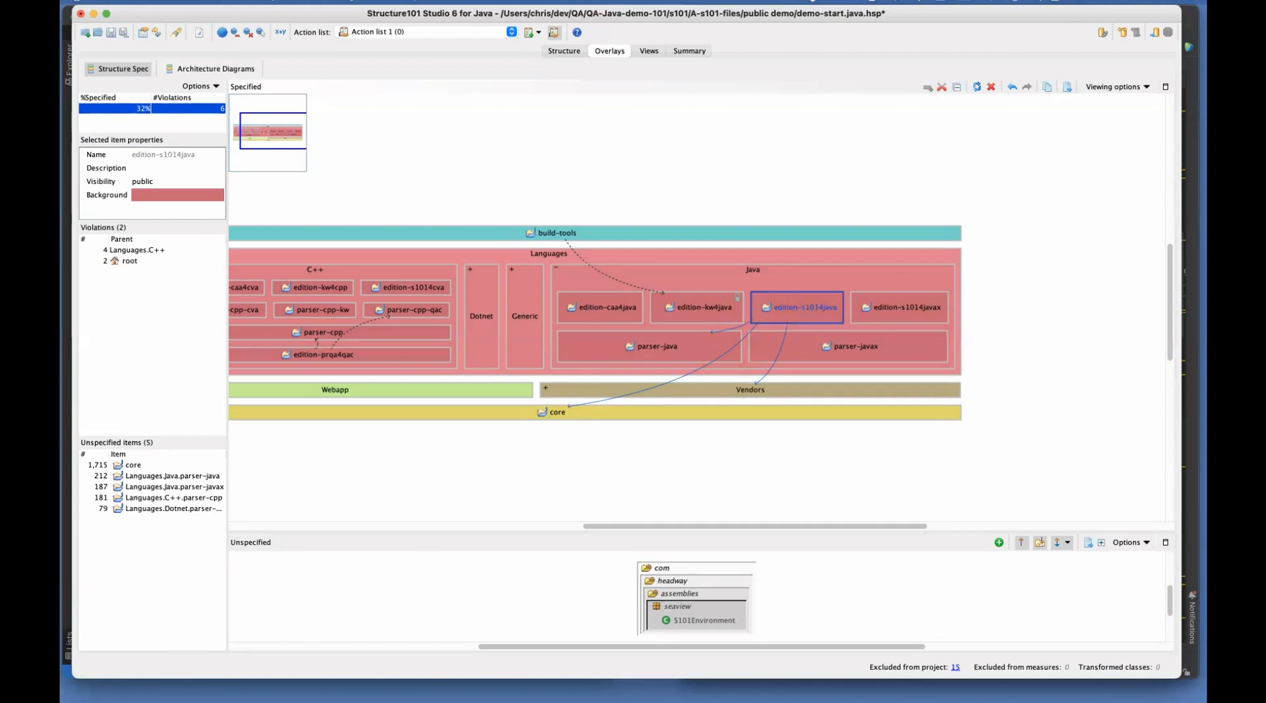
Step: Set the visibility of the edition-kw4java cell to public
left_click(731, 305)
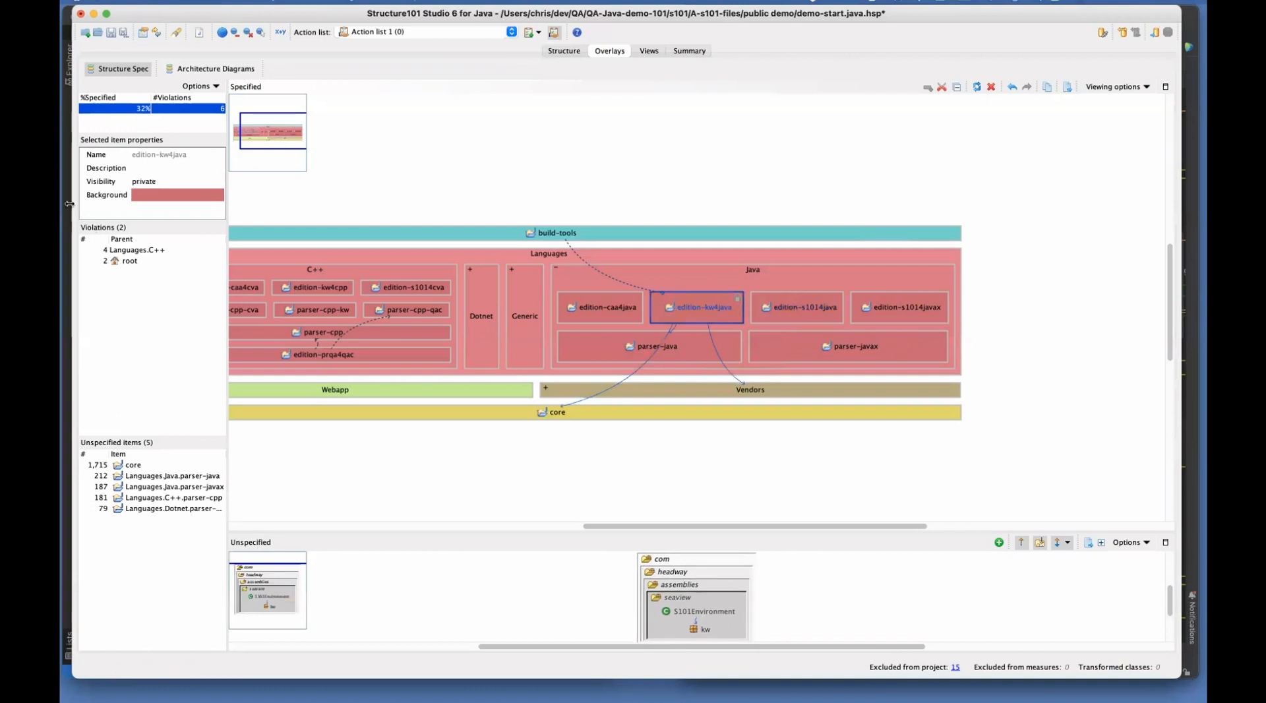
left_click(158, 185)
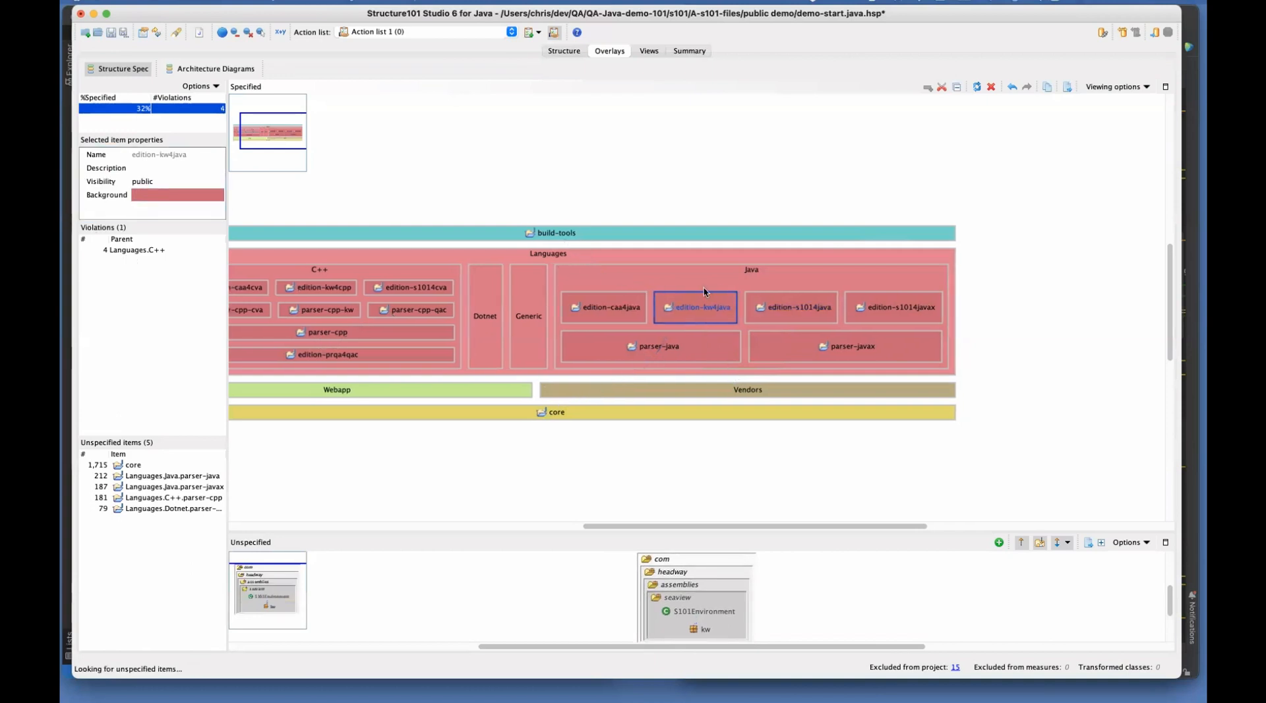
Step: Wrap edition-caa4java, edition-kw4java, edition-s1014java and edition-s1014javax in a new wrapper cell inside the Java cell
left_click(604, 310)
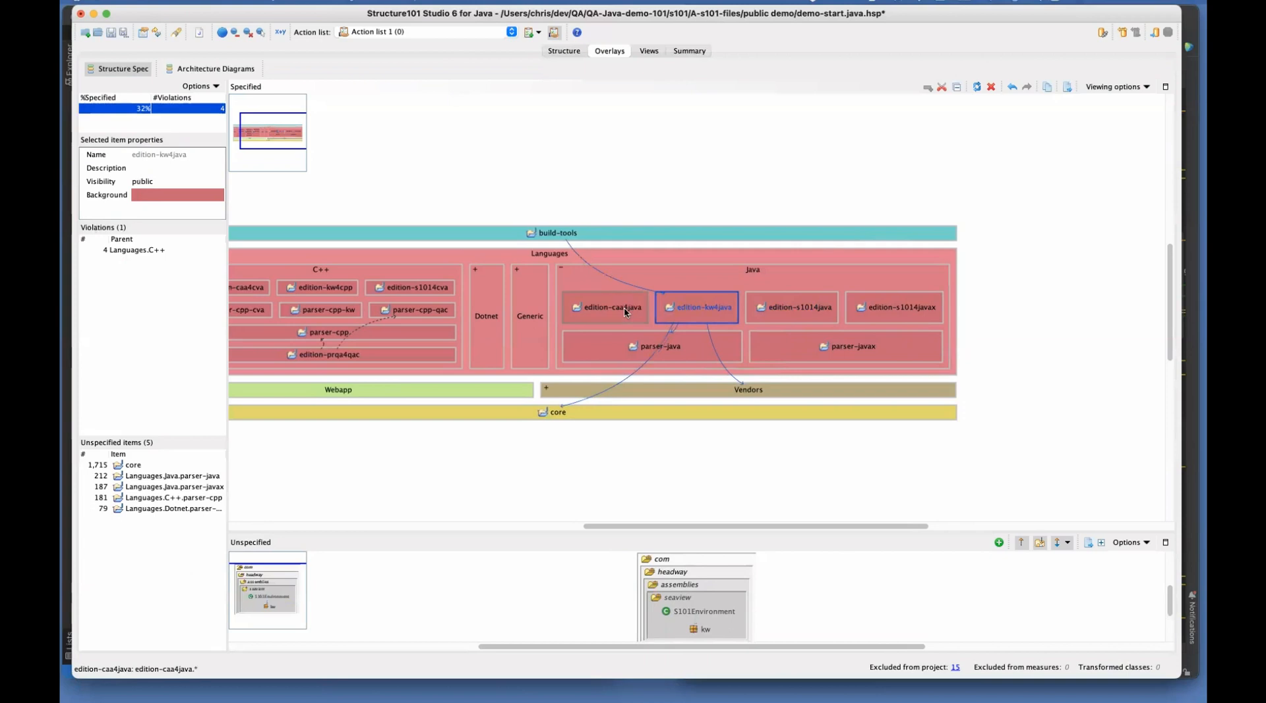
left_click(903, 317, "shift")
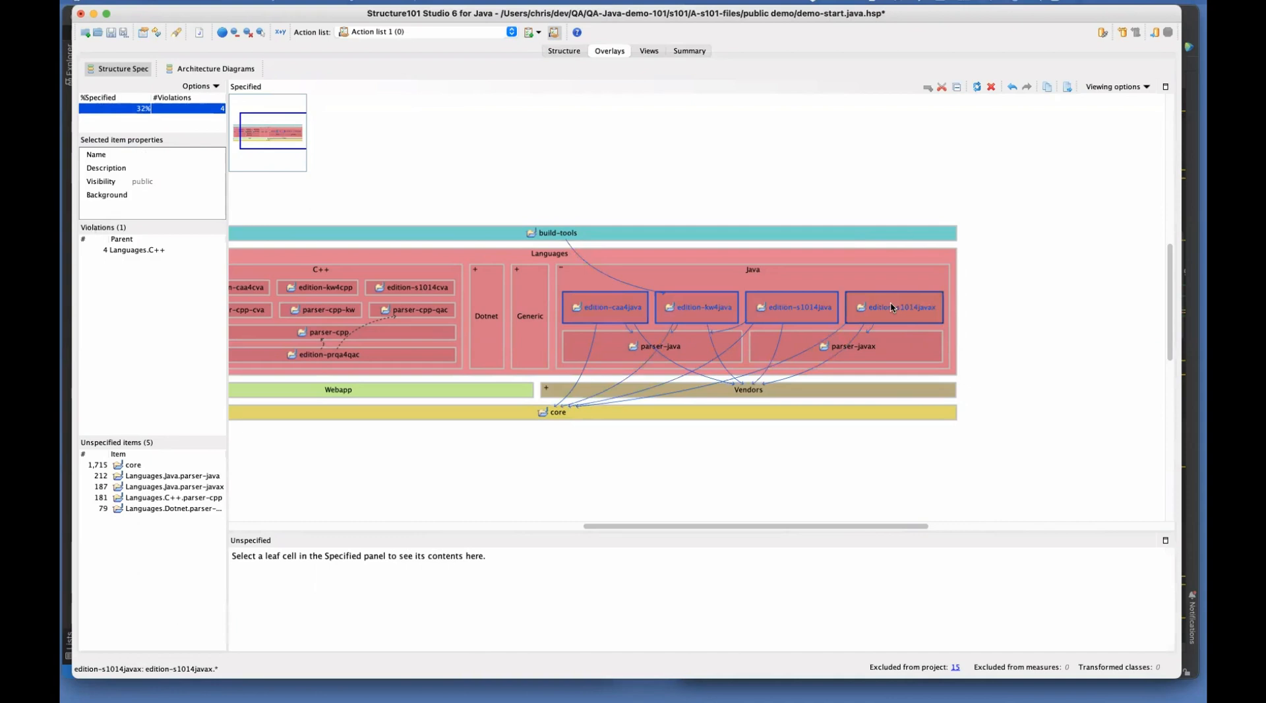
right_click(891, 307)
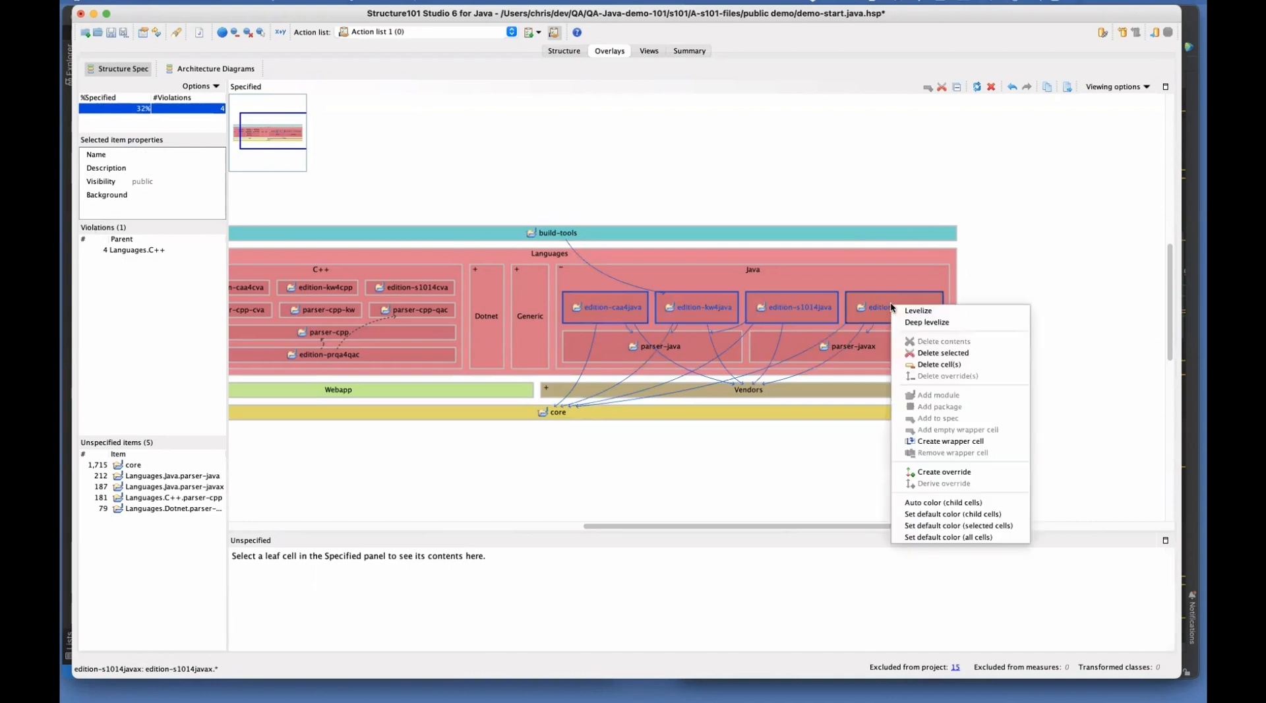
left_click(951, 441)
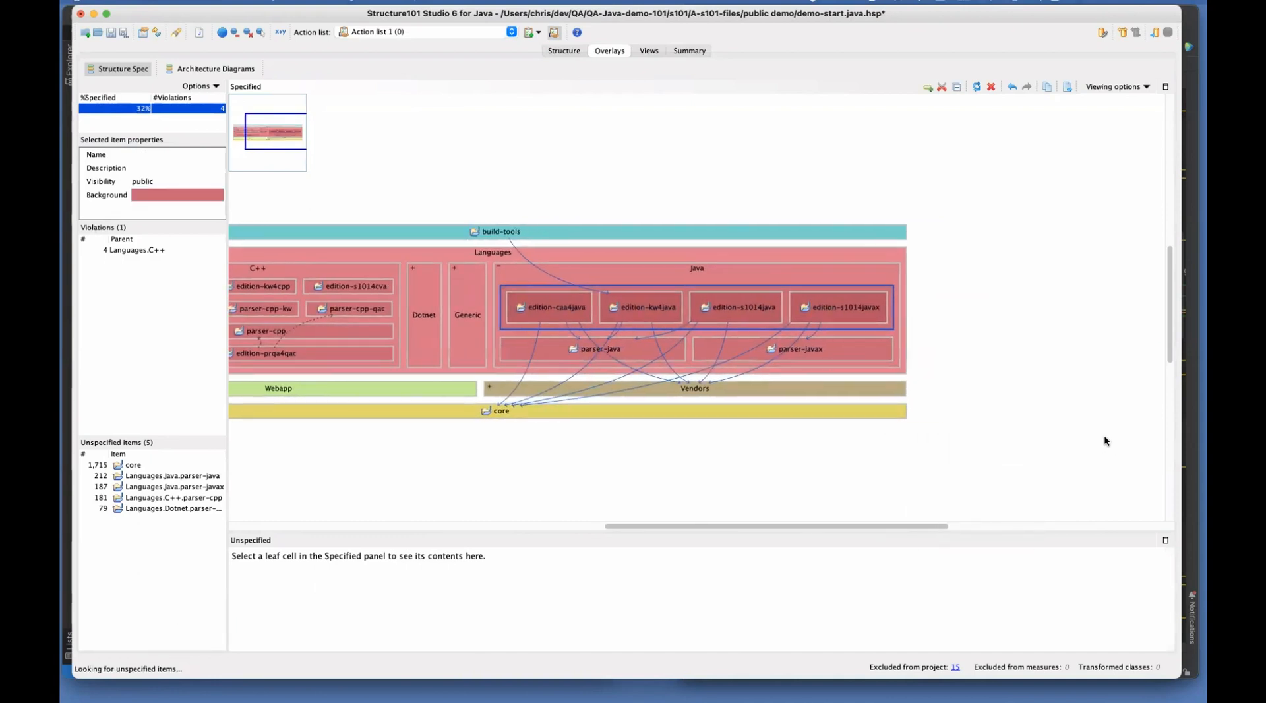
Step: Name the wrapper cell around the Java editions "implementation" and set its visibility to private
left_click(137, 155)
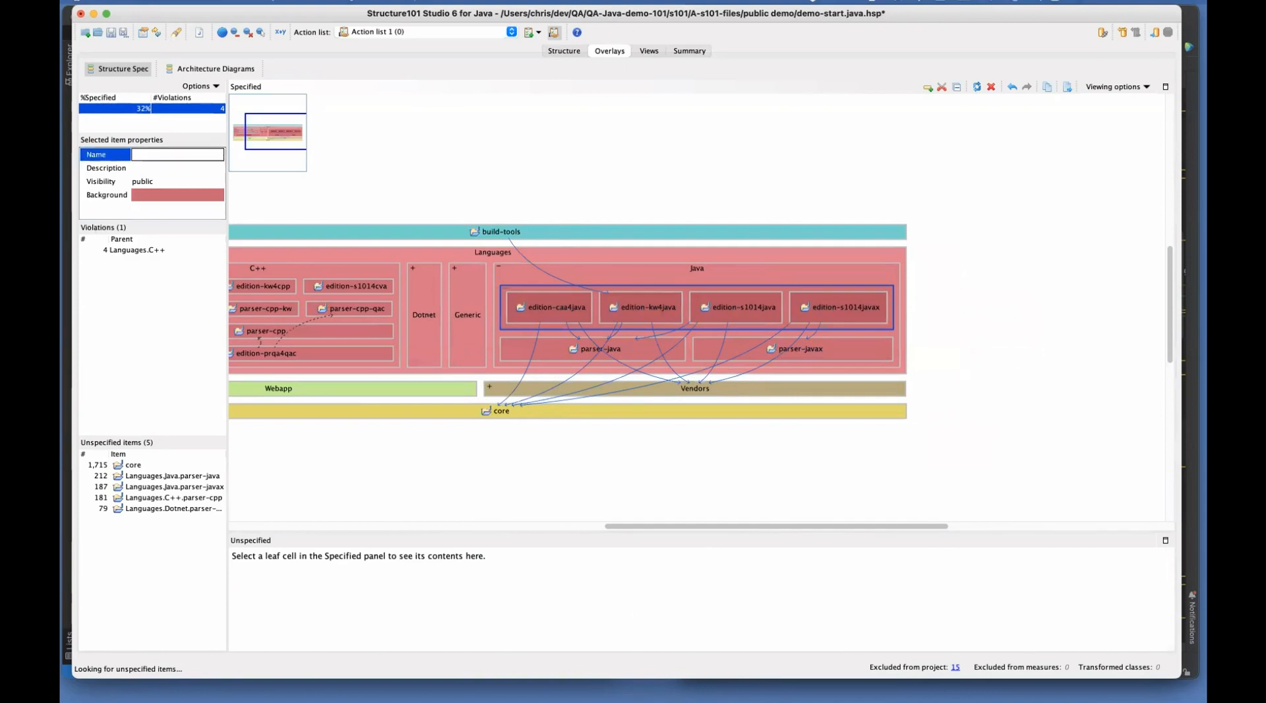
type("implementation")
key("Return")
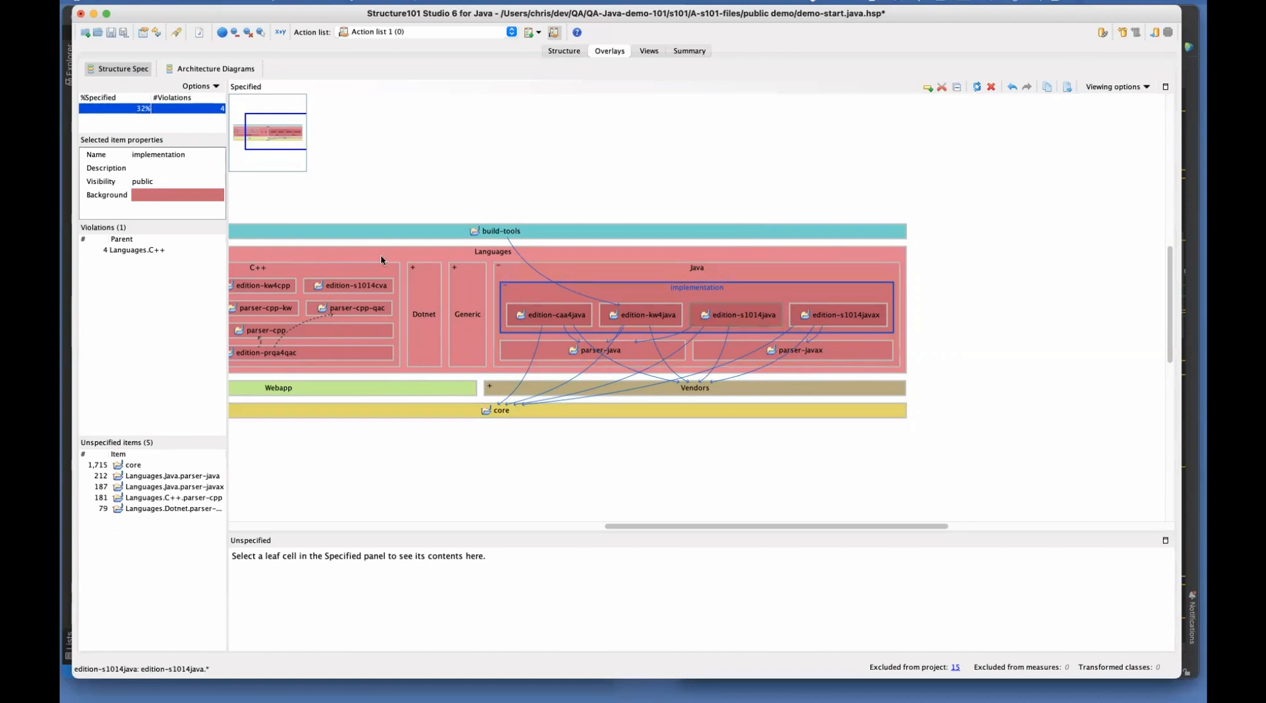
left_click(170, 182)
left_click(172, 195)
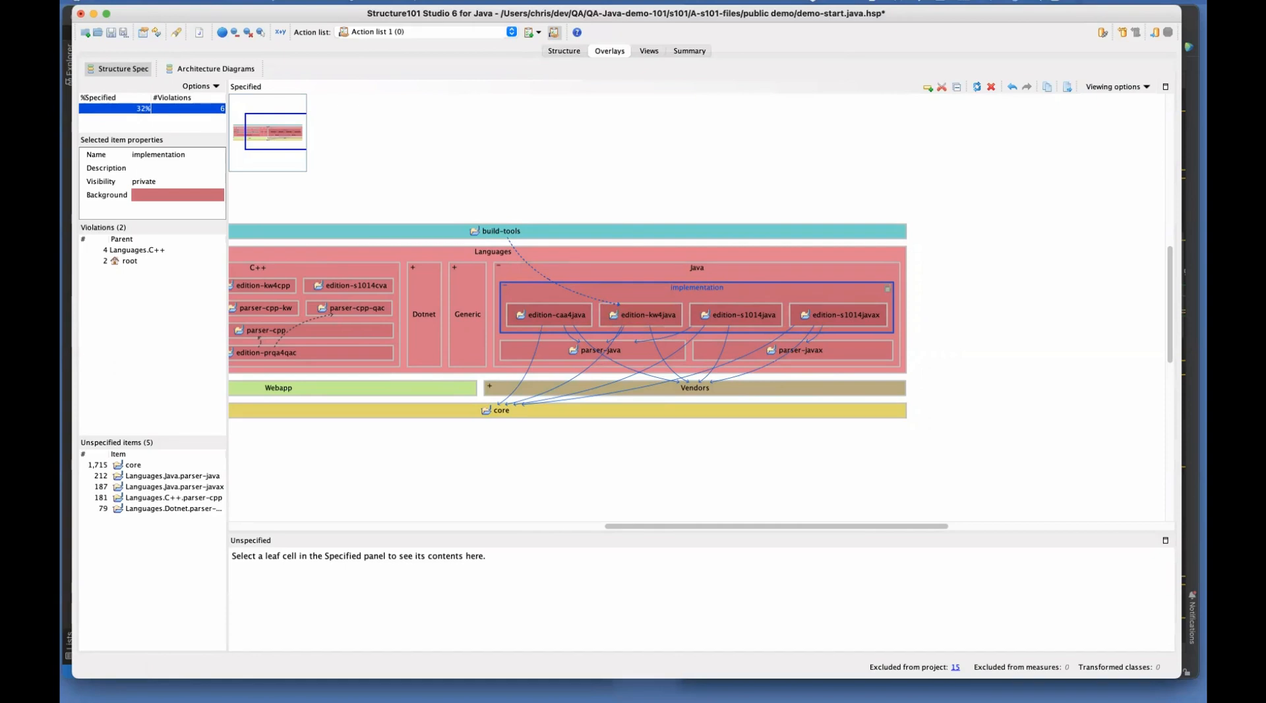
Step: Examine the dependencies of edition-s1014java and of the whole implementation cell
left_click(1039, 379)
left_click(744, 320)
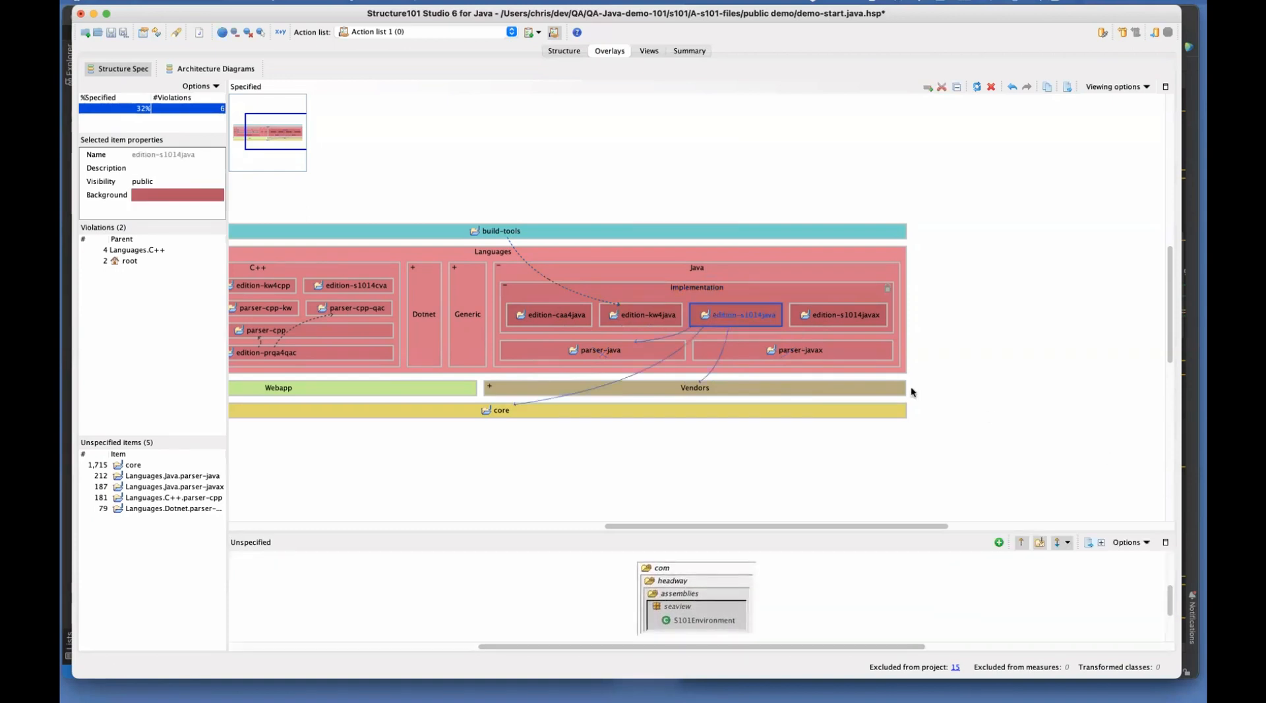
left_click(750, 329)
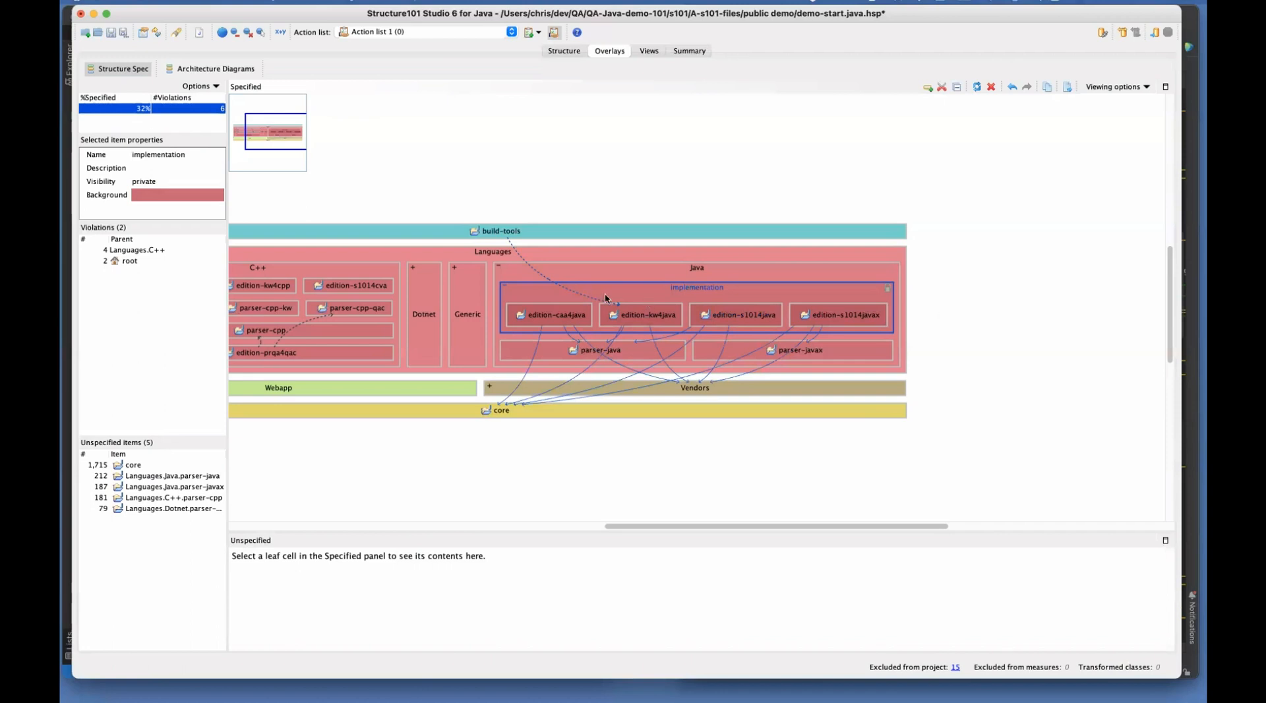
Step: Save the project, switch to Structure101 Workspace and reload demo-start.java.hsp with its actions applied
left_click(112, 33)
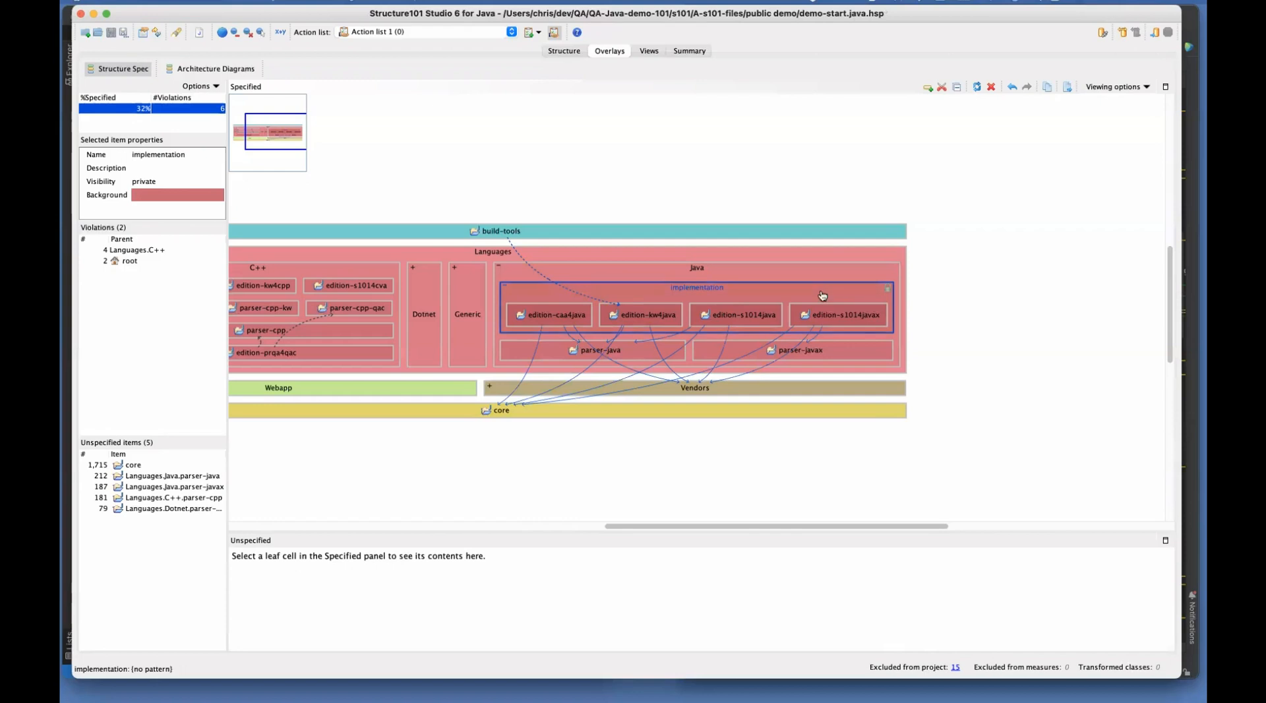
key("super+Tab")
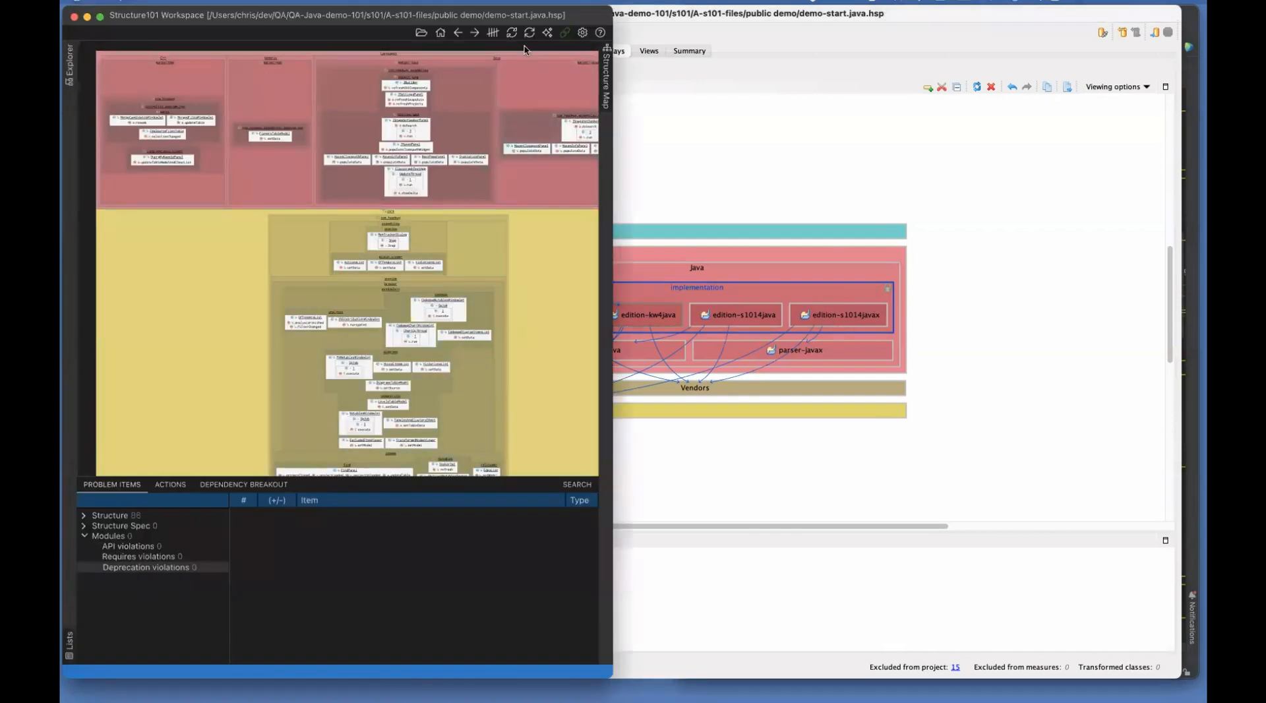
left_click(422, 34)
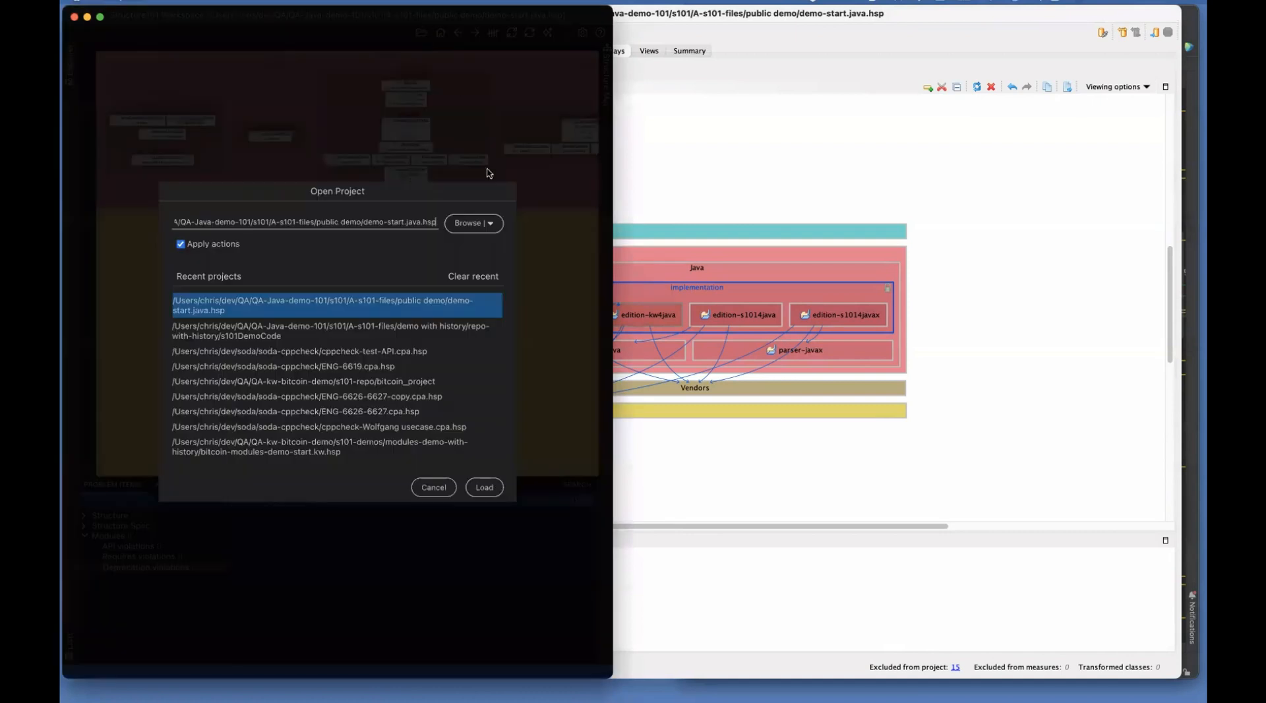
left_click(487, 489)
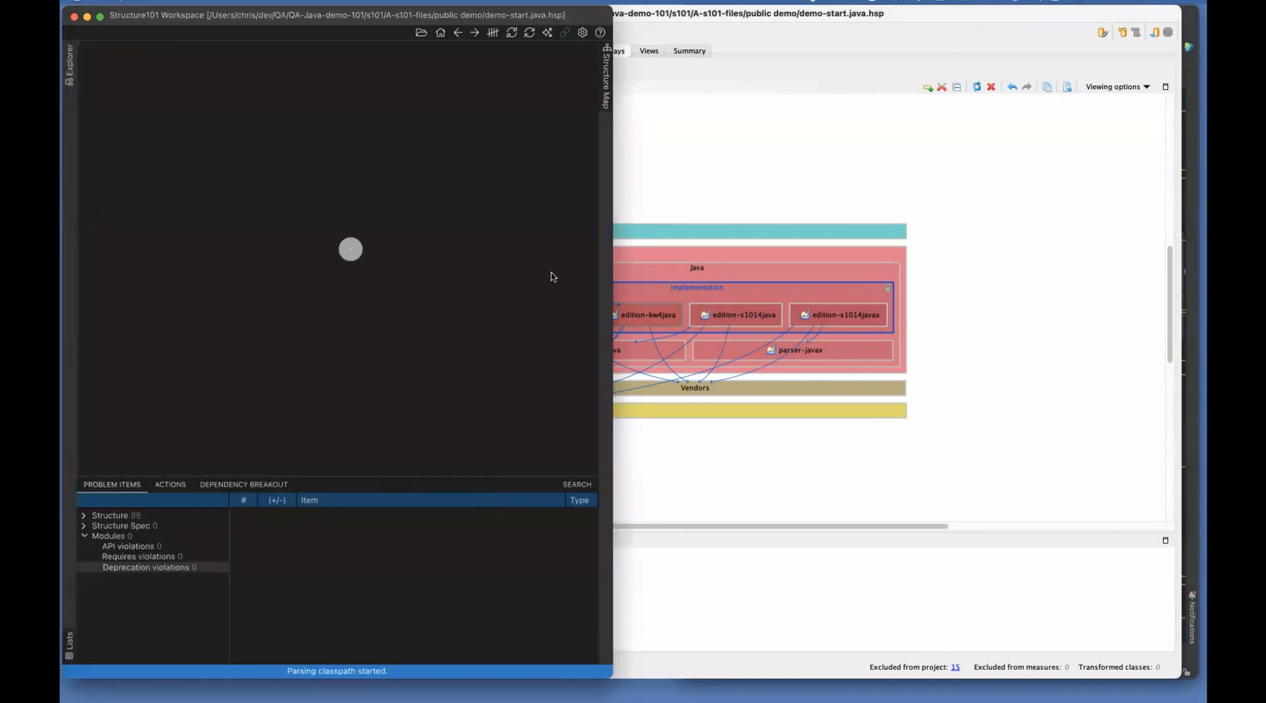
Step: Widen the Workspace window and expand Languages, Java and implementation in the structure map
left_click_drag(612, 238, 874, 250)
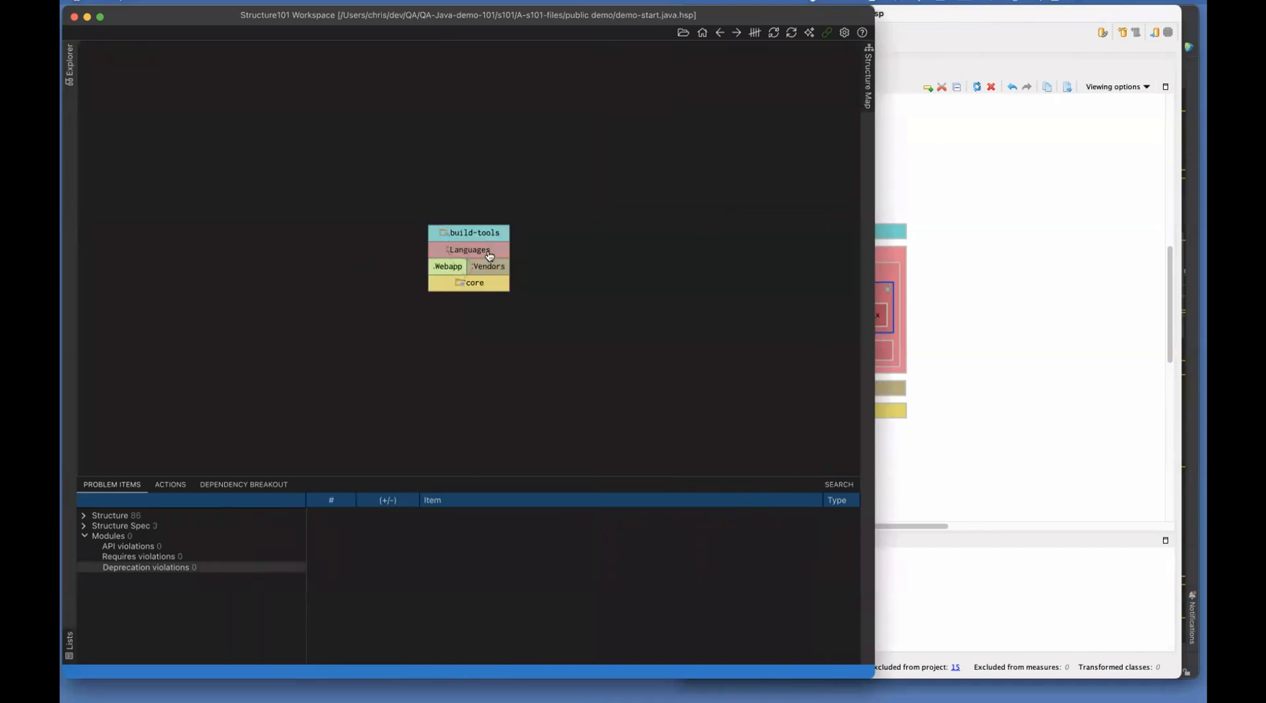
double_click(489, 254)
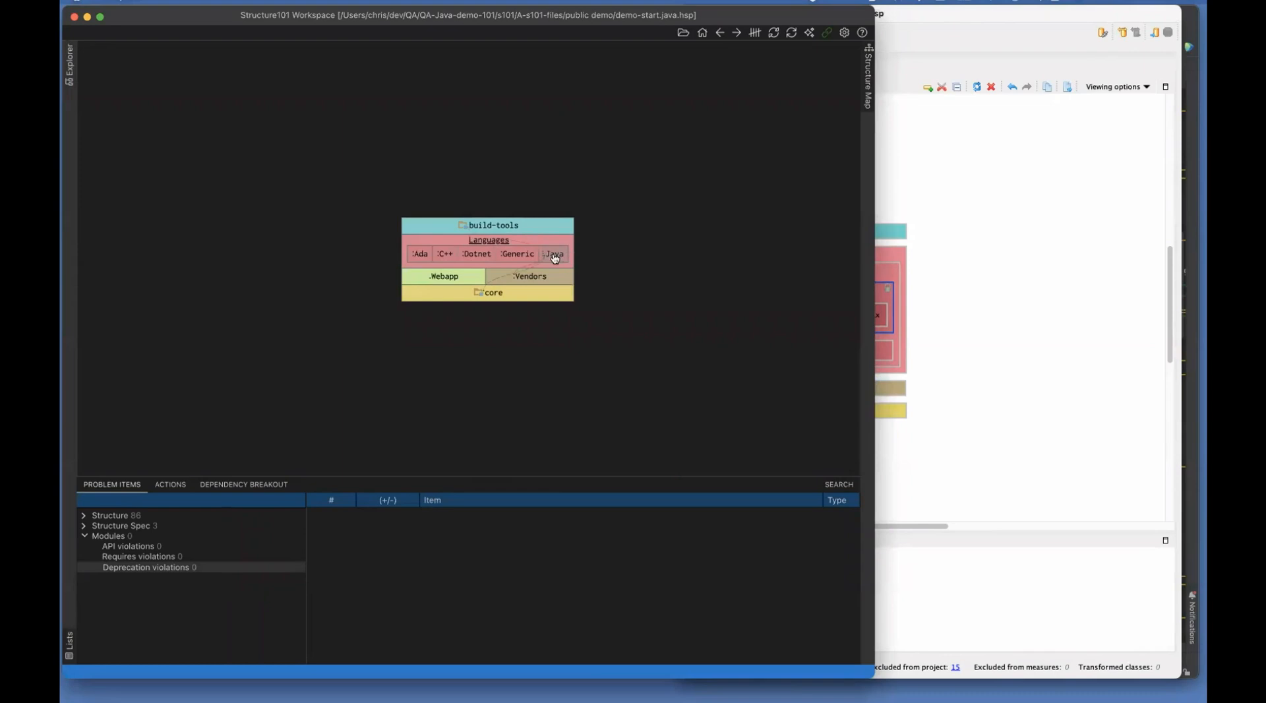
double_click(554, 256)
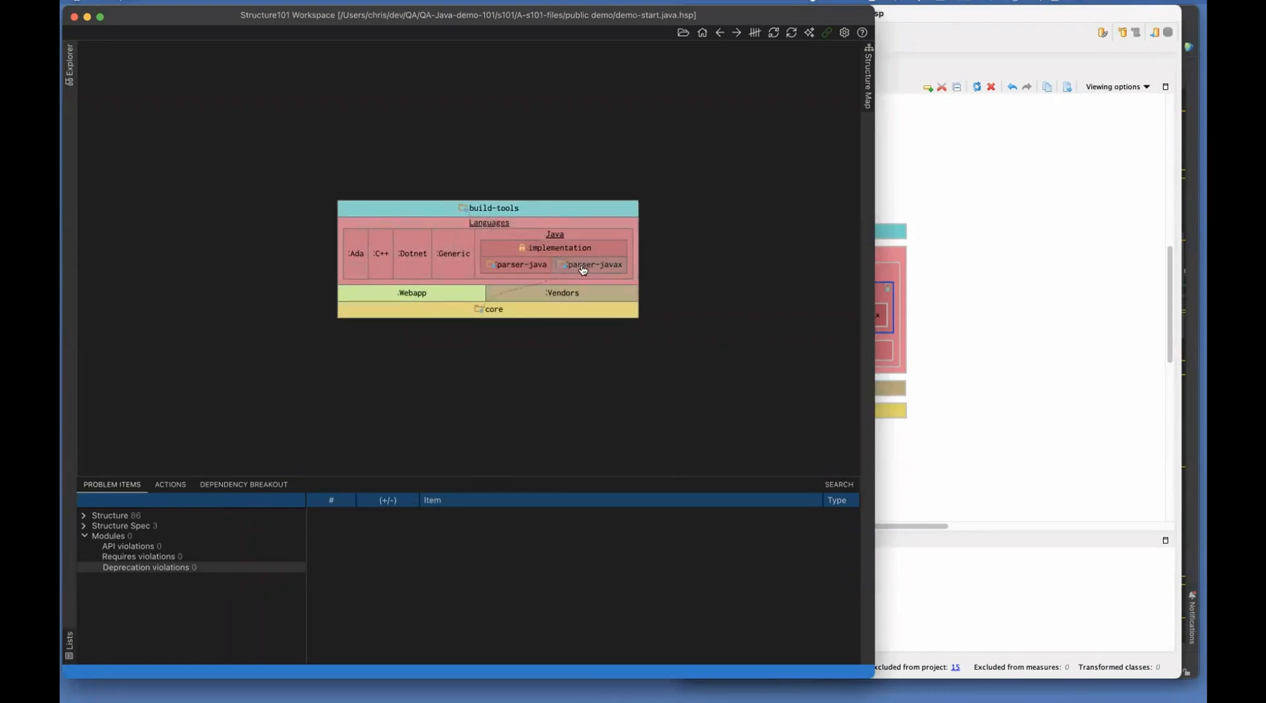
double_click(482, 249)
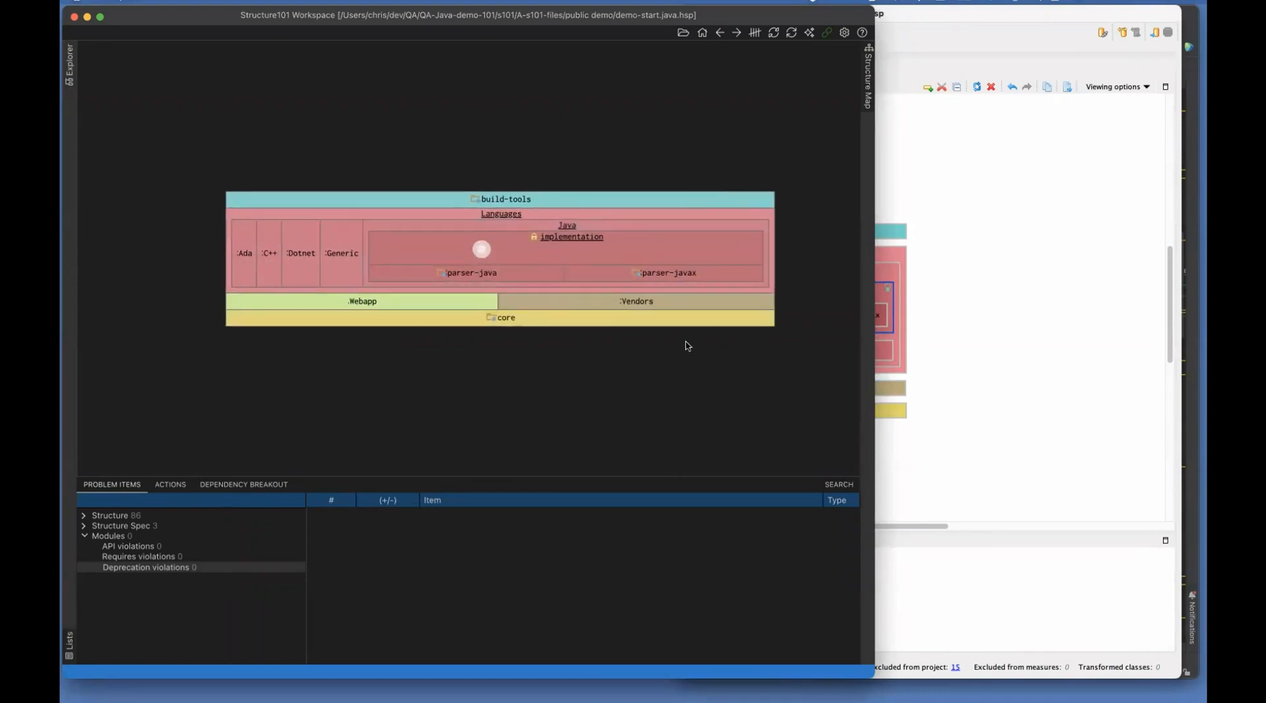
scroll(518, 225, "up", 3)
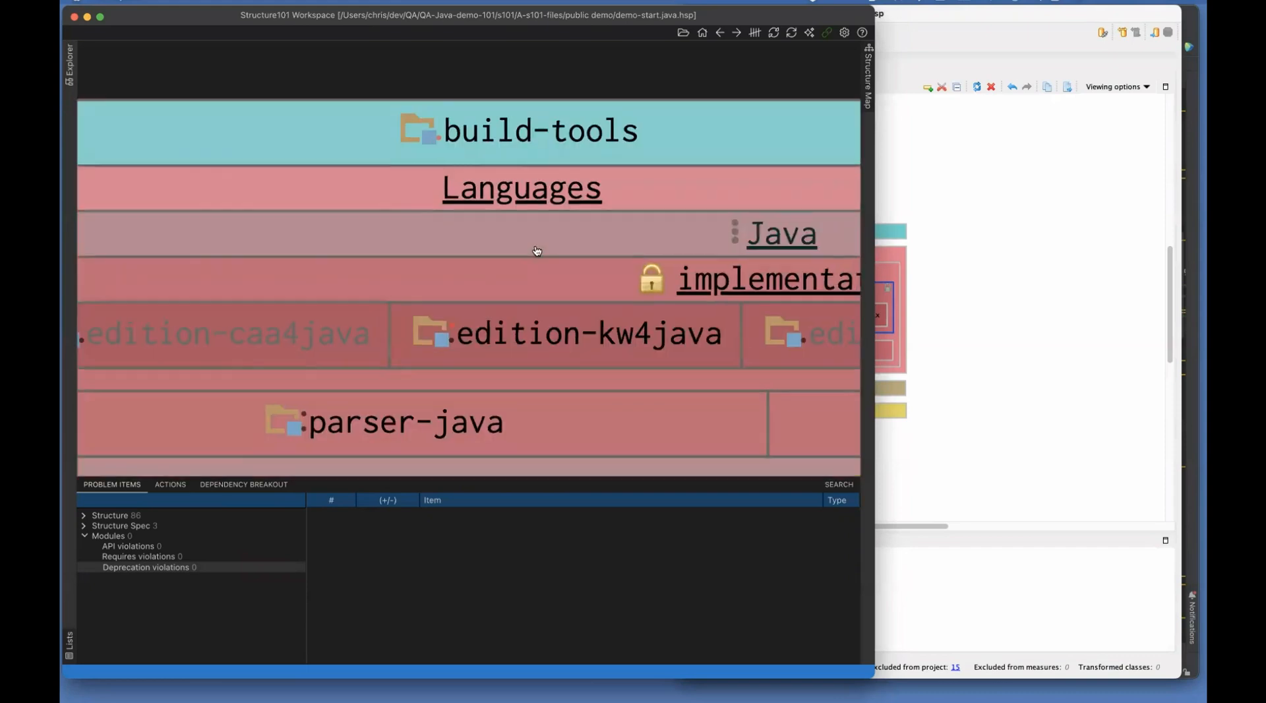
scroll(537, 250, "up", 1)
Step: Enable the display of spec violations on the map and view the dependency from build-tools to edition-kw4java
left_click(844, 37)
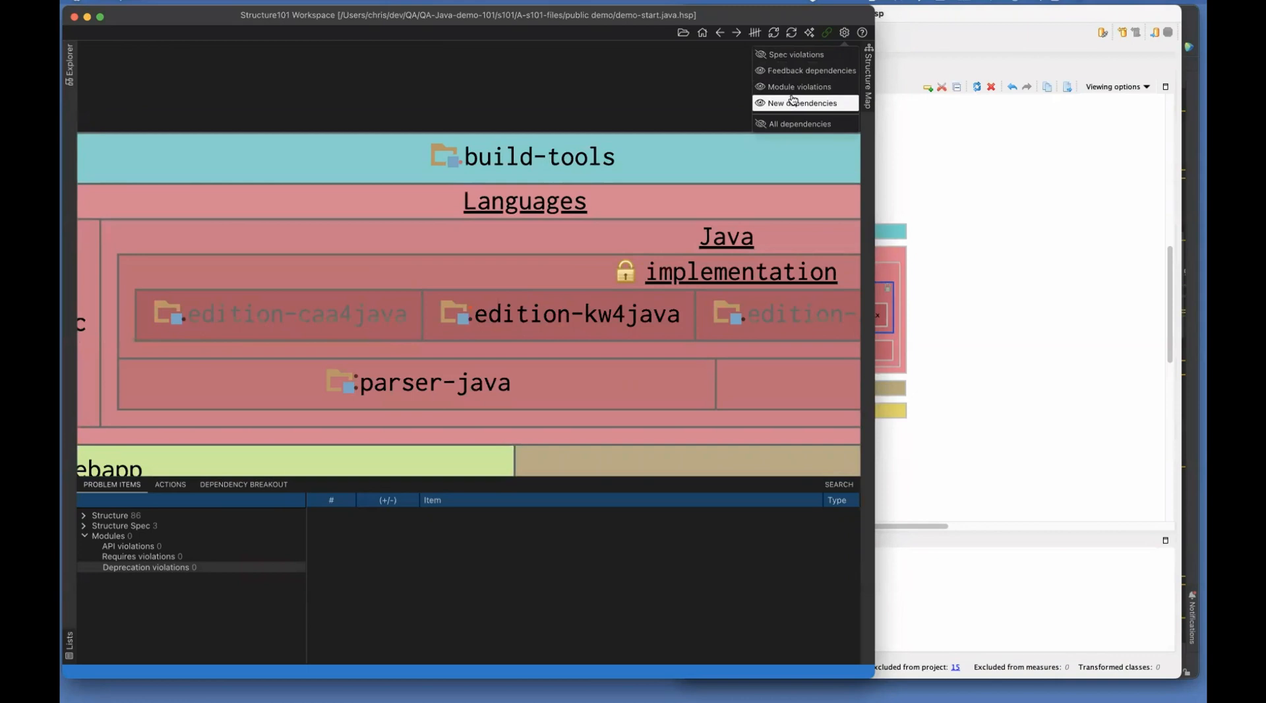
left_click(785, 55)
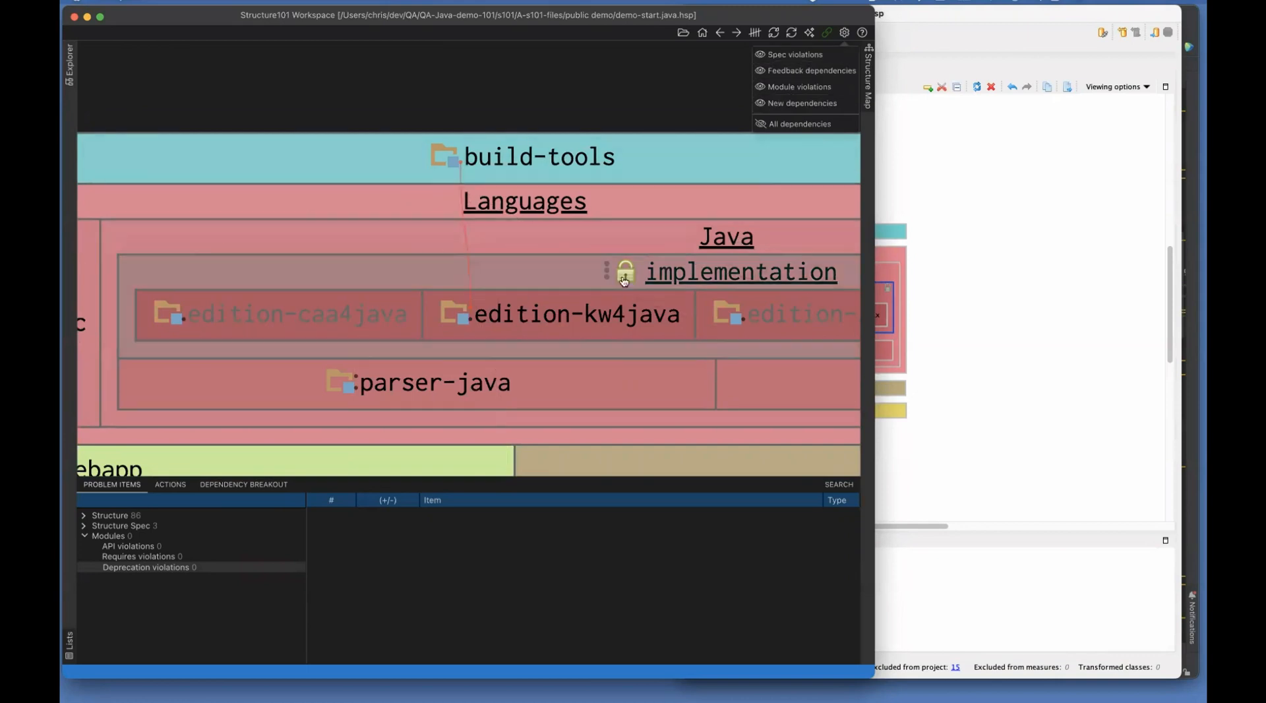
scroll(478, 290, "up", 2)
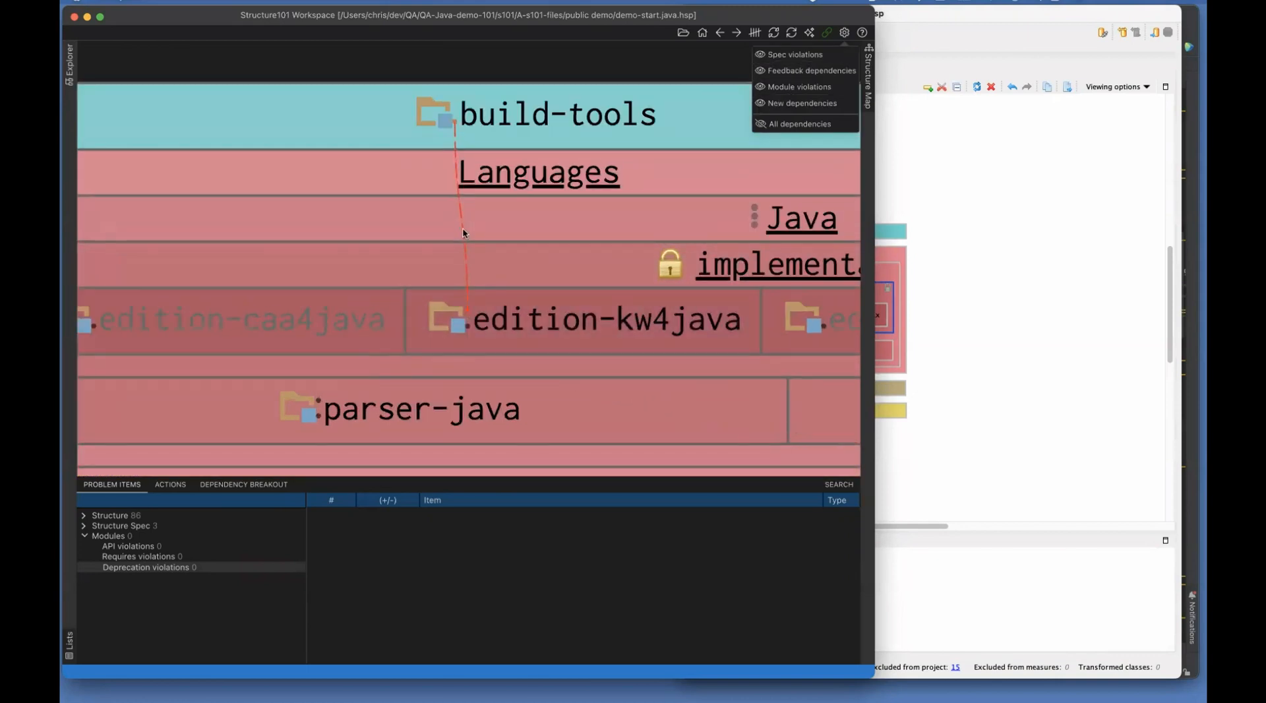
Step: List the spec dependency violations and inspect the one for the LANGUAGE_PACK field of edition-prqa4qac on the map
left_click(83, 526)
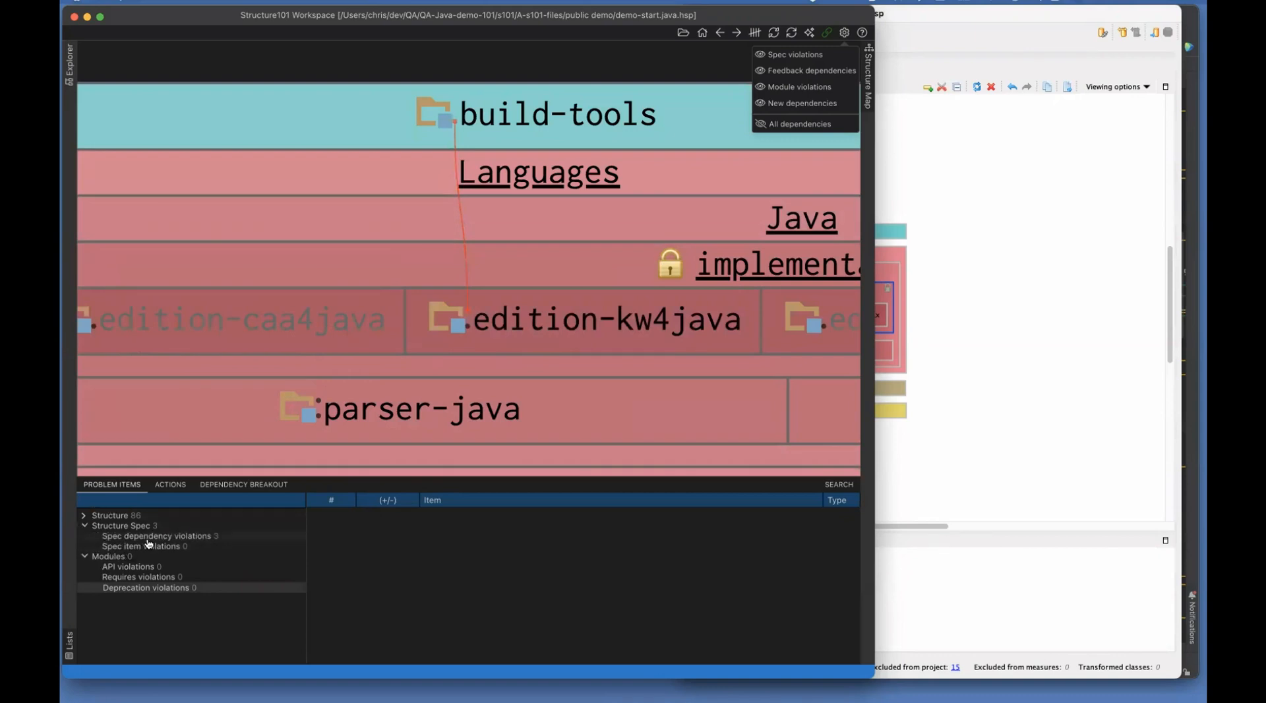
left_click(148, 537)
left_click(442, 533)
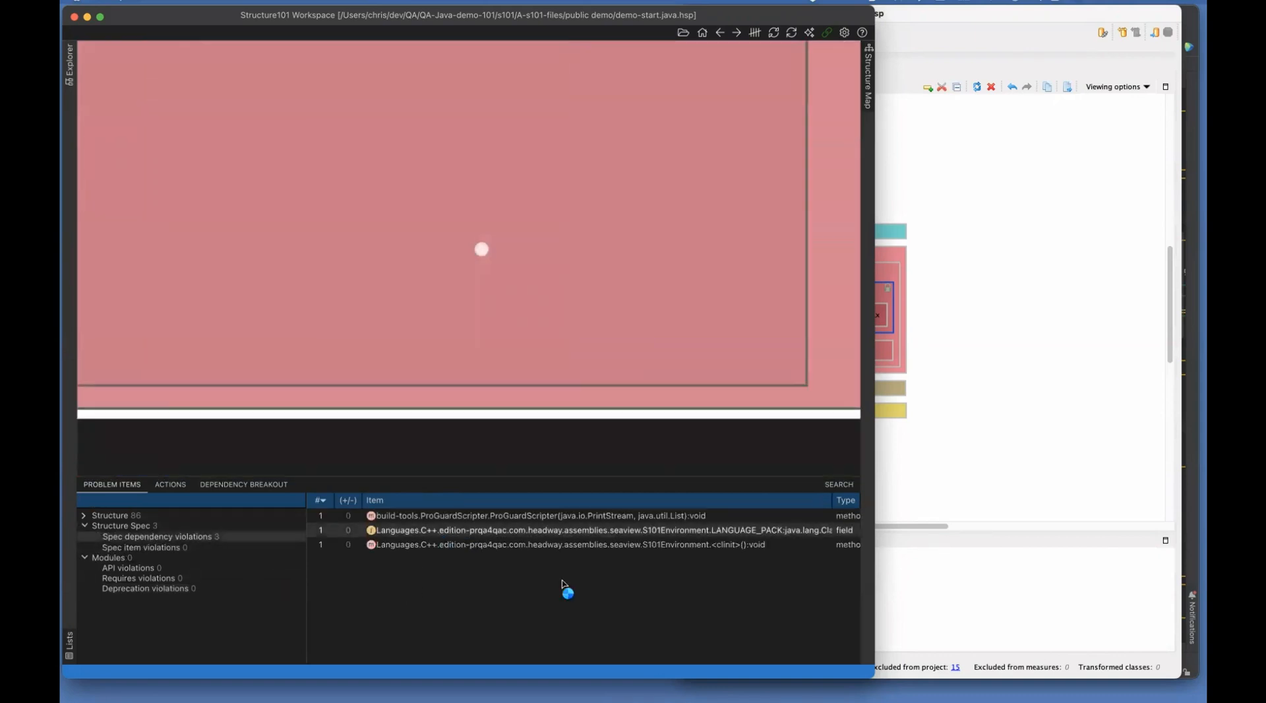
left_click(420, 282)
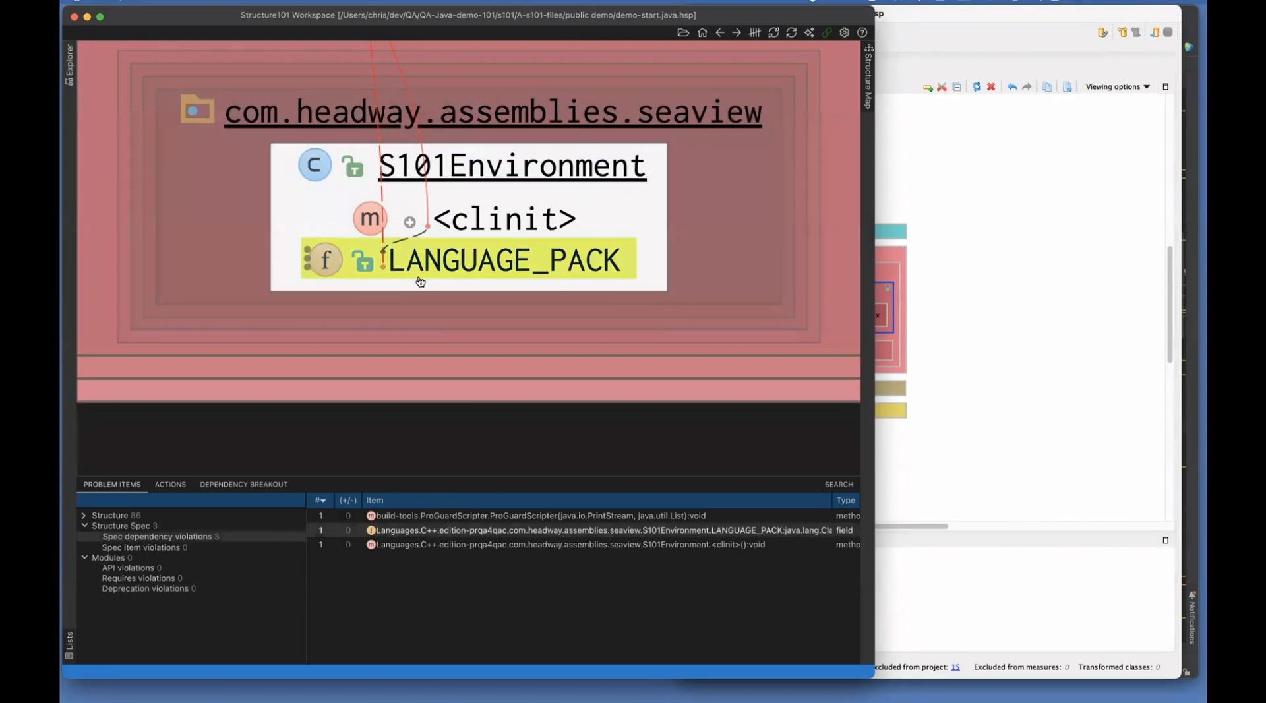
scroll(420, 282, "down", 2)
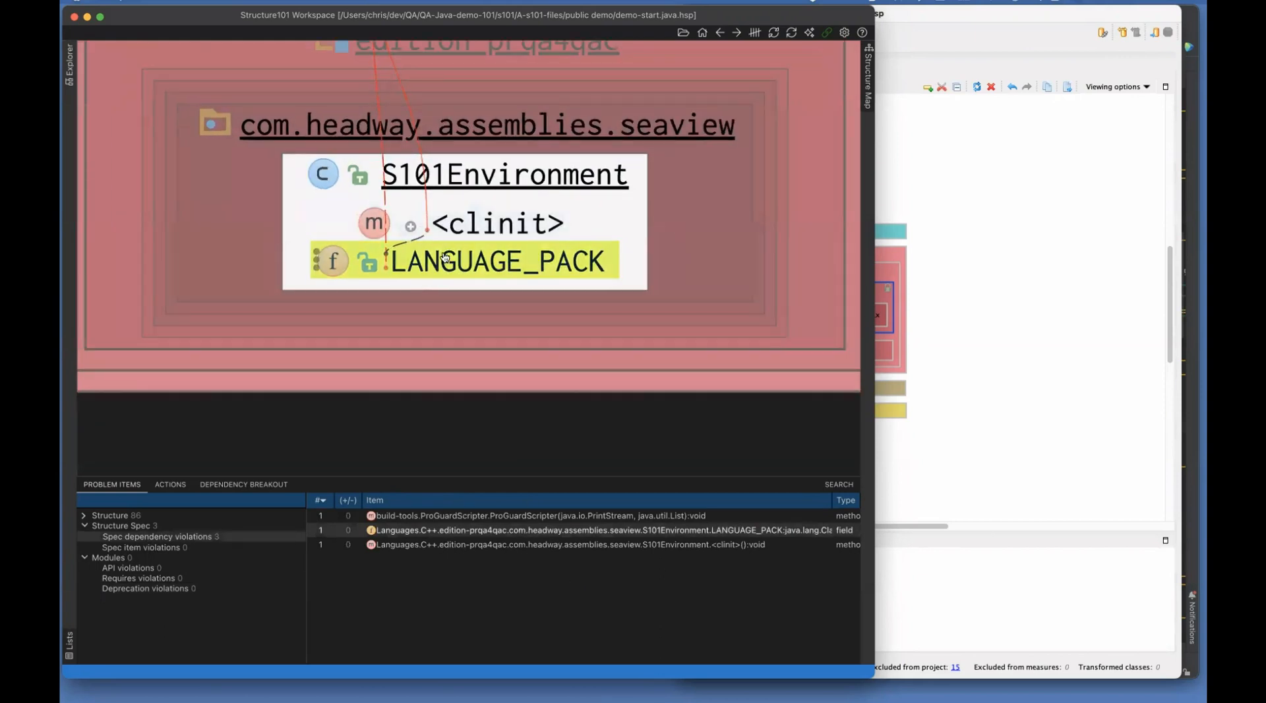
scroll(446, 258, "down", 4)
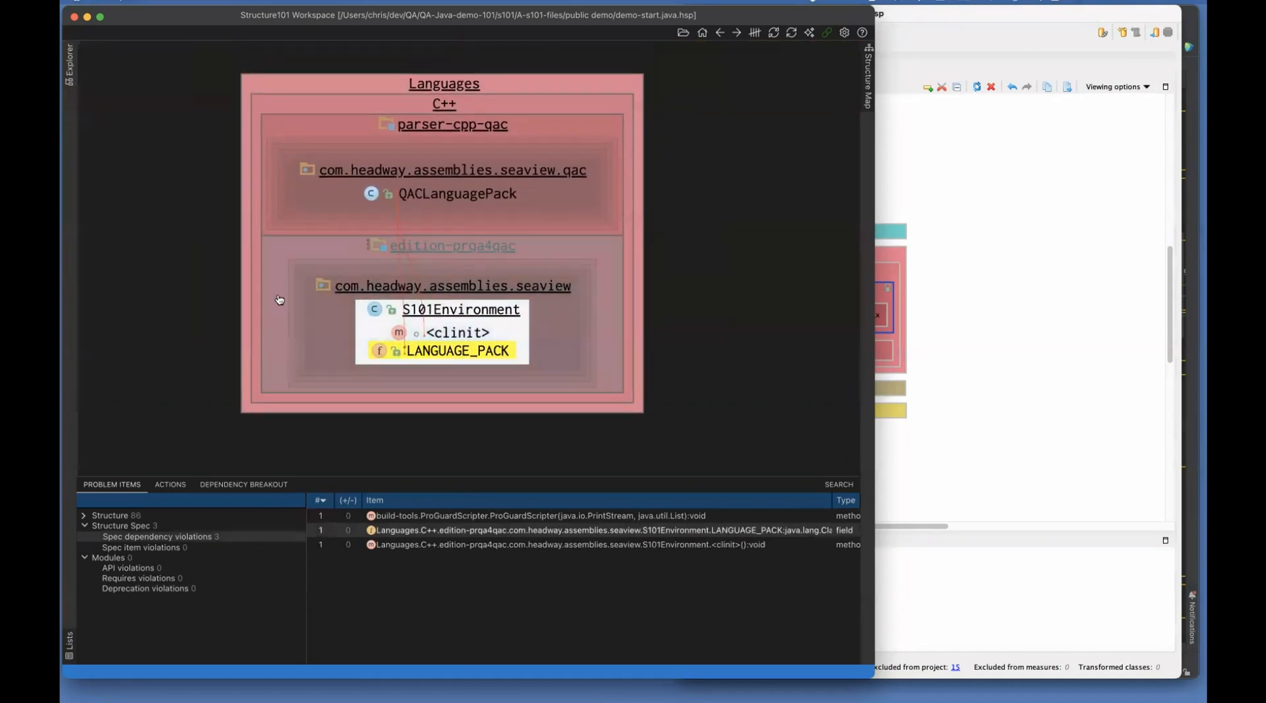
Step: Return to the top-level structure map and expand Languages and Java to show the implementation cell
scroll(481, 249, "down", 5)
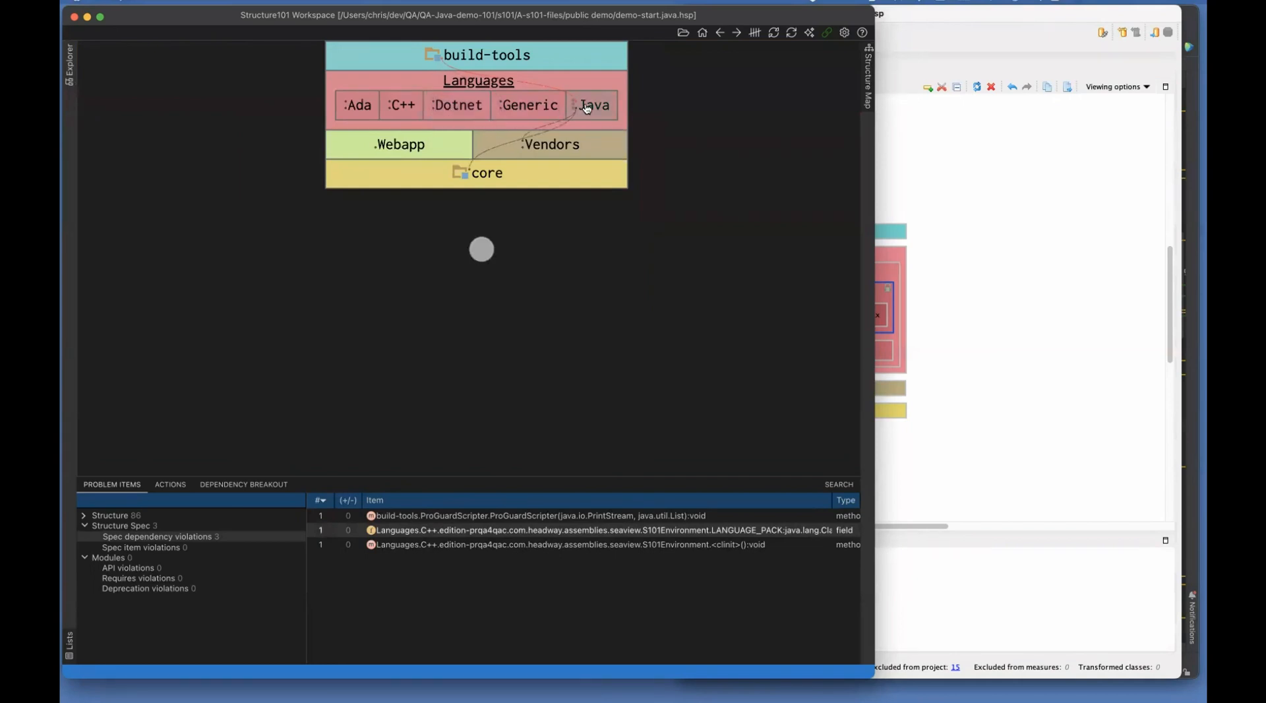
scroll(612, 143, "up", 3)
scroll(562, 351, "down", 1)
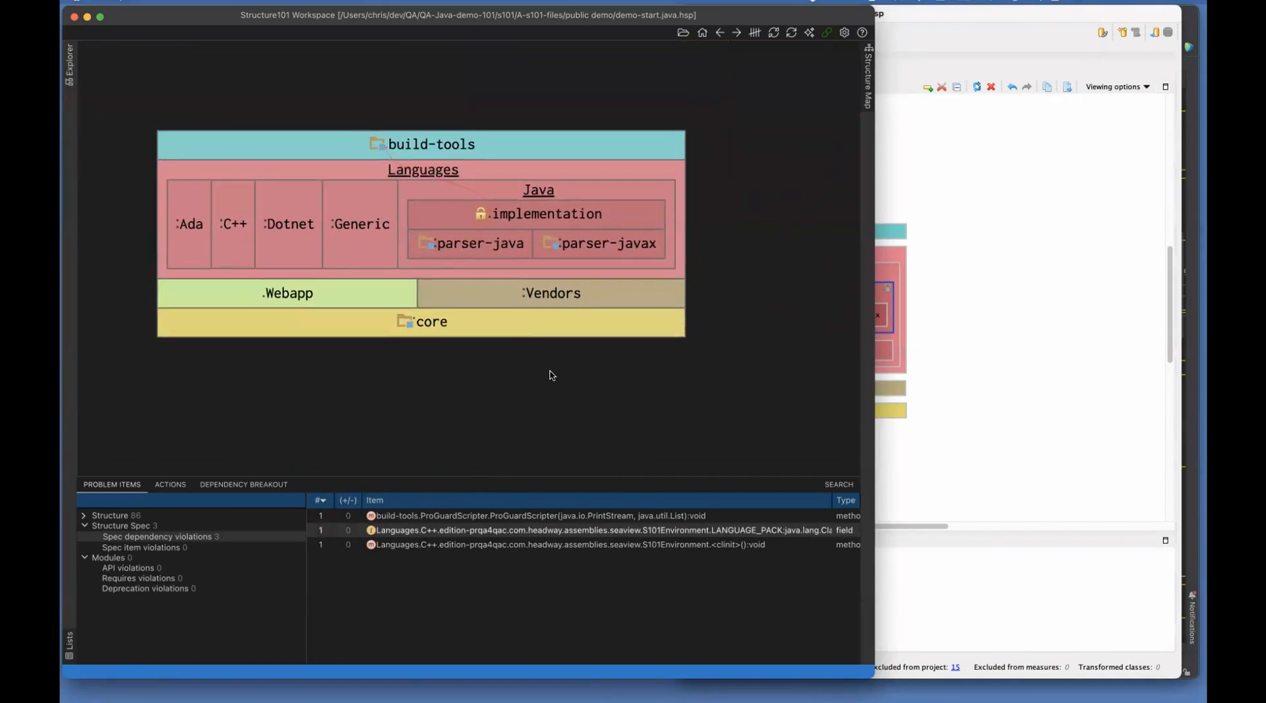
Step: Expand the implementation cell on the structure map to view its hidden editions, and collapse Languages again
double_click(523, 217)
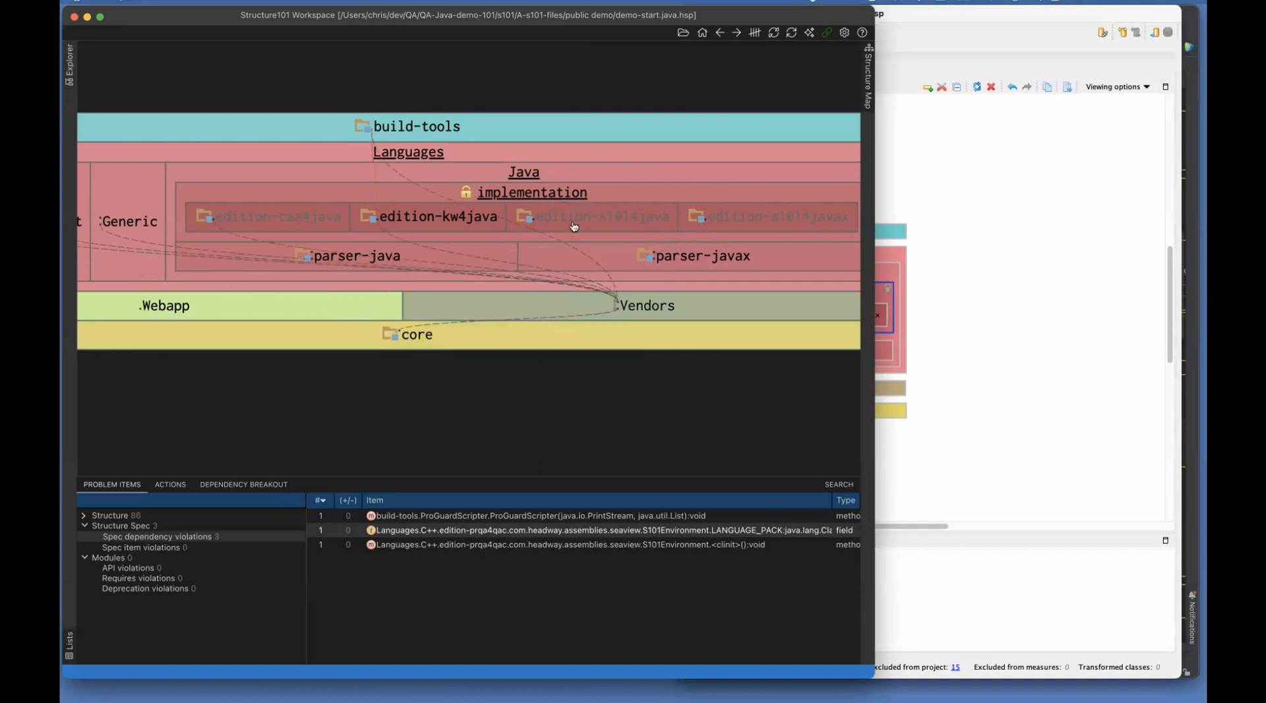
double_click(506, 151)
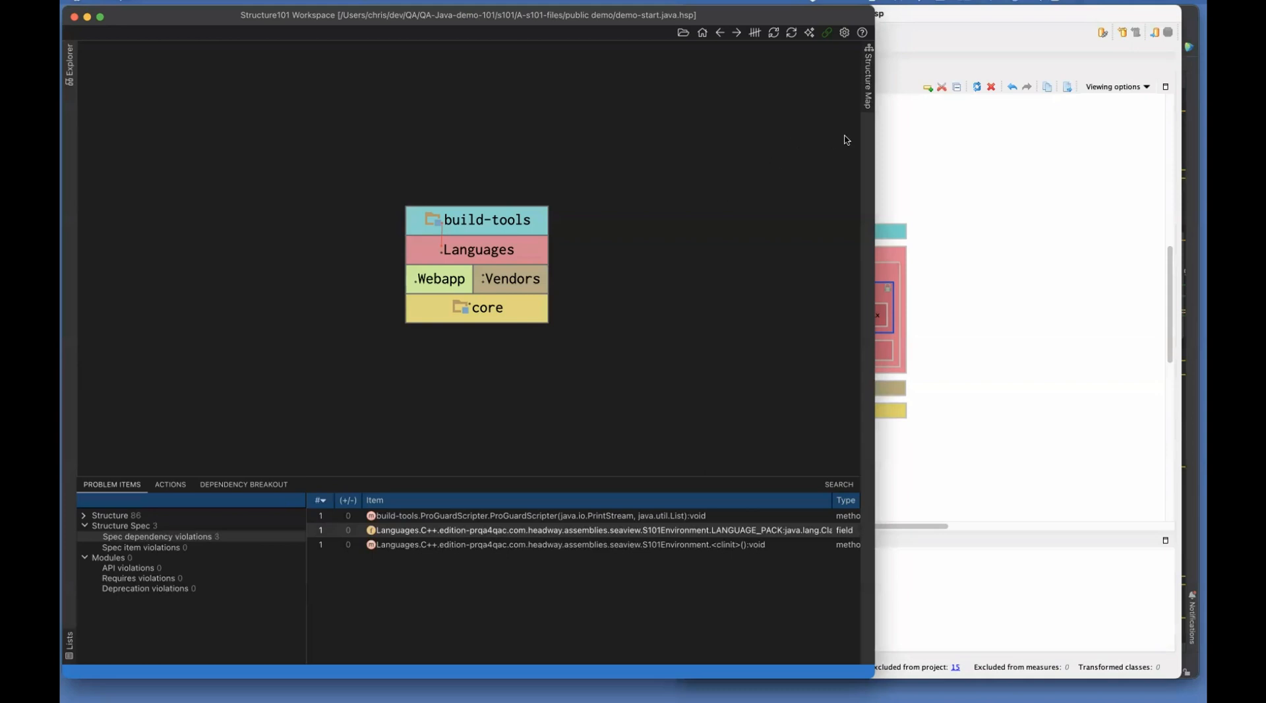
Step: Switch to Structure101 Studio and create an architecture diagram initialized from existing code, with root as scope and a content depth of 1
left_click(947, 136)
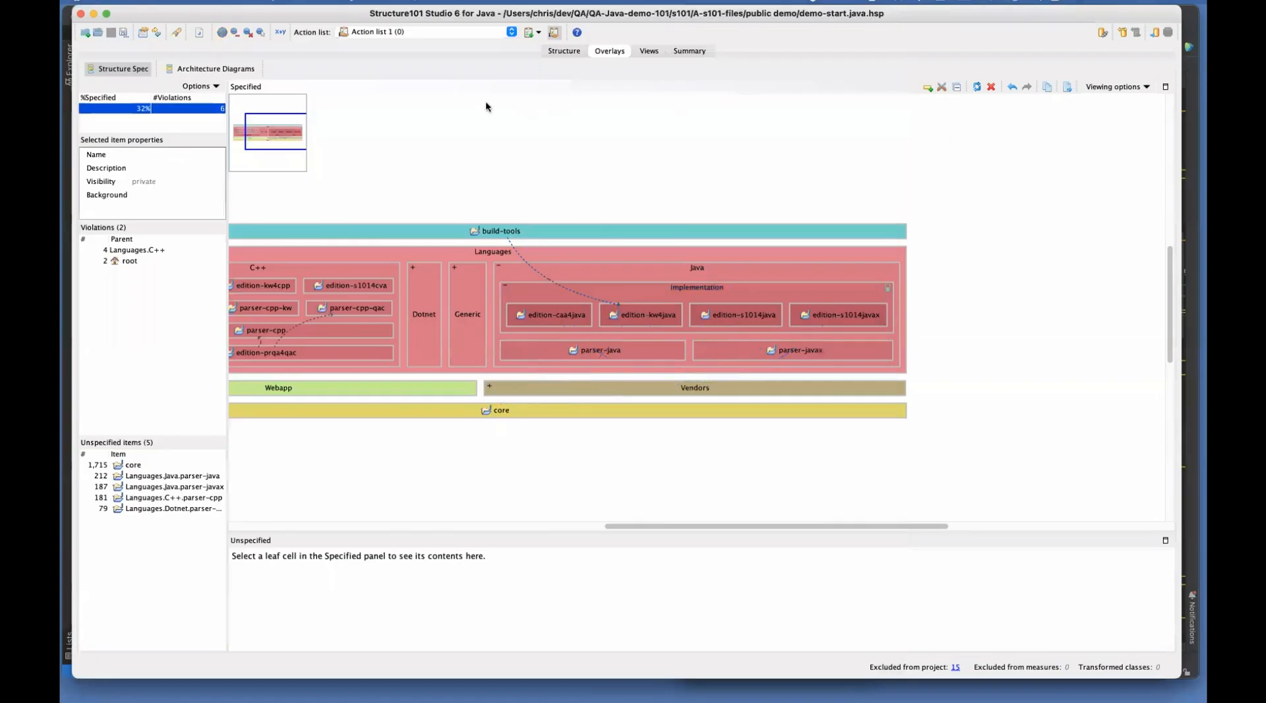
left_click(219, 69)
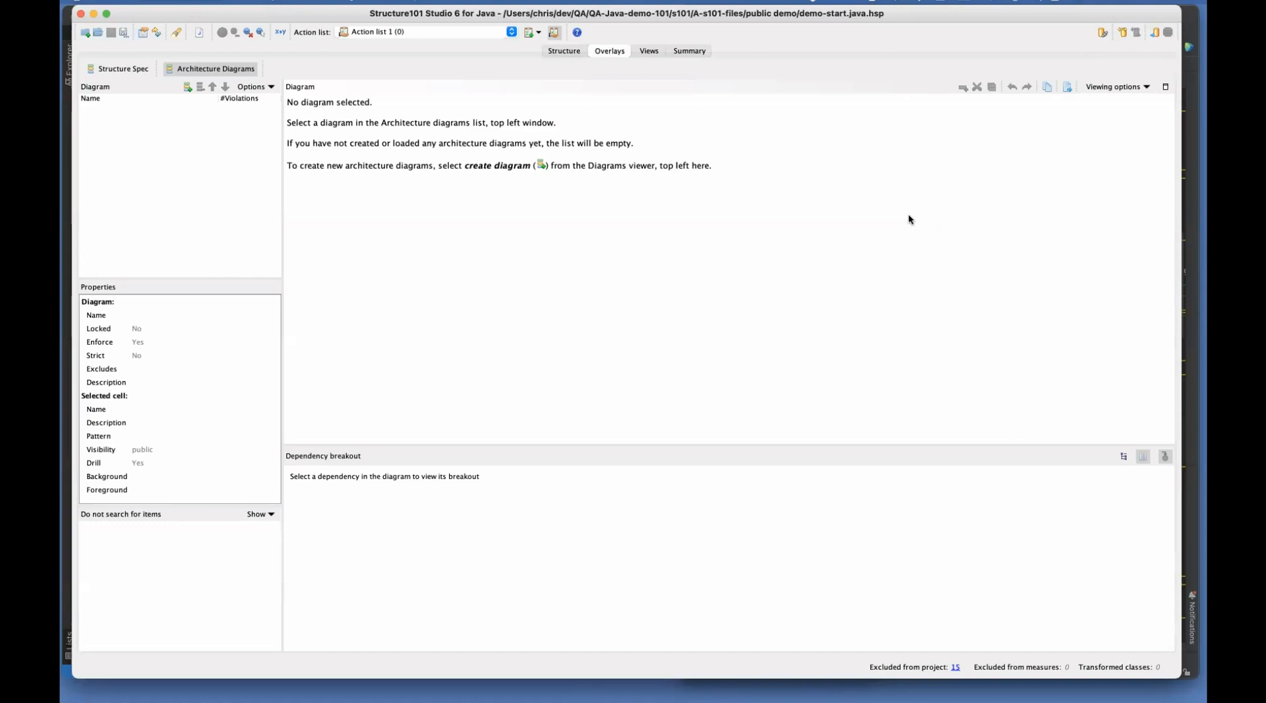
left_click(185, 87)
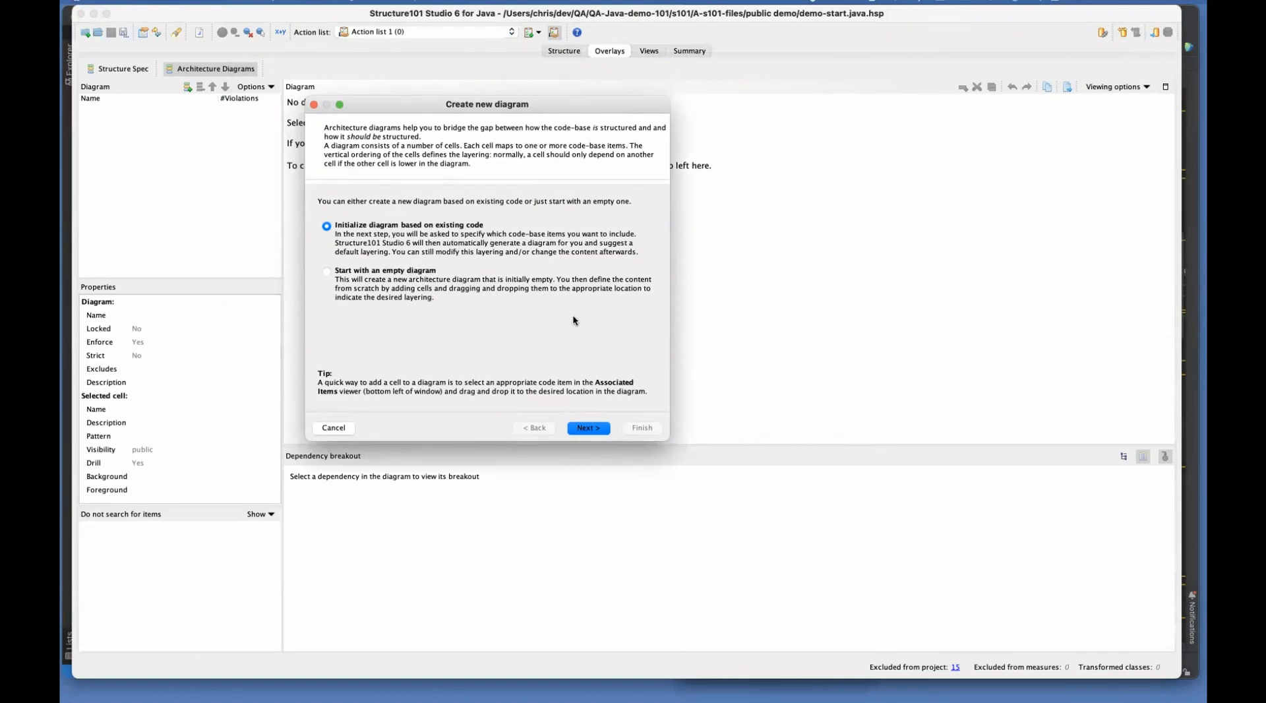
left_click(578, 428)
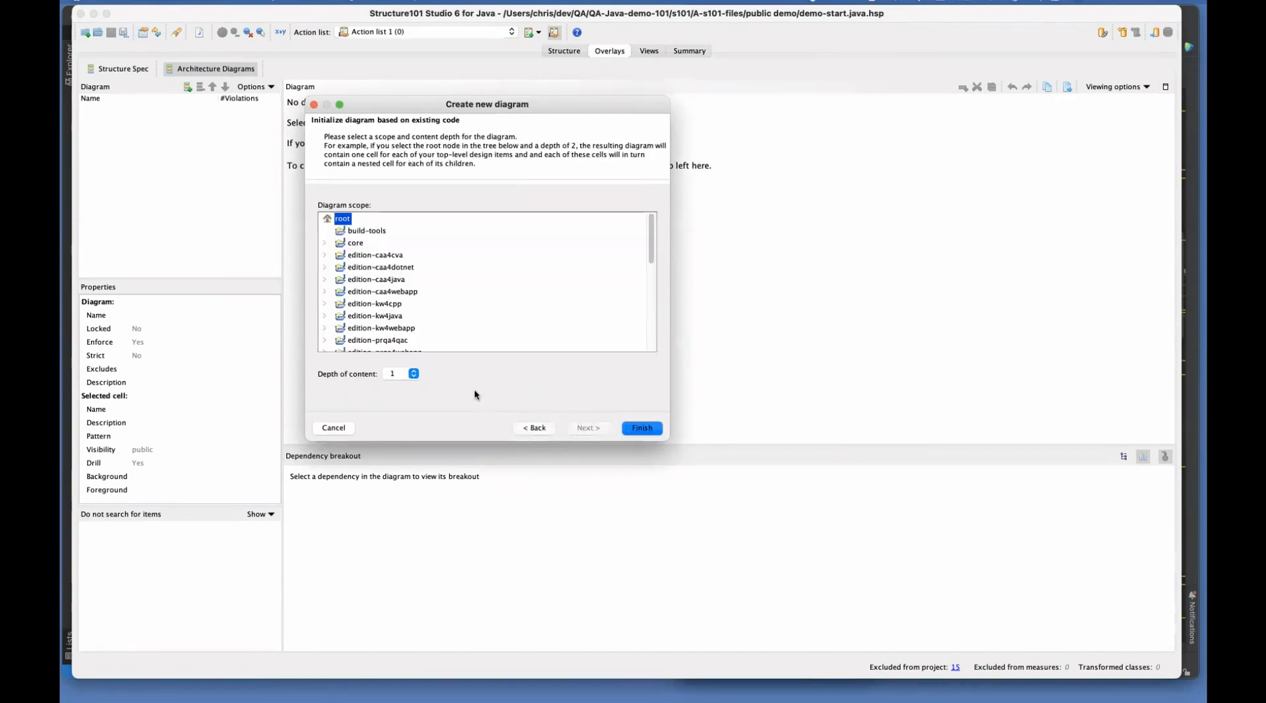
left_click(650, 429)
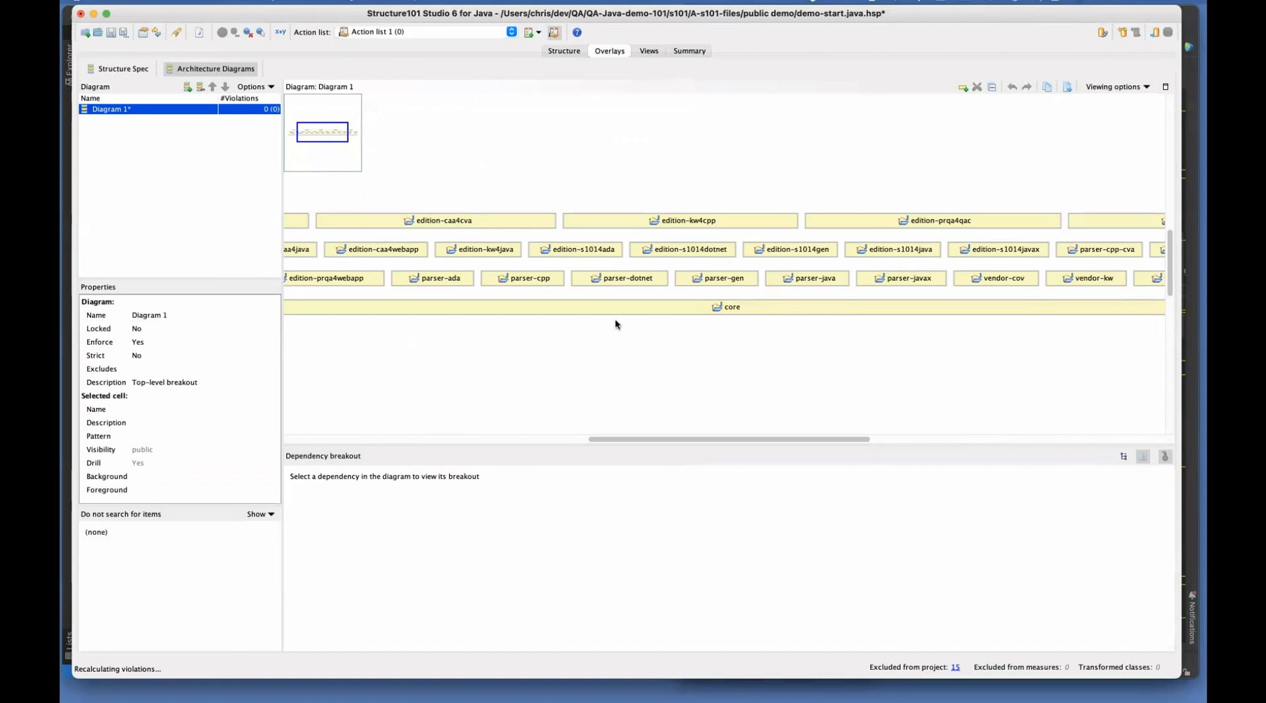
Step: Wrap the parser-dotnet, edition-s1014dotnet and edition-caa4dotnet cells together in one parent cell
left_click(608, 280)
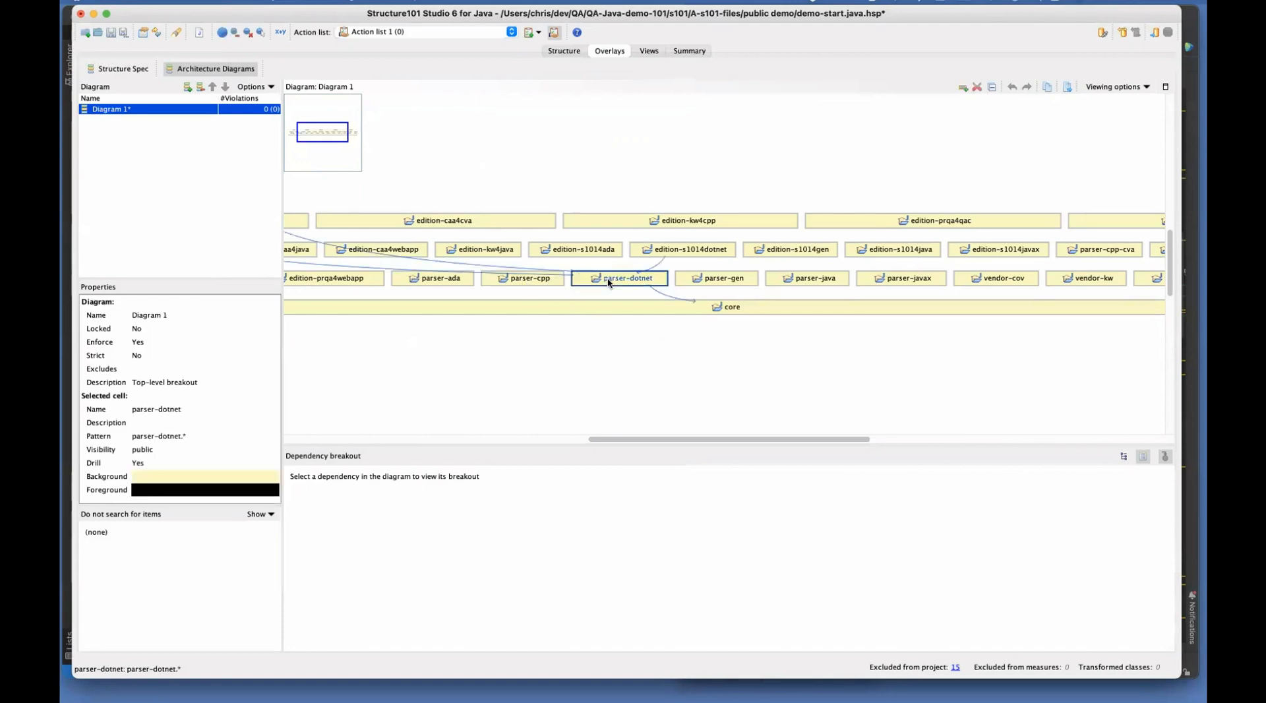
left_click(668, 250, "shift")
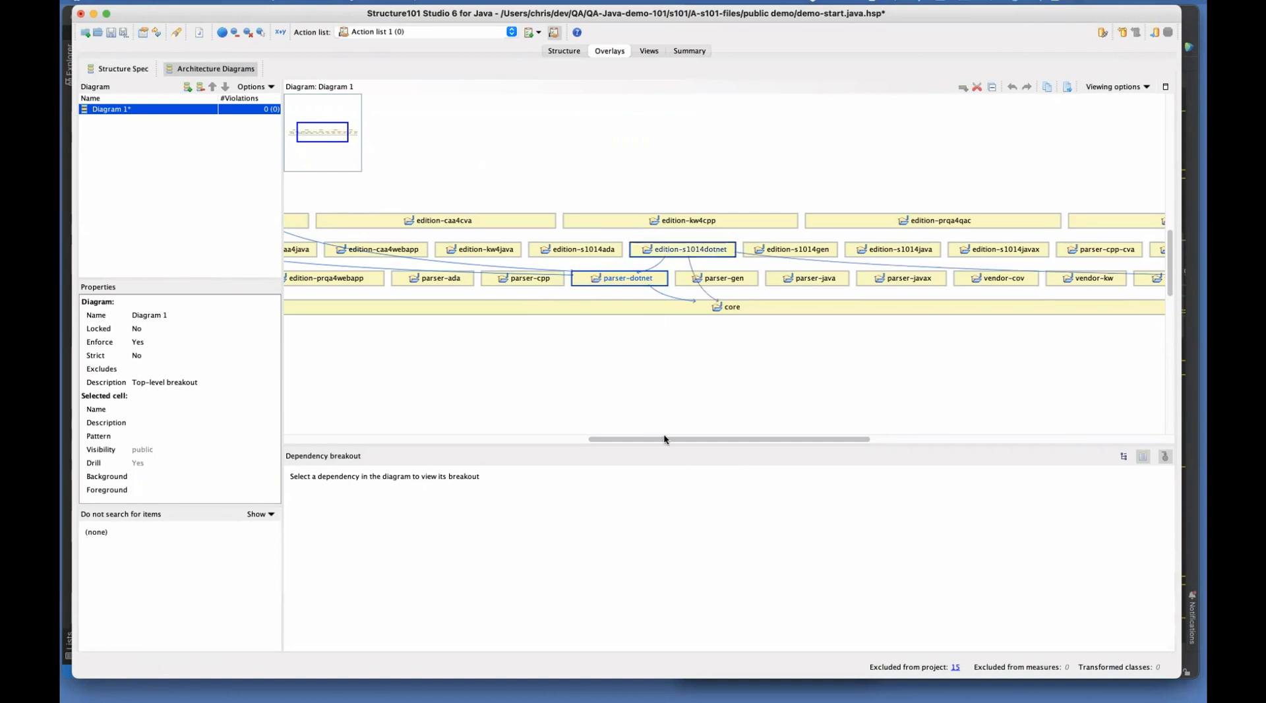
left_click_drag(664, 440, 568, 440)
right_click(484, 250)
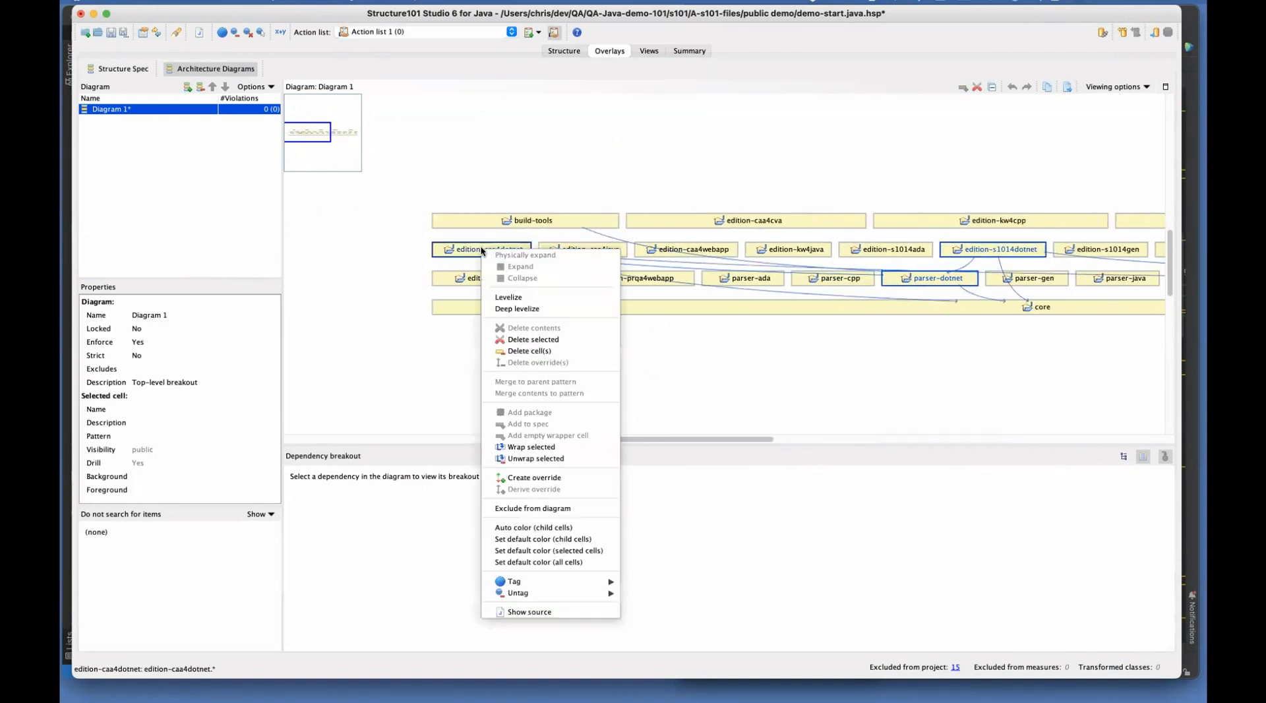
left_click(534, 446)
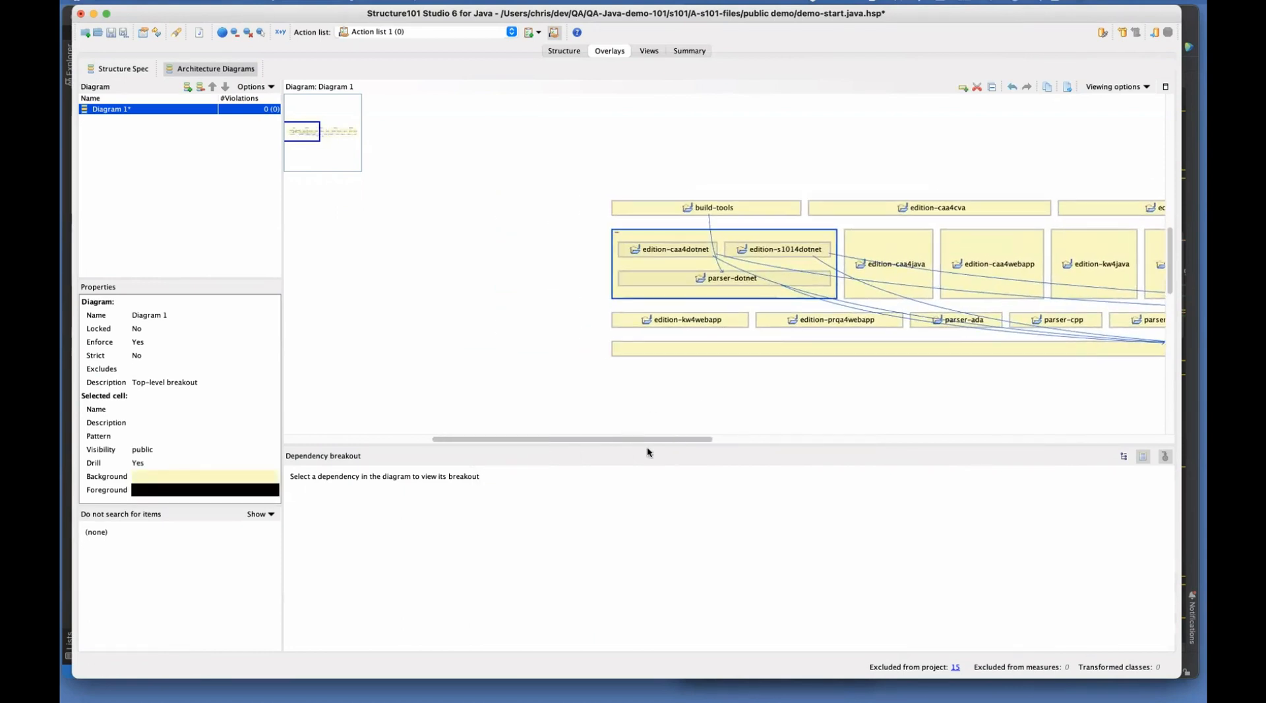
Step: Delete all cells from the diagram except the wrapper holding the three dotnet modules
left_click_drag(683, 437, 715, 435)
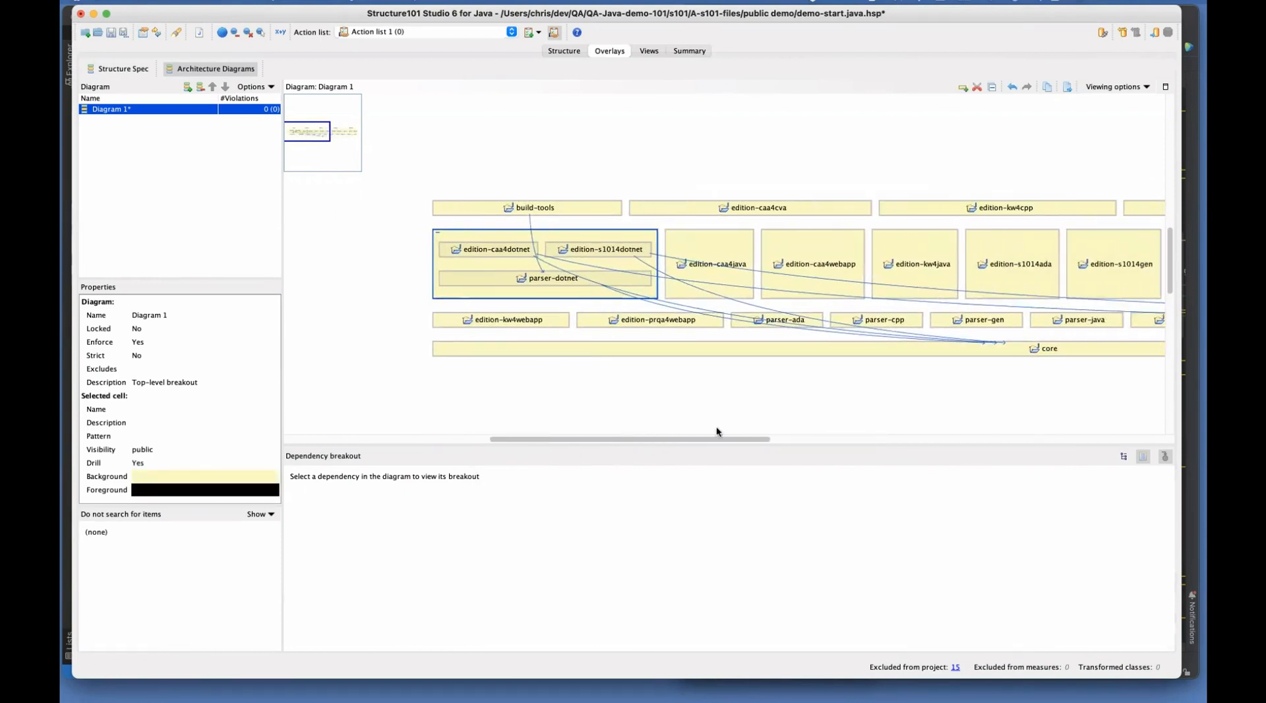
left_click(536, 207)
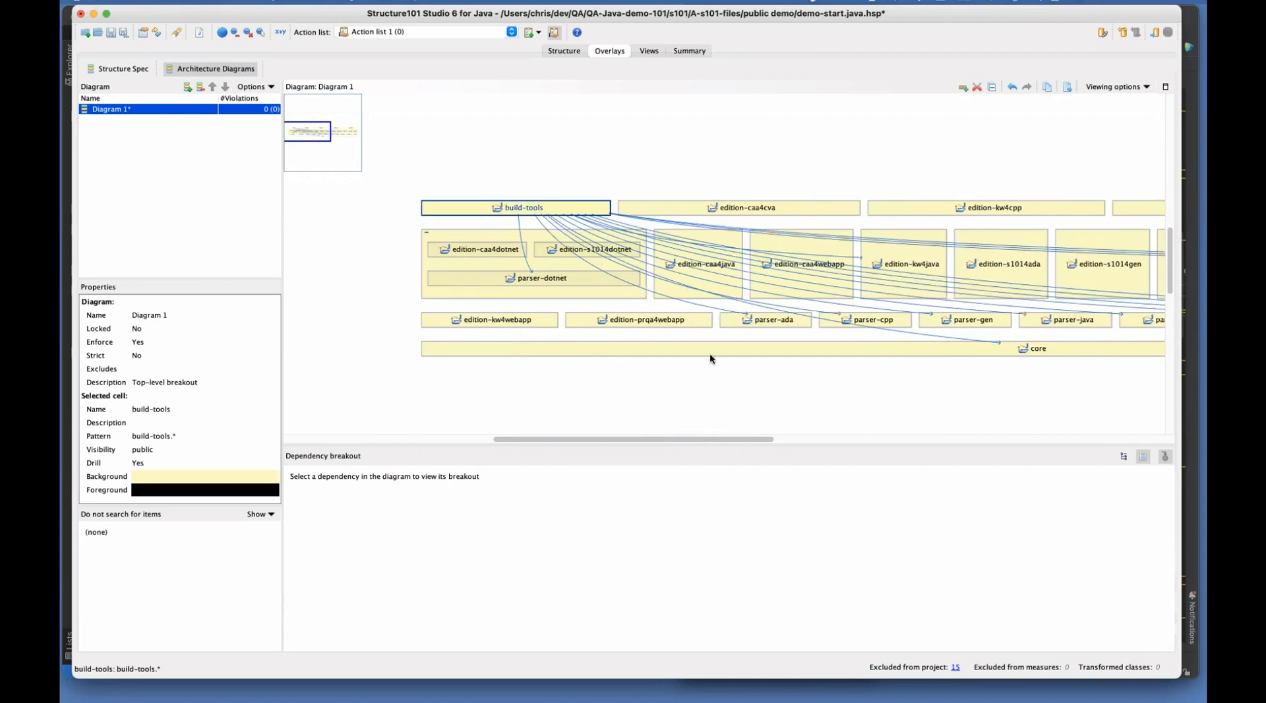
key("super+a")
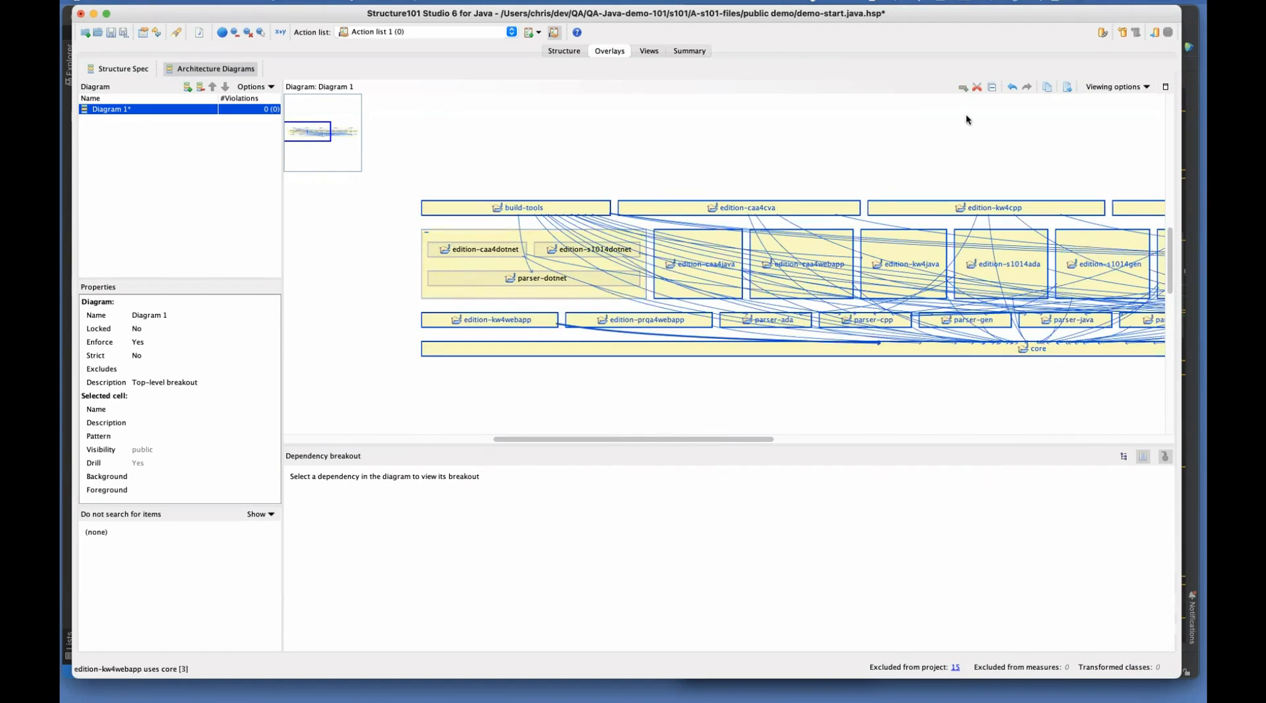
left_click(978, 87)
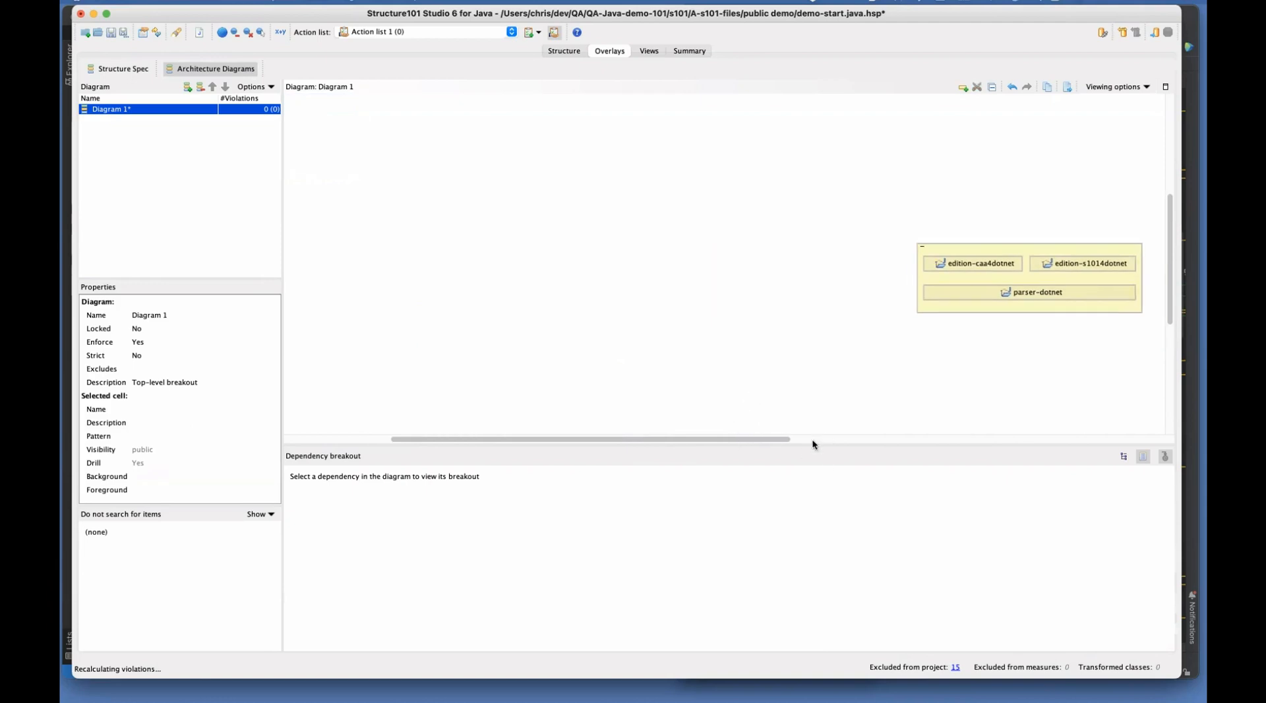
Step: List the items not associated with a cell in any diagram and add core beneath the dotnet wrapper
left_click(251, 514)
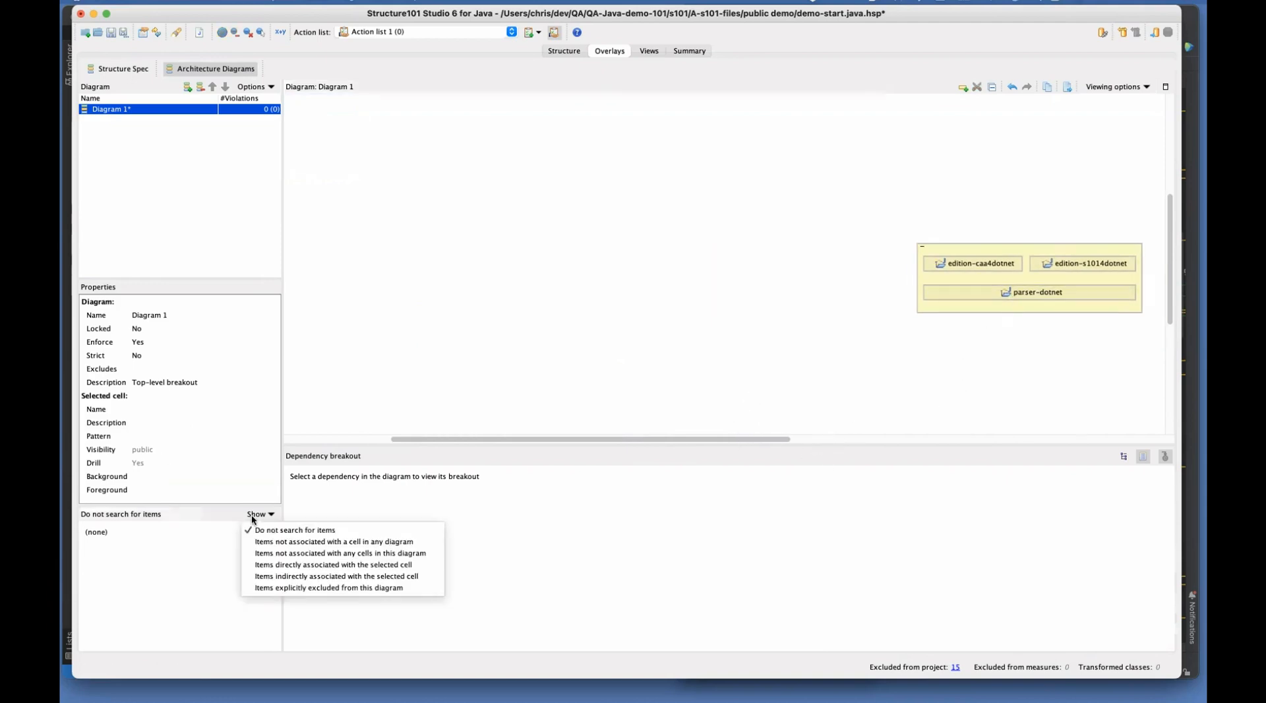
left_click(305, 543)
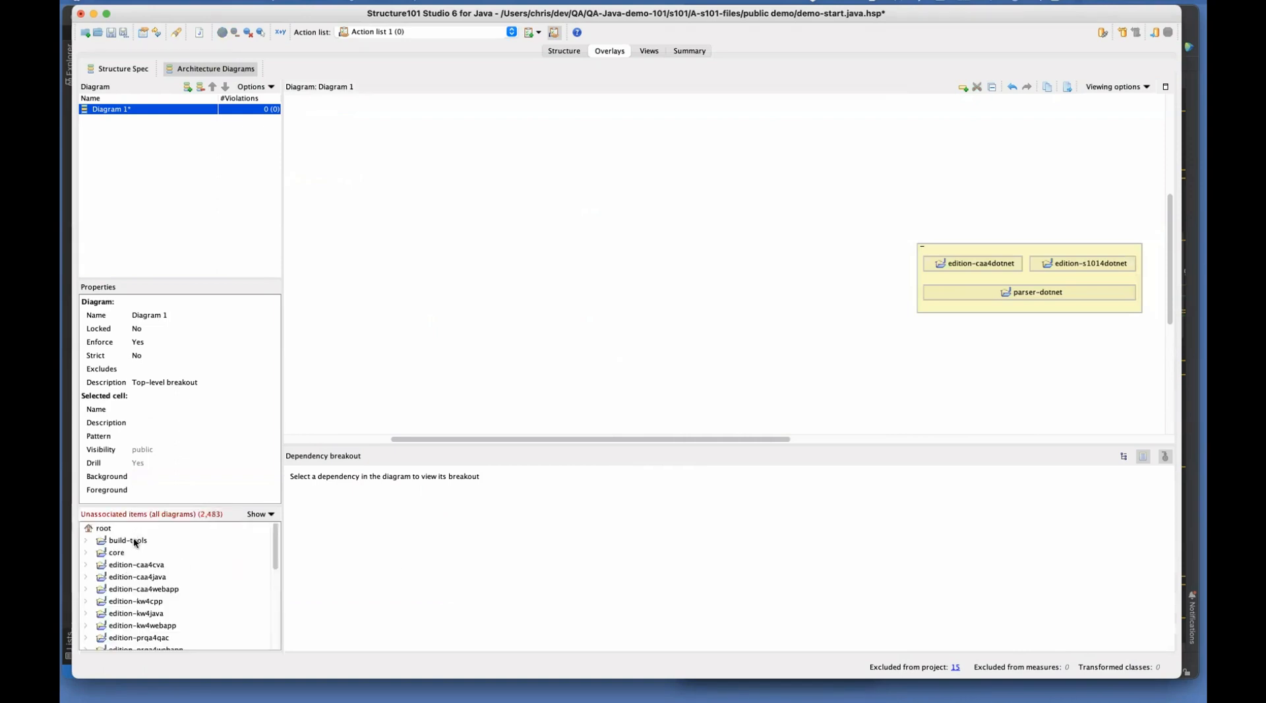
double_click(118, 553)
left_click_drag(117, 552, 543, 400)
left_click(763, 432)
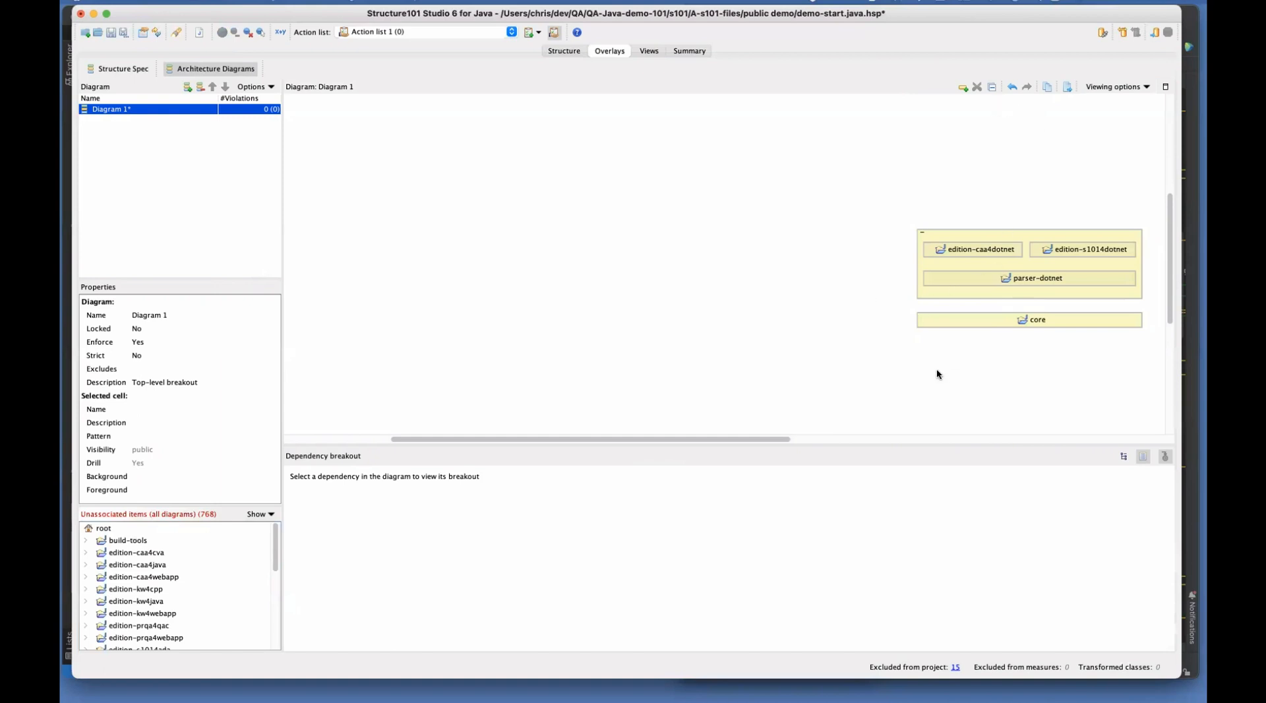
Step: Add an empty cell below core and set its pattern to *
left_click(931, 260)
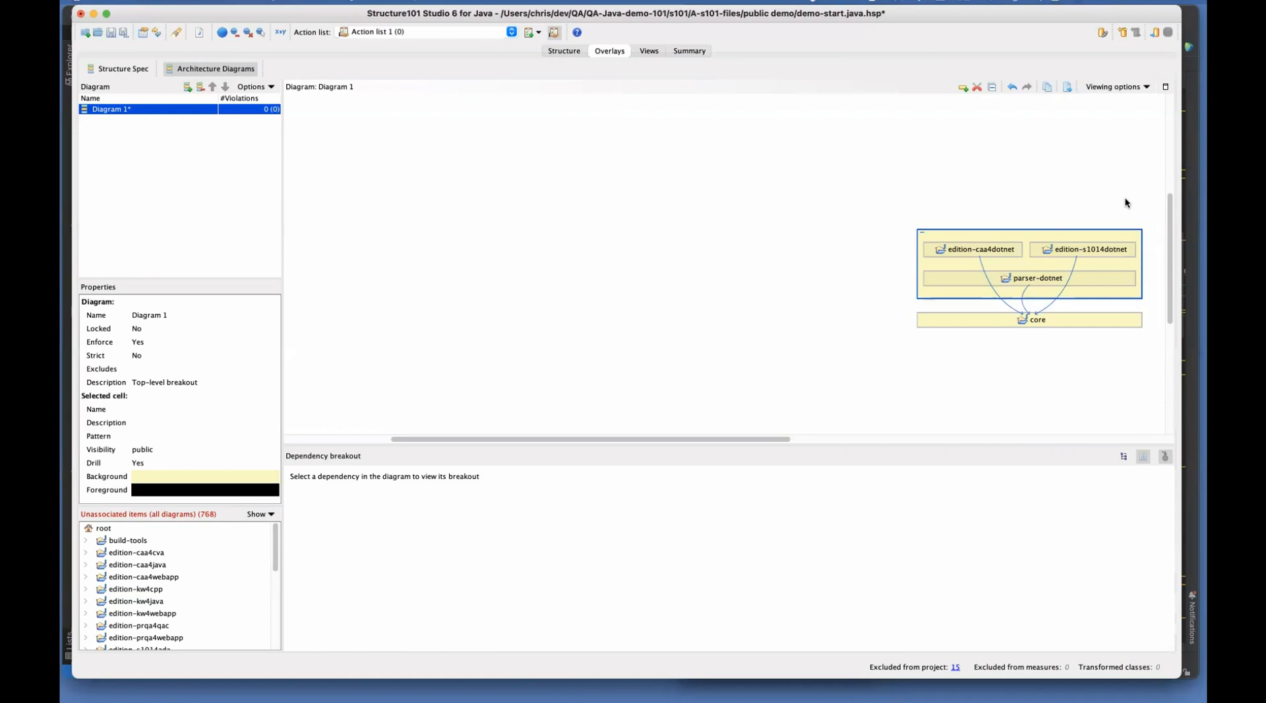
left_click(925, 199)
left_click(962, 88)
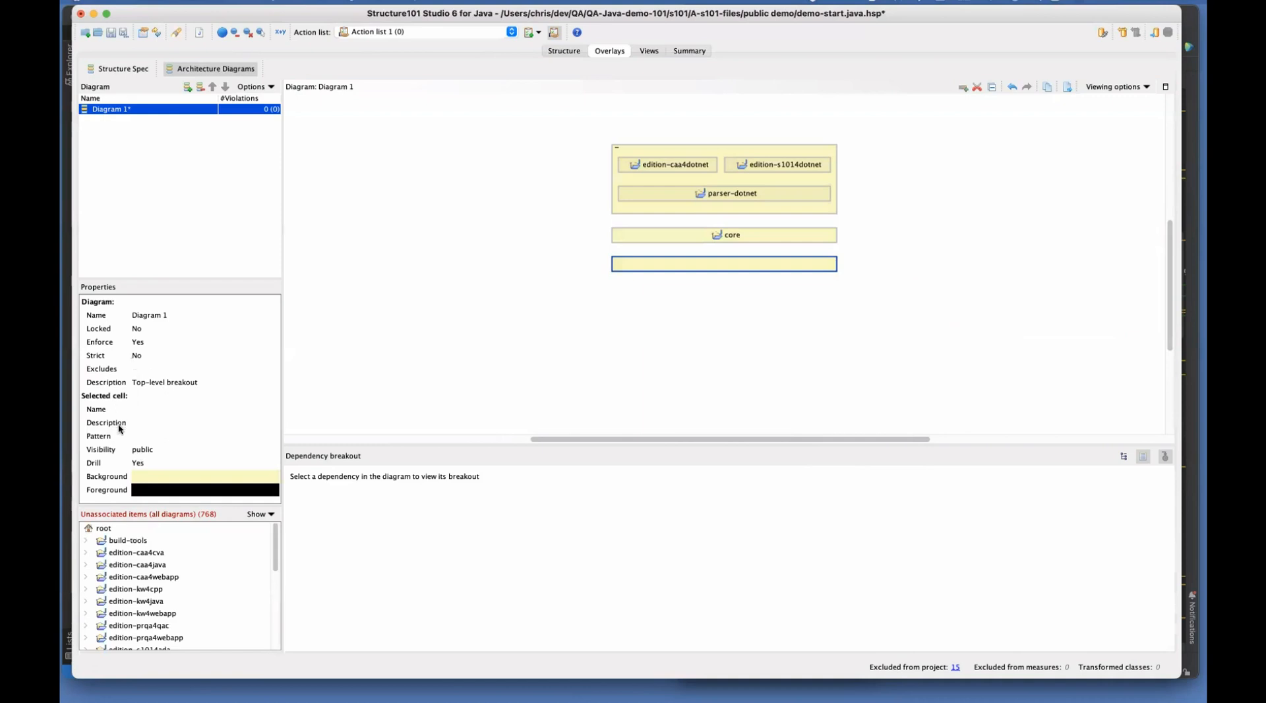
left_click(150, 433)
left_click(150, 433)
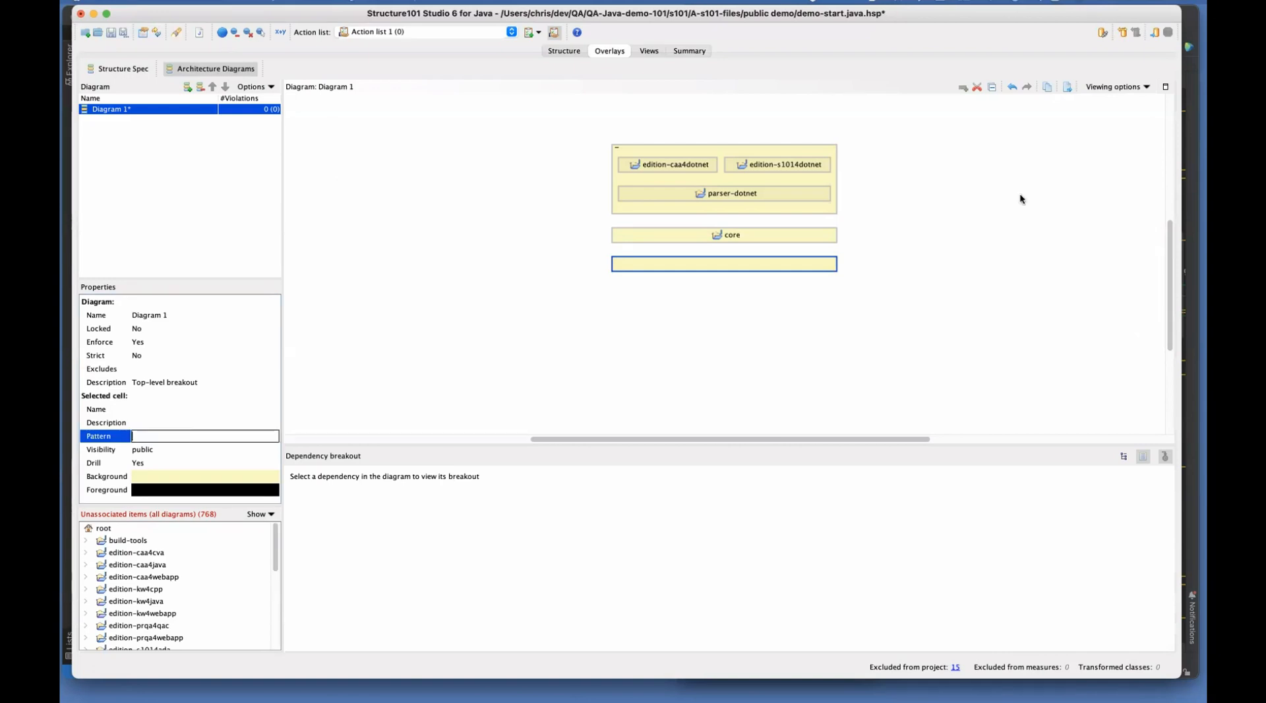
type("*")
key("Return")
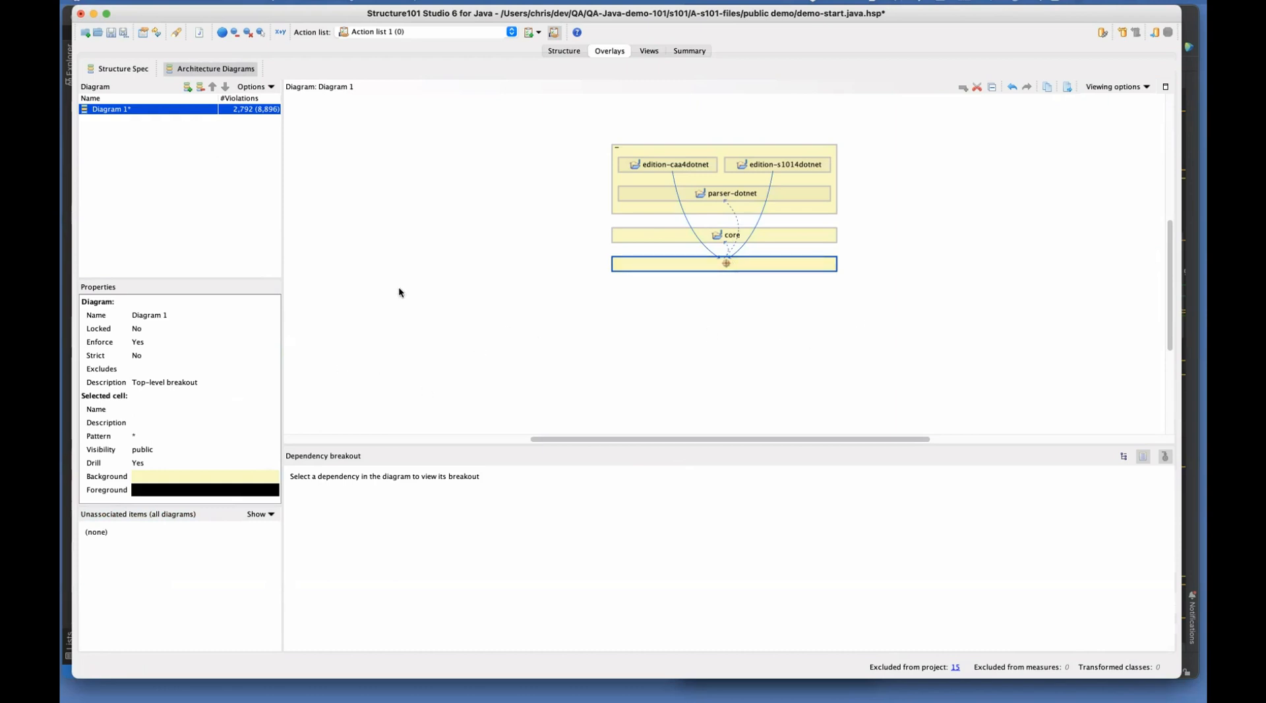
Step: Name the new wildcard cell "not dotnet or core"
left_click(154, 424)
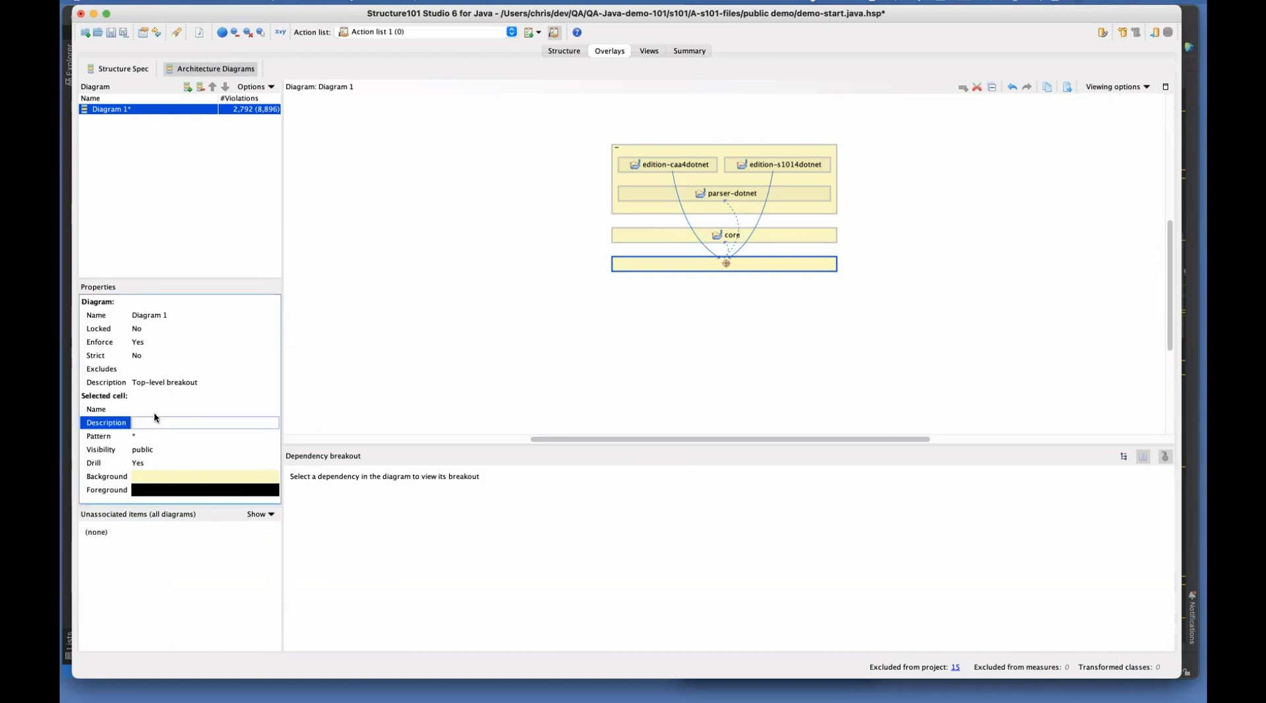
left_click(152, 407)
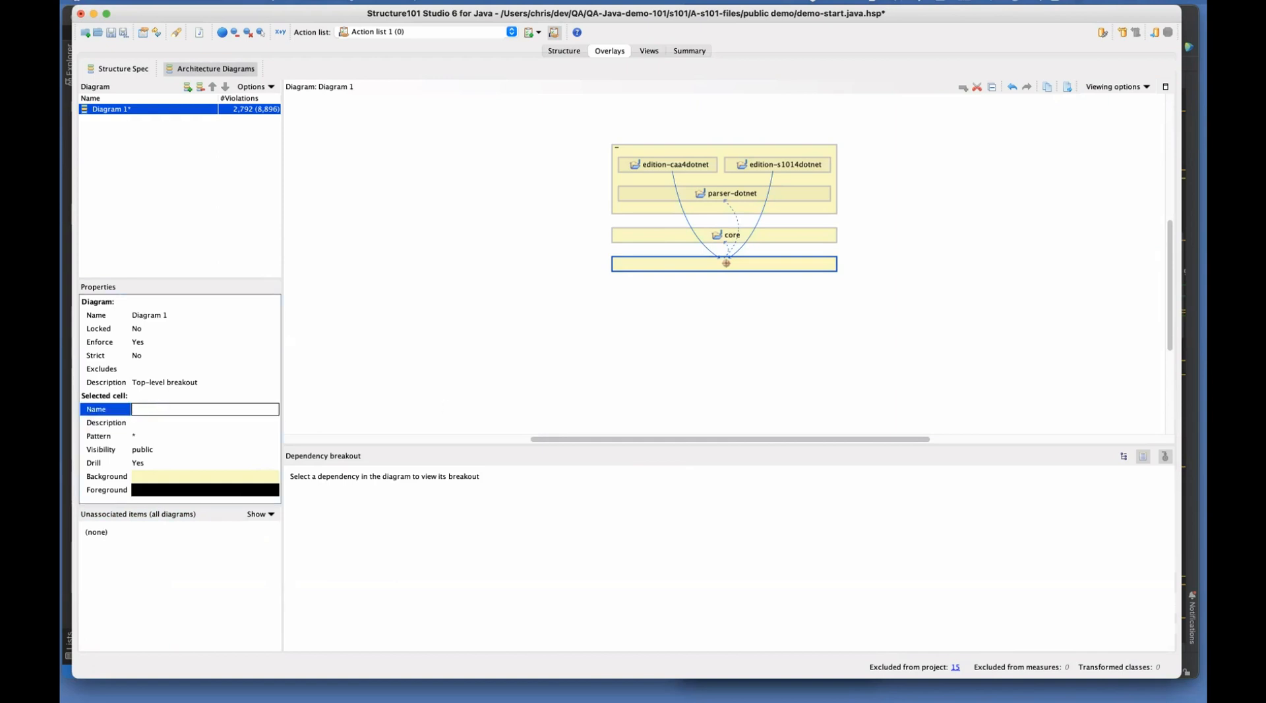
type("not dotnet or core")
key("Return")
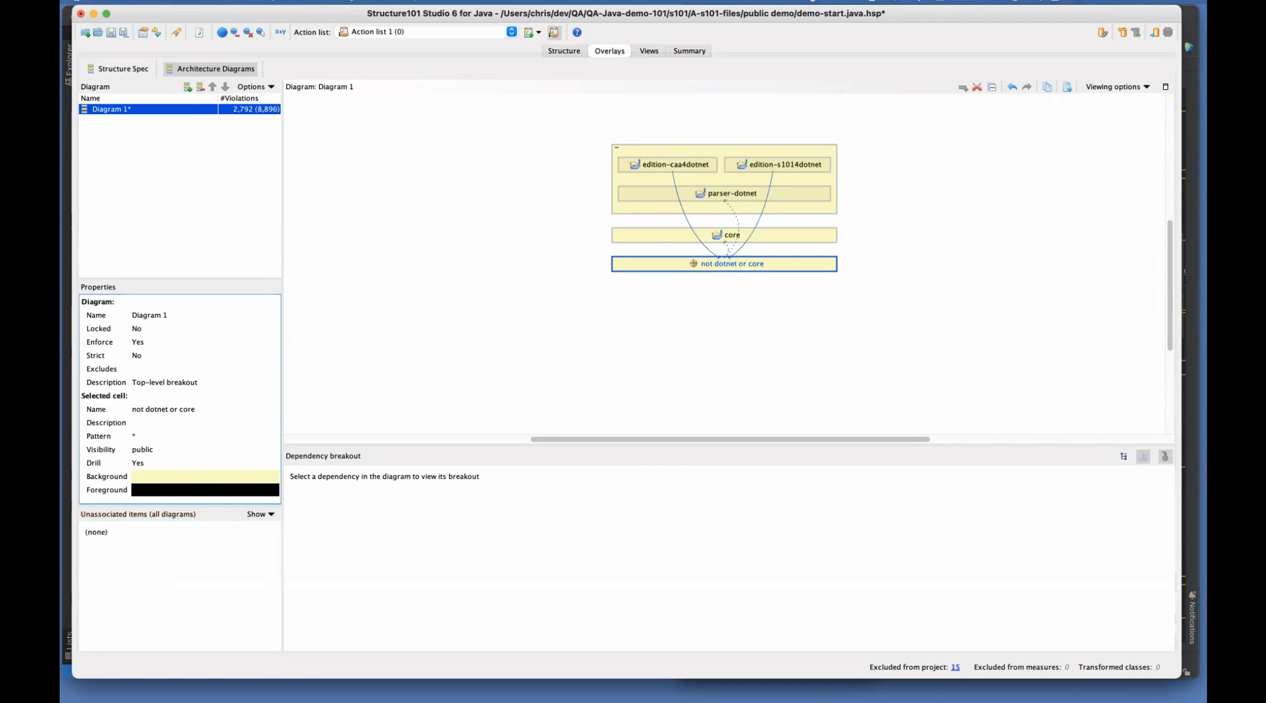
Step: Move the "not dotnet or core" cell above core, to the left of the dotnet wrapper, and show its dependencies
left_click(209, 435)
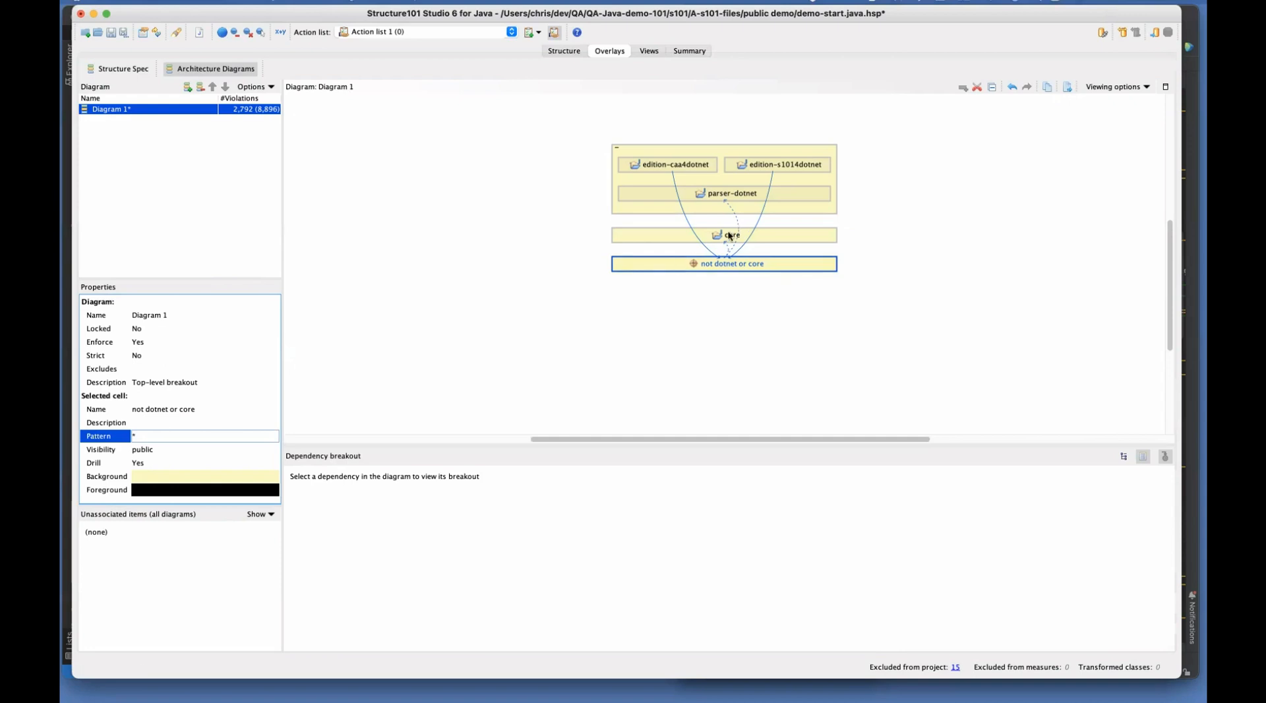
left_click(718, 263)
left_click_drag(719, 264, 608, 184)
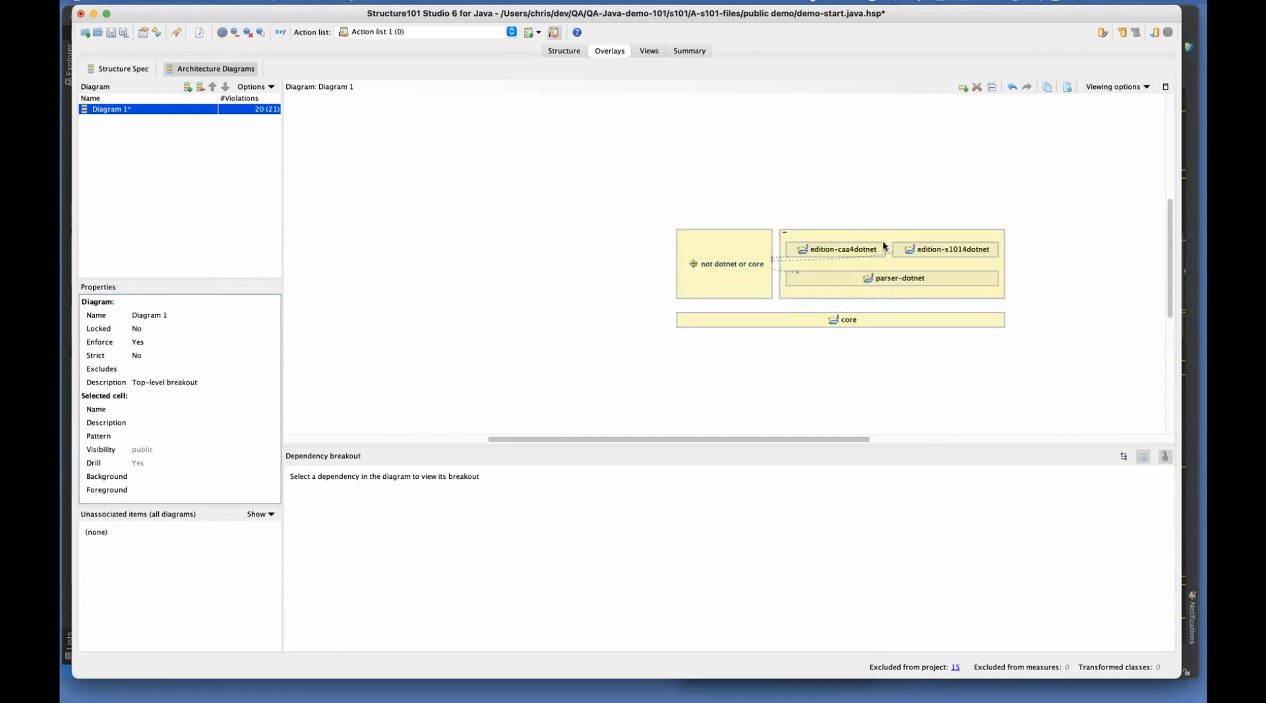
left_click(726, 255)
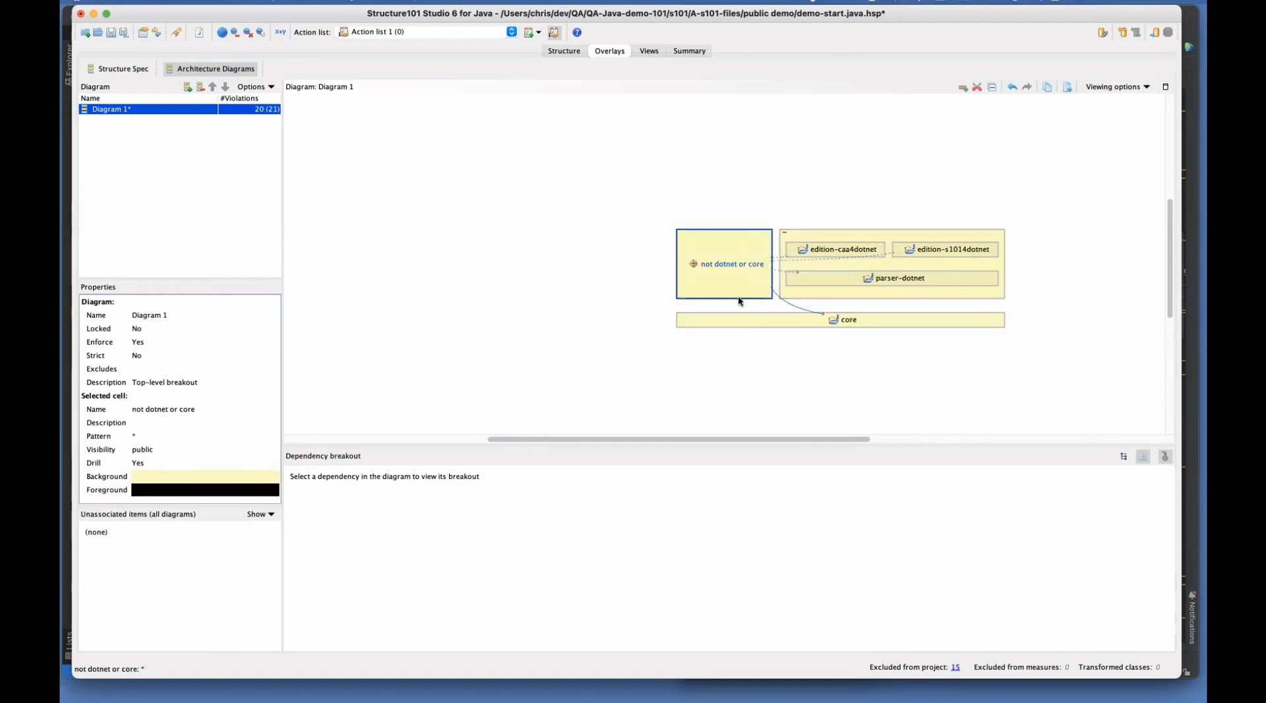
Step: Name the wrapper around the three dotnet cells "dotnet modules"
left_click(883, 231)
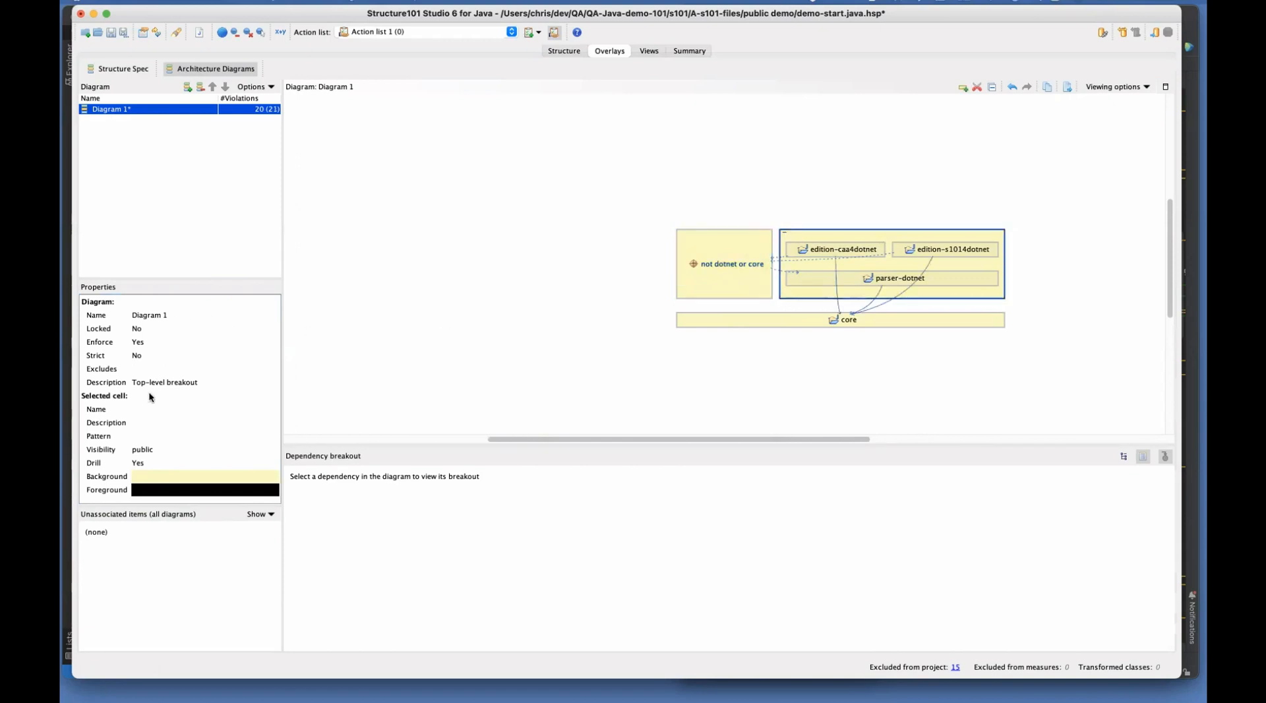
double_click(153, 410)
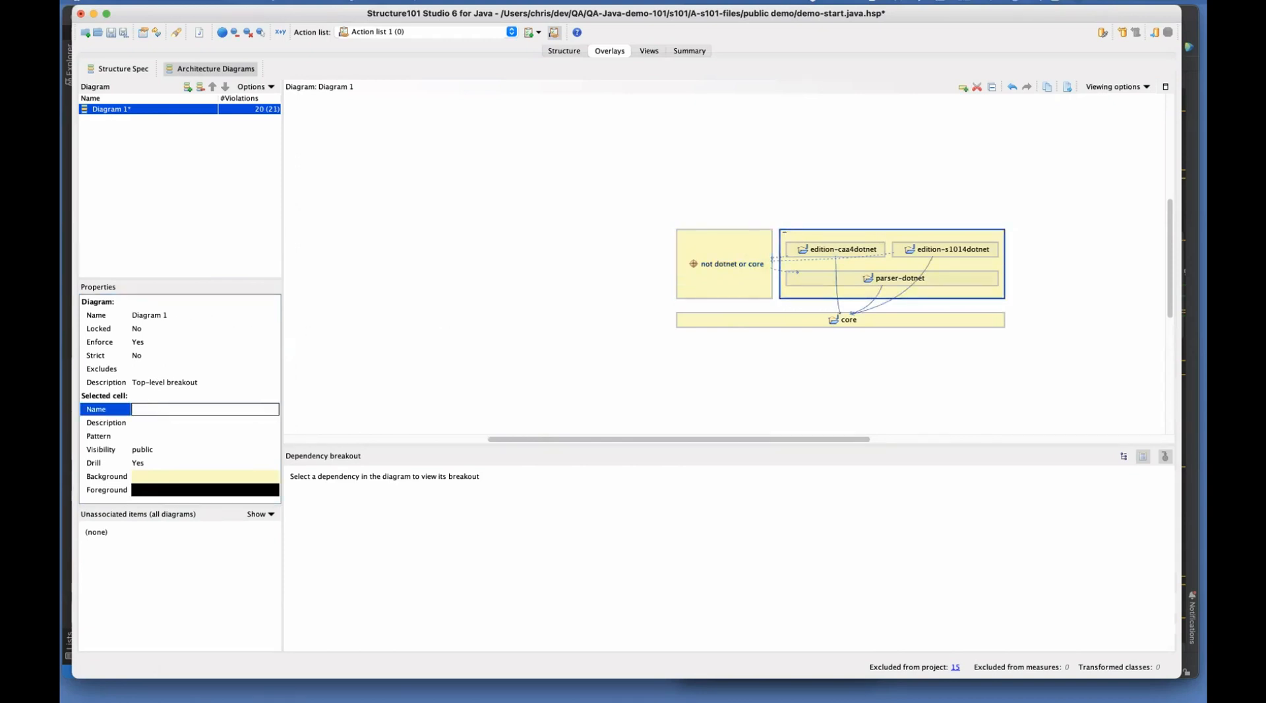
type("dotnet modules")
key("Return")
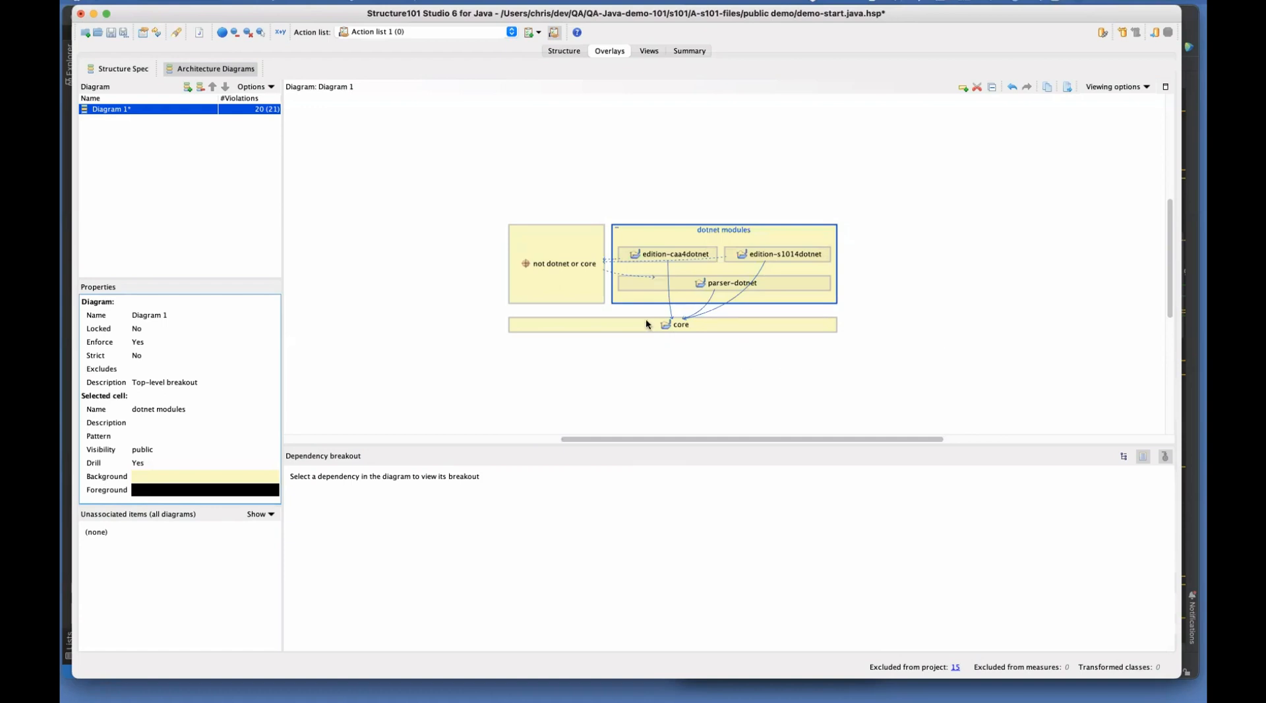
Step: Derive an override for the violating dependency from "not dotnet or core" to parser-dotnet
left_click(629, 277)
right_click(627, 277)
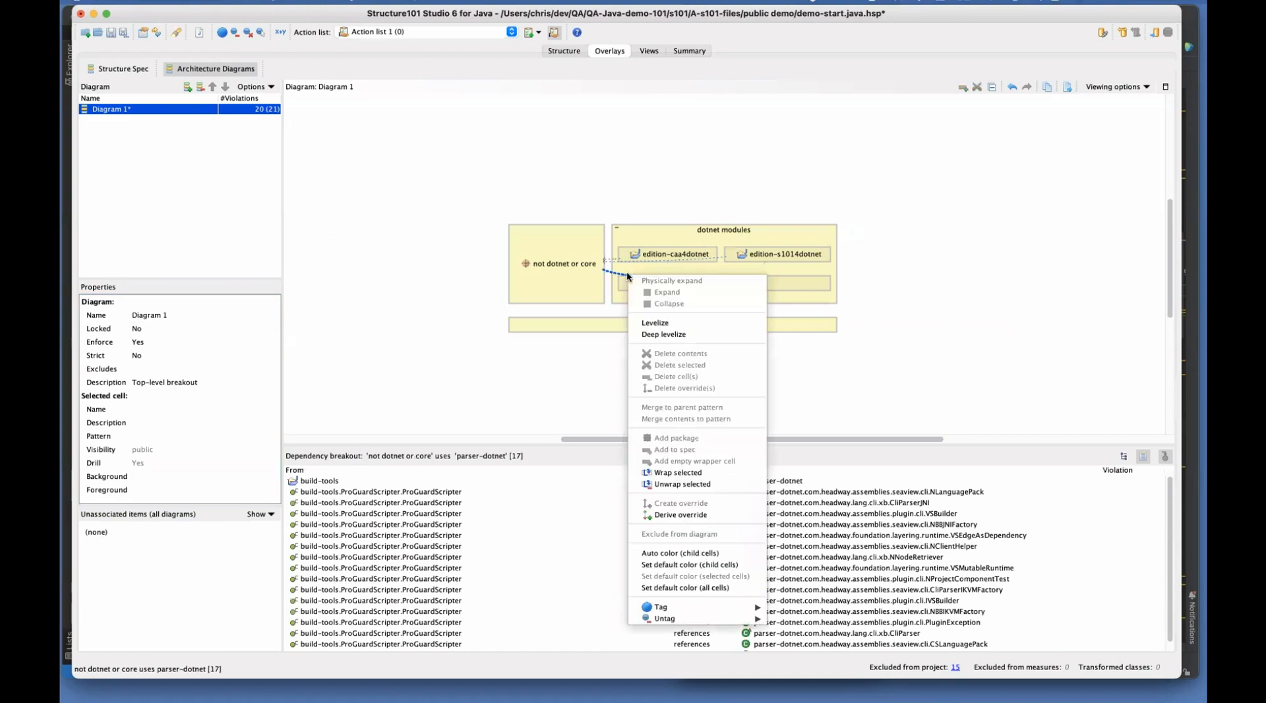
left_click(712, 514)
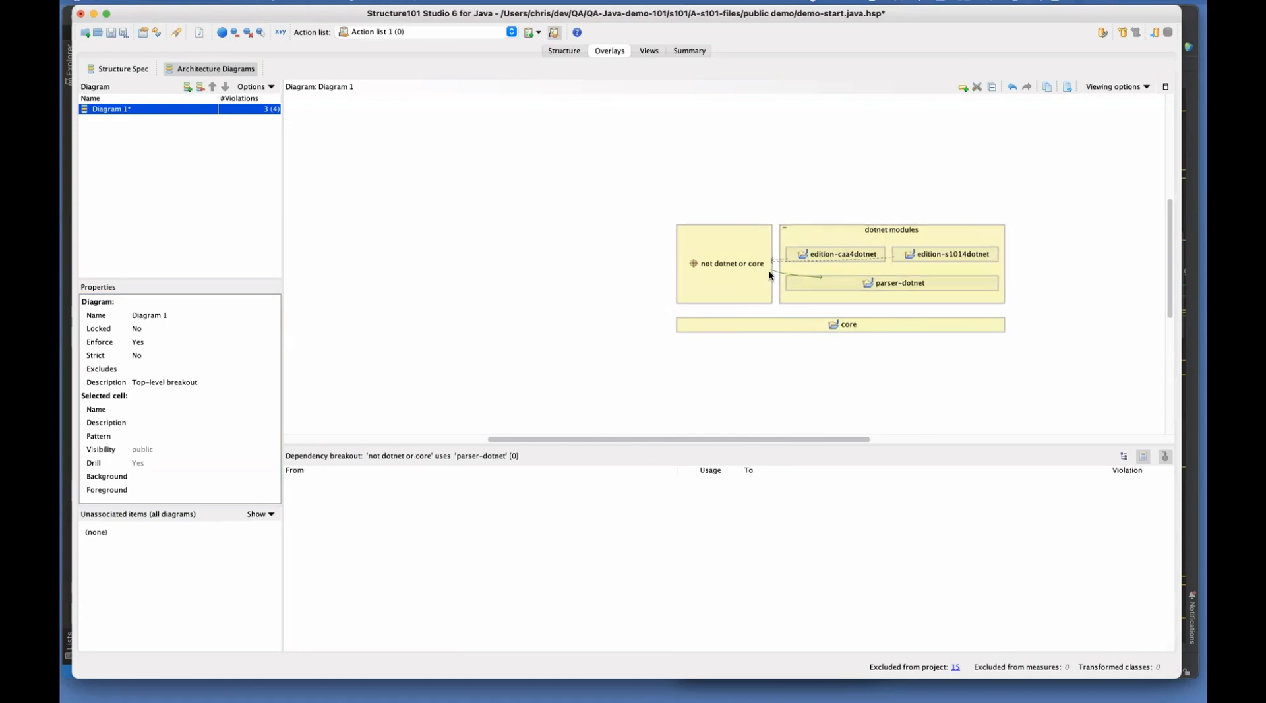
Step: Clear the dependency selection and inspect the dependency from edition-caa4dotnet to "not dotnet or core"
left_click(773, 267)
left_click(496, 254)
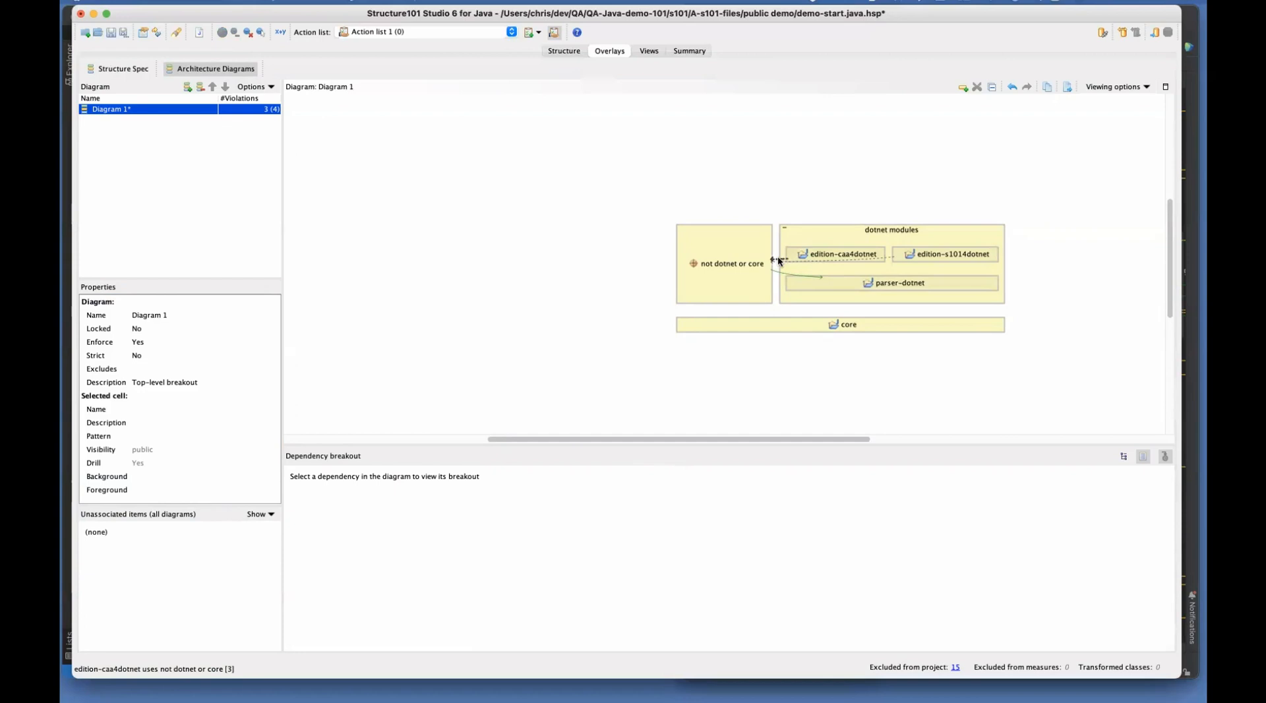
mouse_move(780, 260)
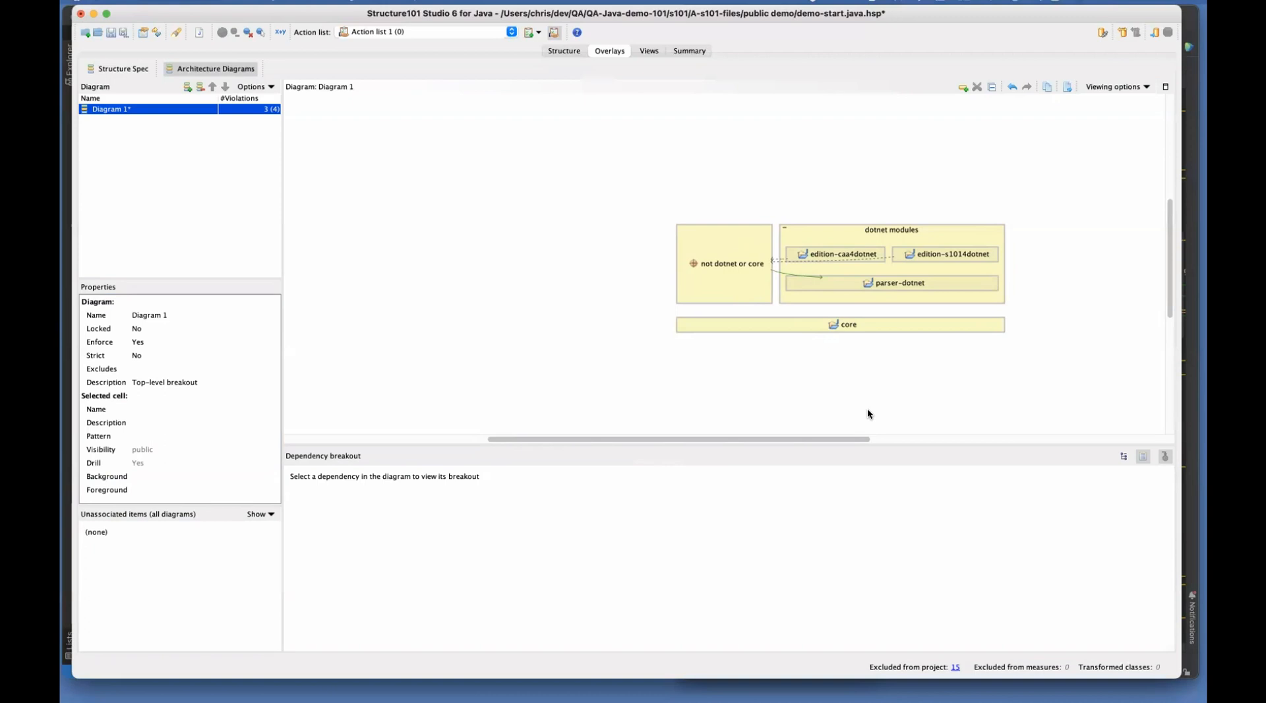
Step: Show the dependencies of the "not dotnet or core" cell in the architecture diagram
left_click(695, 268)
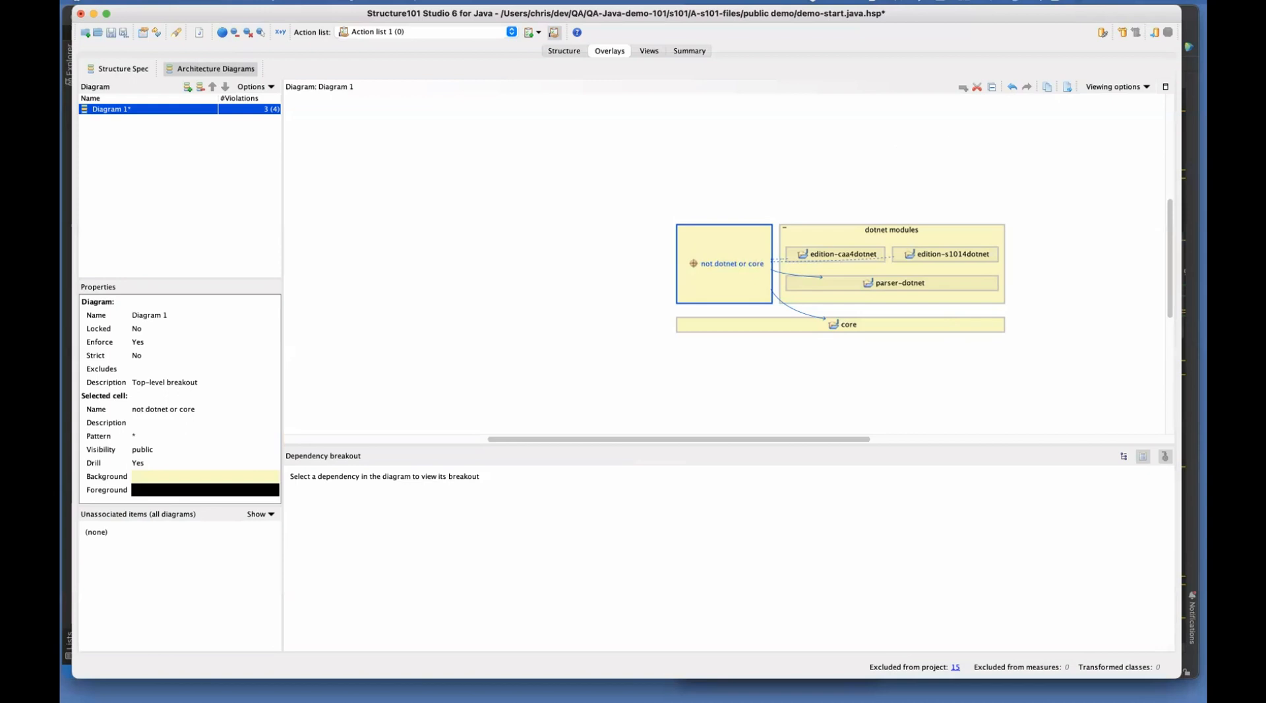
key("super+Tab")
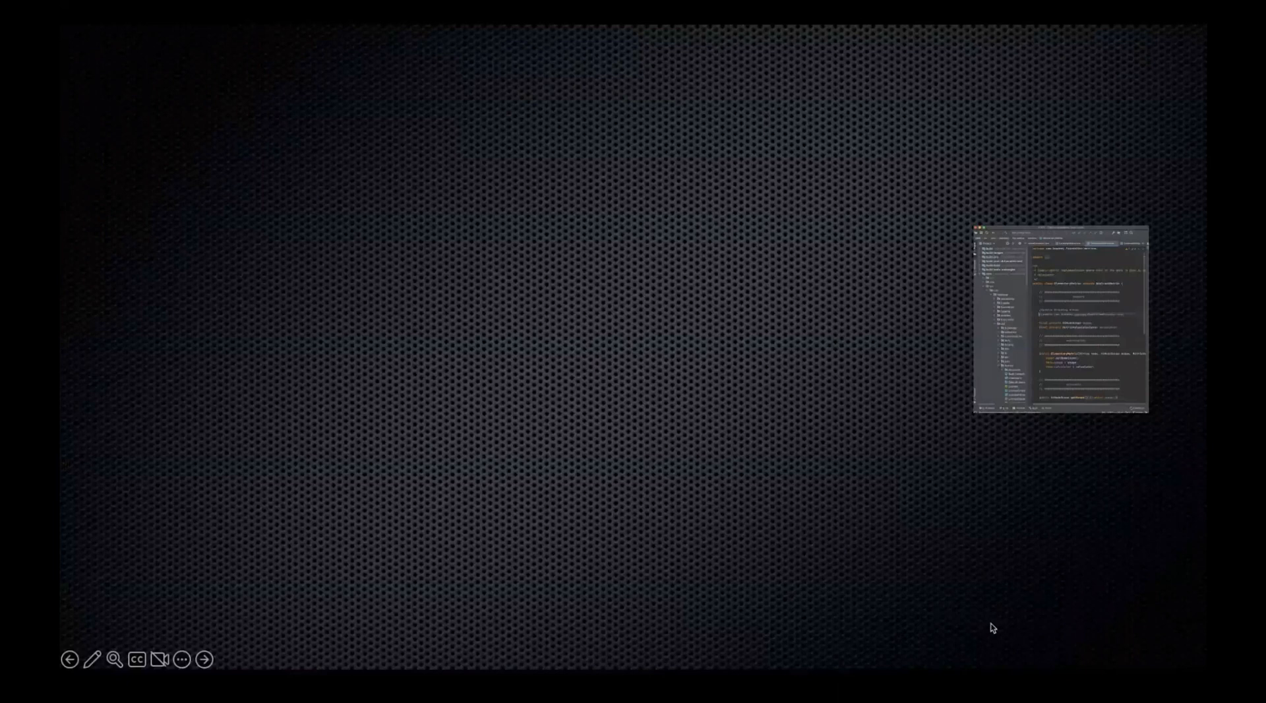
key("Right")
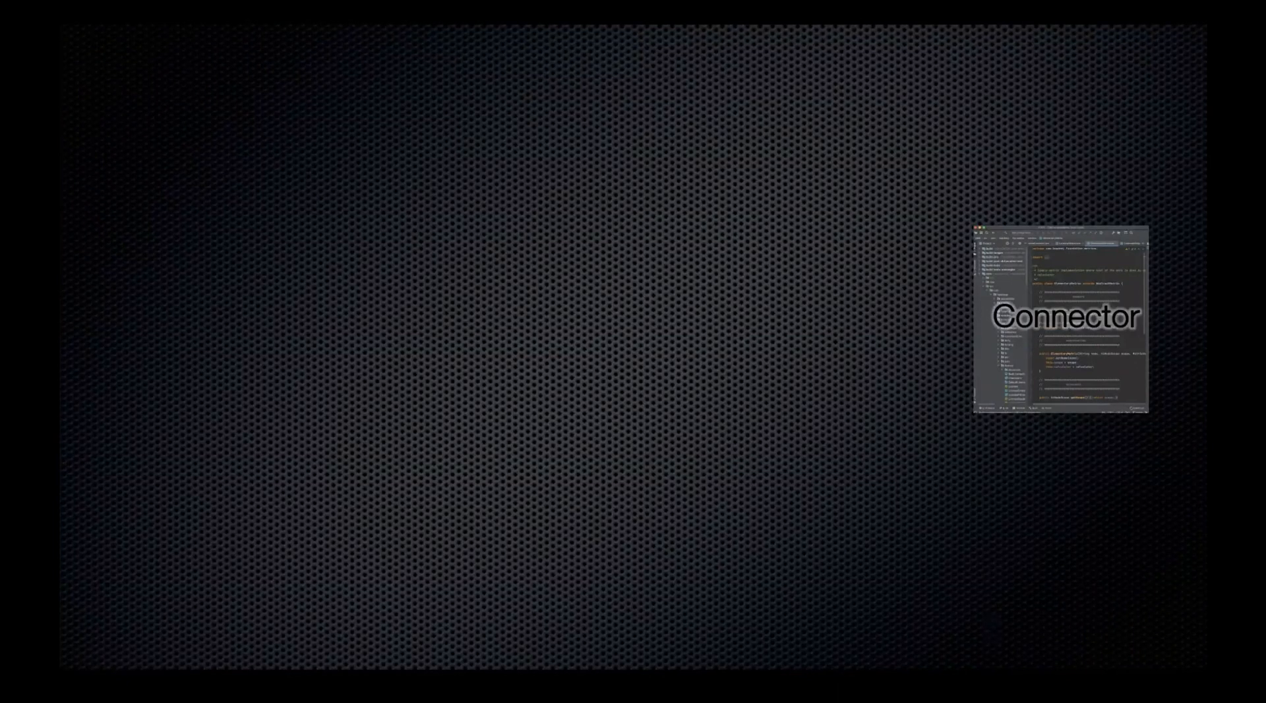
key("Right")
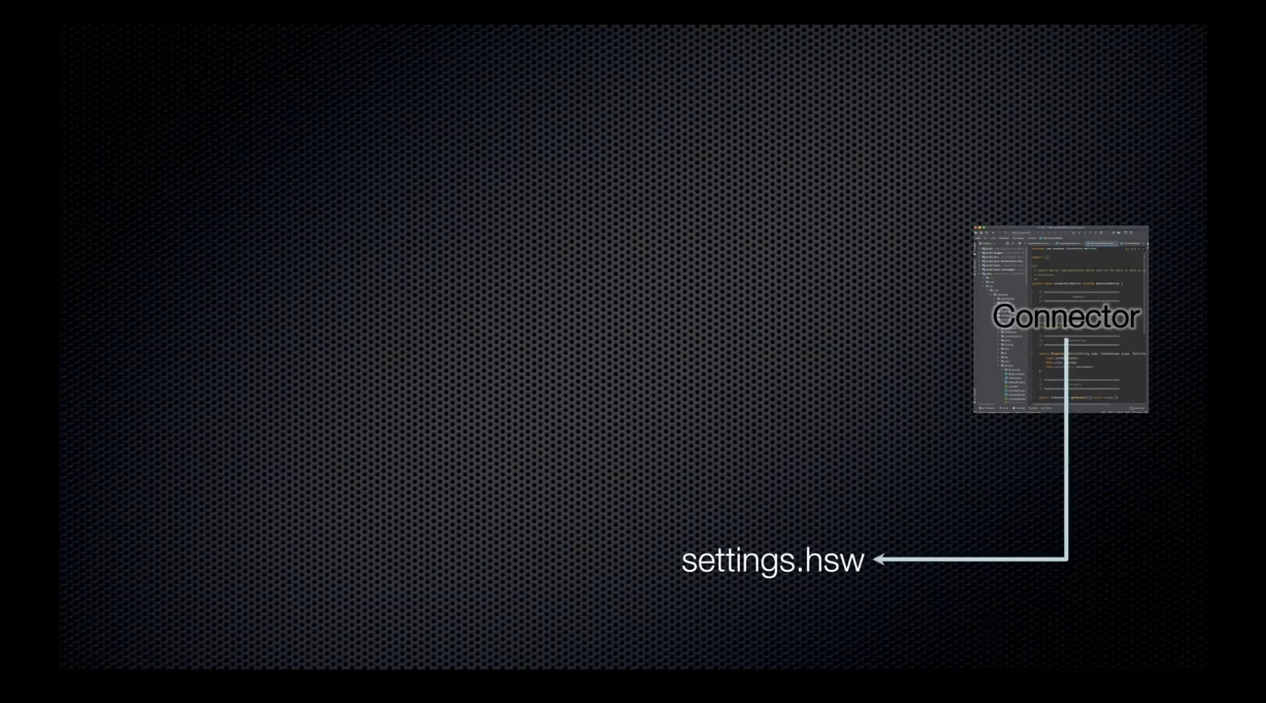
key("Right")
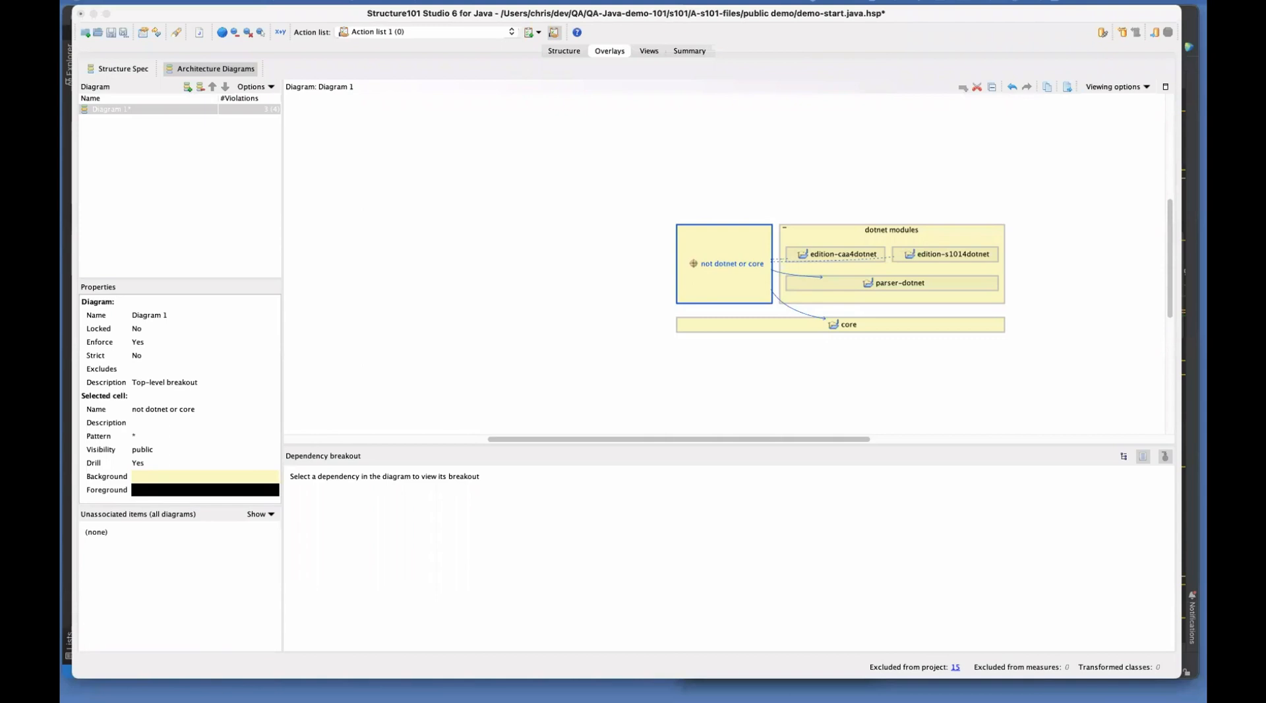
Step: Switch to IntelliJ IDEA, show the Structure101 plugin settings and select the path of the settings (.hsw) file
key("Right")
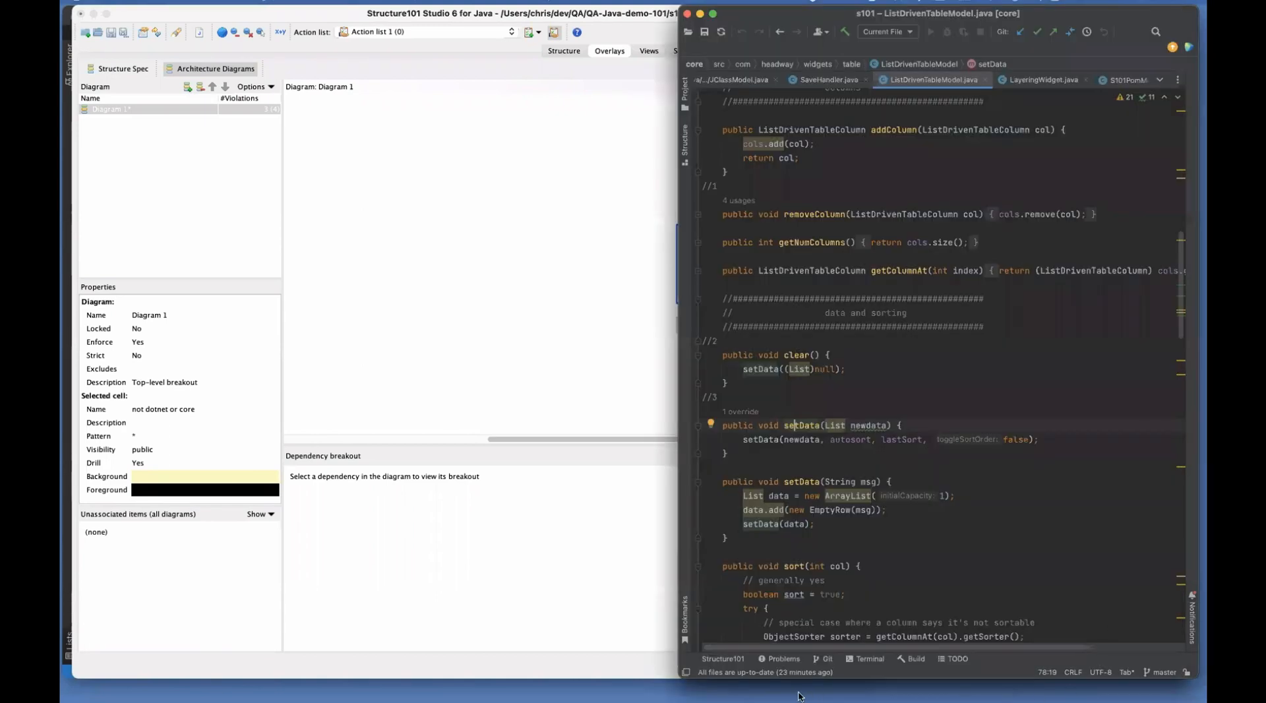
left_click(725, 658)
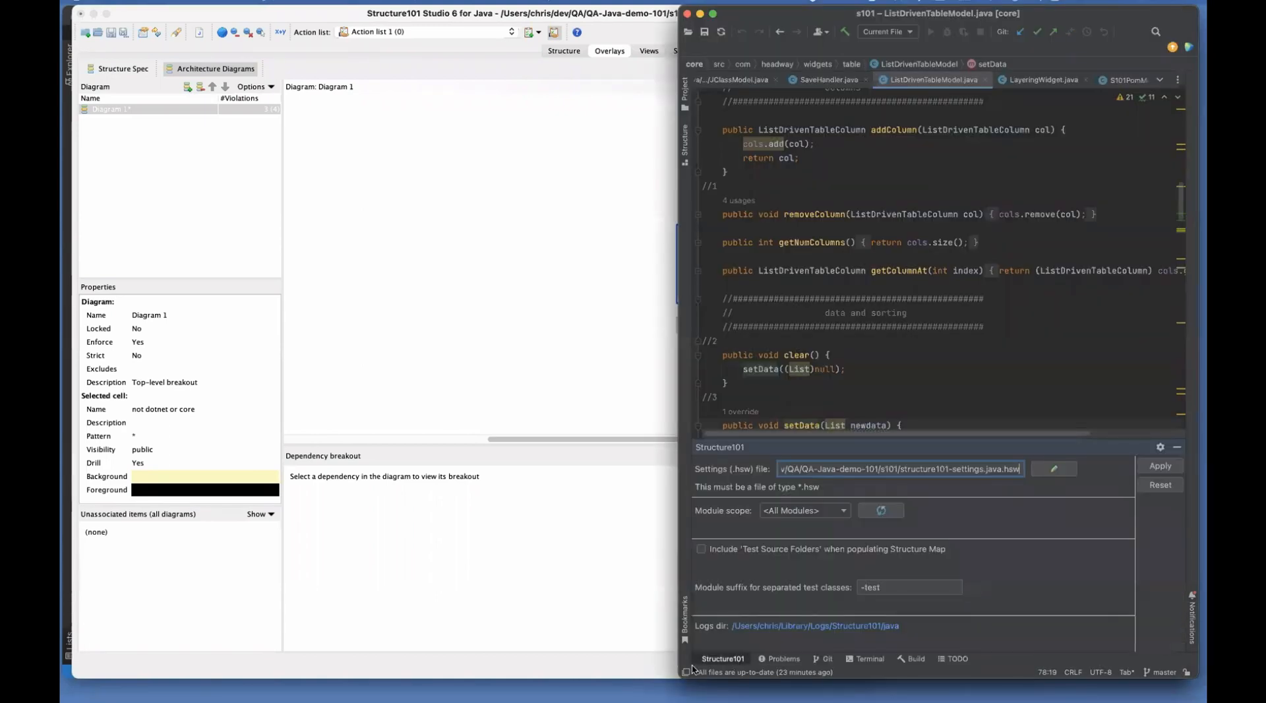
left_click_drag(832, 469, 1021, 466)
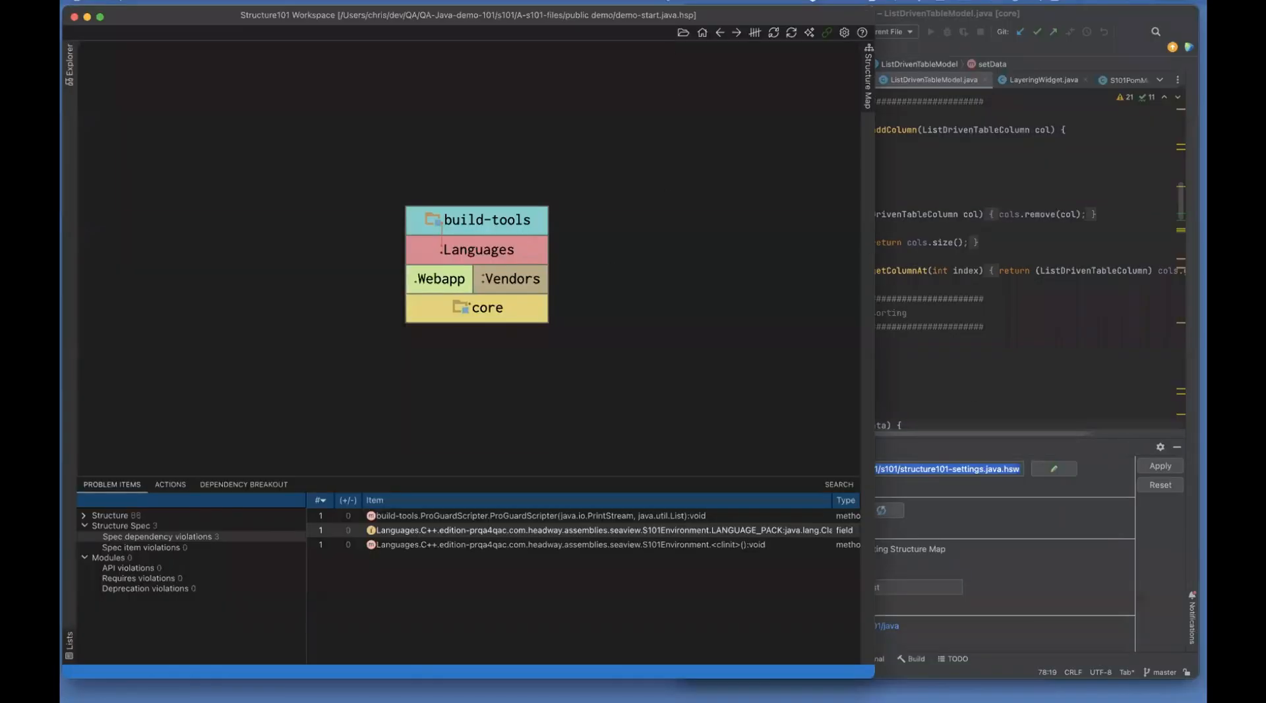
Step: Switch to Structure101 Workspace, start opening a project and choose to browse for a java connector file (*.hsw)
left_click(682, 34)
left_click(709, 239)
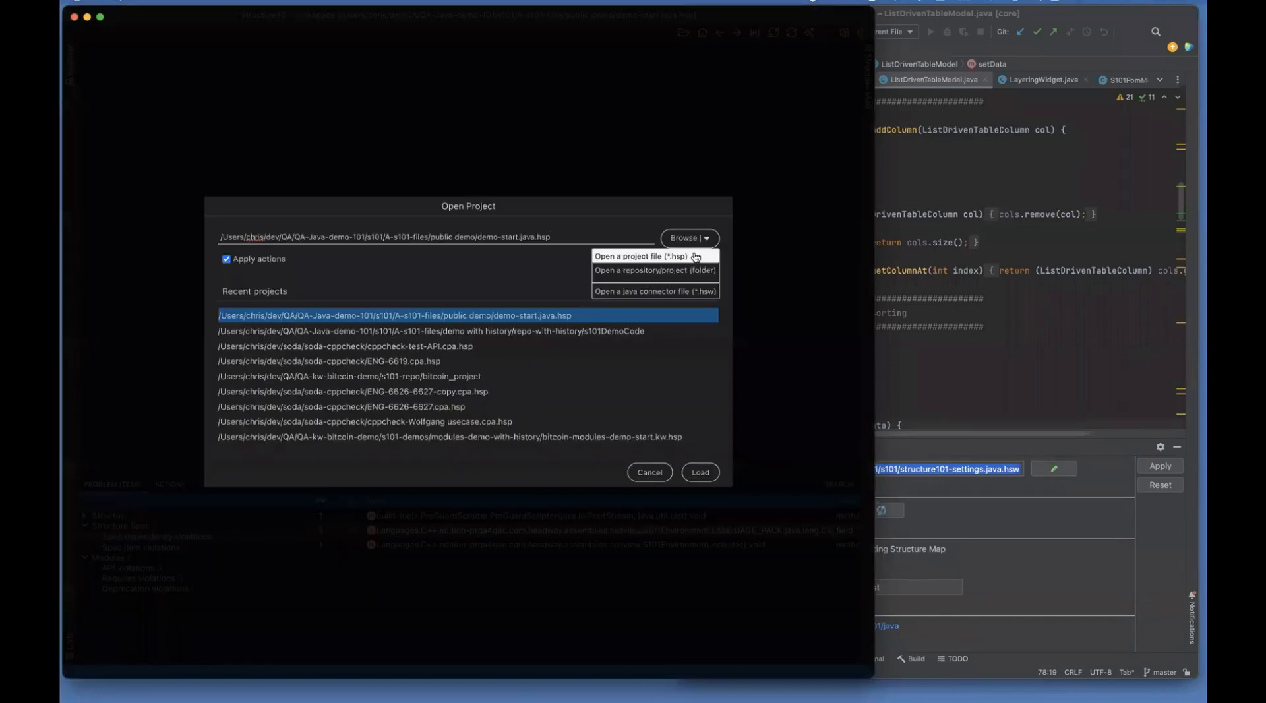
left_click(695, 295)
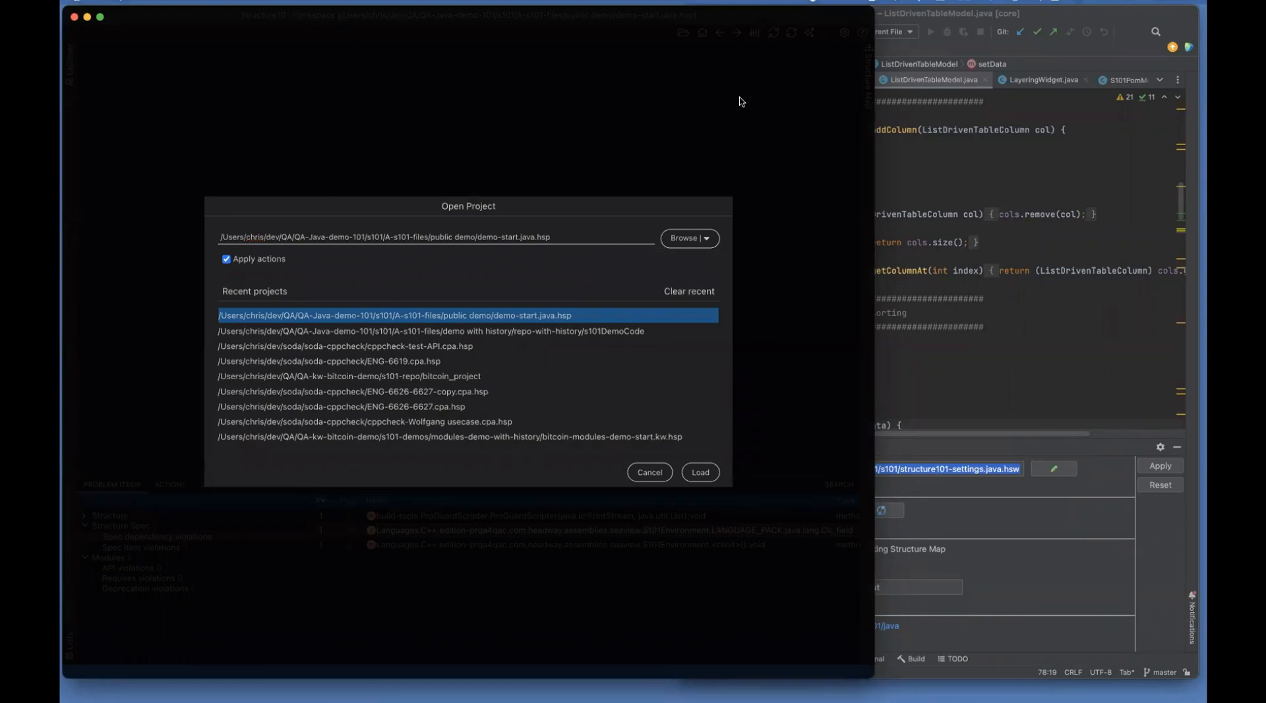